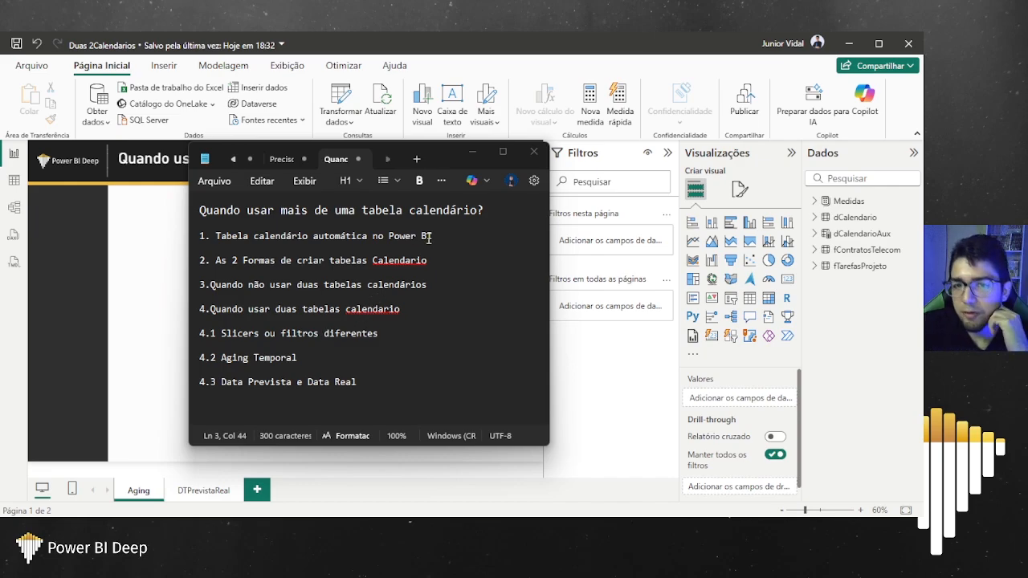
Step: Set the topic notes aside and examine the automatic date/time setting in the current file's data load options
drag(449, 232, 138, 234)
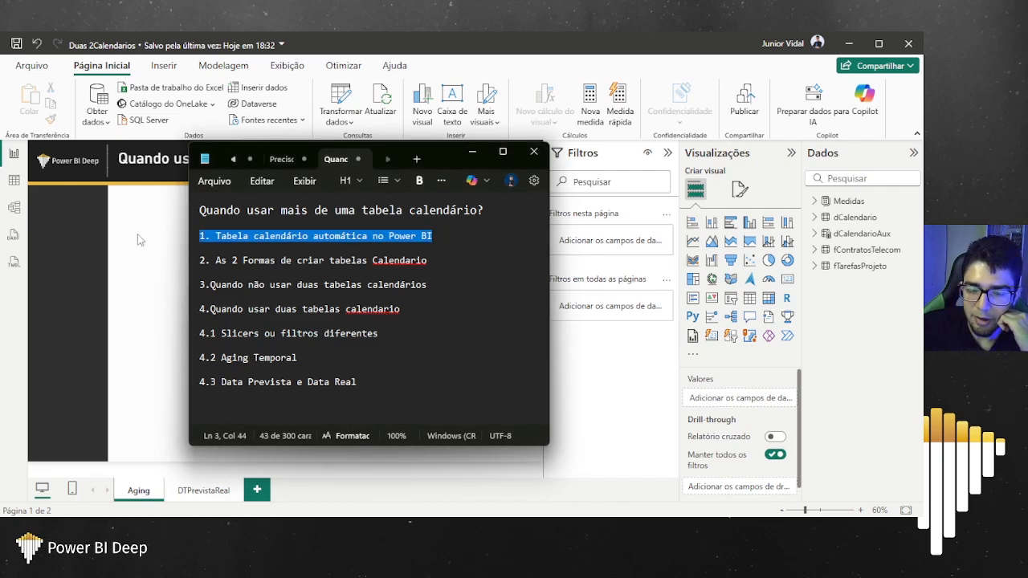
click(475, 158)
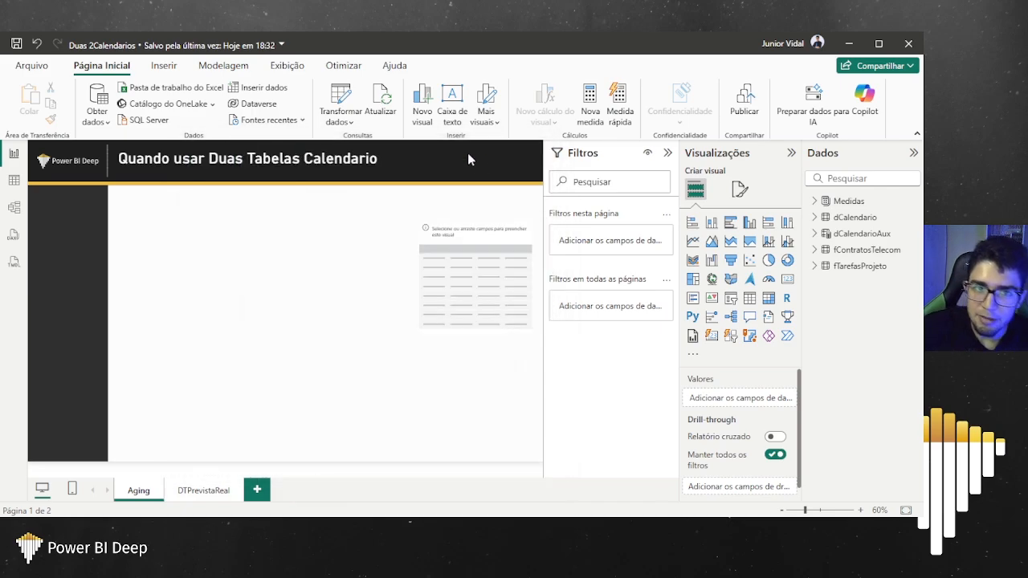
click(31, 65)
click(80, 479)
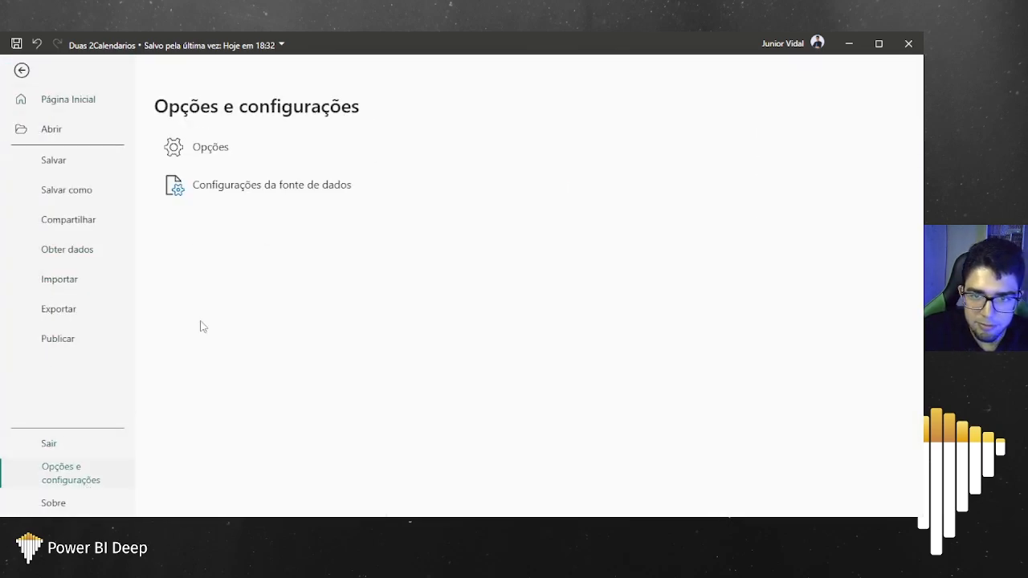
key(Escape)
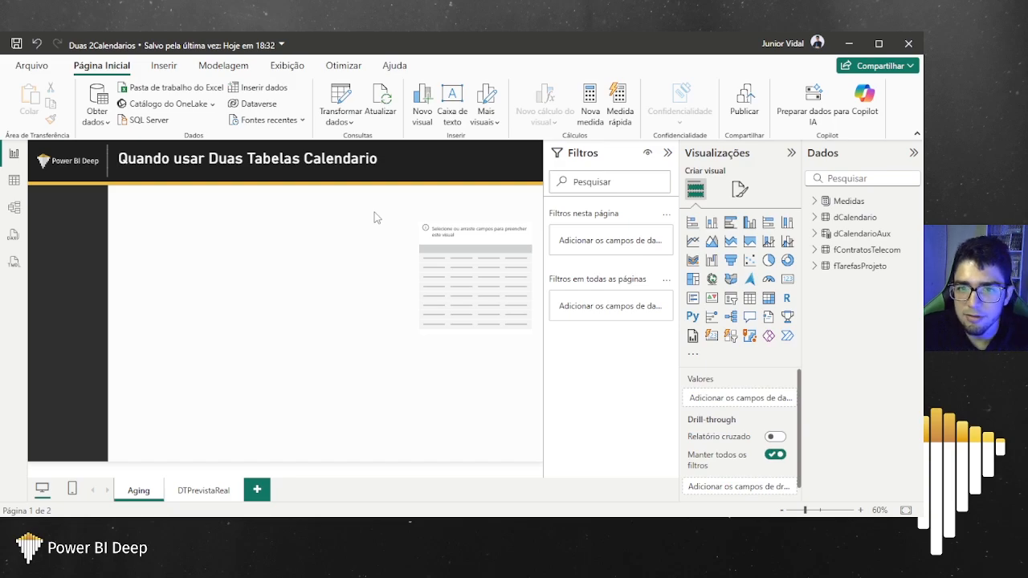
scroll(195, 366, down, 1)
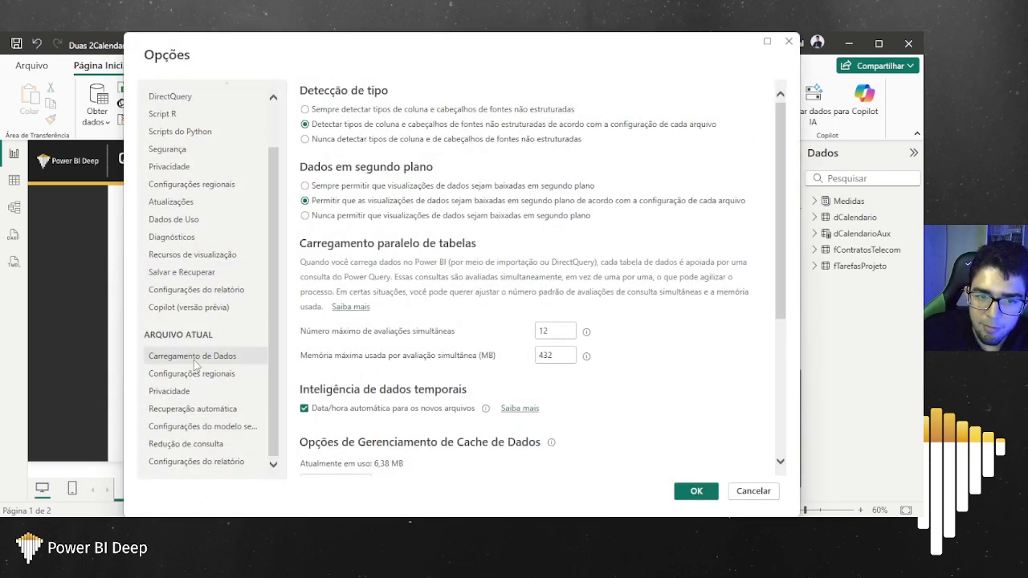
click(195, 359)
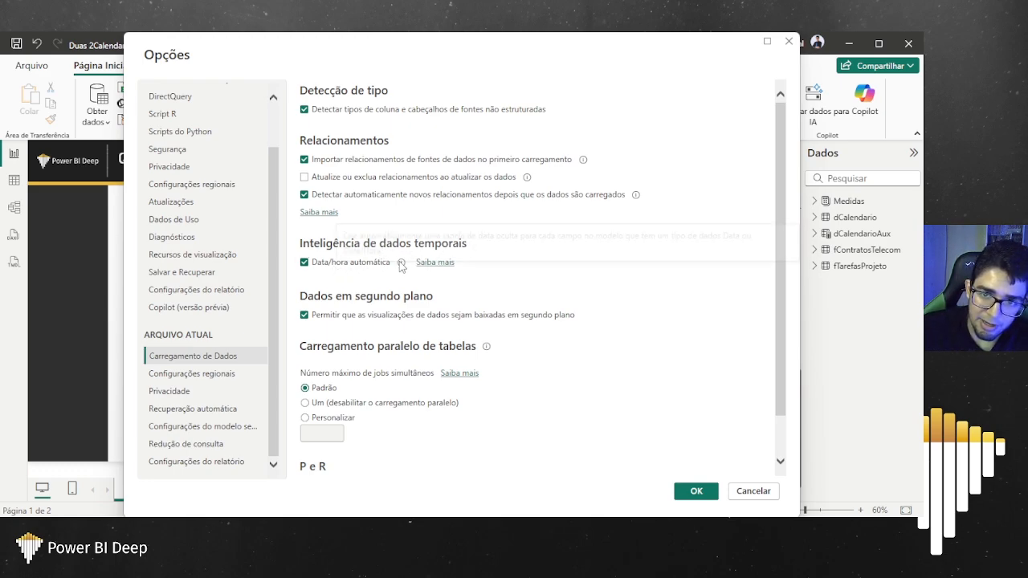
mouse_move(401, 266)
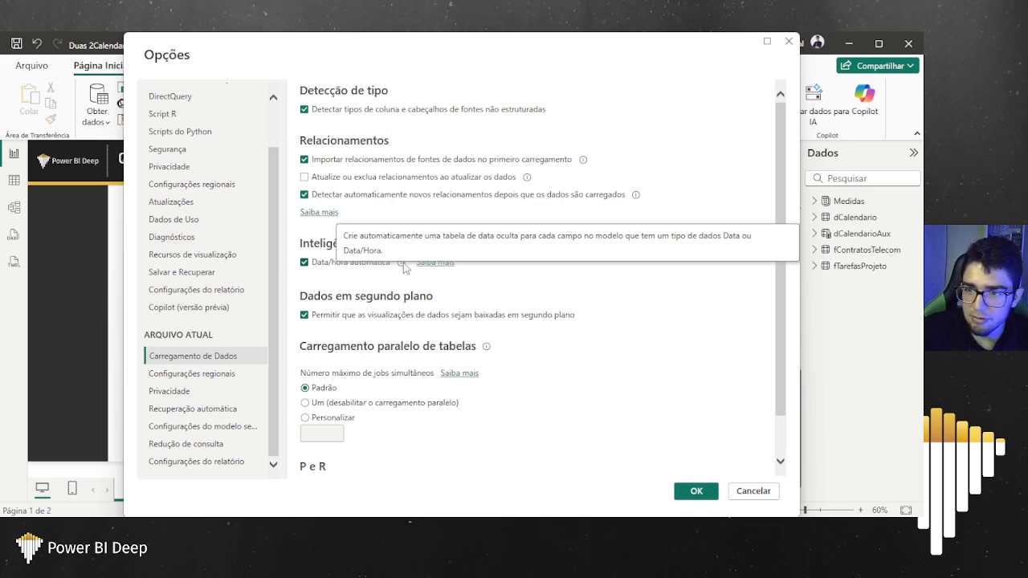
click(753, 490)
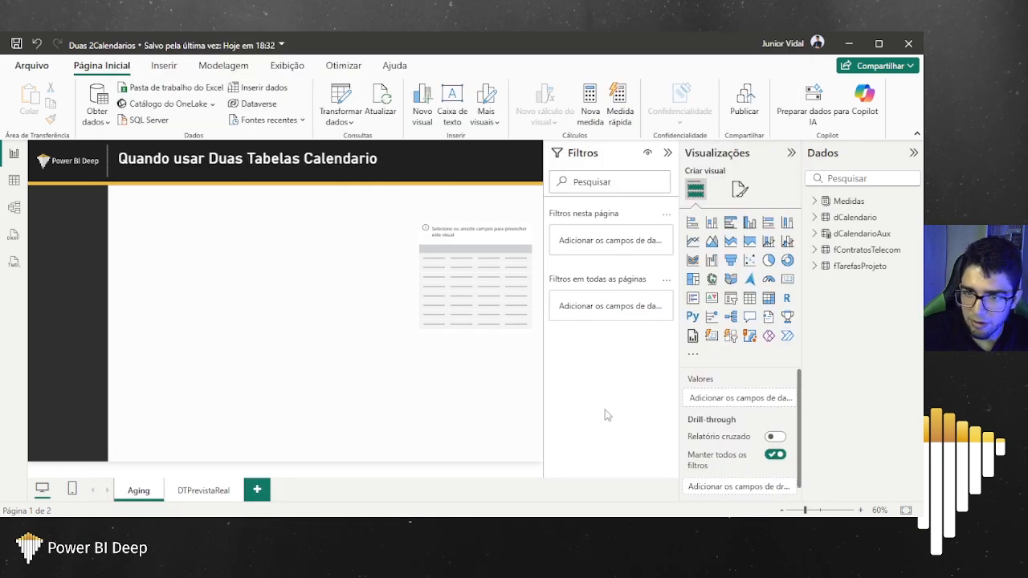
Step: Move the empty table visual toward the page's middle and list the fContratosTelecom fields in a wider data pane, with the start_date hierarchy collapsed
drag(476, 235, 296, 238)
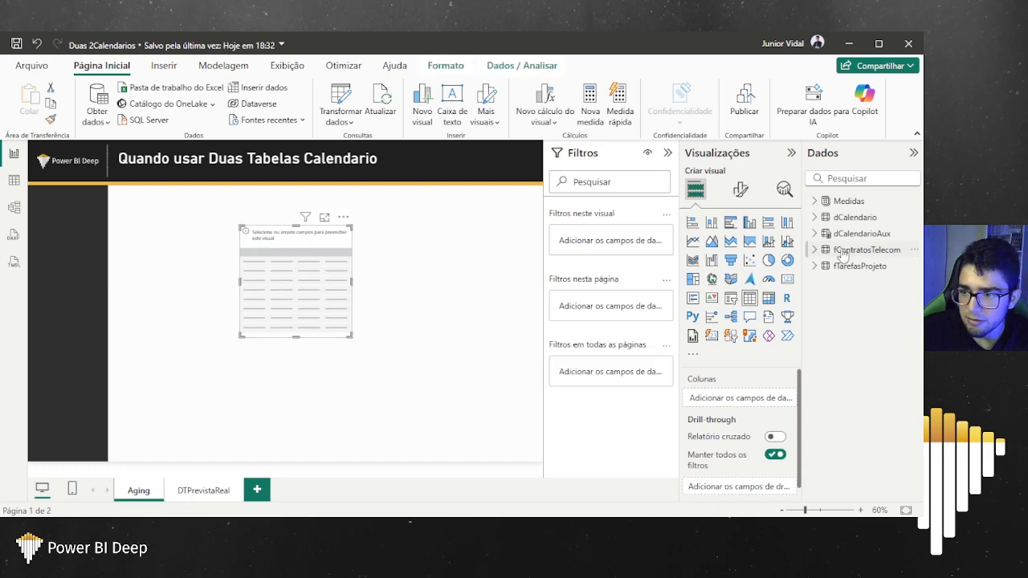
click(815, 250)
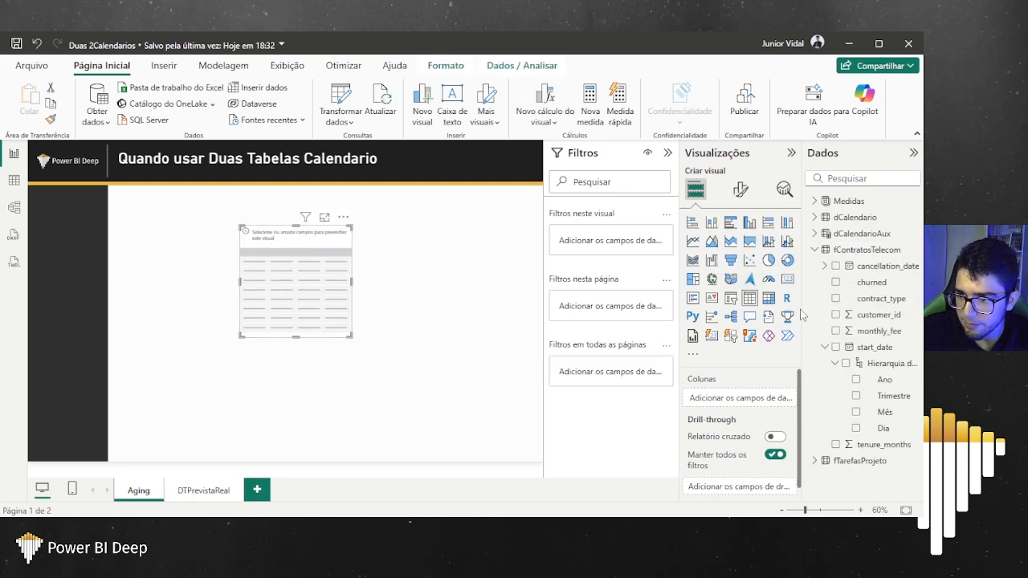
drag(803, 309, 769, 309)
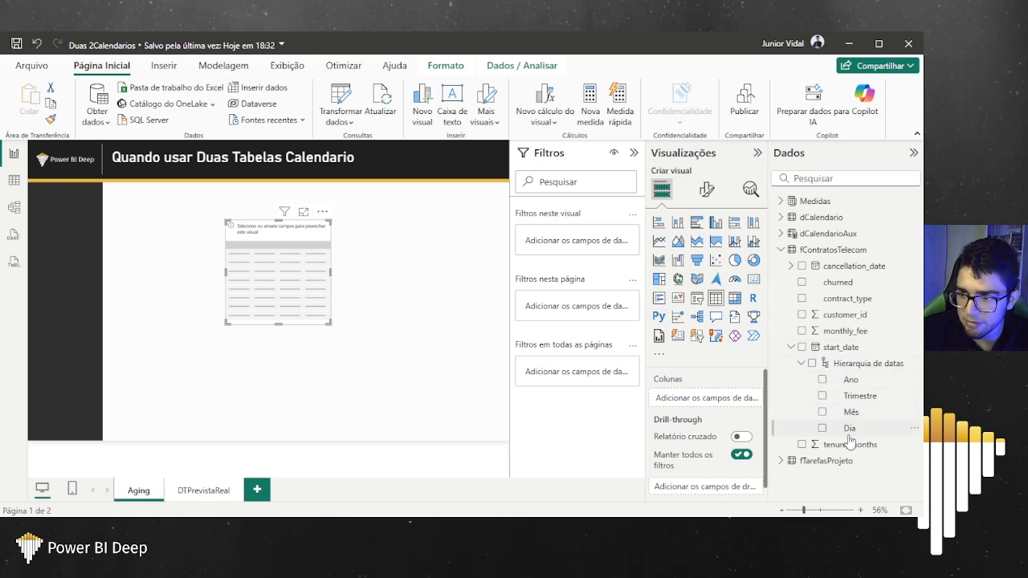
click(800, 364)
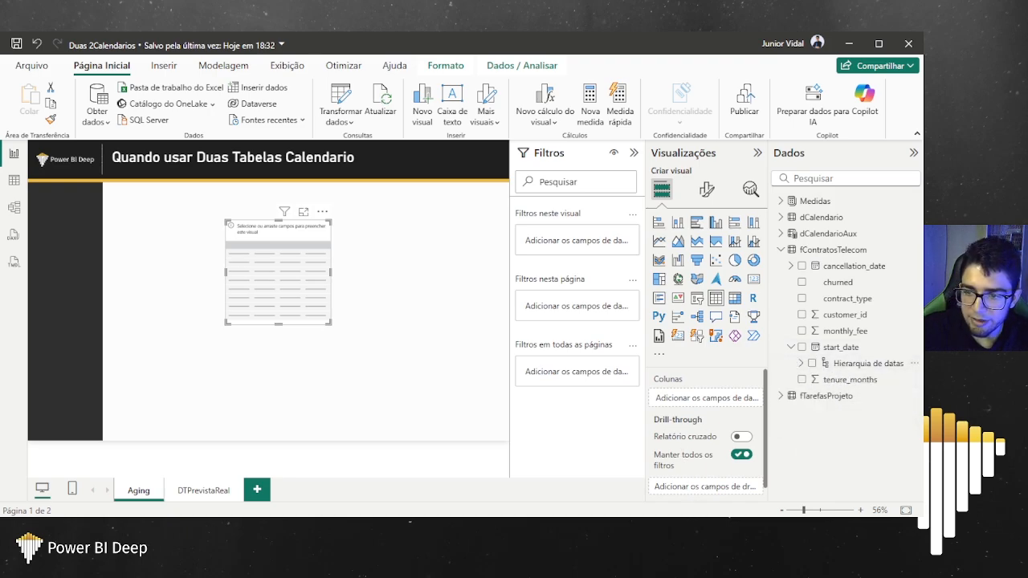
Step: Switch to DAX Studio and examine the model's tables, including fContratosTelecom's columns and the hidden local date tables
click(697, 514)
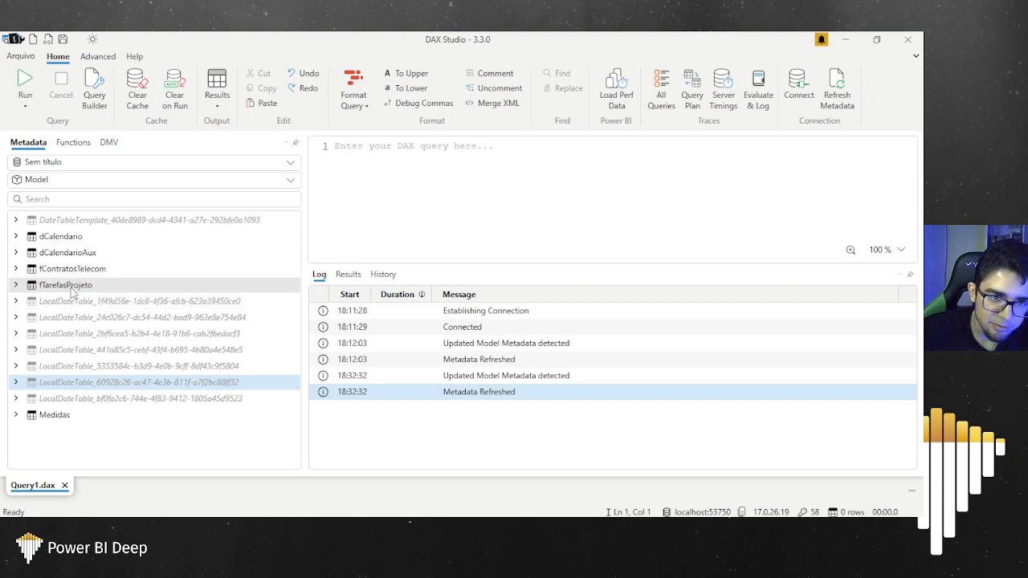
click(16, 269)
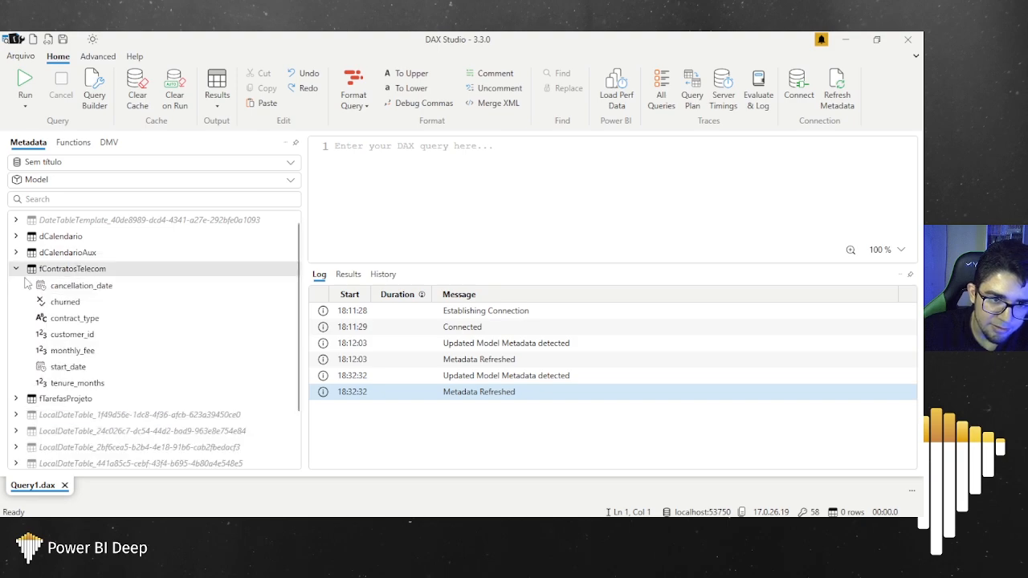
click(16, 269)
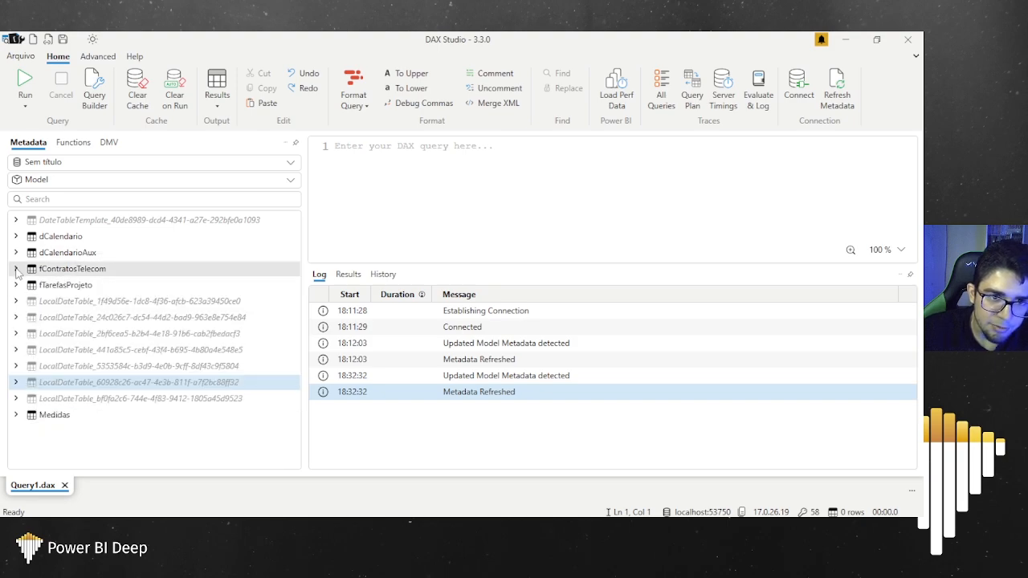
click(112, 308)
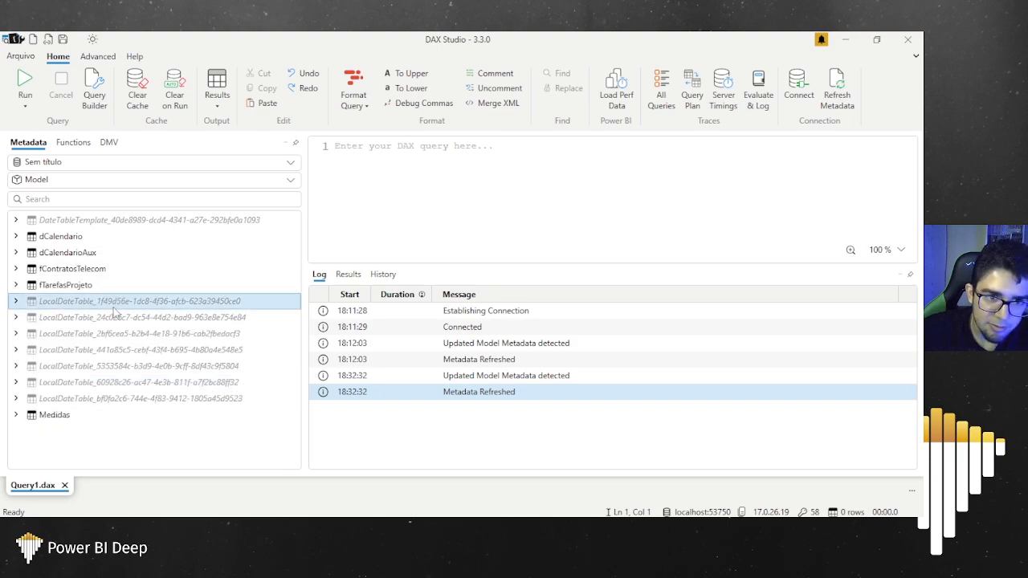
click(76, 271)
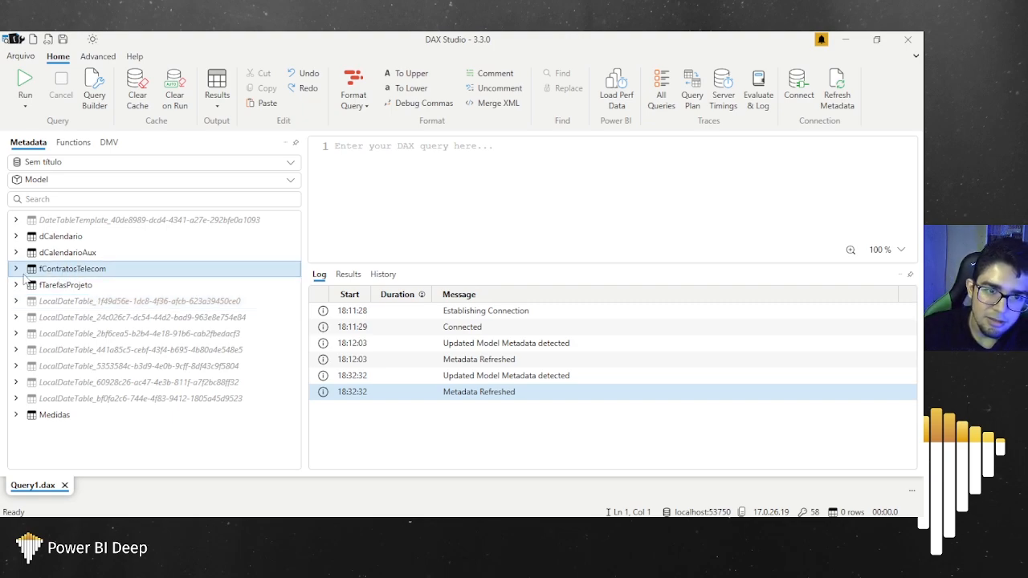
Step: Inspect the first hidden LocalDateTable's columns, date hierarchy and sample data for Mês and MonthNo, and return to the Power BI report
click(15, 303)
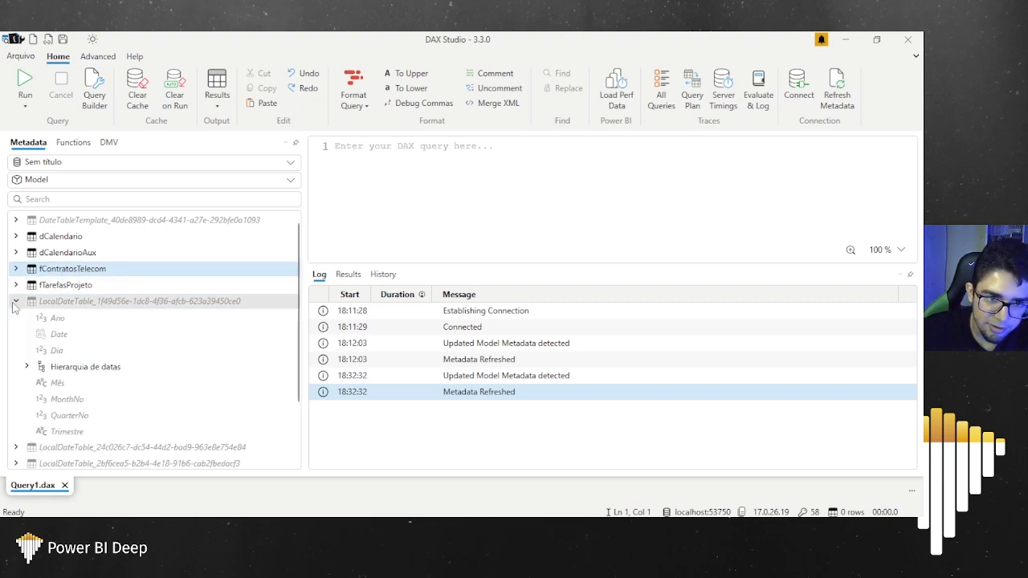
click(25, 367)
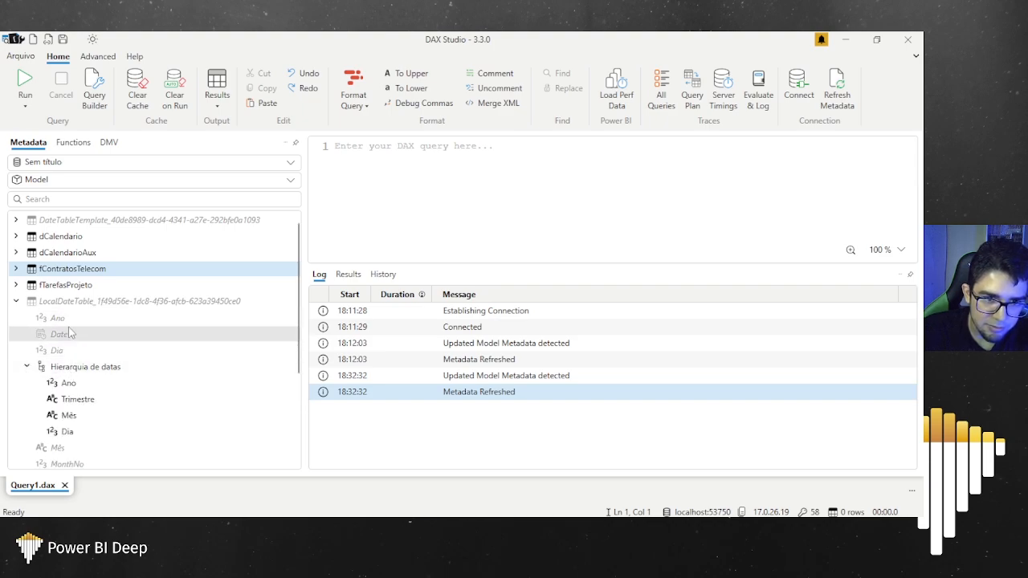
click(25, 366)
scroll(63, 341, down, 1)
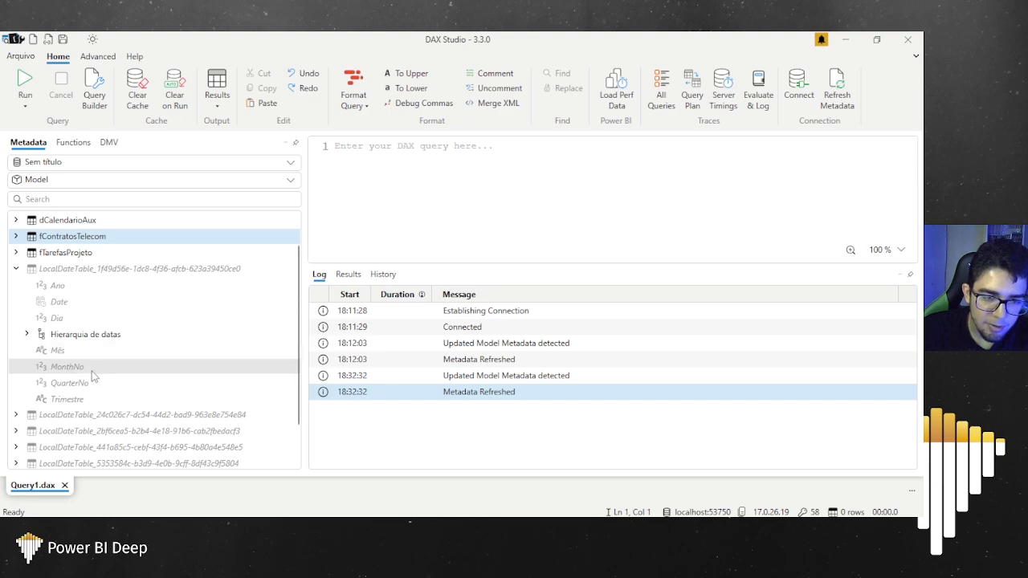
mouse_move(58, 355)
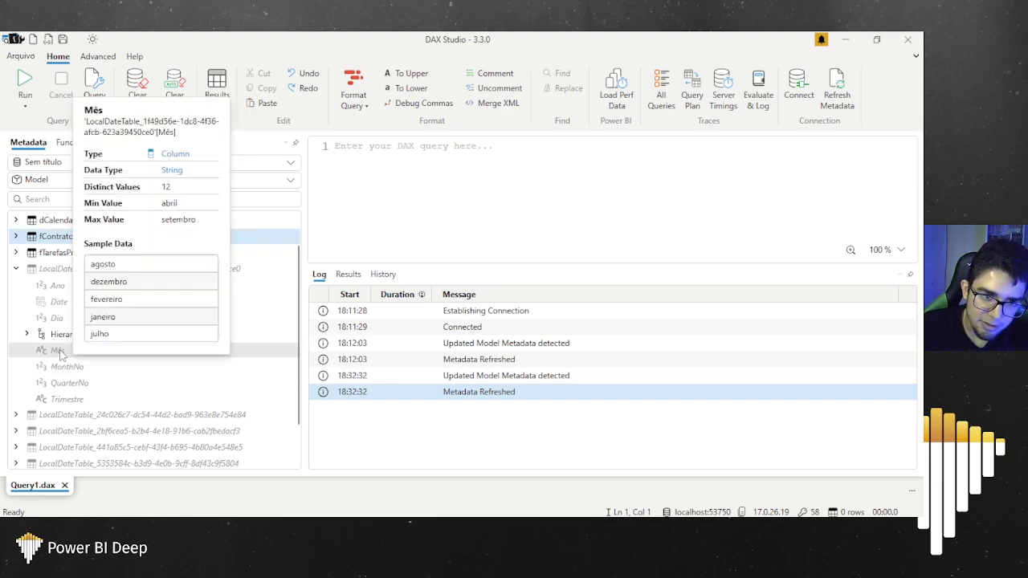
mouse_move(83, 371)
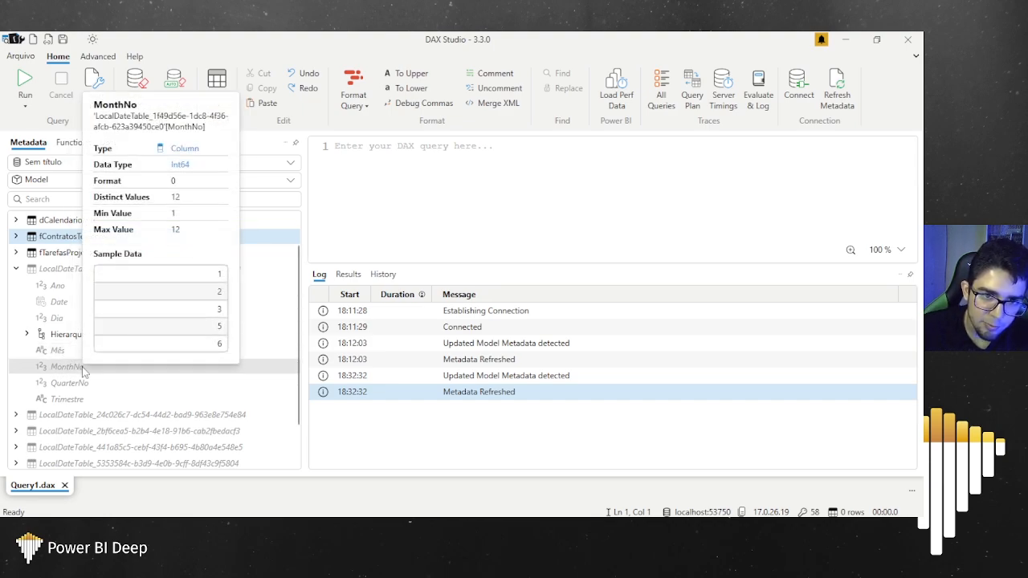
click(846, 41)
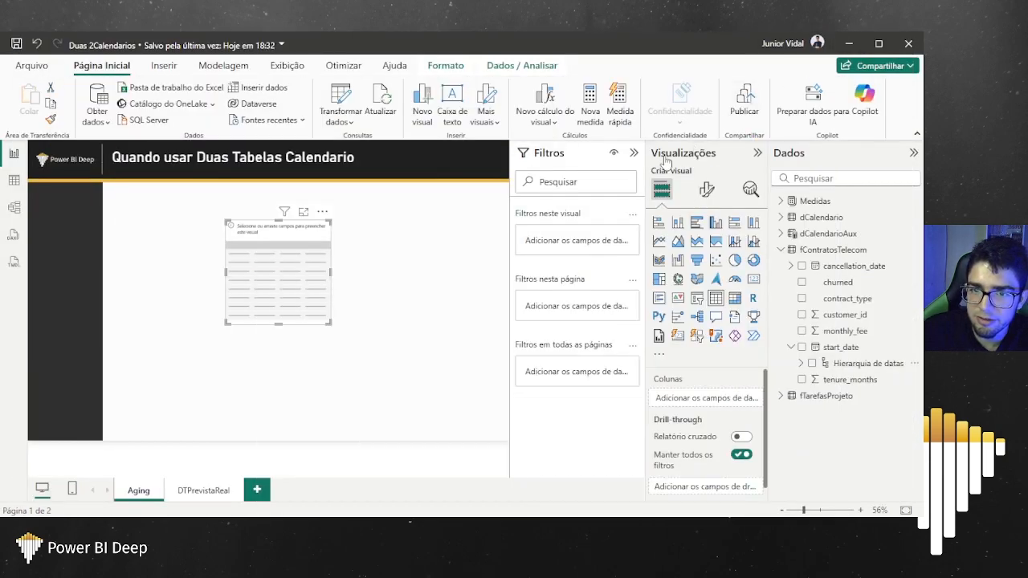
Step: Turn the empty table into a line chart of the Contratos measure by the start_date hierarchy, and enlarge and reposition it on the page
click(658, 241)
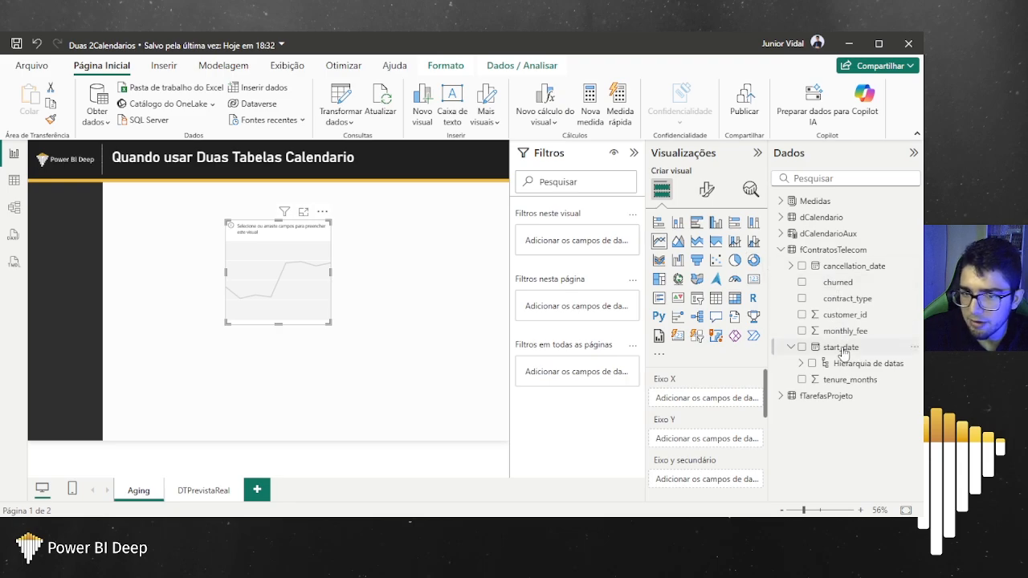
drag(840, 347, 285, 297)
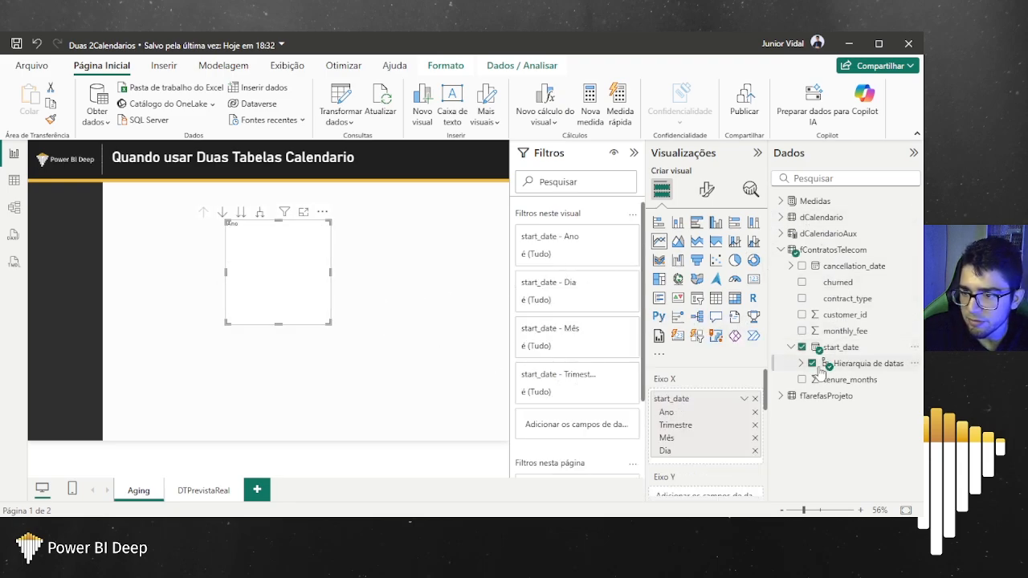
click(781, 201)
drag(841, 218, 309, 277)
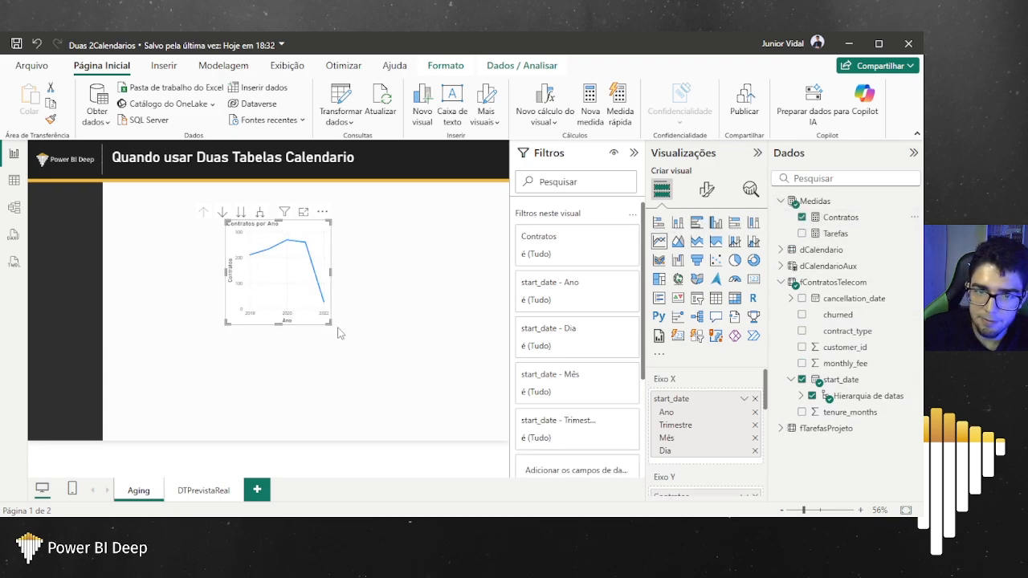
drag(328, 325, 511, 401)
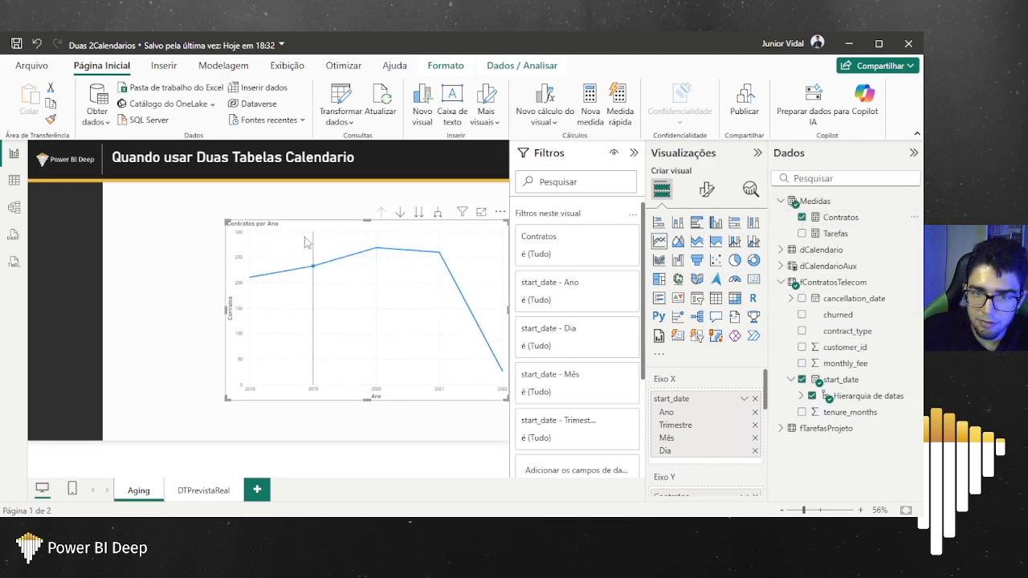
drag(307, 236, 241, 232)
Step: Expand the line chart's date hierarchy through quarter, month and day, and drill back up to year
click(364, 215)
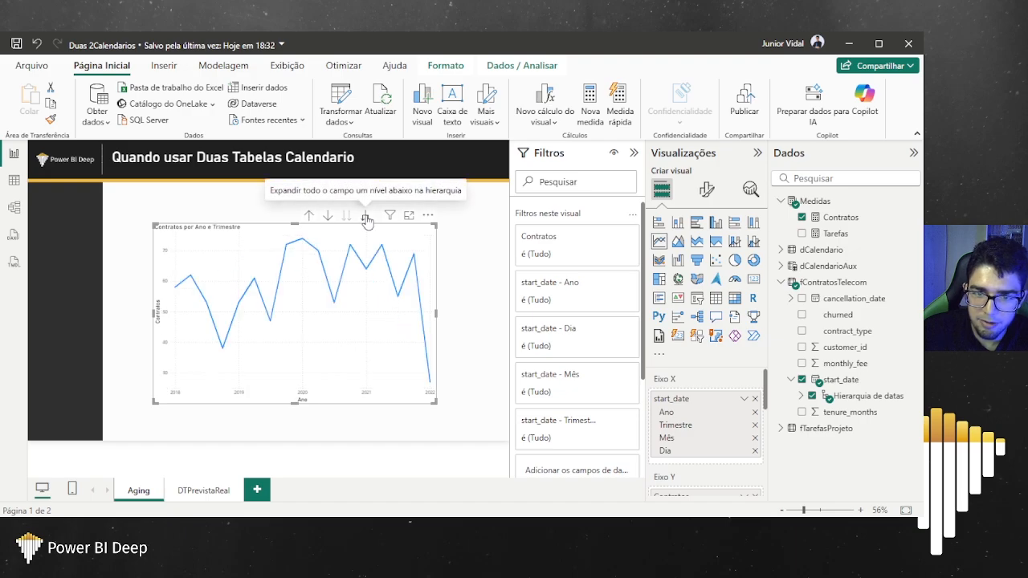
click(366, 215)
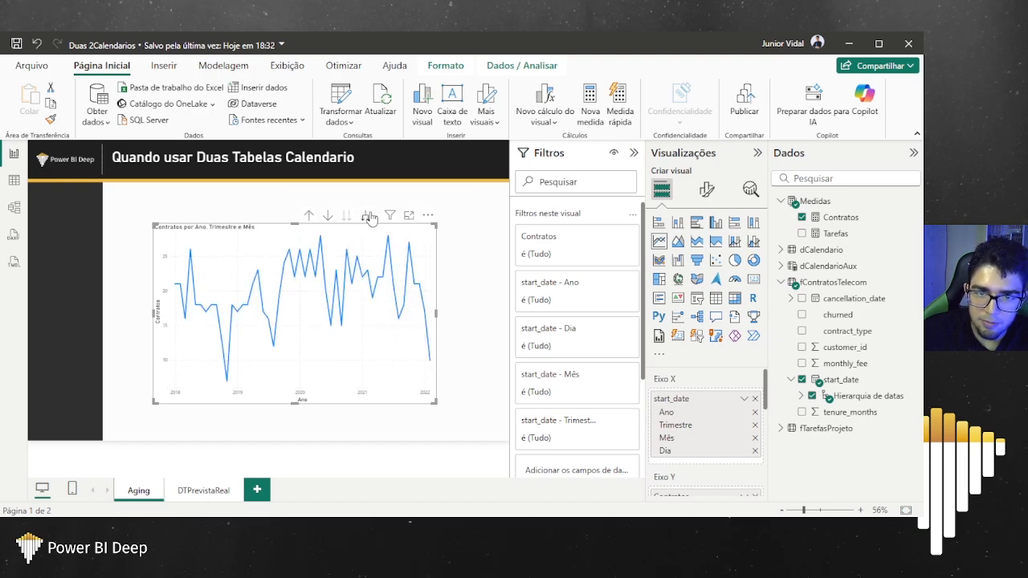
click(365, 215)
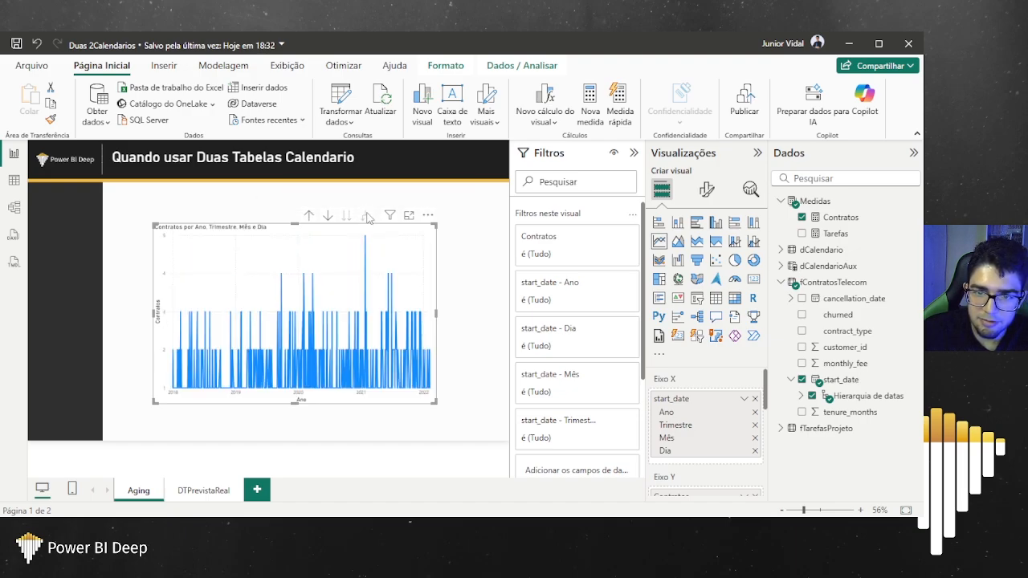
click(309, 215)
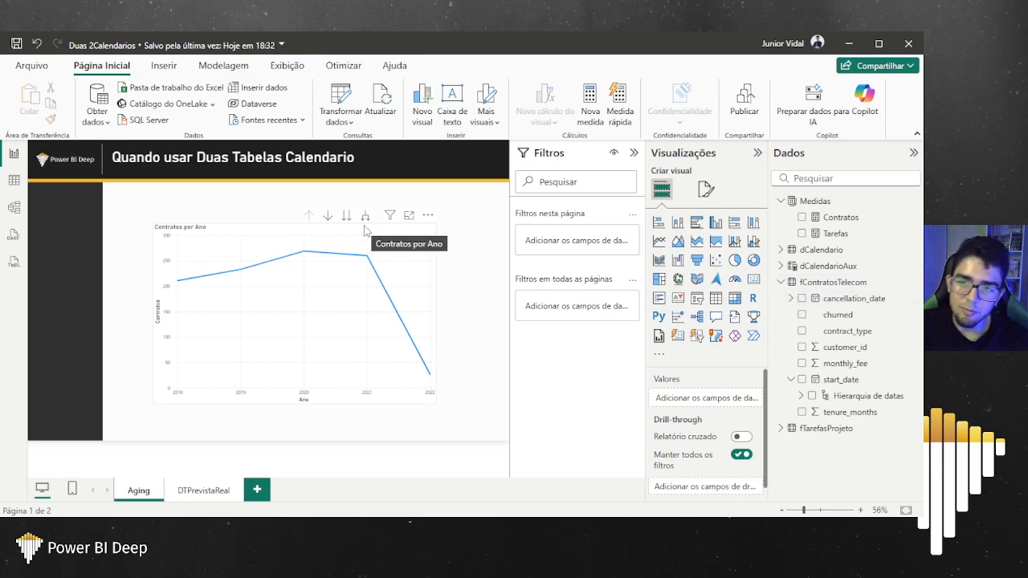
Step: Collapse the fContratosTelecom field list and shift the line chart slightly toward the page's upper-left area
click(781, 283)
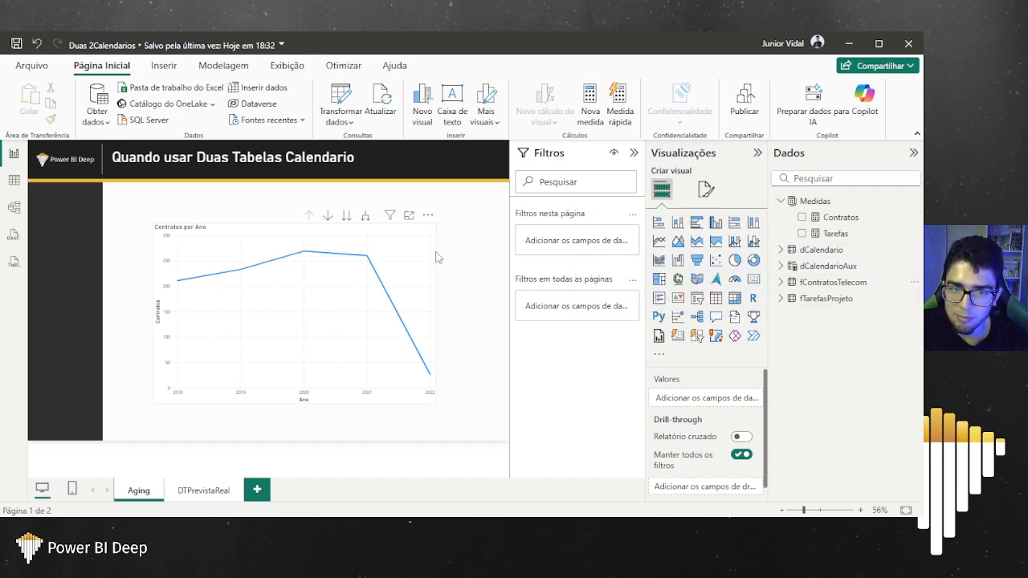
click(251, 228)
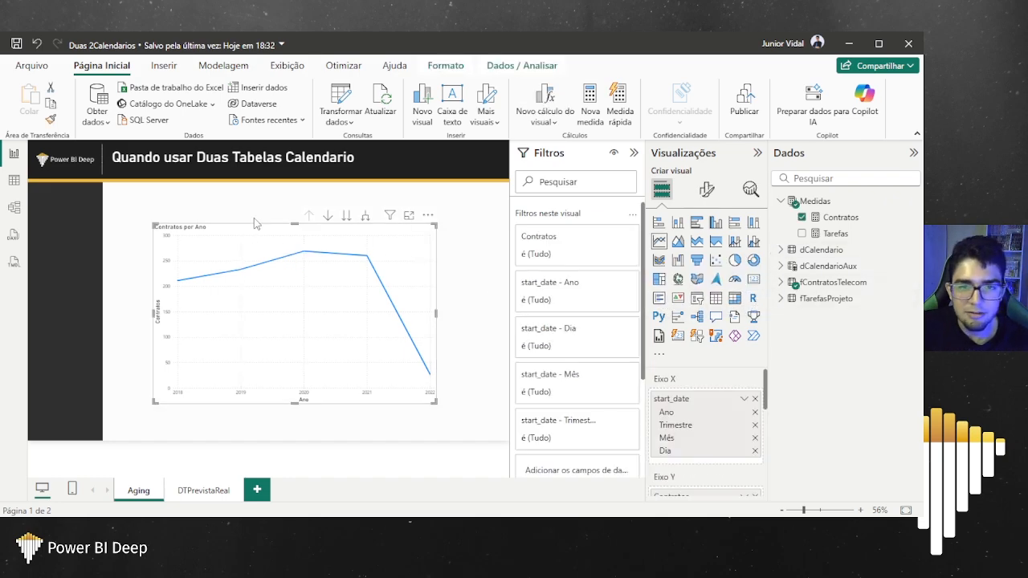
drag(211, 231, 190, 227)
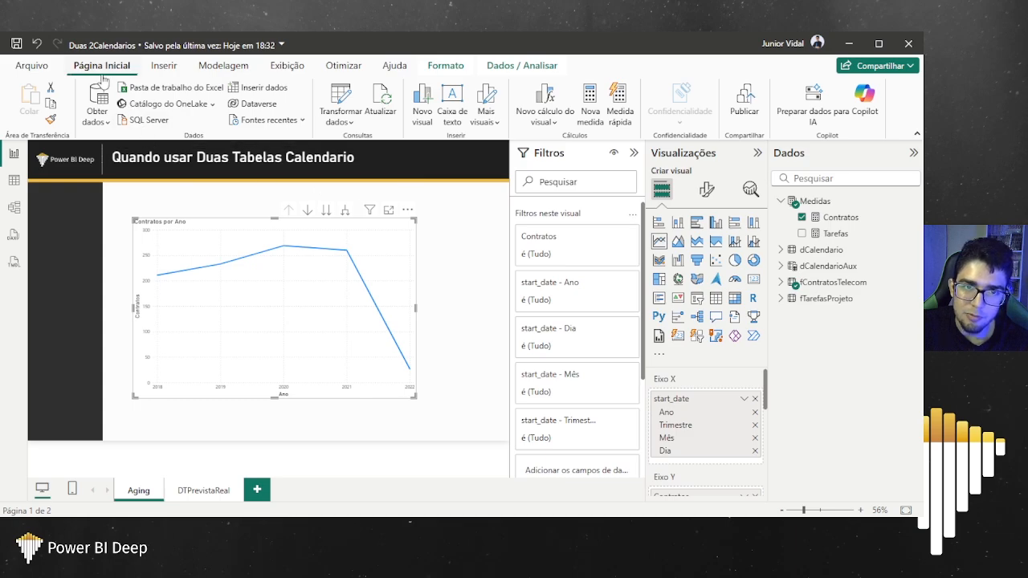
Step: Check the automatic date/time option in the current file's data load settings, toggling it off and back on, and cancel the options
click(32, 65)
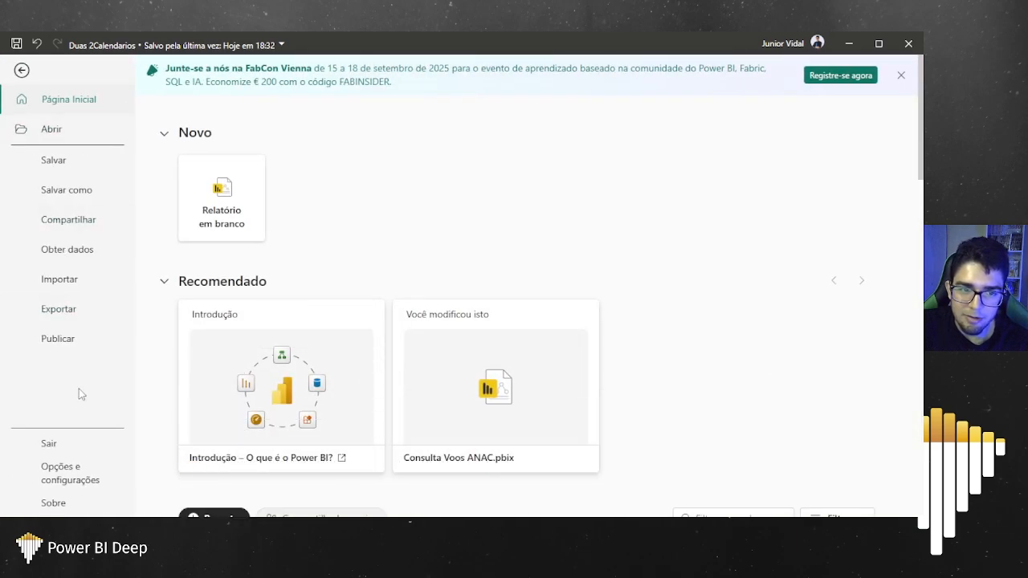
click(71, 473)
key(Escape)
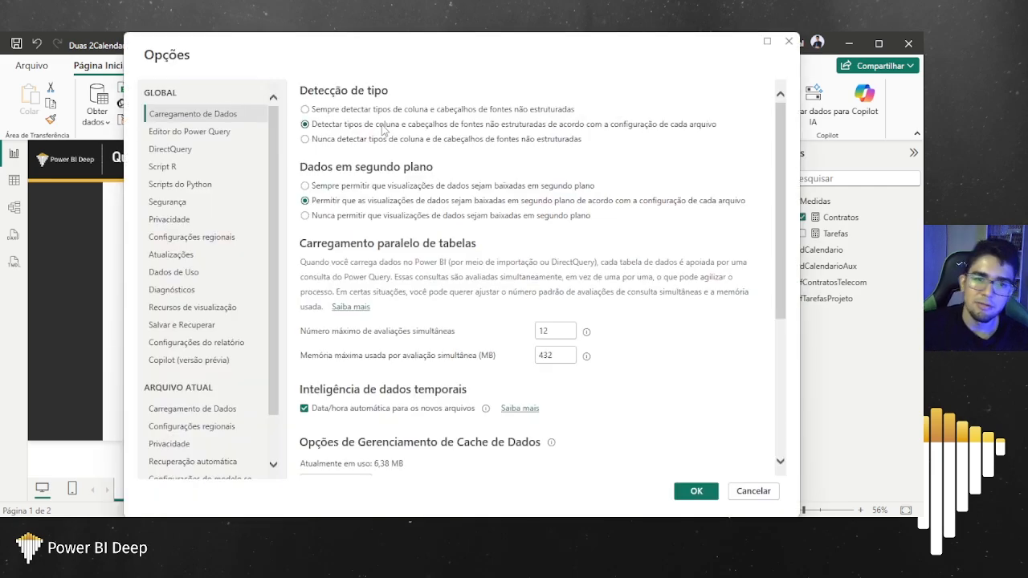
scroll(241, 370, down, 1)
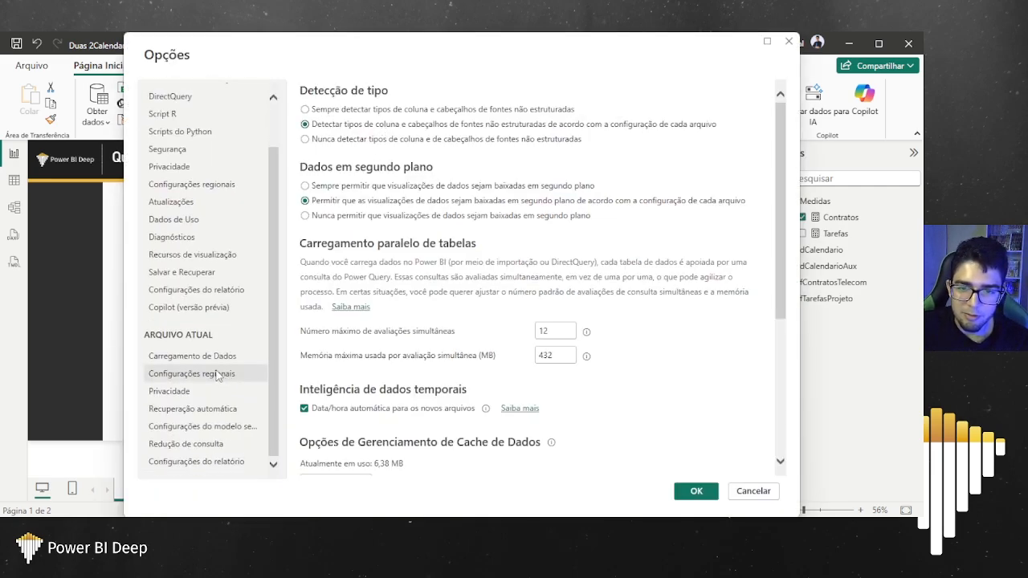
click(221, 359)
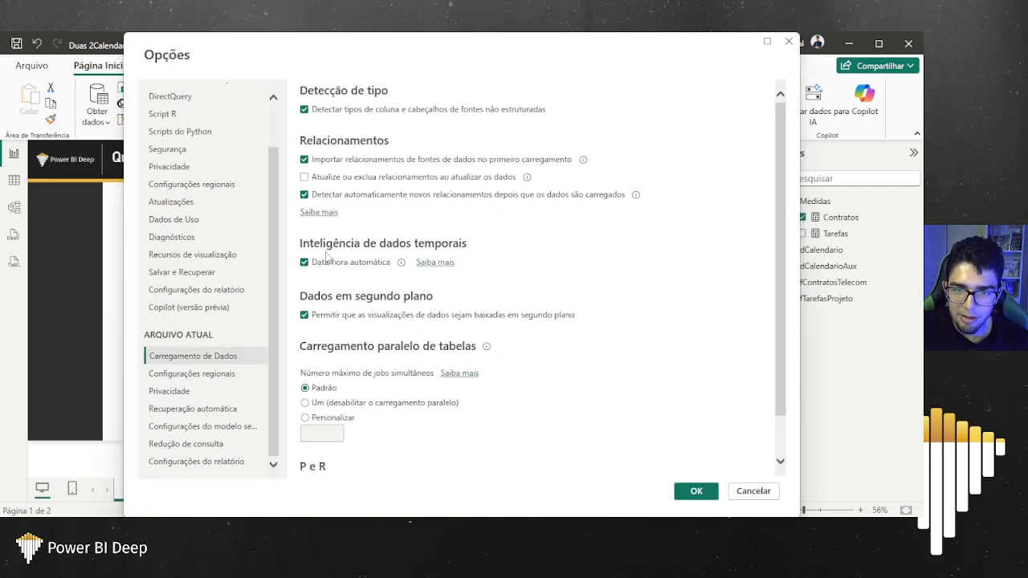
mouse_move(402, 265)
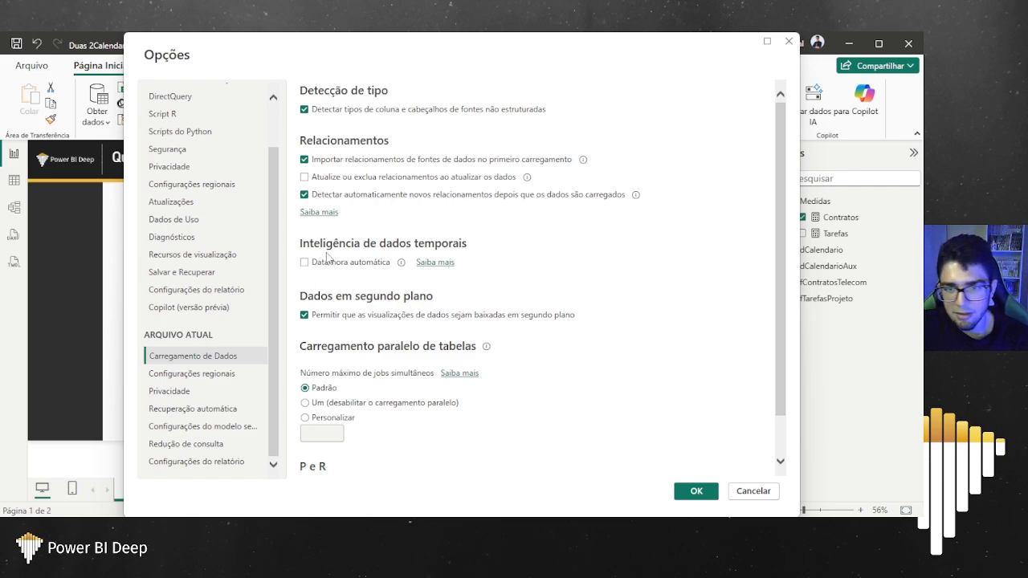
click(369, 267)
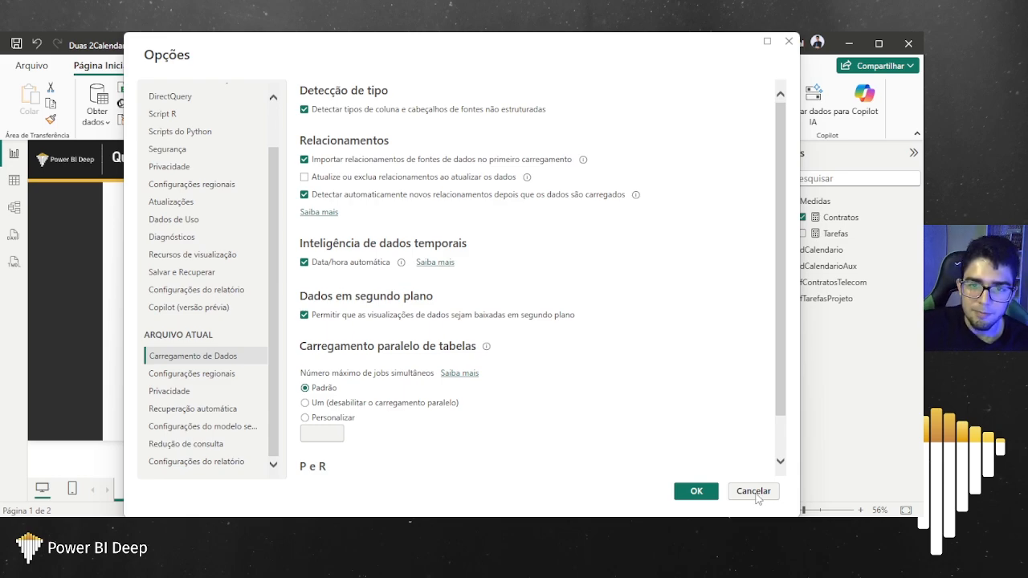
click(752, 491)
Step: Switch to the Notepad outline, highlight topic 2, "As 2 Formas de criar tabelas Calendario", and minimize the notes
key(alt+Tab)
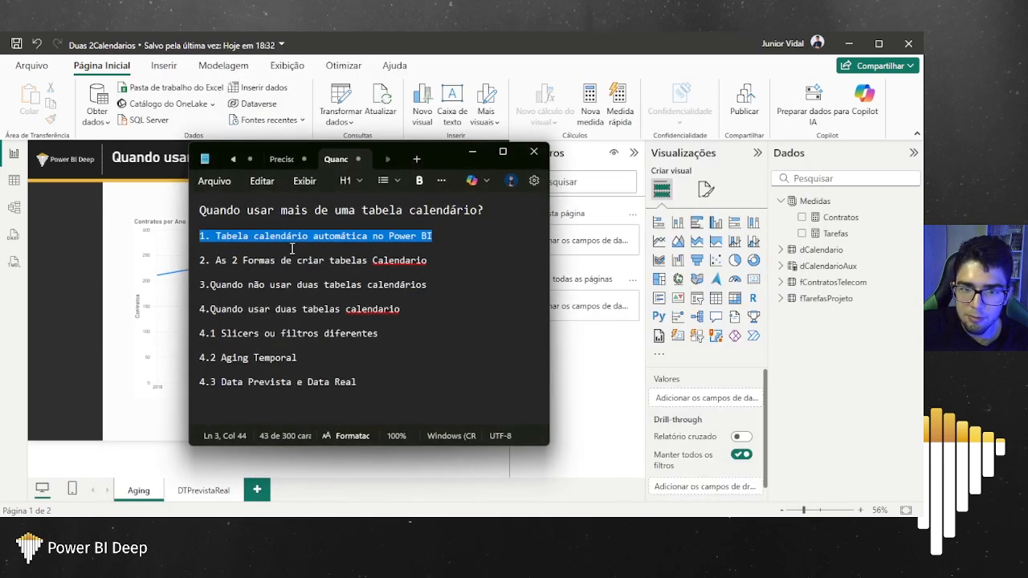
click(310, 247)
drag(439, 265, 179, 258)
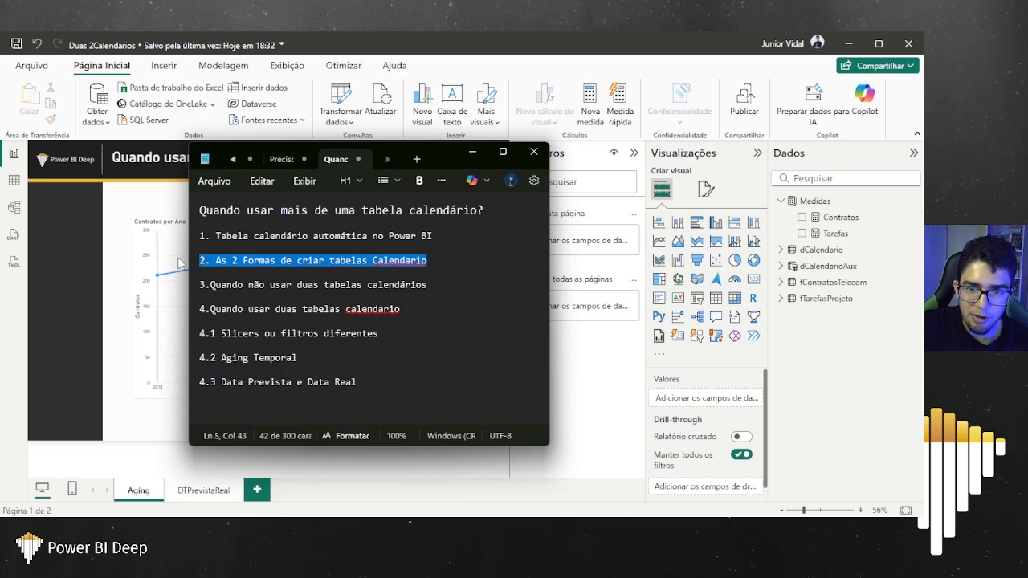
click(468, 152)
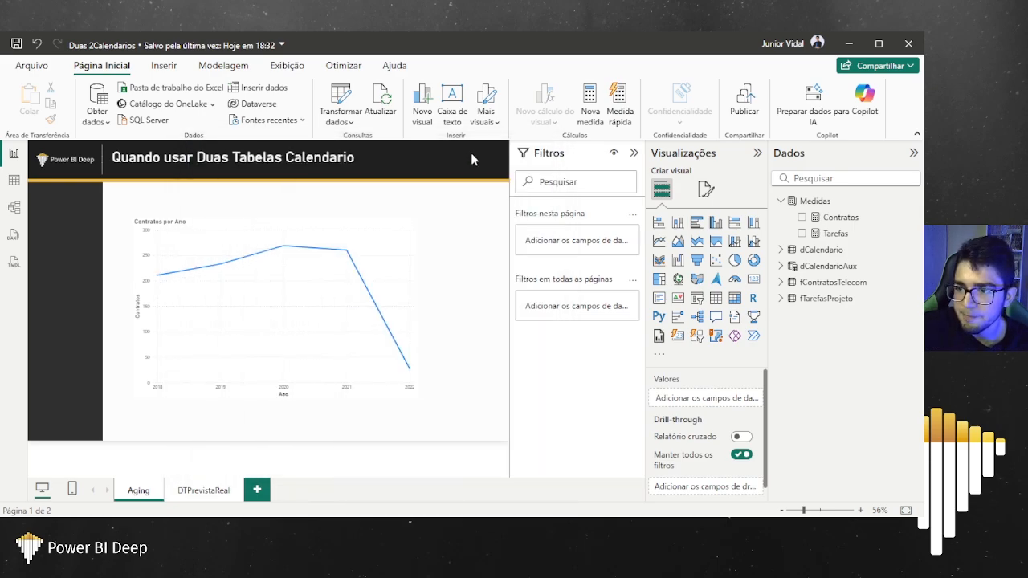
Step: Collapse the Medidas table, select dCalendarioAux and highlight its CALENDAR expression in the table formula
click(779, 201)
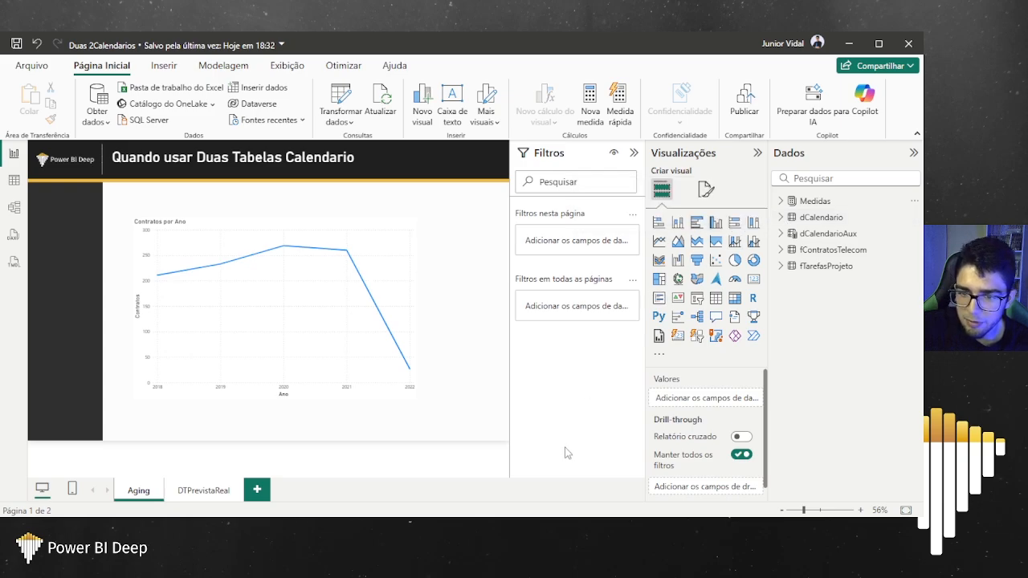
click(795, 233)
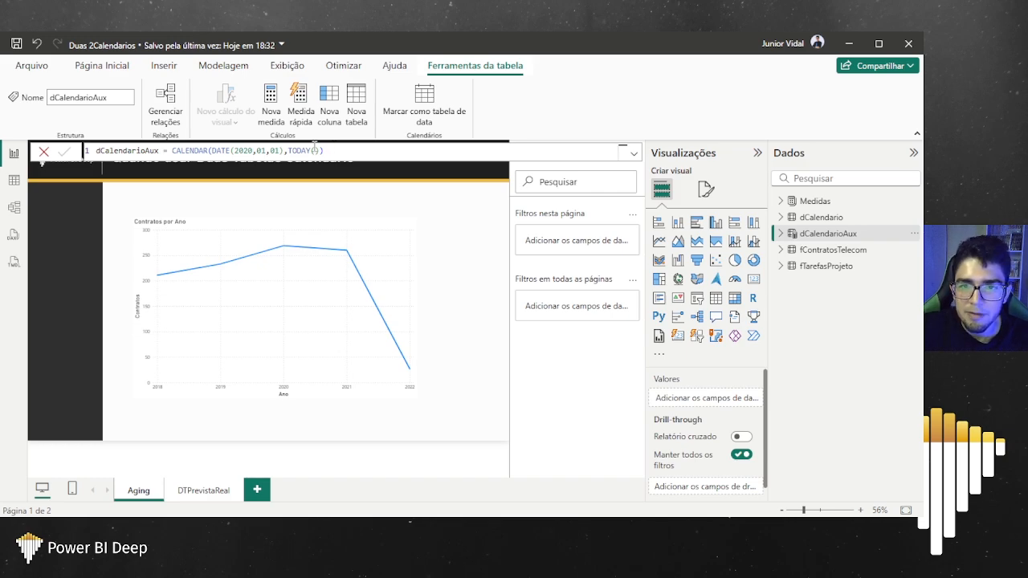
click(340, 150)
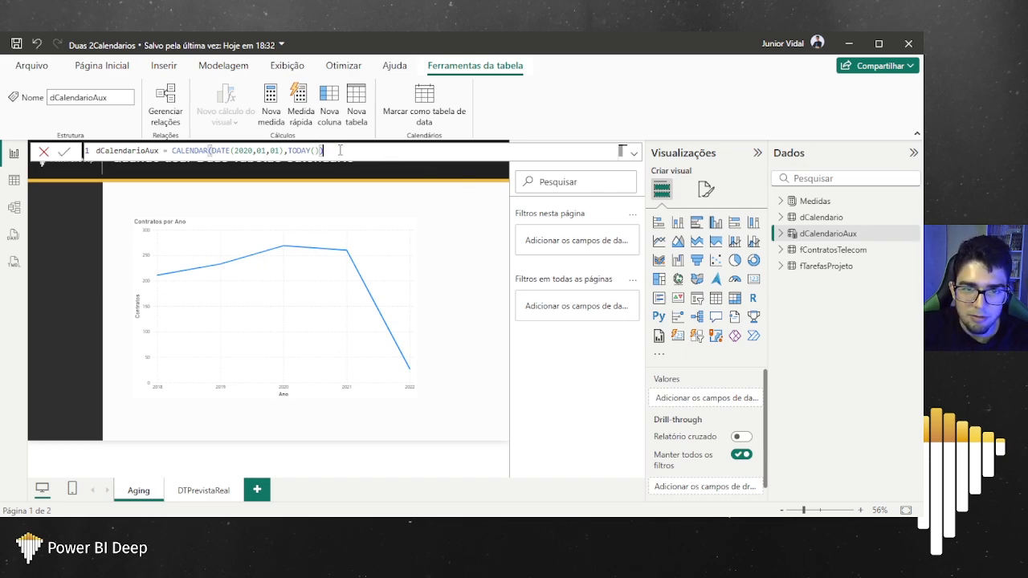
shift+click(167, 151)
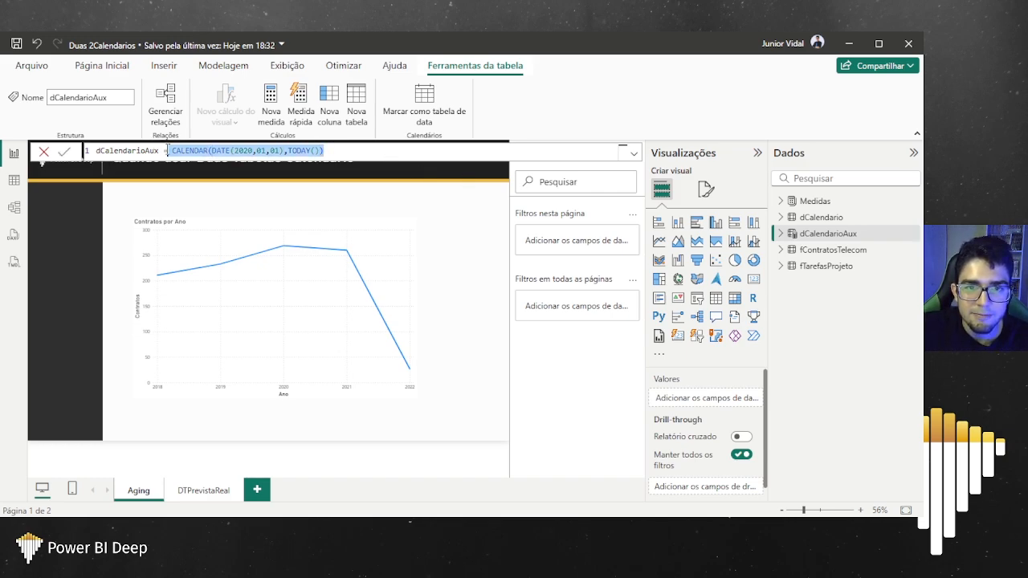
Step: Split the dCalendarioAux formula so that CALENDAR(, DATE(2020,01,01), and TODAY() each start on their own line
click(212, 150)
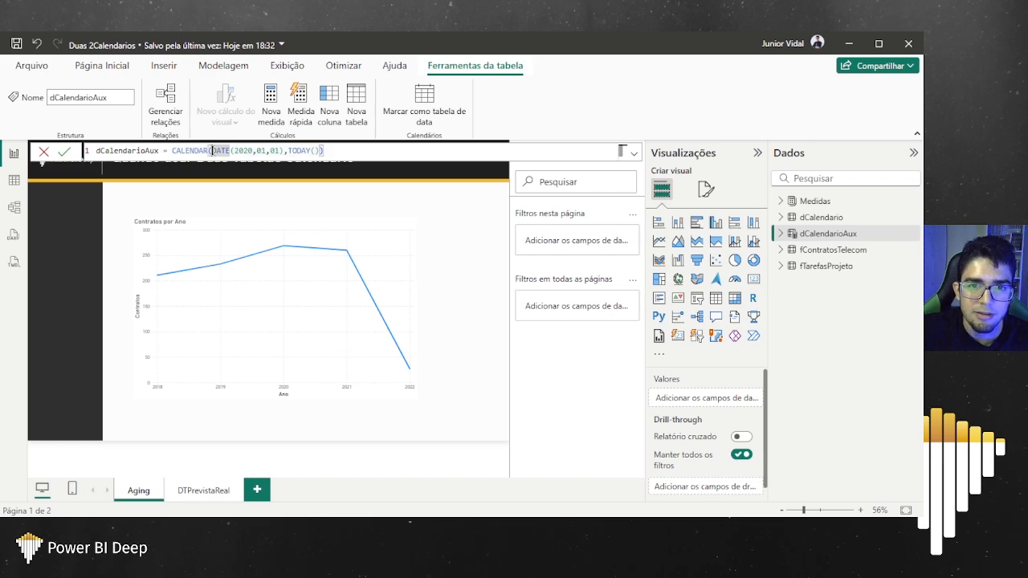
key(shift+Return)
key(Tab)
key(Tab)
key(Tab)
key(Tab)
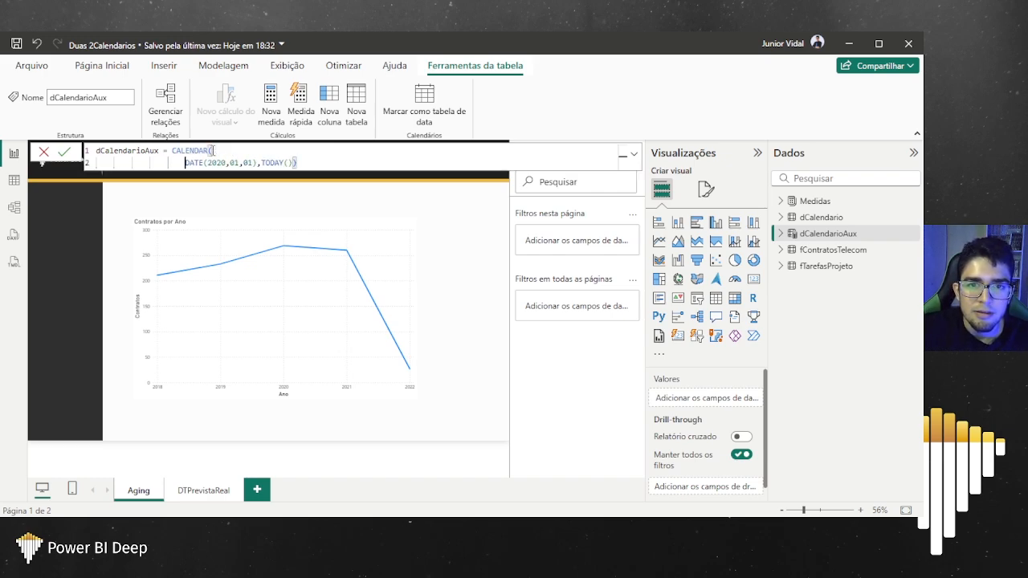
double_click(268, 163)
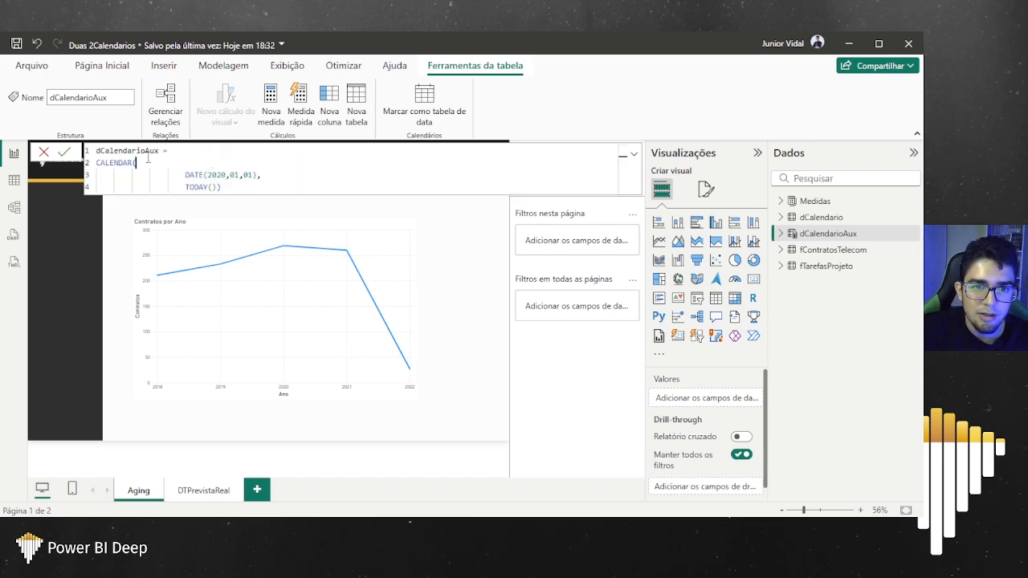
Step: Reduce the indentation of the DATE(2020,01,01) and TODAY() lines to one level under CALENDAR
click(186, 175)
key(shift+Tab)
key(shift+Tab)
key(shift+Tab)
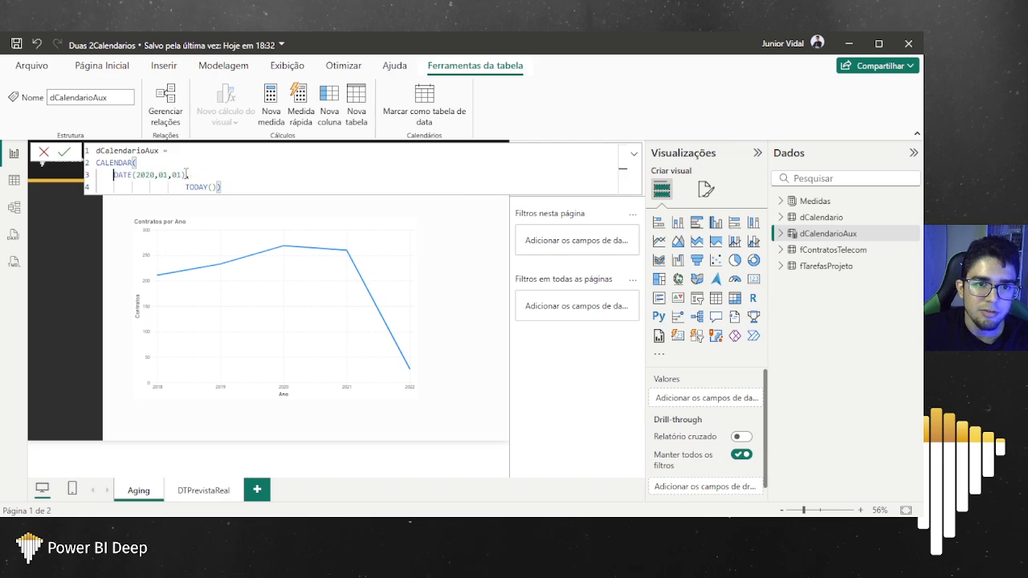
click(185, 186)
key(shift+Tab)
key(shift+Tab)
key(shift+Tab)
key(shift+Tab)
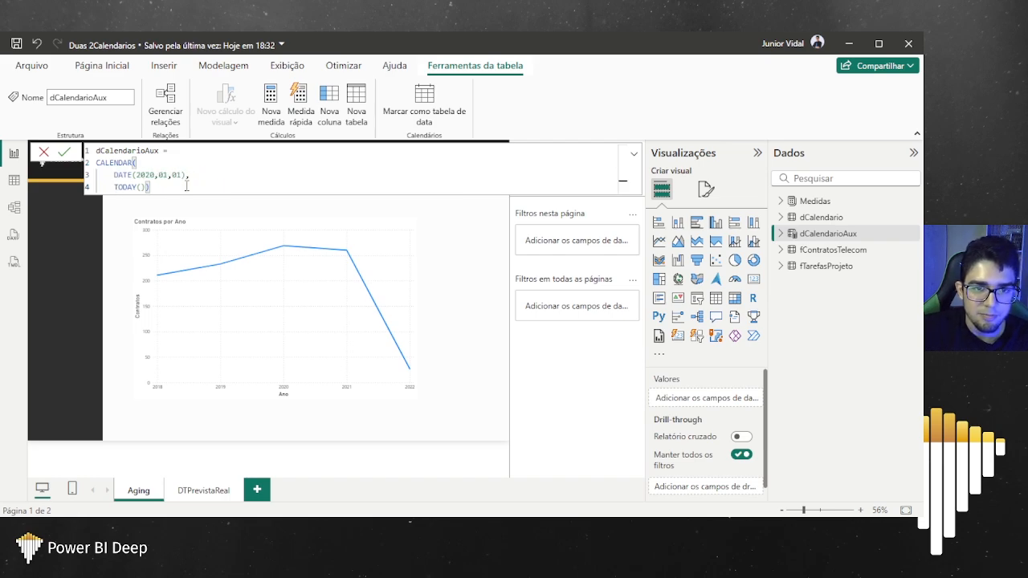
Step: Place CALENDAR's closing parenthesis on its own unindented line and commit the dCalendarioAux formula
key(shift+Return)
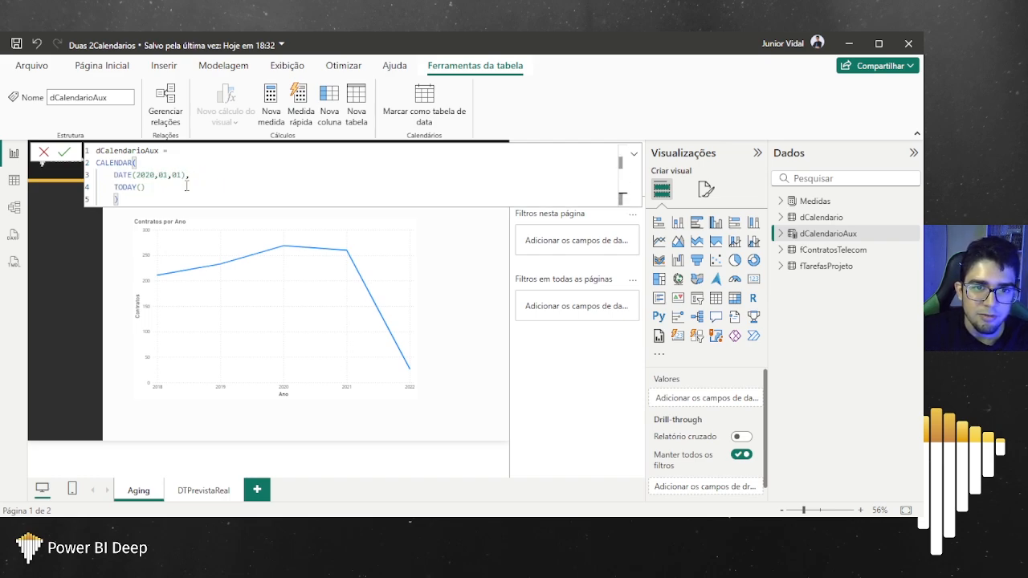
key(shift+Tab)
key(Return)
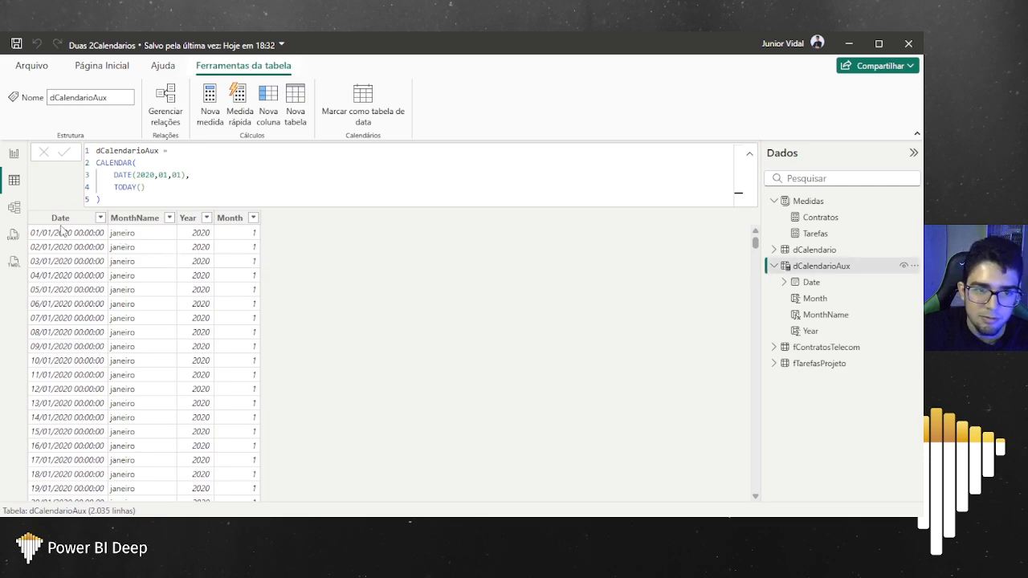
Step: Inspect the formulas of dCalendarioAux's Date, MonthName, Year and Month columns in the table view, and return to the report
click(60, 218)
click(133, 218)
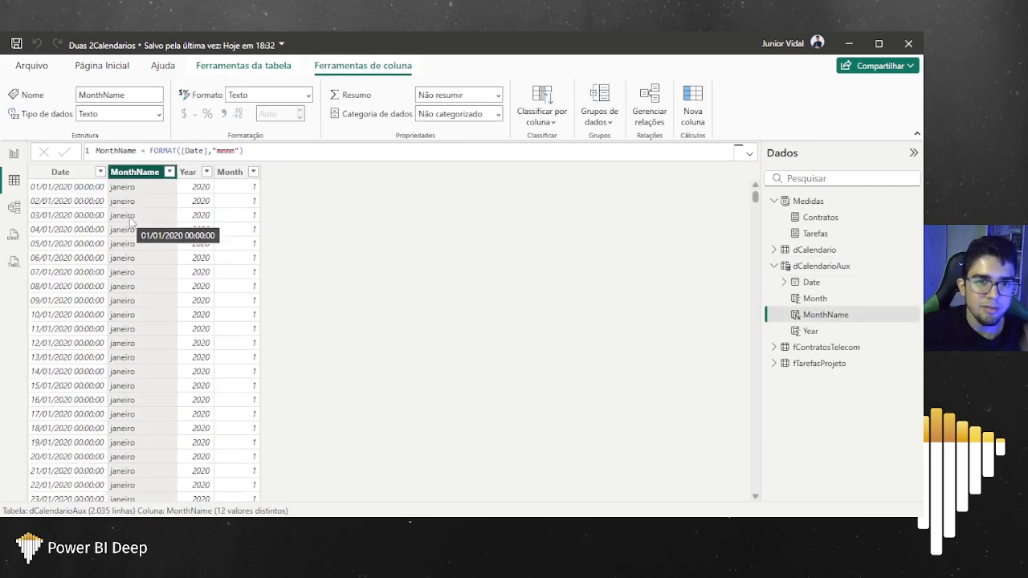
click(188, 172)
click(233, 173)
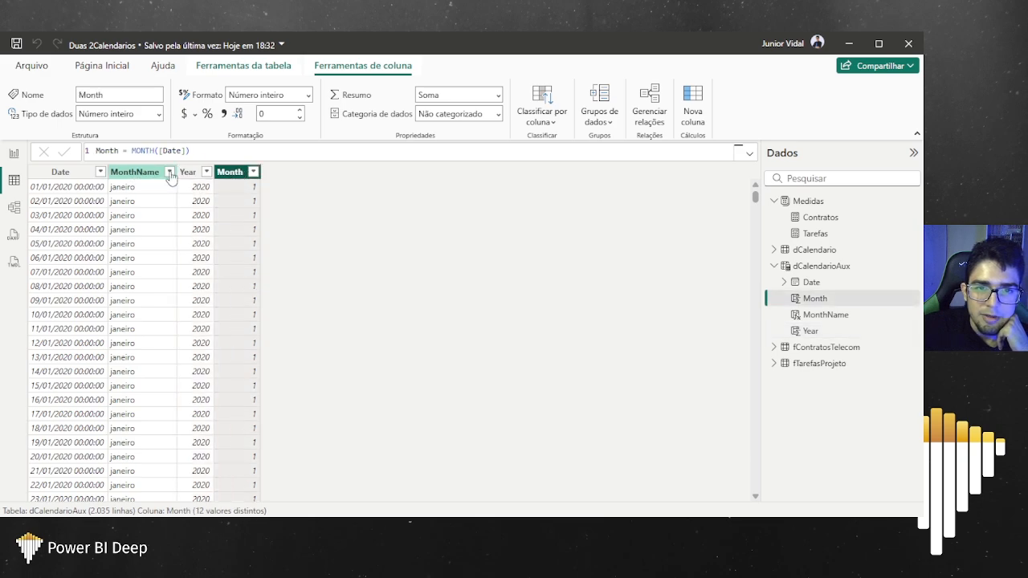
click(190, 172)
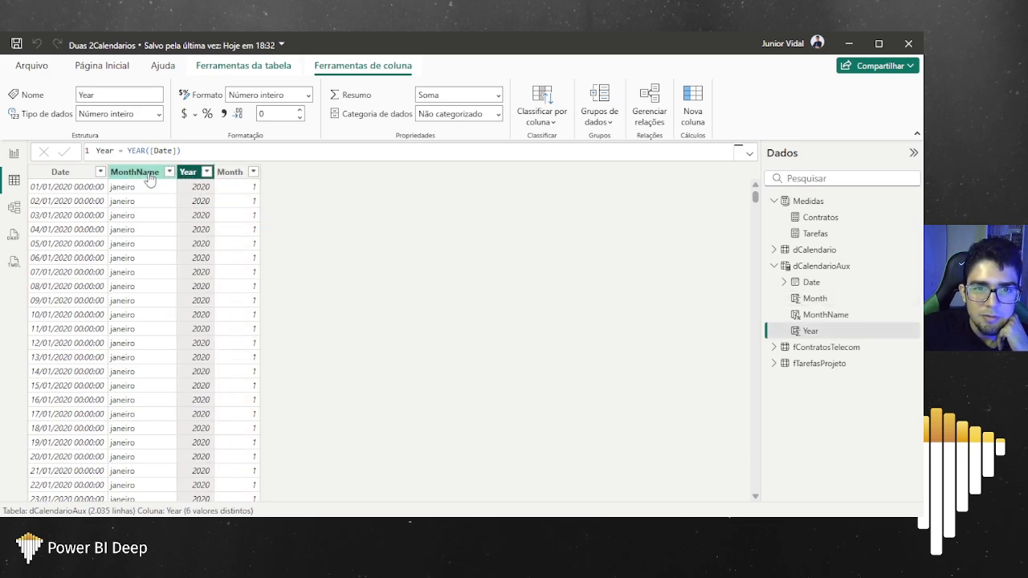
click(61, 171)
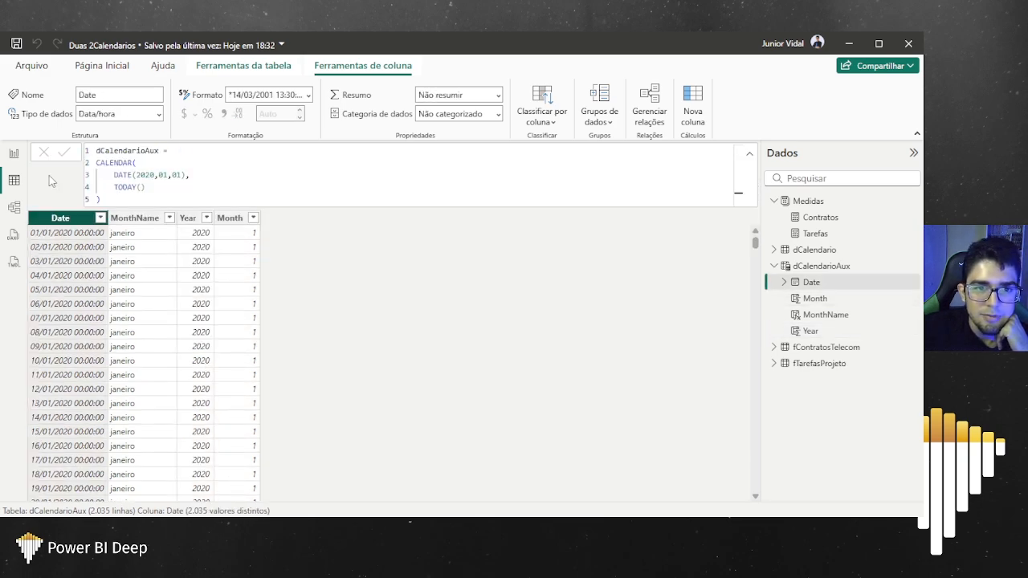
click(12, 153)
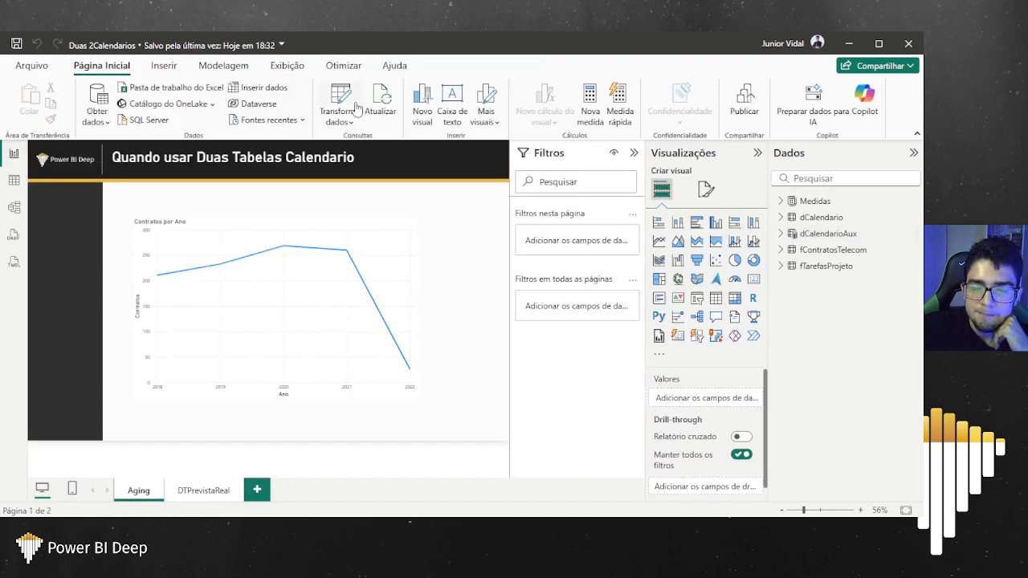
Step: Open the Power Query editor and display the dCalendario query's code in the Advanced Editor
click(332, 114)
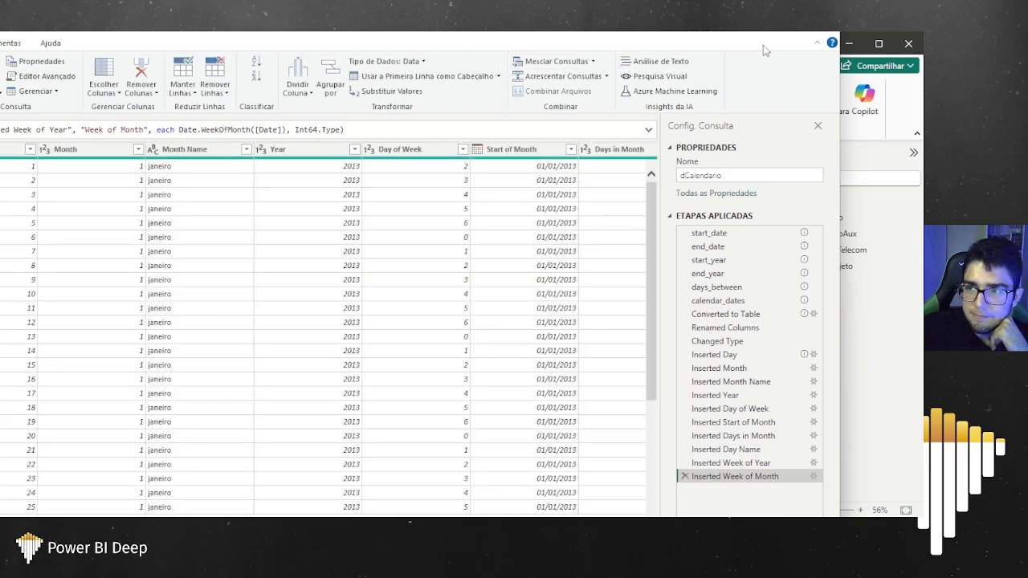
drag(0, 32, 257, 33)
click(346, 90)
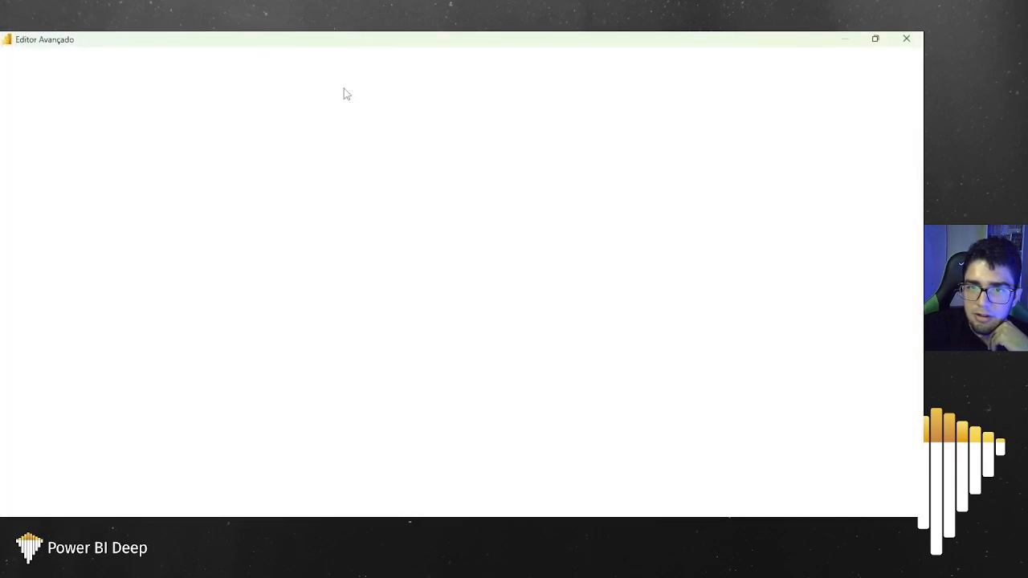
Step: Review the dCalendario M script from its start and end dates through the auxiliary column steps
scroll(850, 172, down, 8)
scroll(854, 213, up, 8)
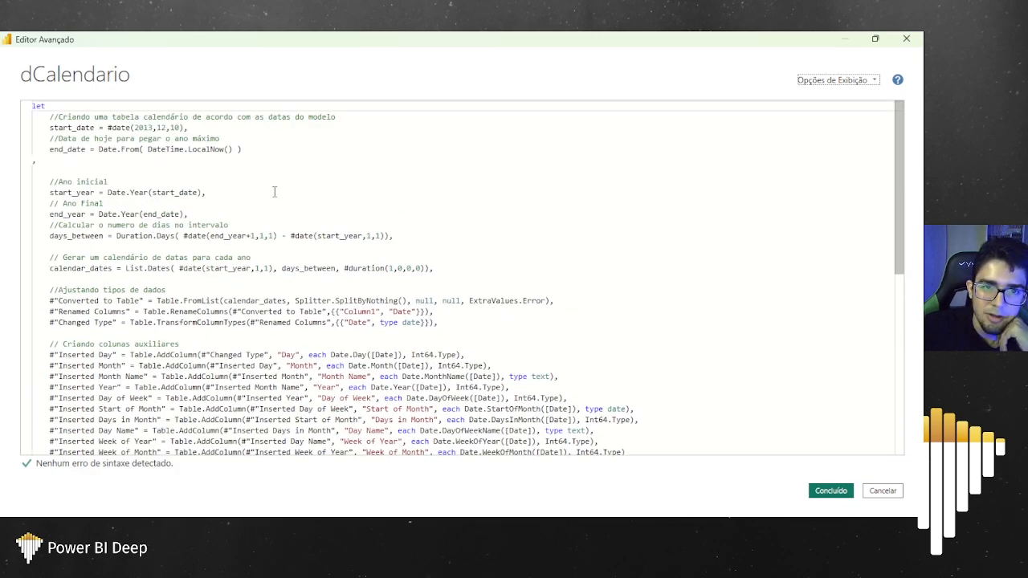
scroll(301, 232, down, 5)
scroll(285, 347, up, 5)
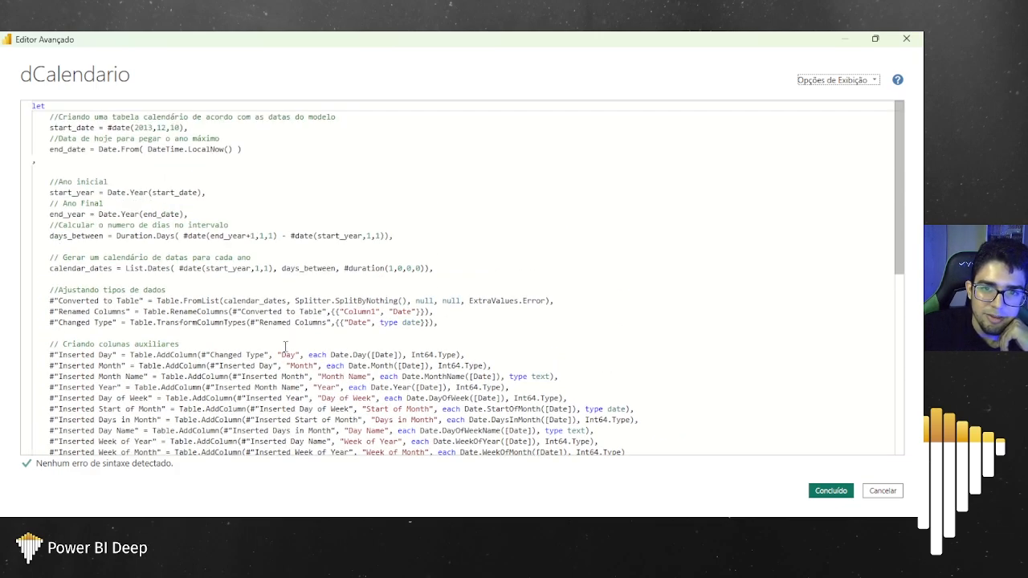
scroll(245, 256, down, 5)
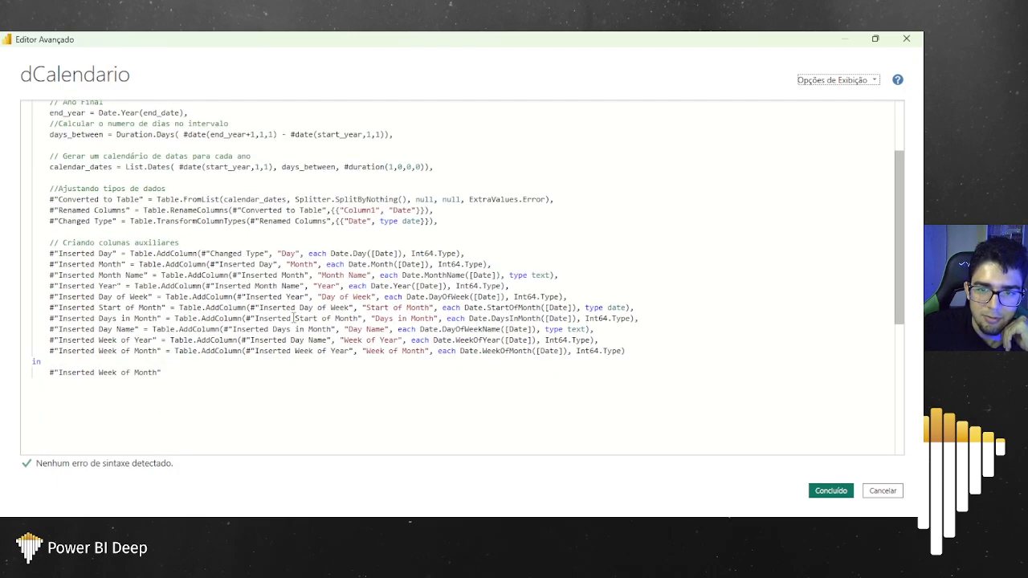
scroll(302, 343, up, 5)
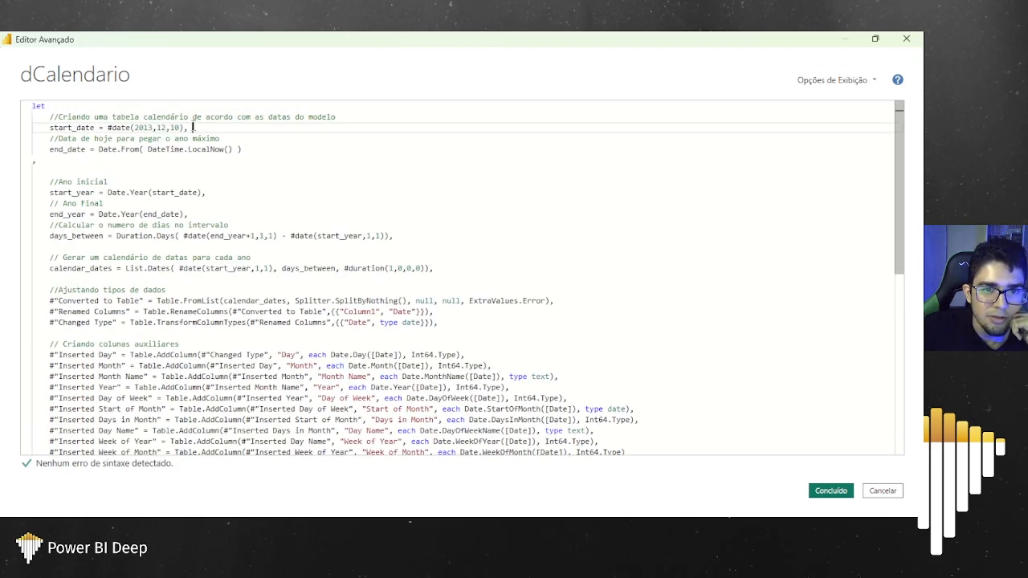
Step: Set the dCalendario script's start_date to #date(2020,01,01)
drag(194, 126, 108, 117)
click(152, 128)
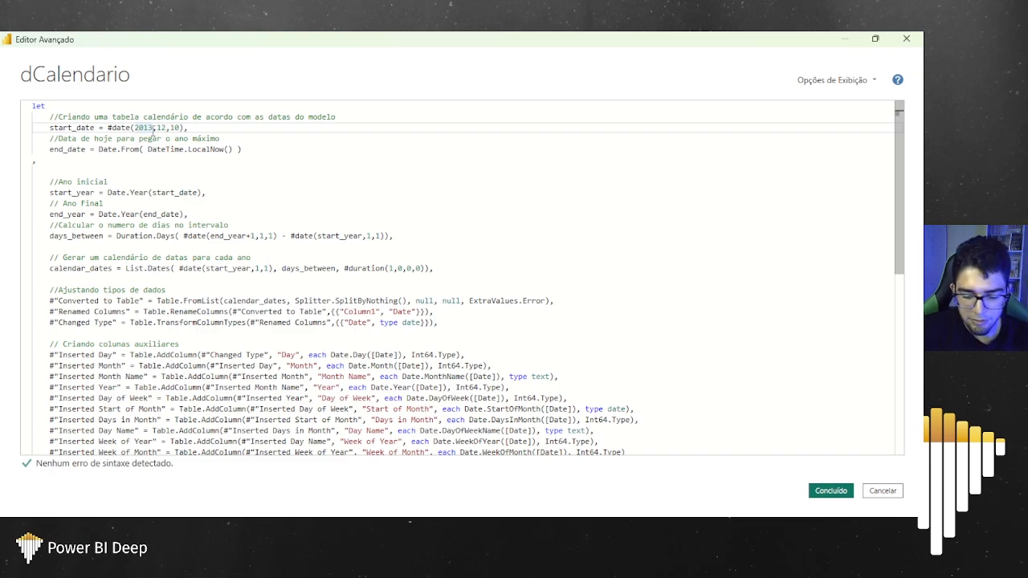
text(2020)
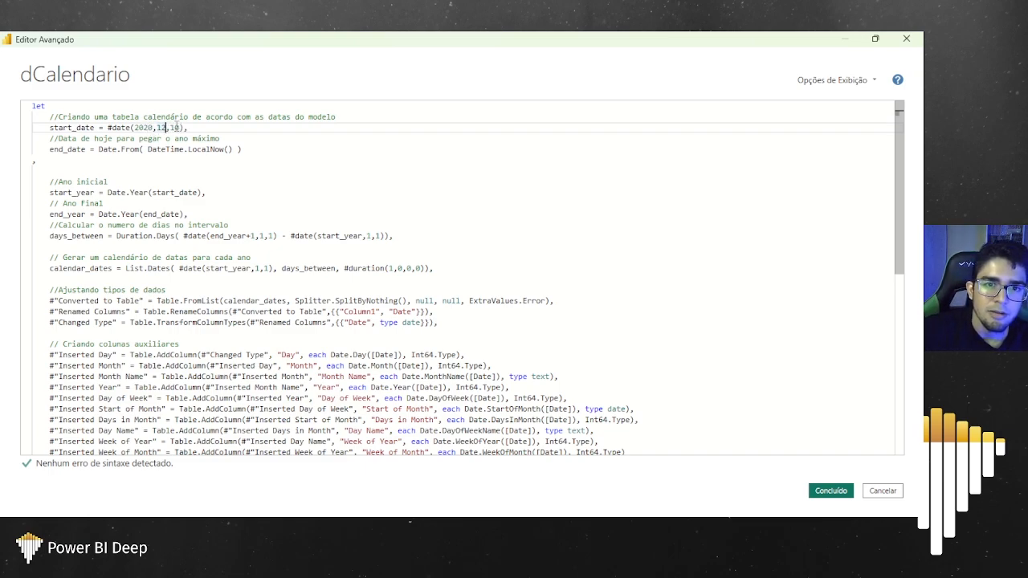
key(BackSpace)
key(BackSpace)
text(01)
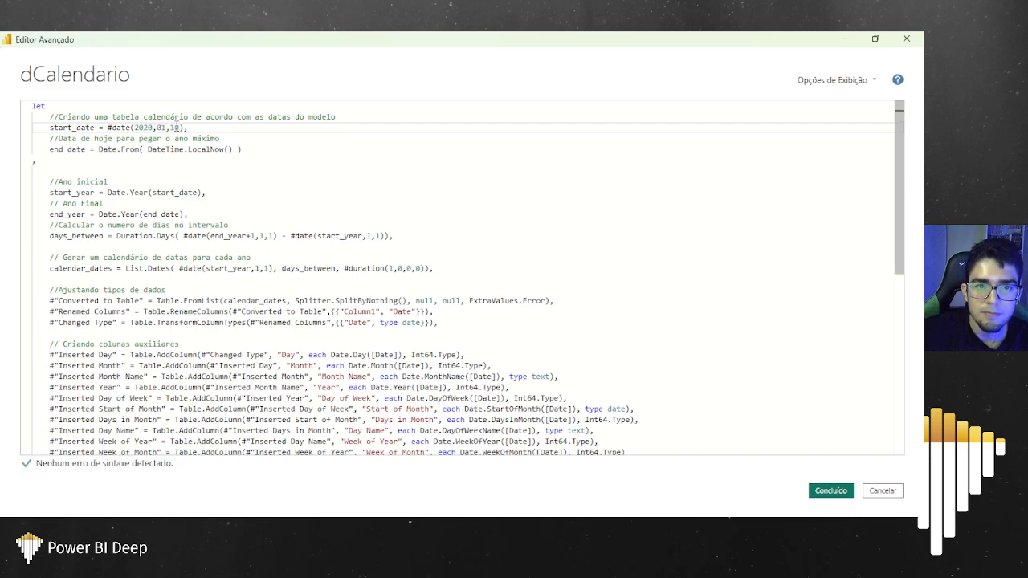
key(Right)
key(BackSpace)
key(BackSpace)
text(01)
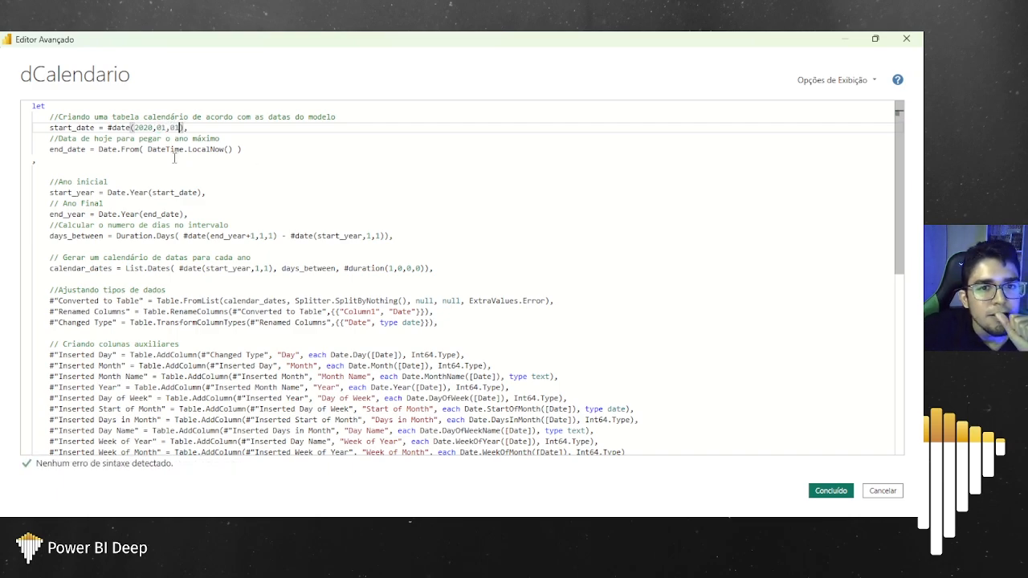
Step: Apply the edited dCalendario script and check the Date column's list of values without filtering it
click(828, 490)
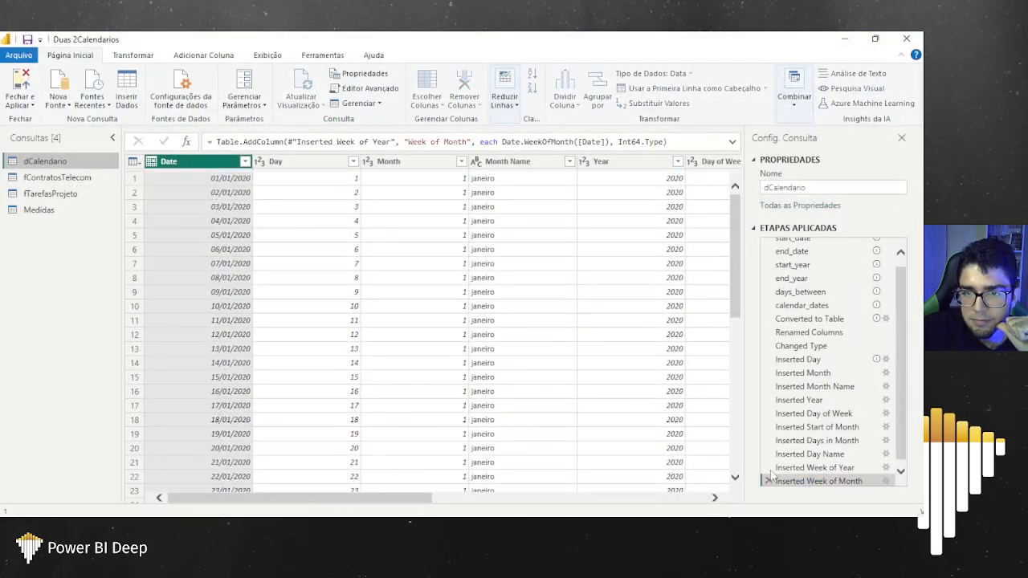
click(245, 162)
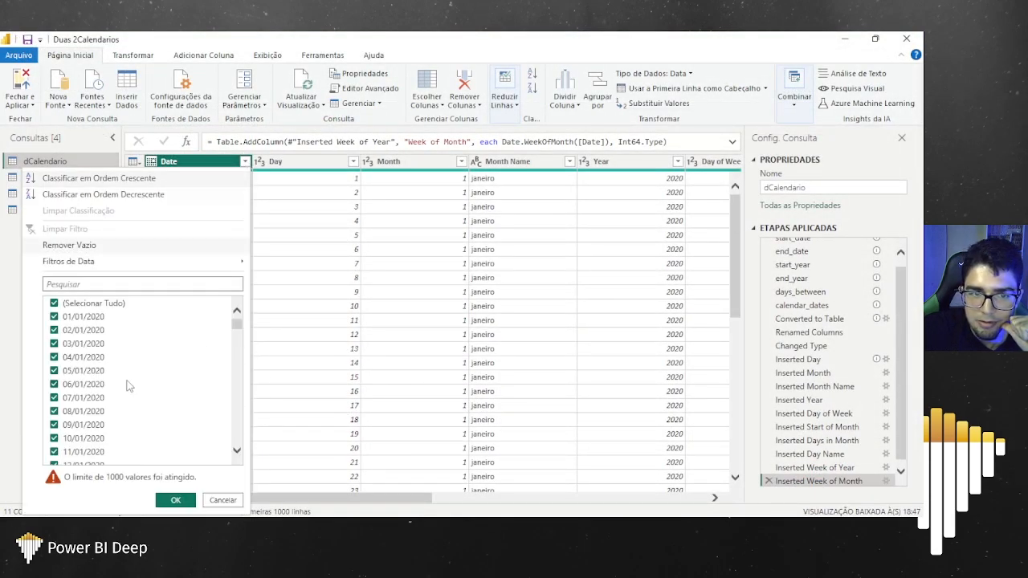
click(223, 500)
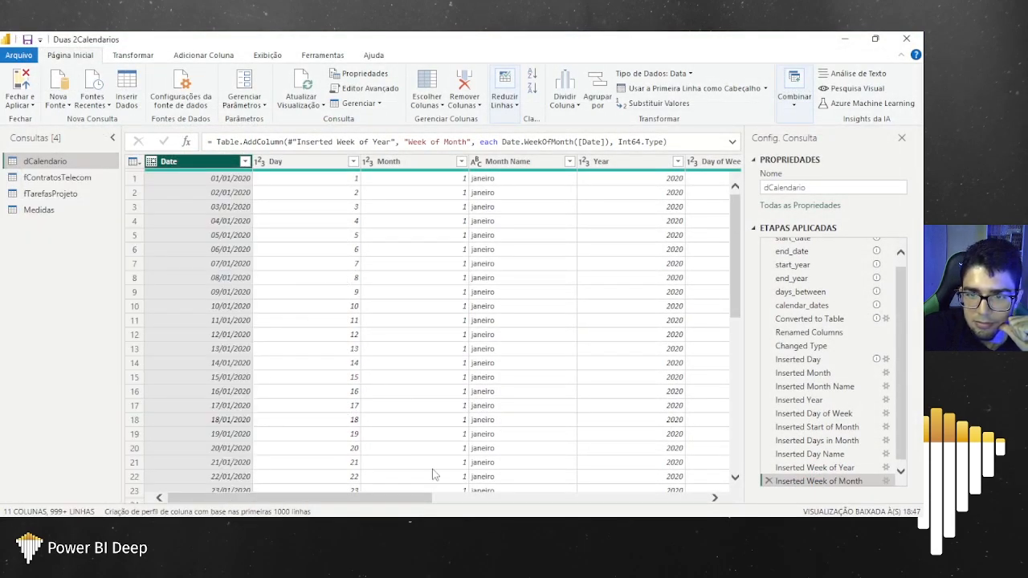
Step: Load the complete list of years in dCalendario's Year column filter and close it without filtering
drag(407, 503, 471, 503)
click(535, 161)
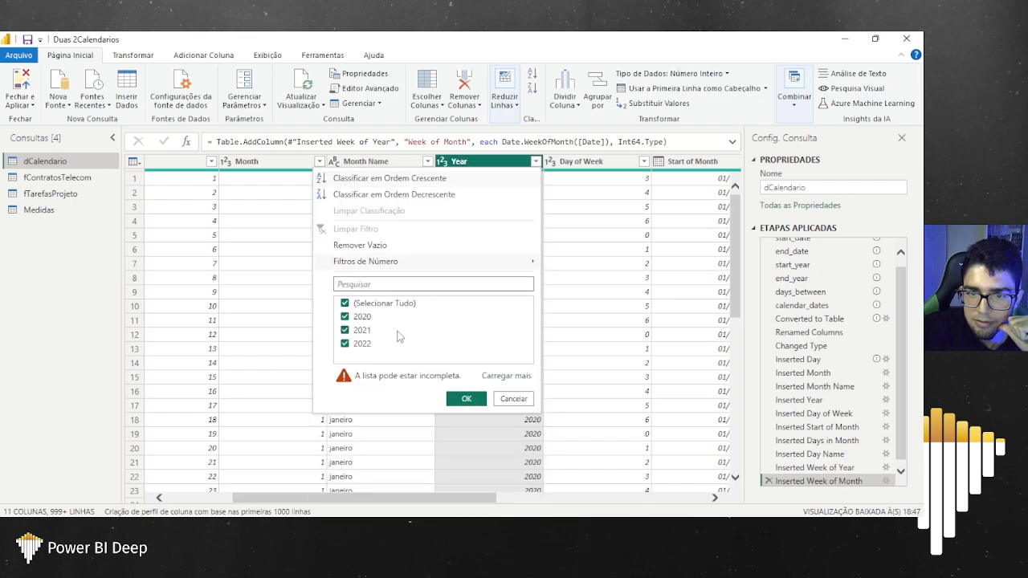
click(506, 376)
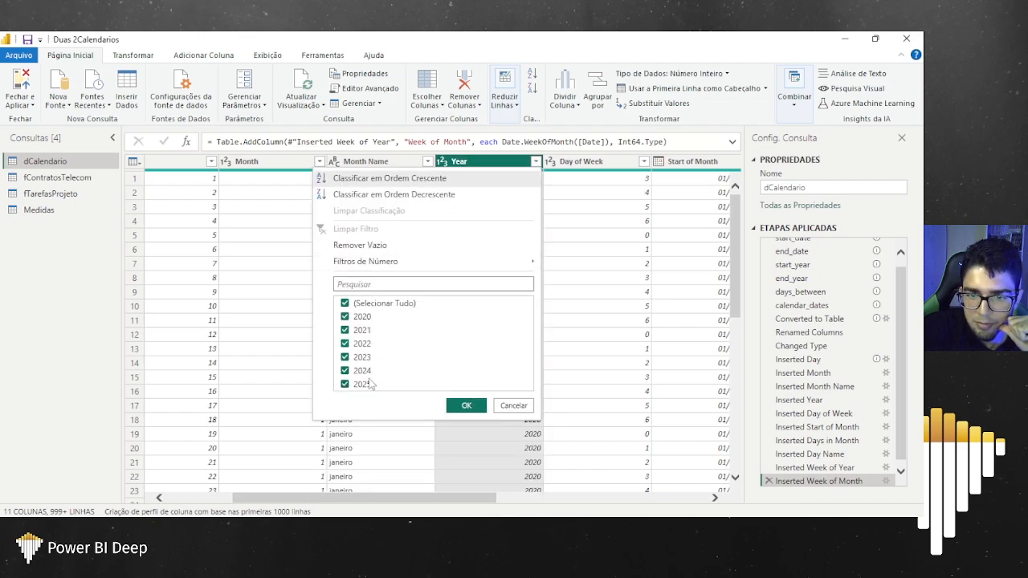
click(517, 405)
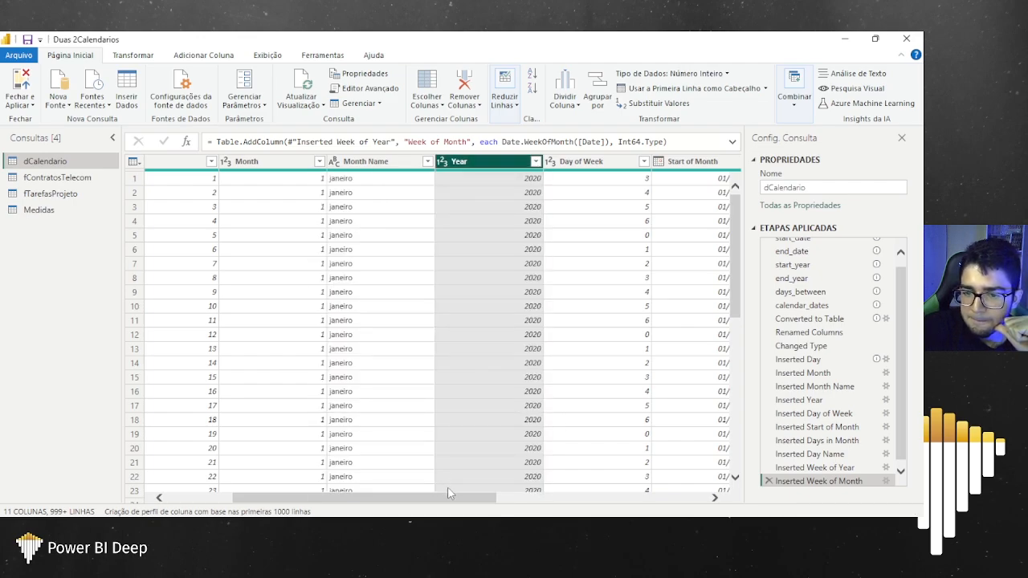
drag(456, 497, 234, 439)
Step: Review the start_year, end_year and List.Dates lines of dCalendario's code in the Advanced Editor, and close it without changes
scroll(795, 283, down, 1)
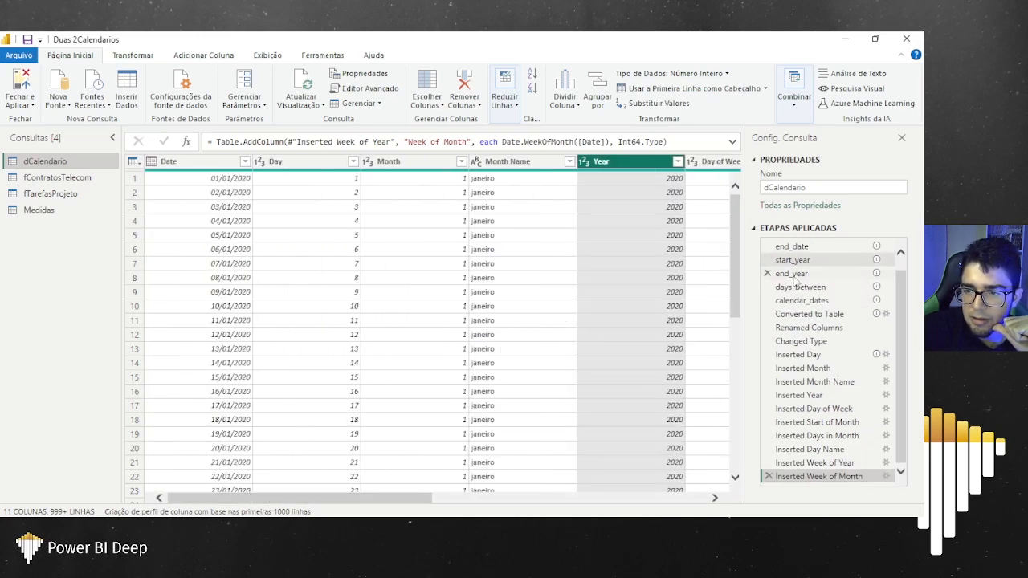
click(365, 88)
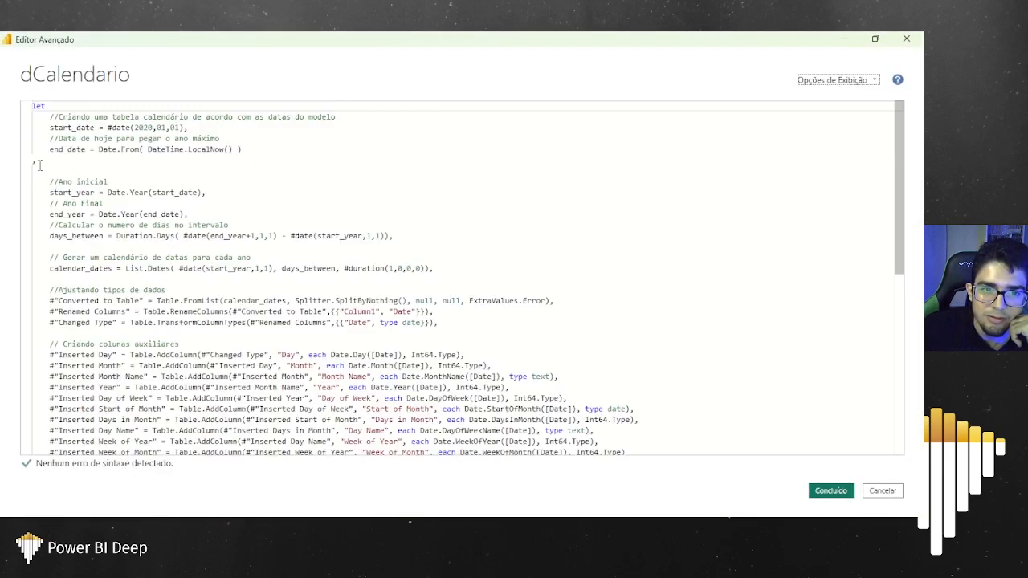
drag(39, 165, 137, 214)
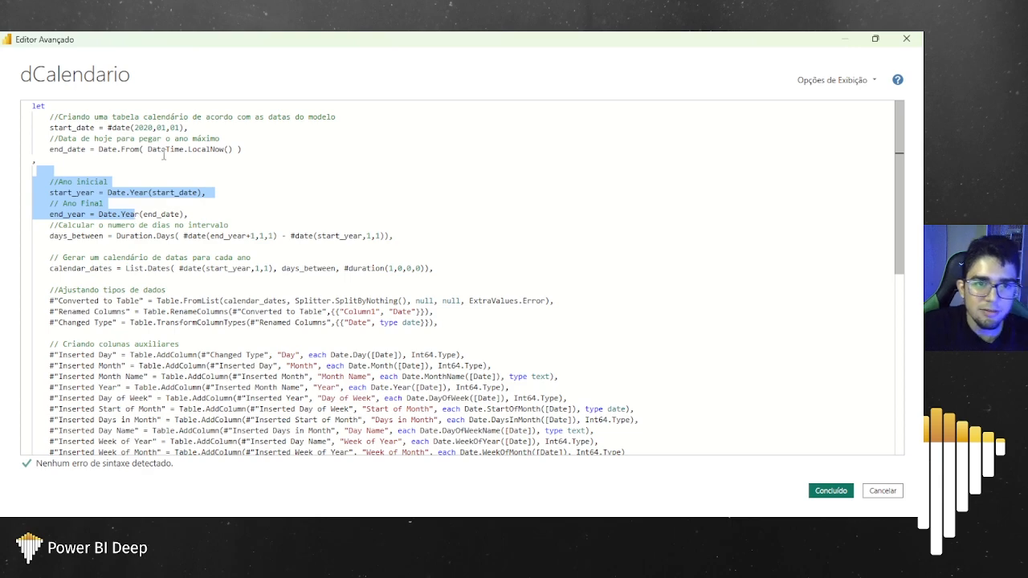
click(142, 273)
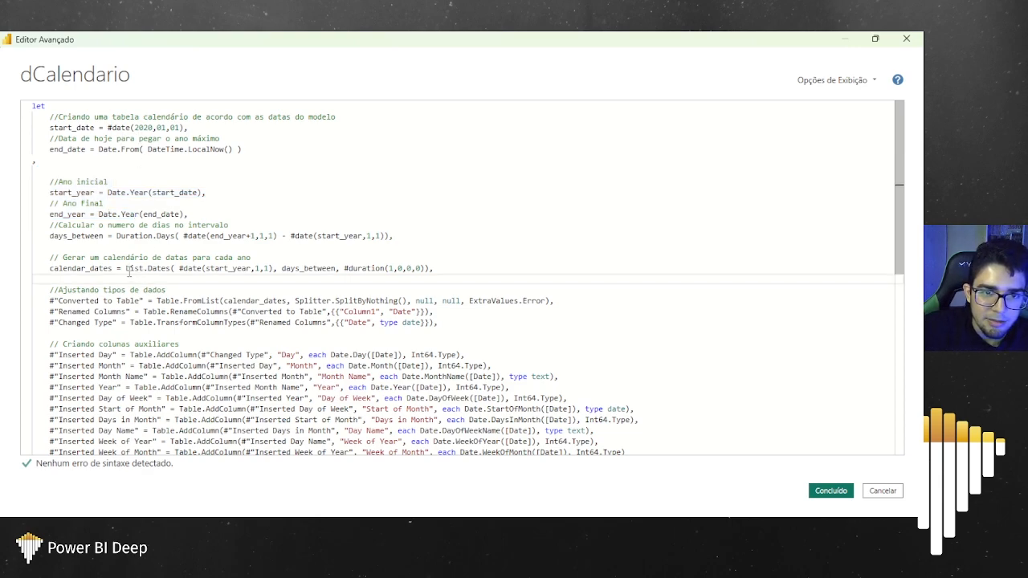
drag(125, 268, 251, 272)
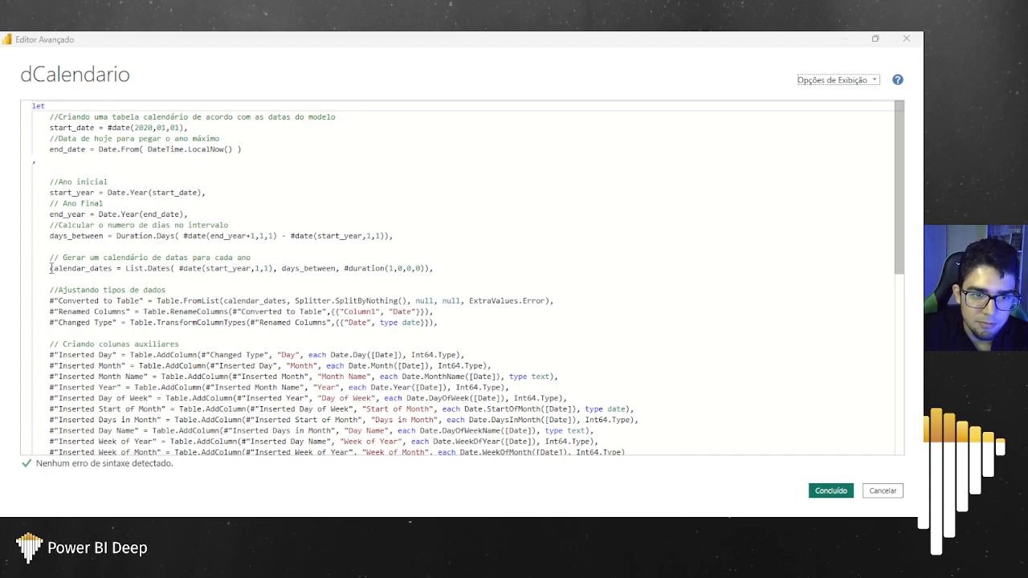
drag(49, 268, 432, 268)
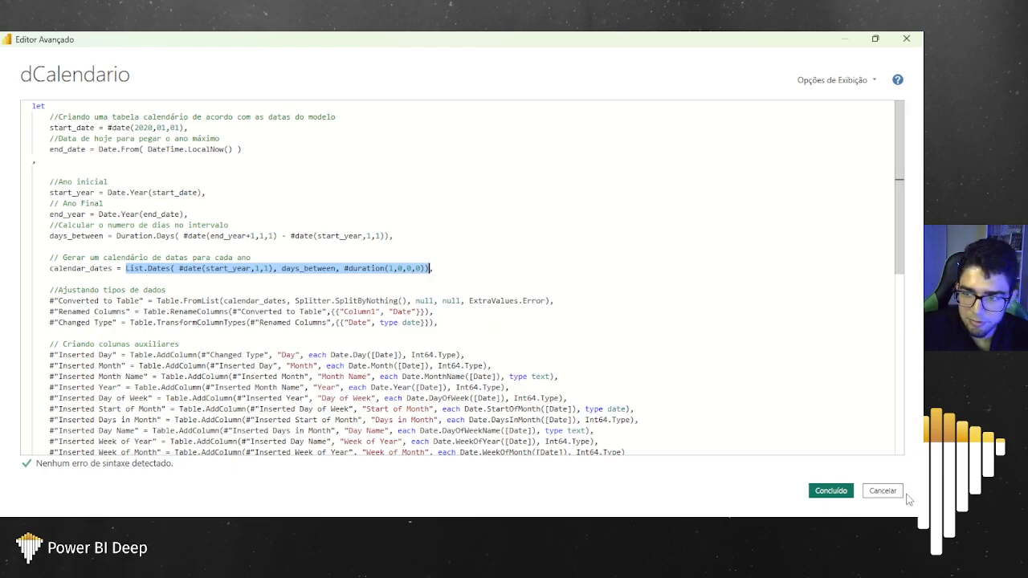
click(881, 491)
Step: Switch to the Duas 2Calendarios report window and display the DAX formula of the dCalendarioAux table
mouse_move(479, 527)
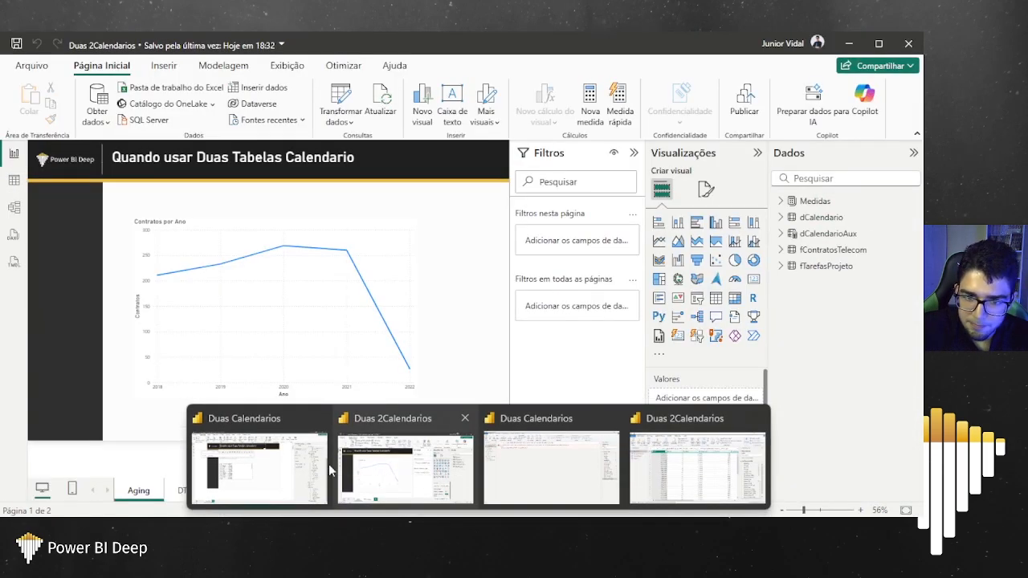
click(372, 467)
click(789, 233)
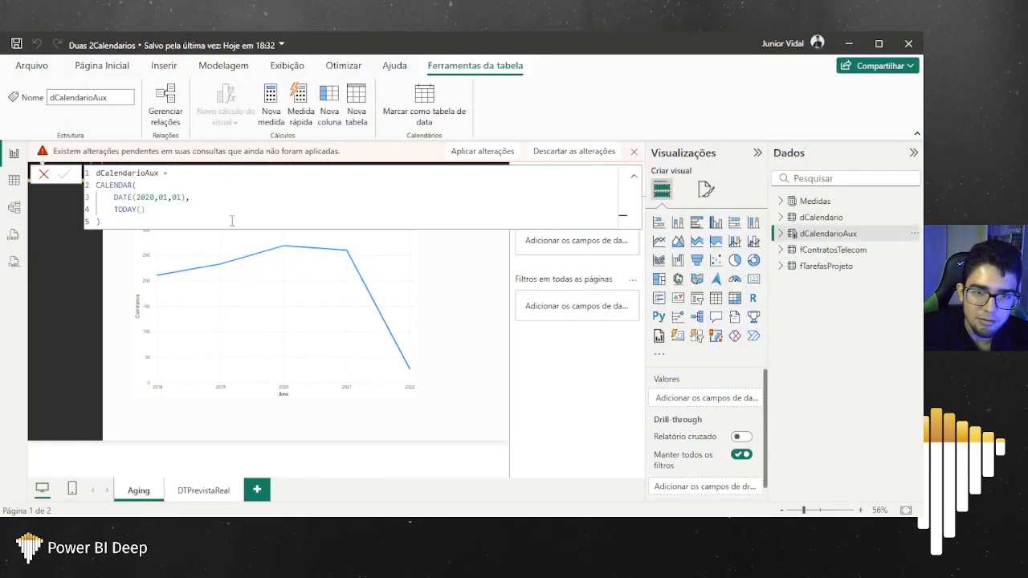
Step: Return to the Duas 2Calendarios Power Query editor and create a new blank query
mouse_move(478, 528)
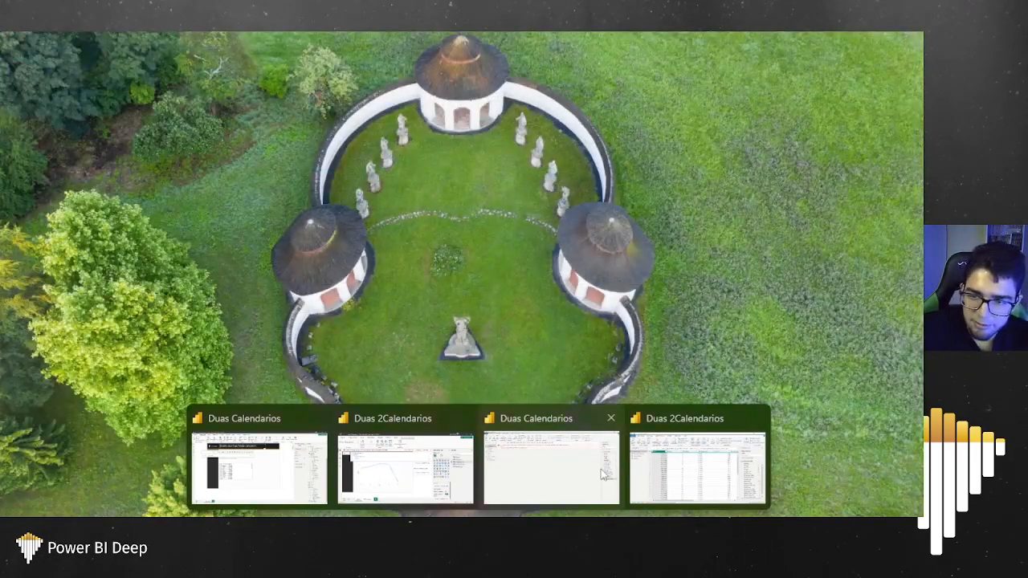
click(602, 474)
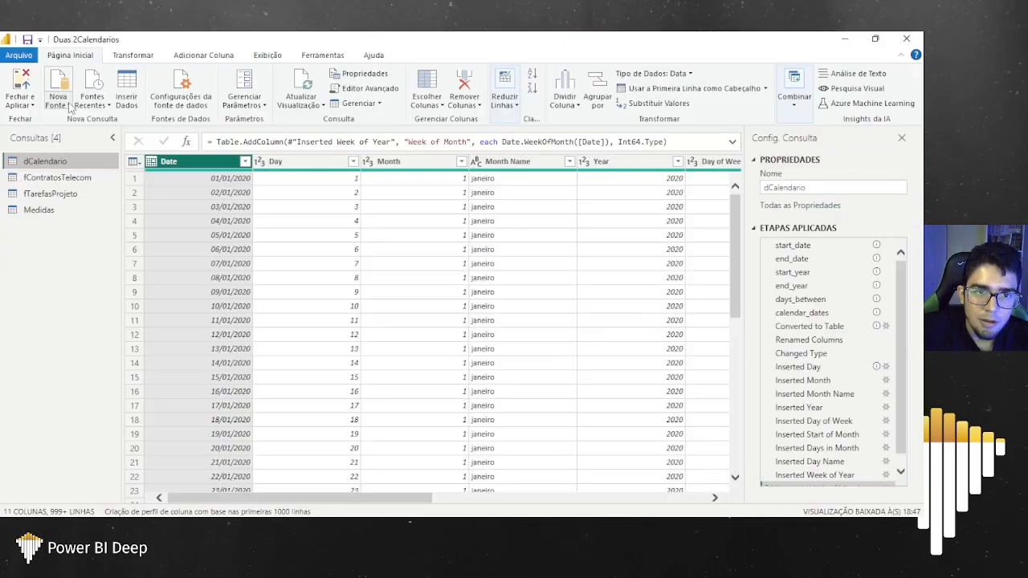
click(69, 106)
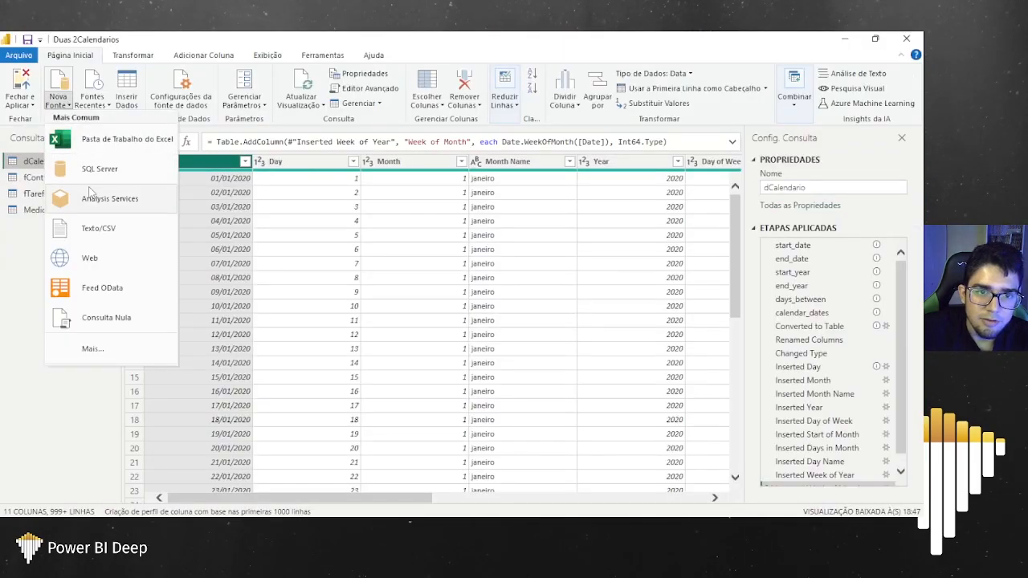
click(88, 318)
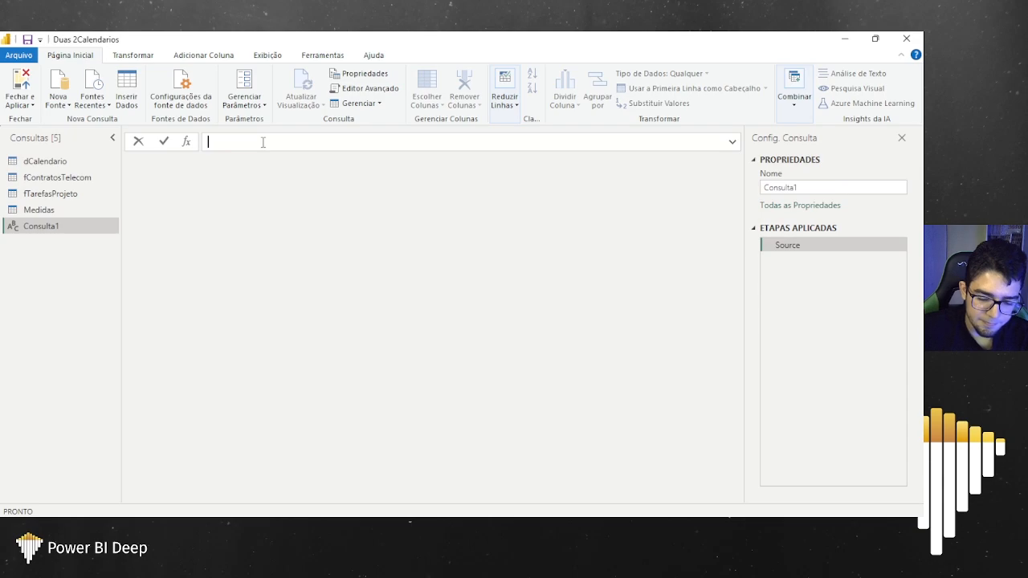
Step: Enter the formula = List.Dates in the blank query to show the function's documentation
text(li)
key(Tab)
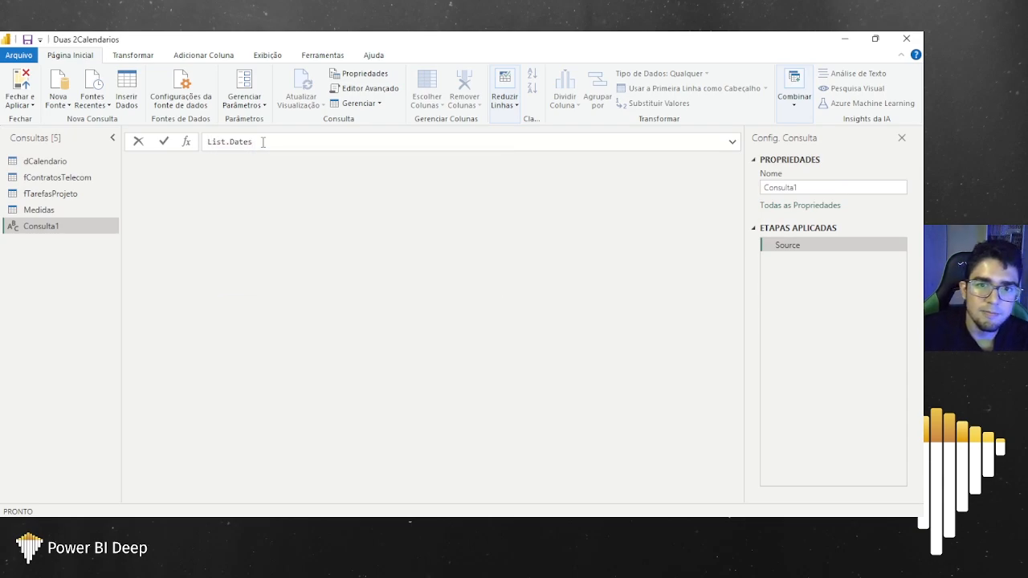
key(Return)
click(207, 141)
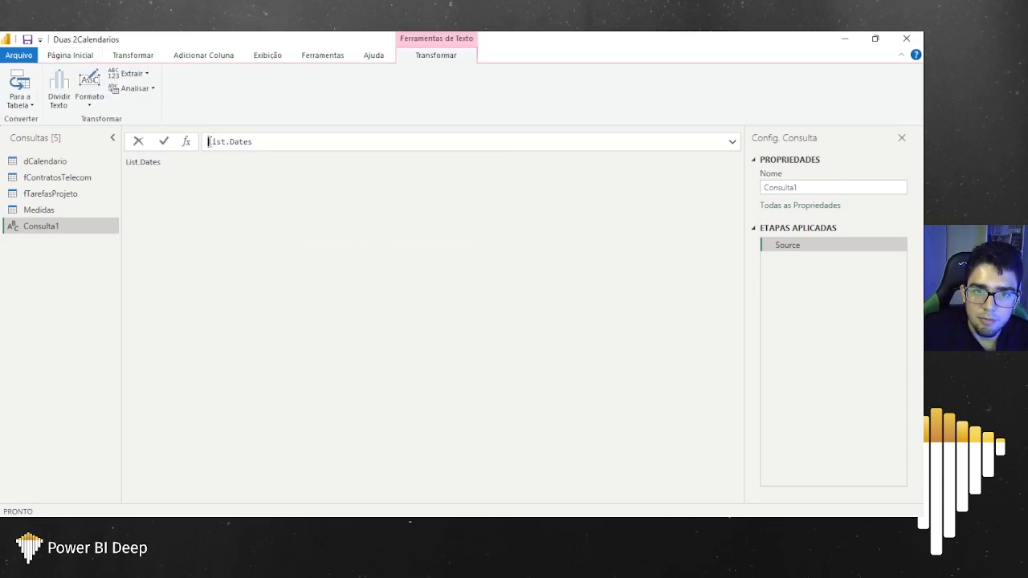
text(=)
key(Return)
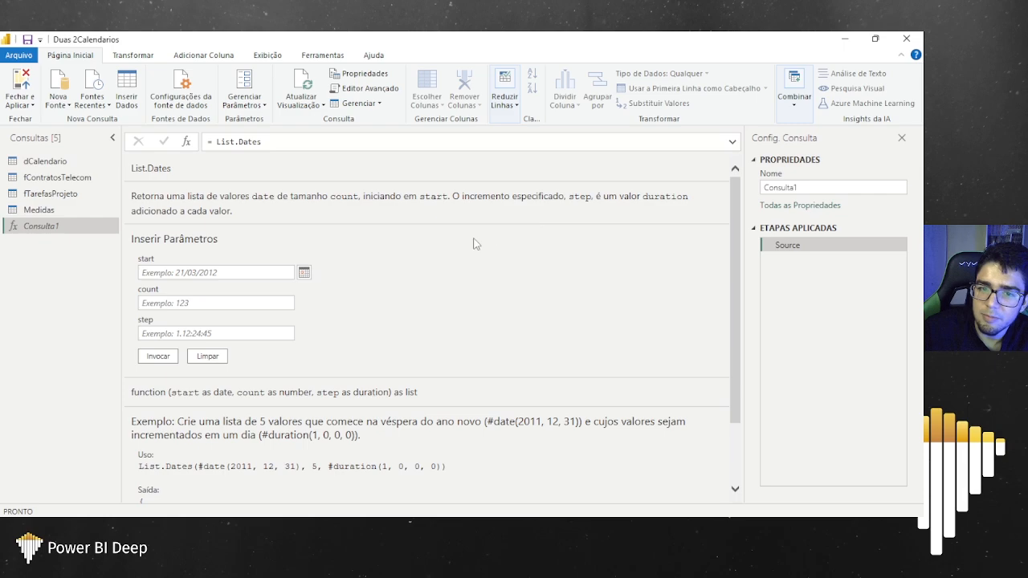
Step: Examine the List.Dates documentation example: its start date, count and #duration arguments and the resulting list of dates
scroll(404, 286, down, 2)
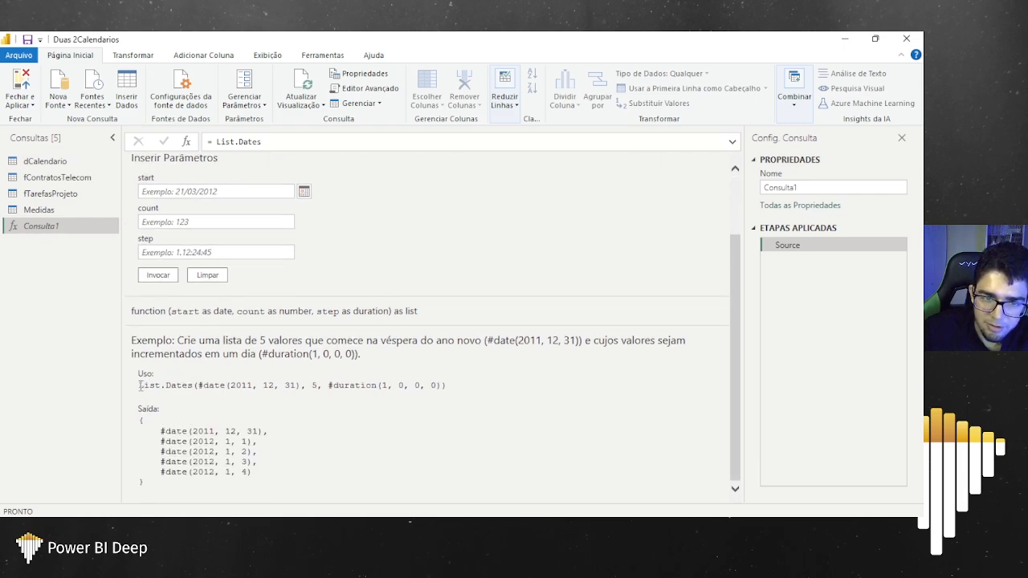
drag(140, 385, 240, 386)
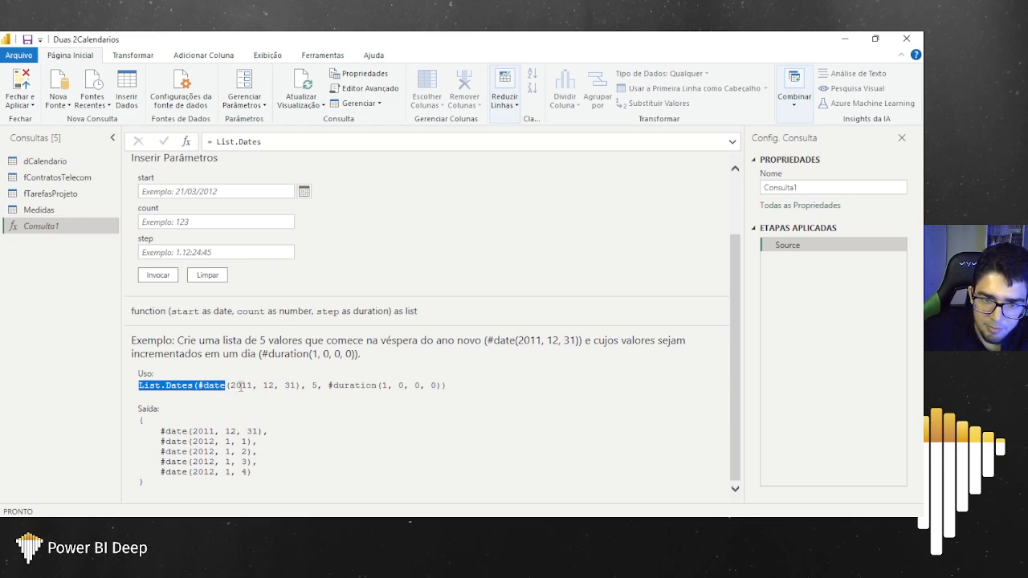
click(268, 385)
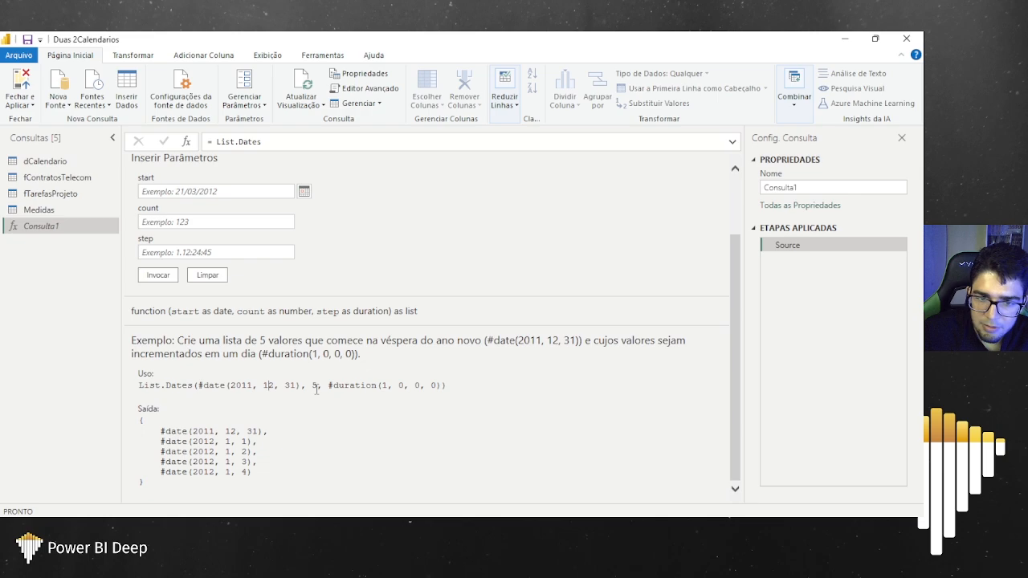
double_click(316, 386)
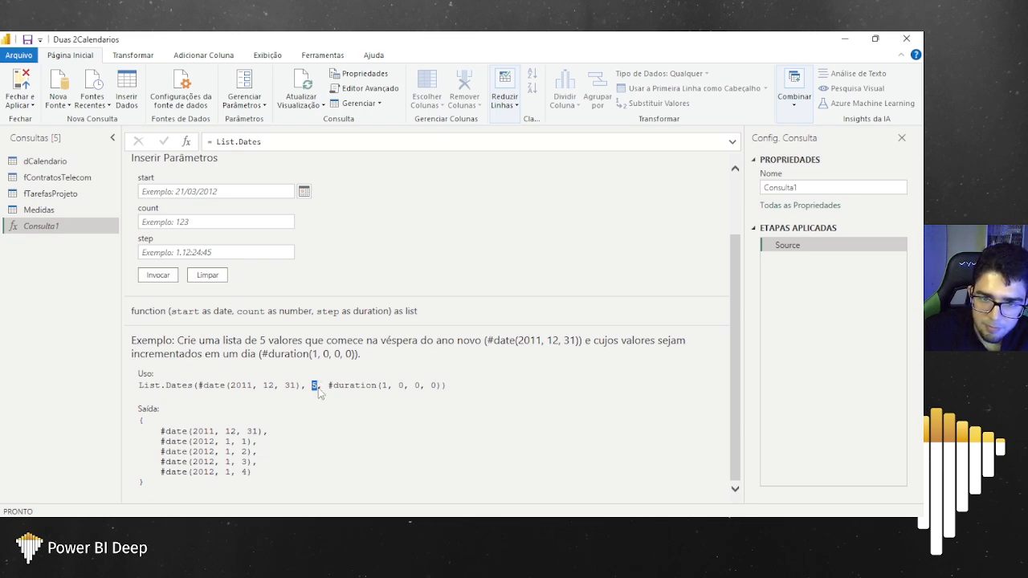
drag(329, 386, 446, 385)
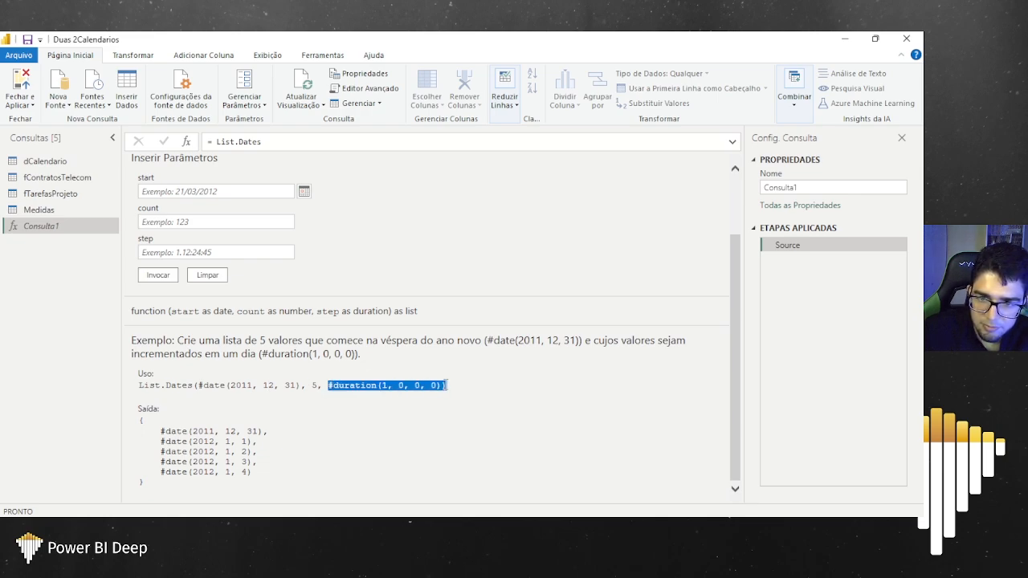
click(328, 384)
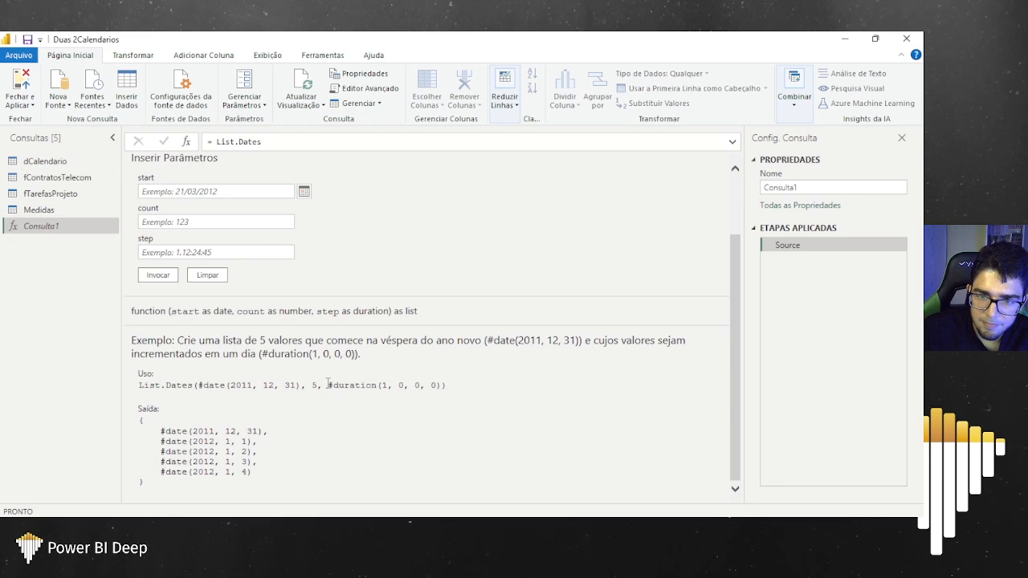
drag(329, 384, 377, 385)
click(387, 384)
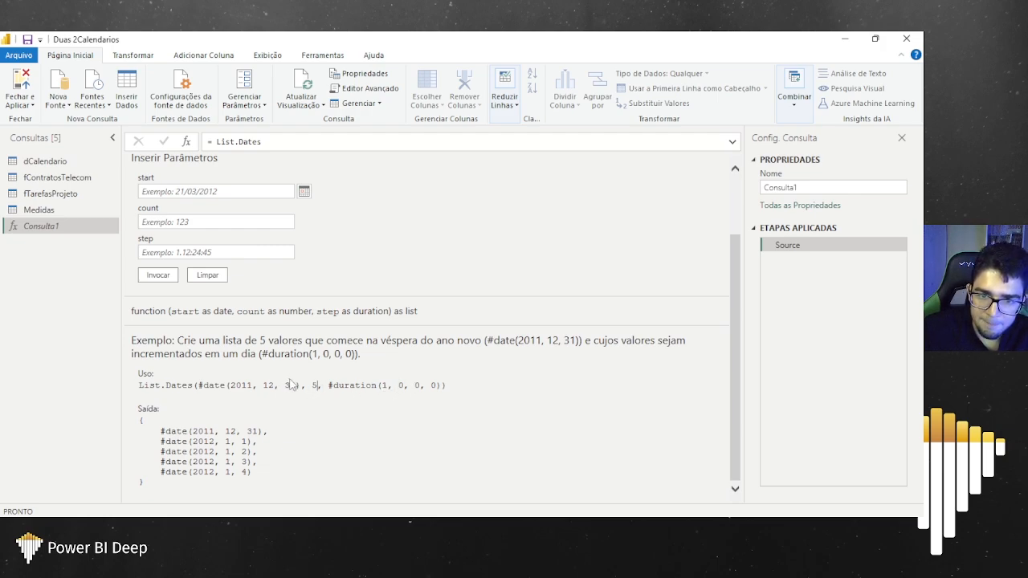
drag(312, 385, 198, 385)
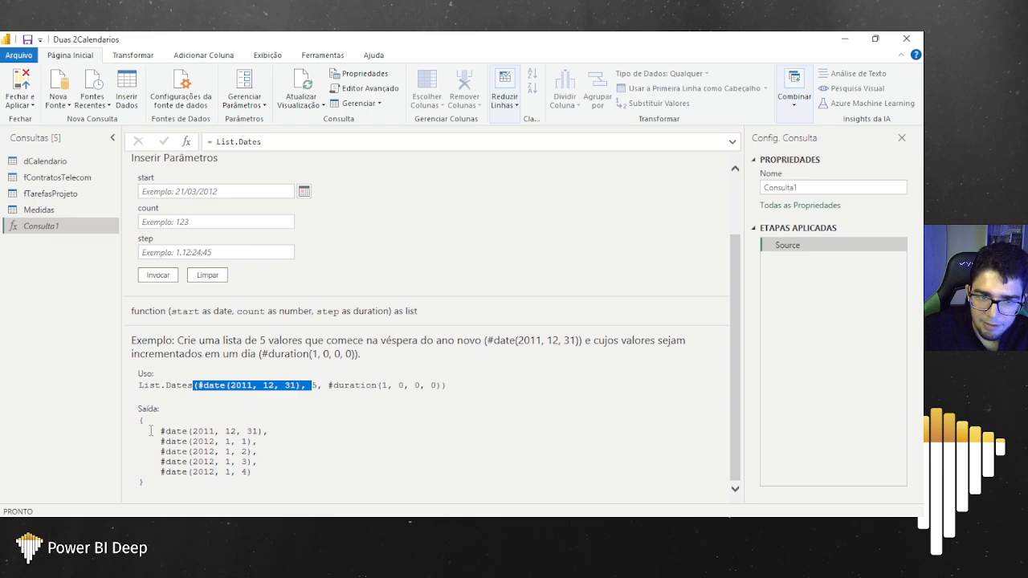
drag(140, 419, 255, 480)
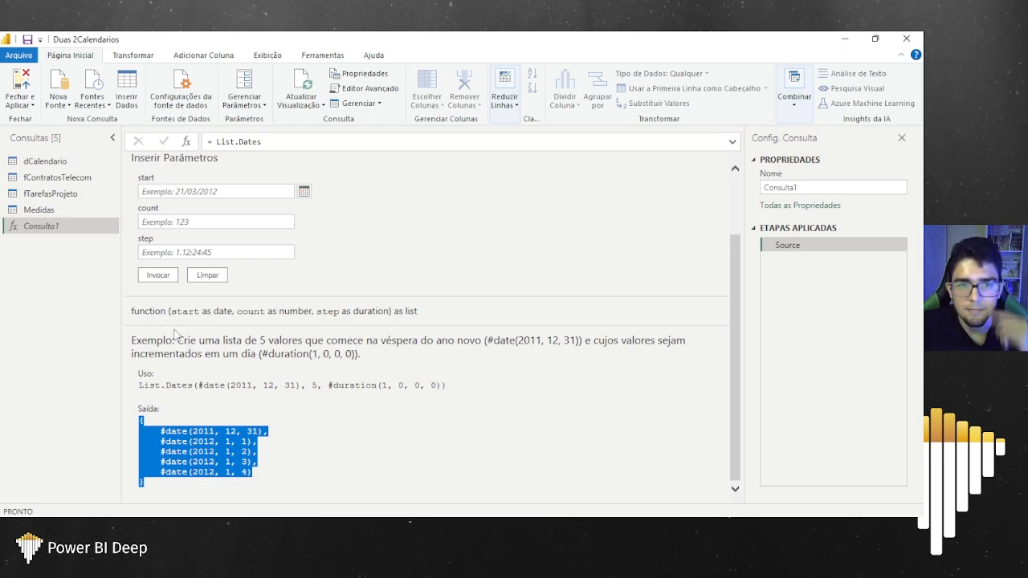
Step: Reopen the dCalendario query's code in the Advanced Editor and examine the List.Dates expression in its calendar_dates step
click(50, 164)
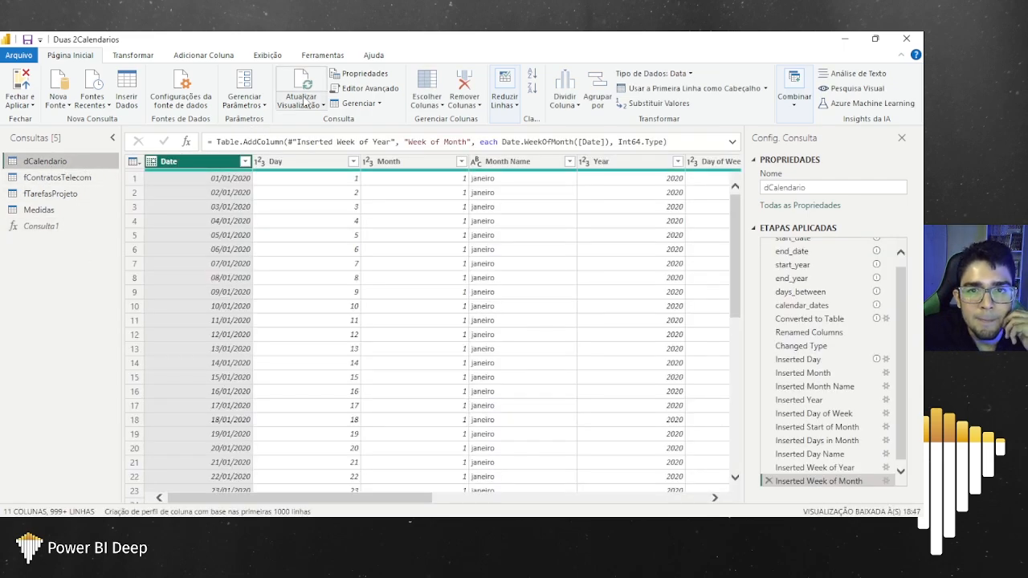
click(359, 74)
click(553, 368)
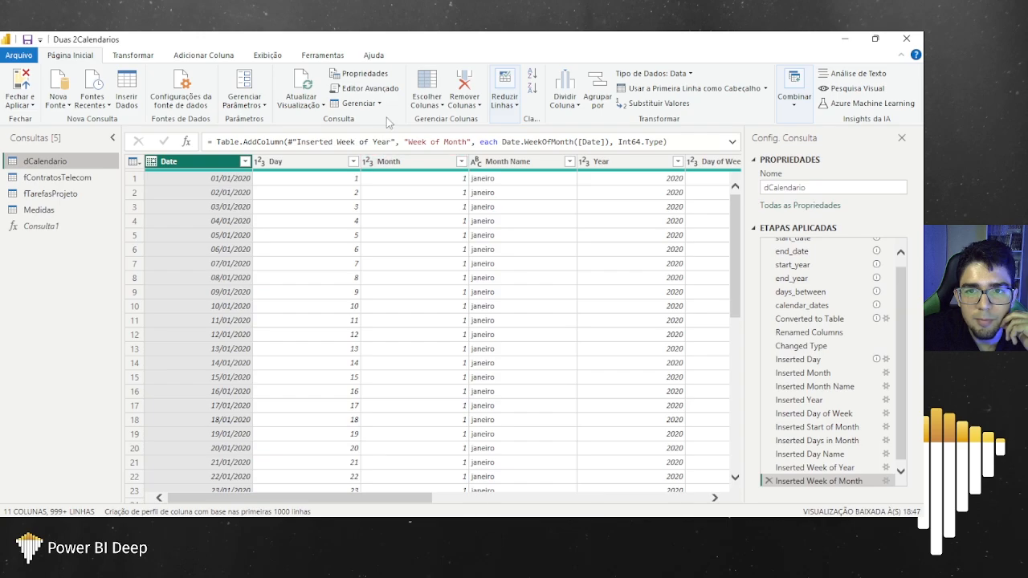
click(365, 88)
scroll(180, 259, down, 3)
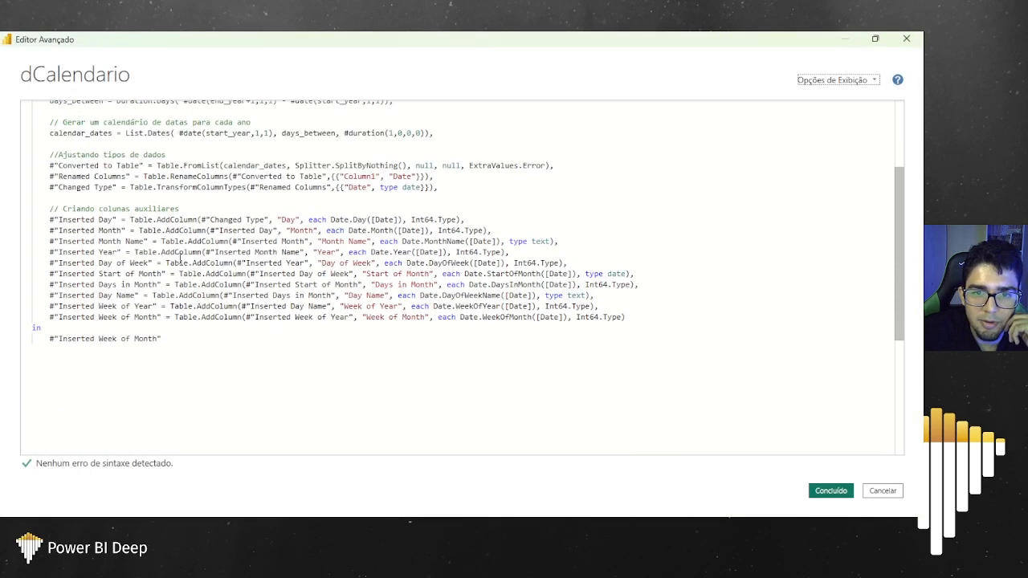
scroll(180, 259, up, 4)
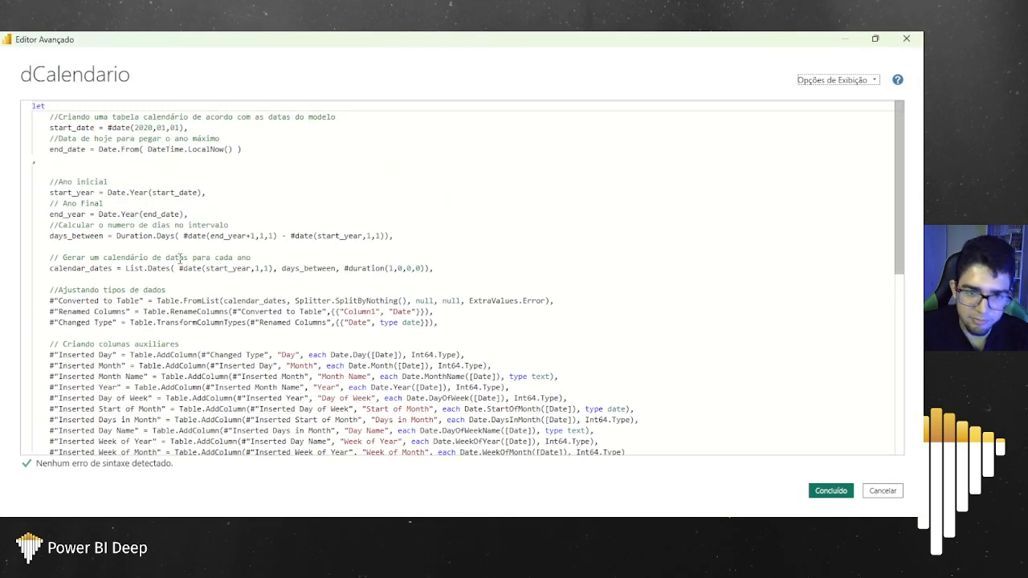
drag(433, 268, 125, 268)
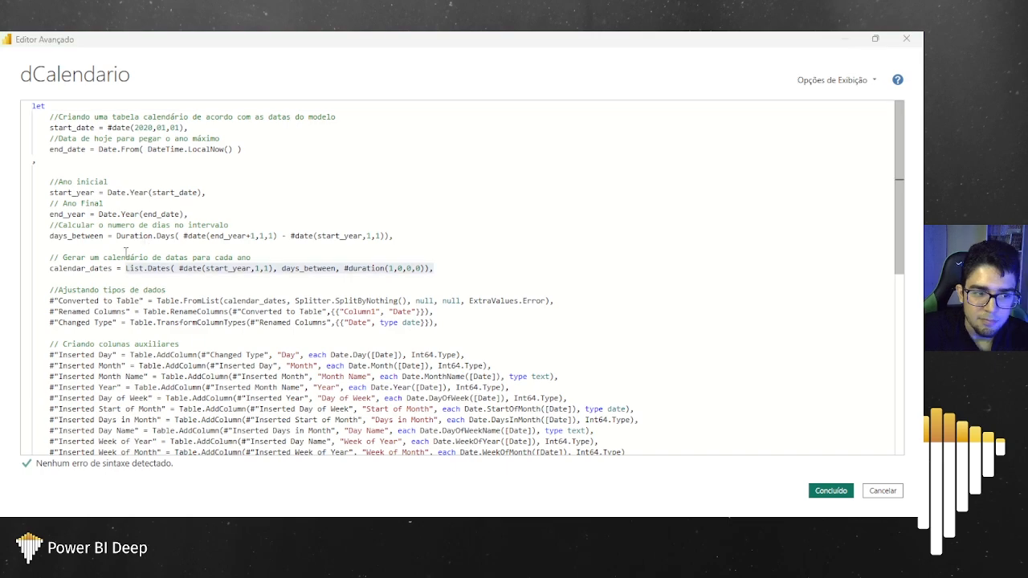
Step: Examine the calendar_dates List.Dates expression and the variables defined above it in the dCalendario code, leaving the code without changes
click(125, 269)
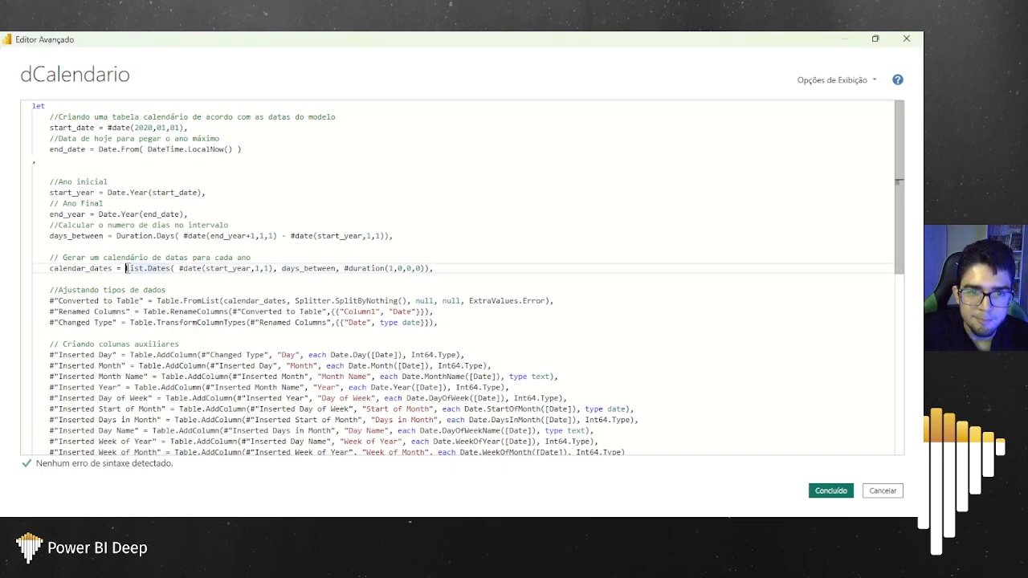
drag(126, 268, 433, 269)
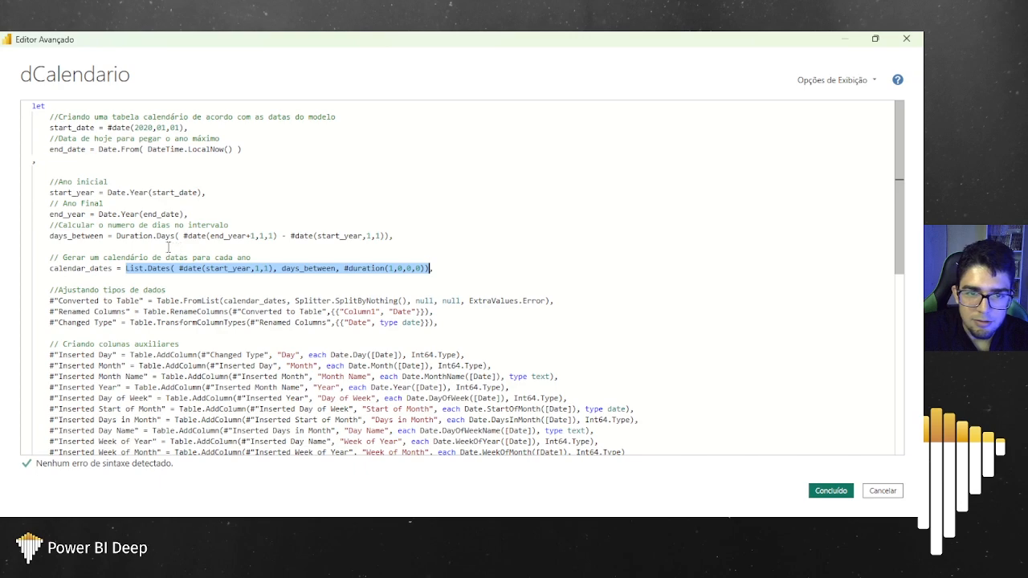
drag(395, 235, 18, 118)
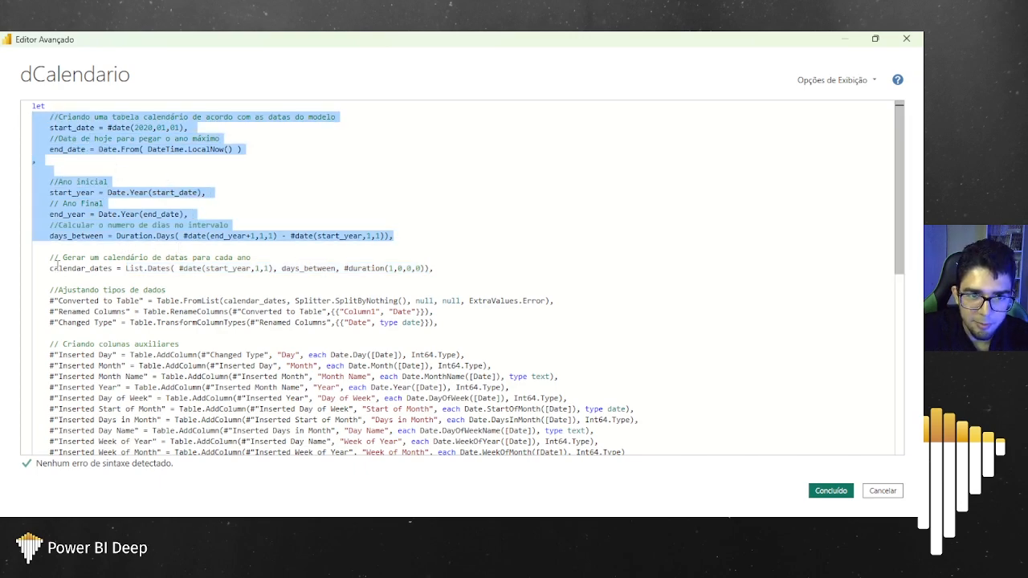
drag(50, 268, 158, 268)
drag(432, 269, 437, 269)
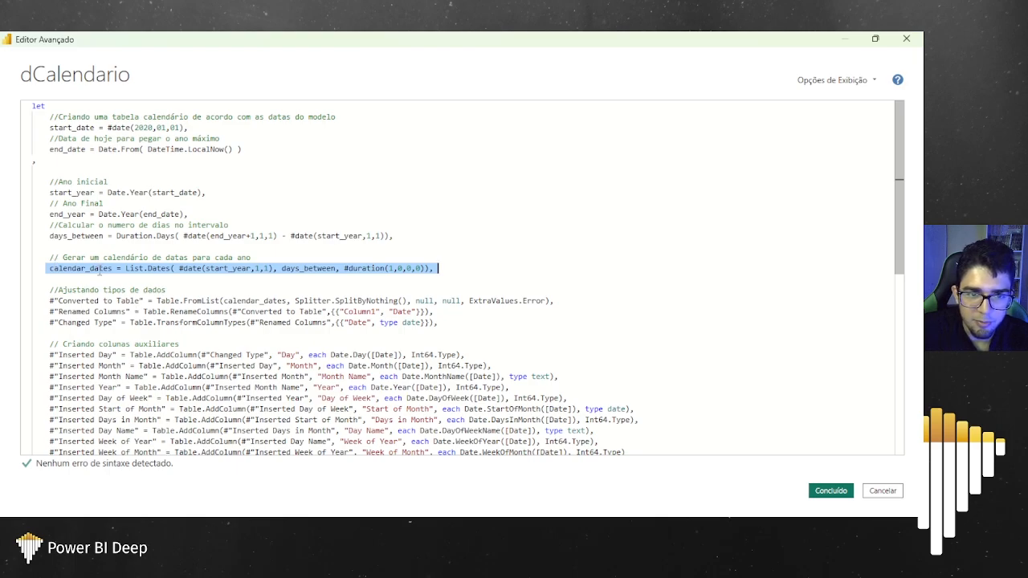
click(883, 490)
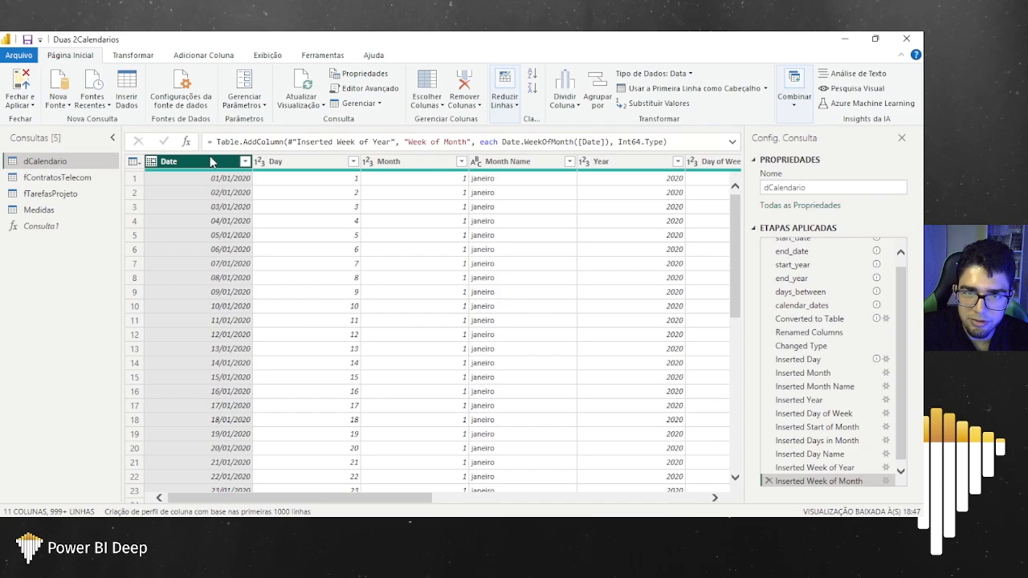
Step: Add an end-of-month column calculated from the Date column of dCalendario
click(185, 55)
click(570, 90)
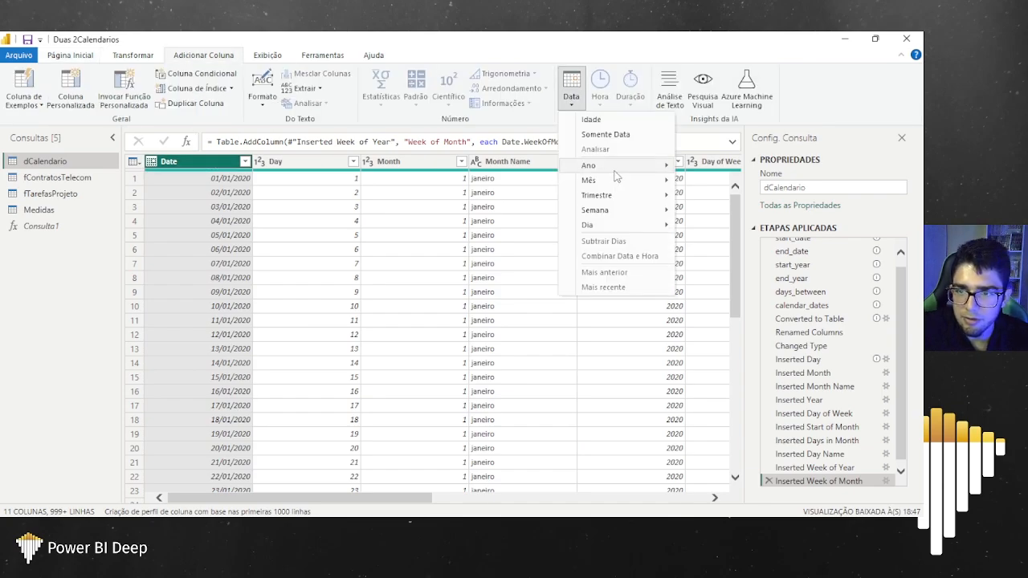
mouse_move(622, 183)
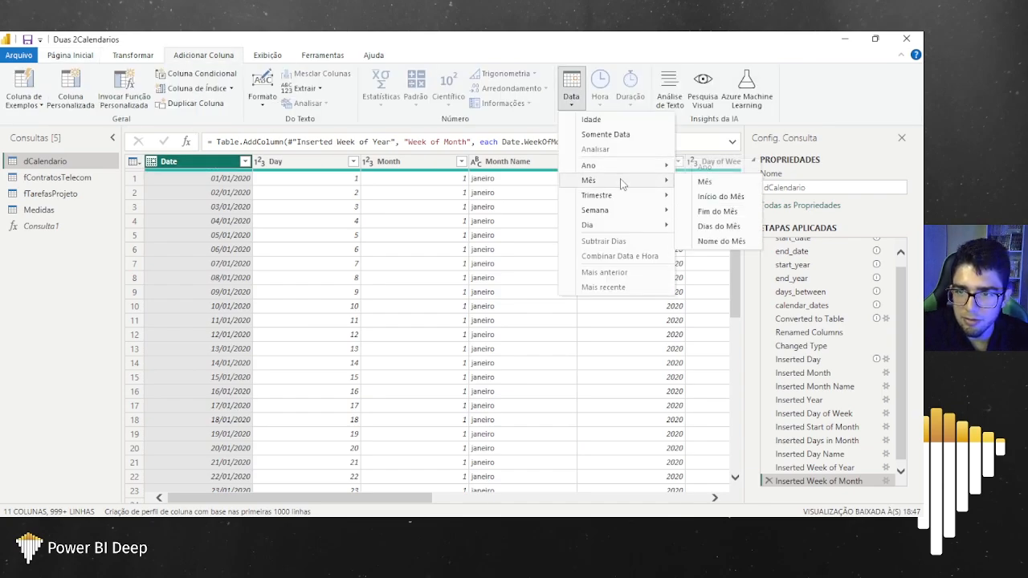
click(717, 211)
Step: Add a day-of-week column calculated from the Date column and select it together with the Fim do Mês column
drag(557, 495, 184, 481)
click(168, 161)
click(571, 90)
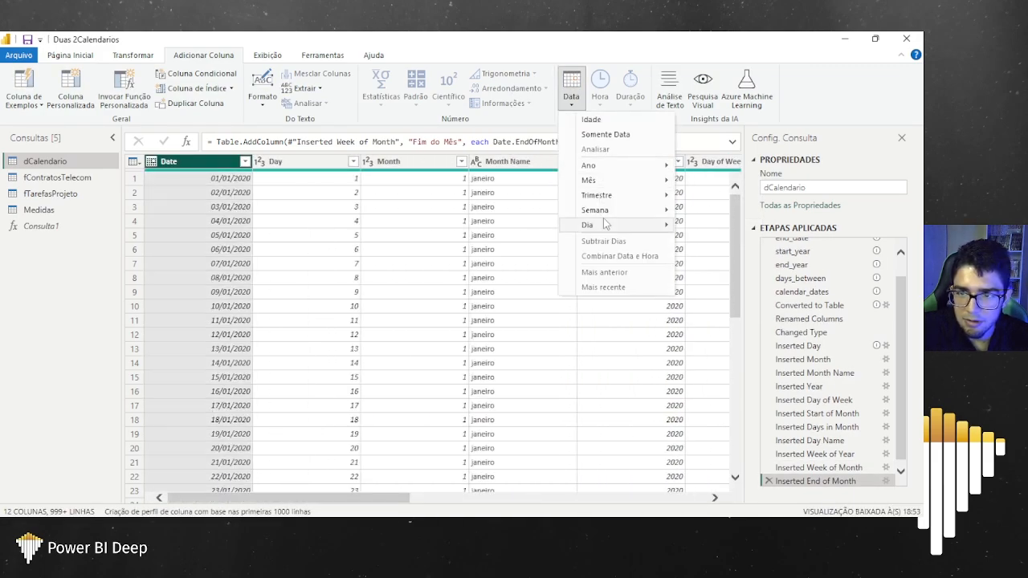
mouse_move(643, 225)
click(726, 244)
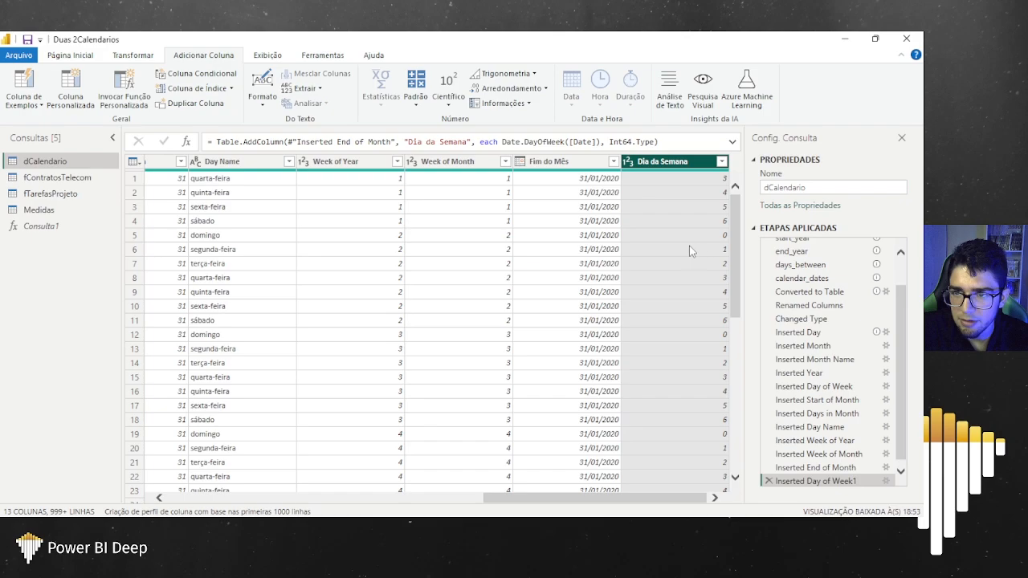
click(570, 164)
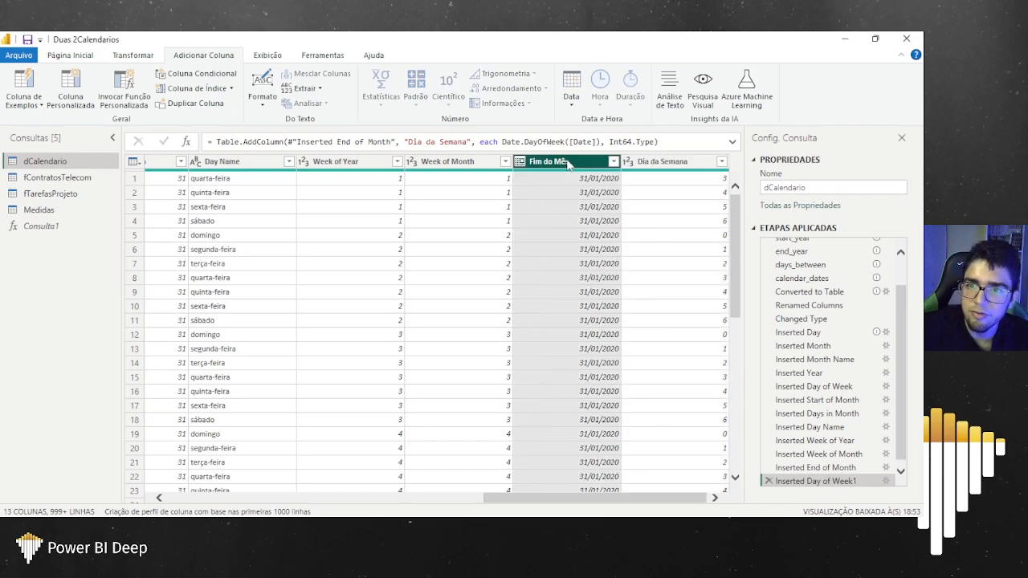
ctrl+click(675, 169)
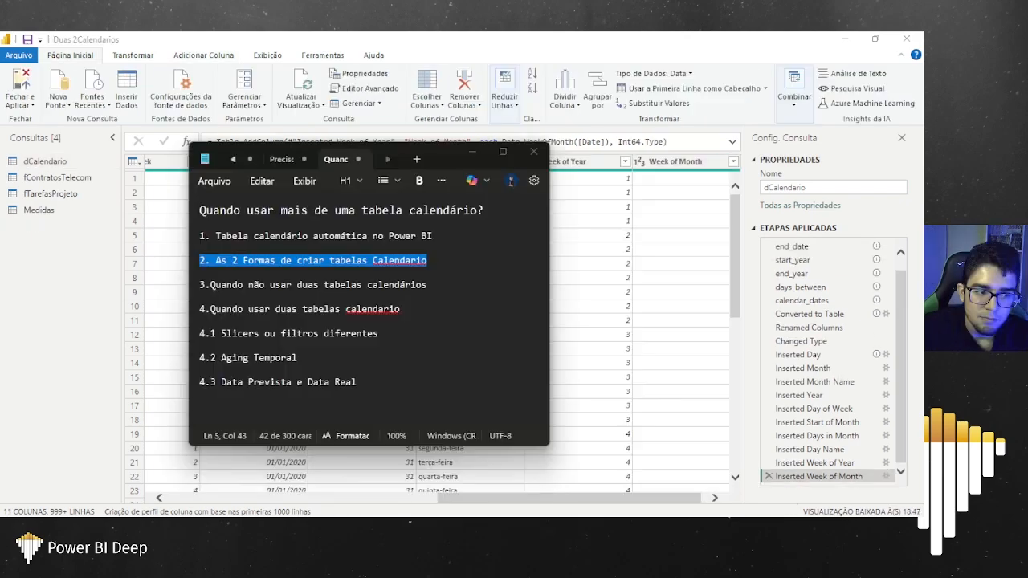
Step: Highlight topic 3, "Quando não usar duas tabelas calendários", in the Notepad outline
click(416, 284)
double_click(234, 275)
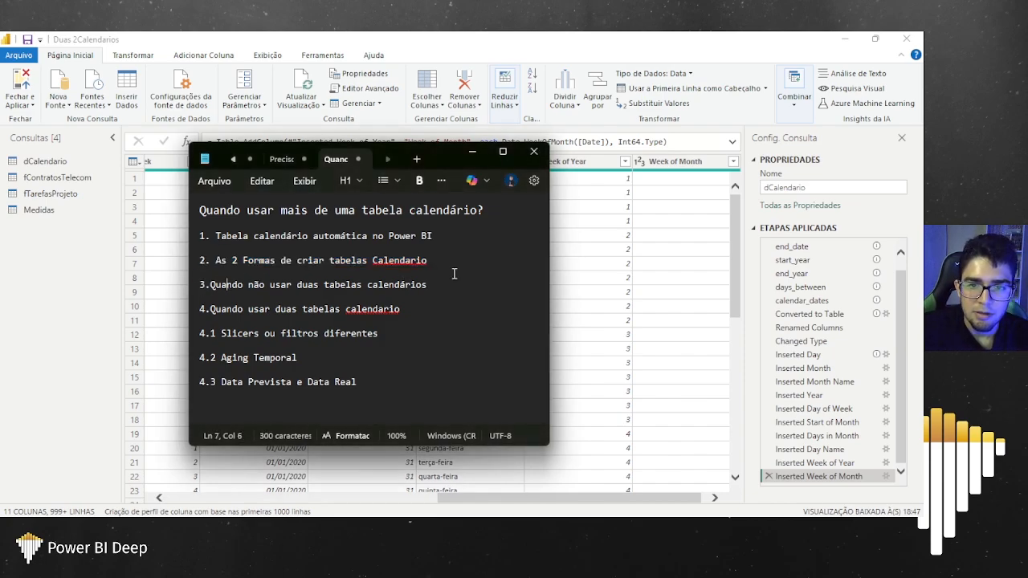
drag(452, 287, 194, 287)
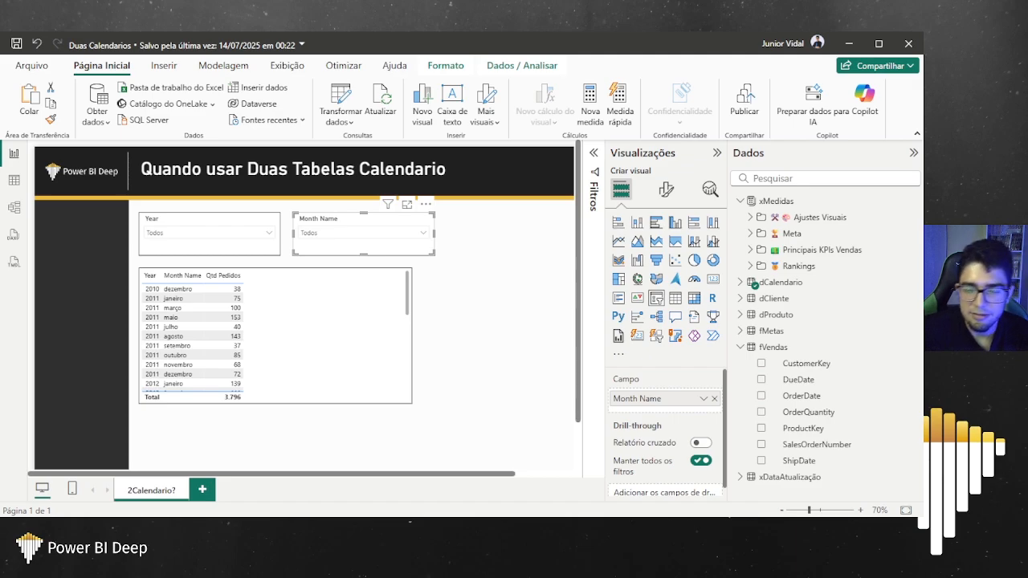
Step: Switch to the Duas Calendarios report in Power BI Desktop and browse the rows of the dProduto table
click(14, 180)
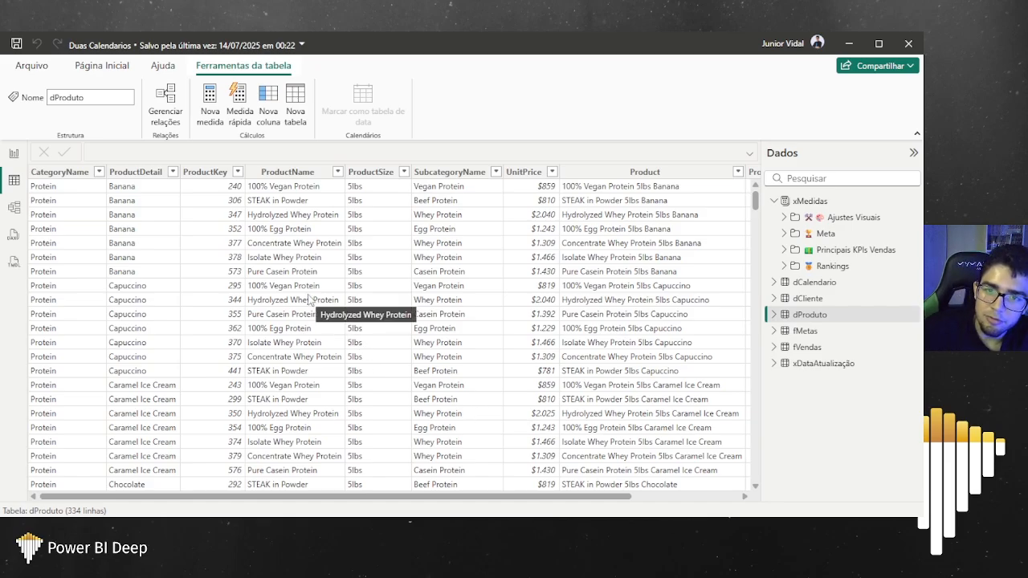
scroll(308, 242, down, 1)
scroll(308, 242, down, 20)
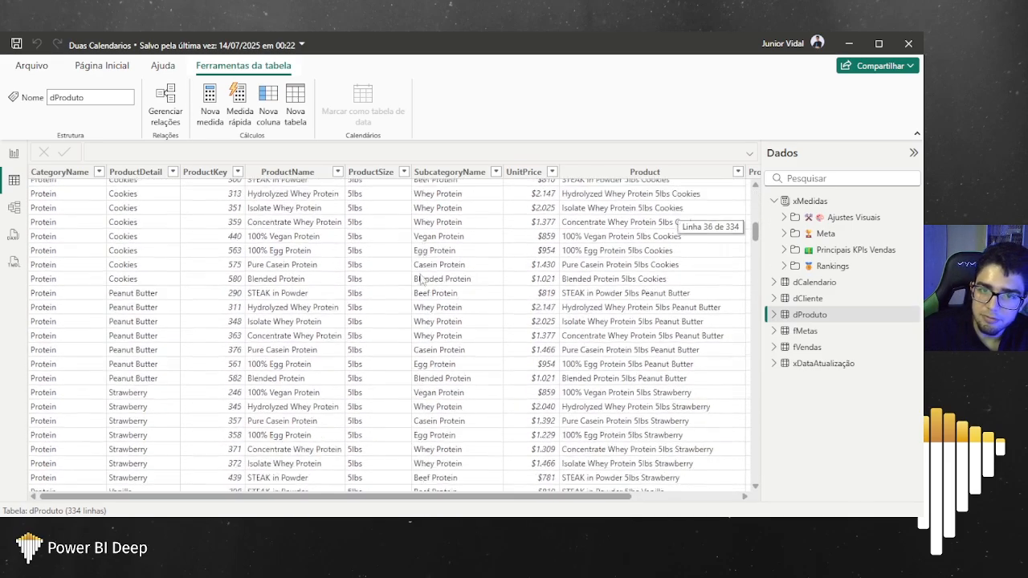
drag(755, 259, 596, 337)
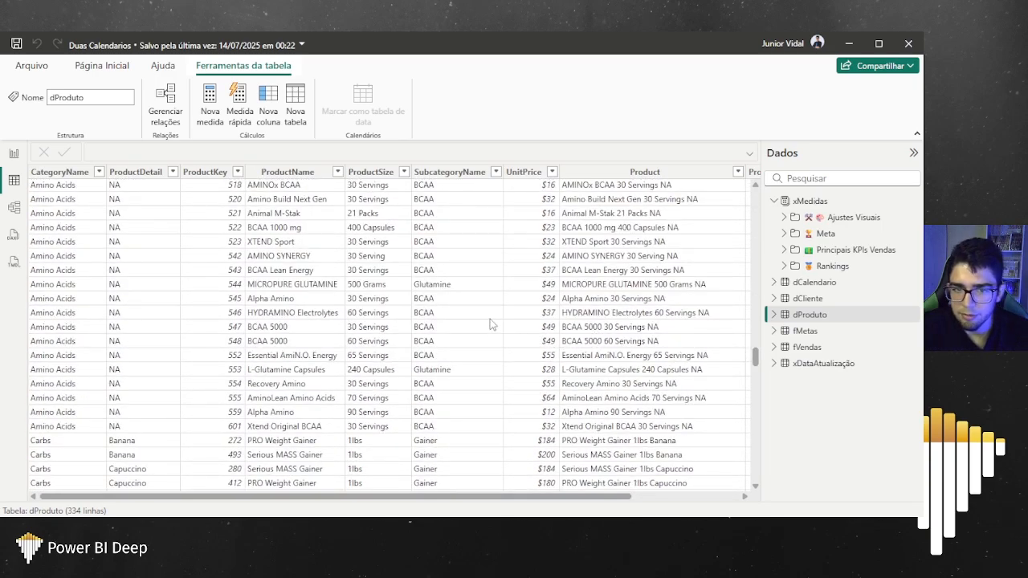
Step: Display the data of the fVendas table and select its OrderDate column
click(15, 155)
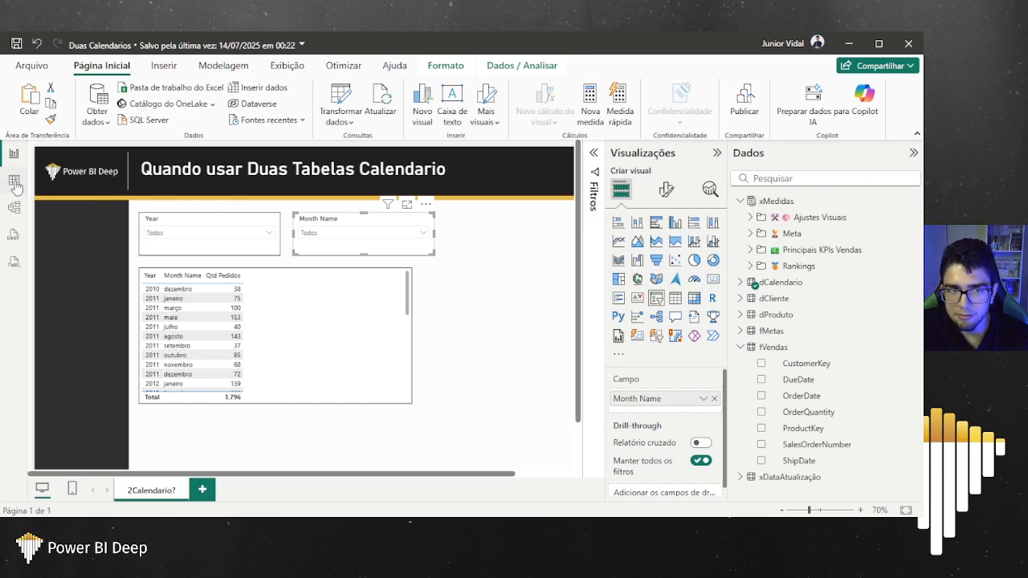
click(14, 182)
click(805, 347)
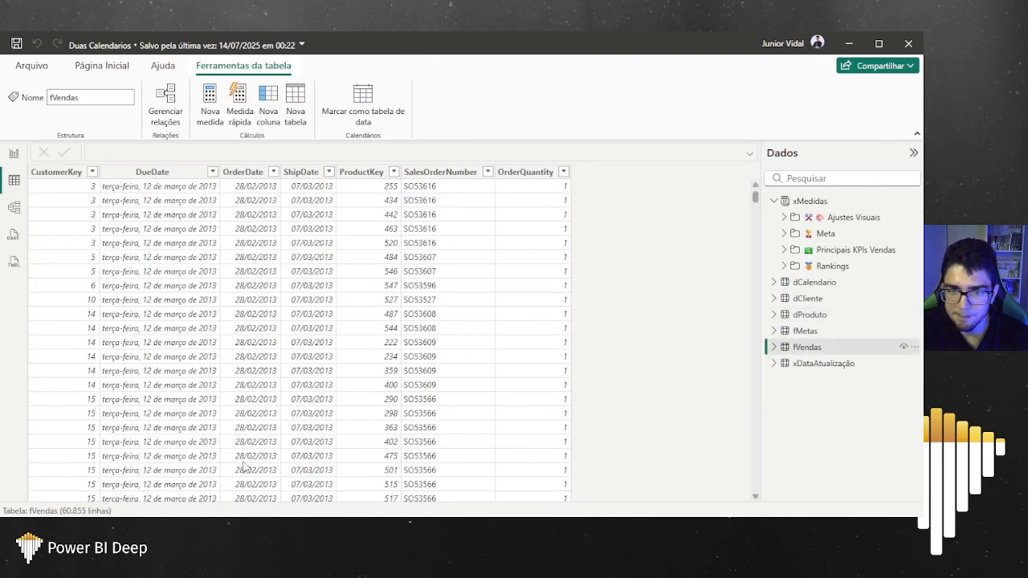
click(253, 174)
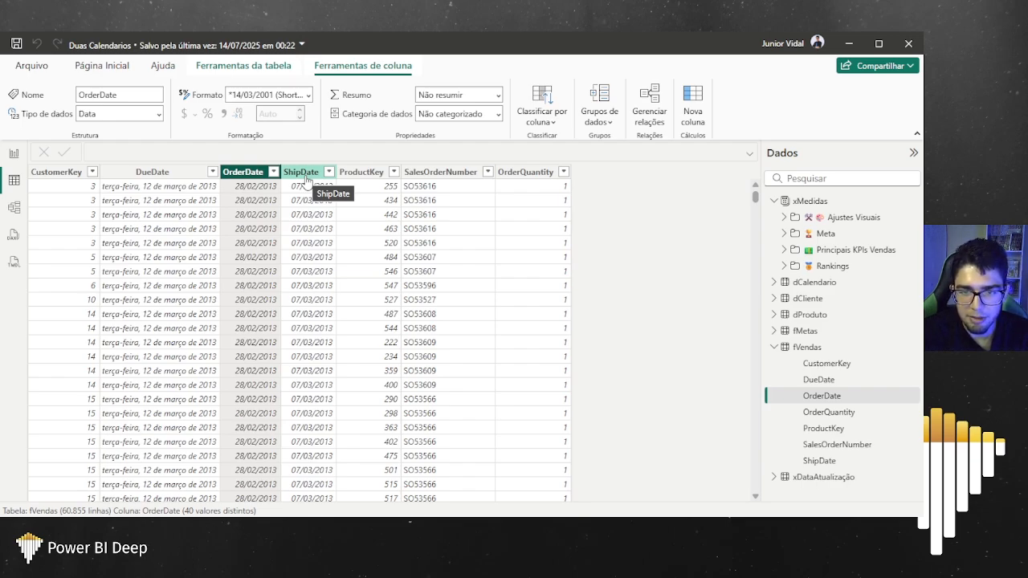
Step: Inspect the model relationship between dCalendario and fVendas and the date fields listed in the fVendas table
click(13, 161)
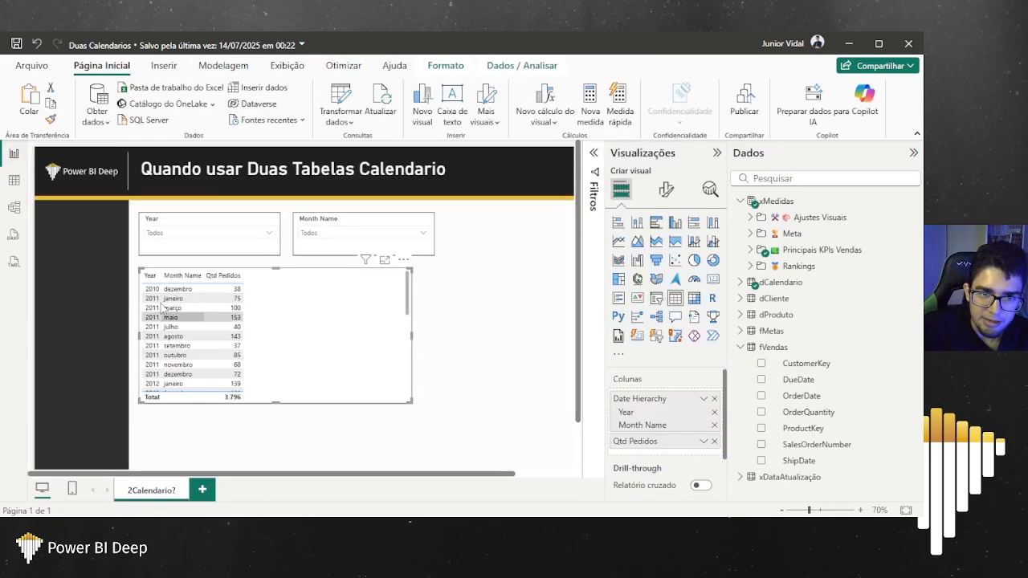
click(13, 208)
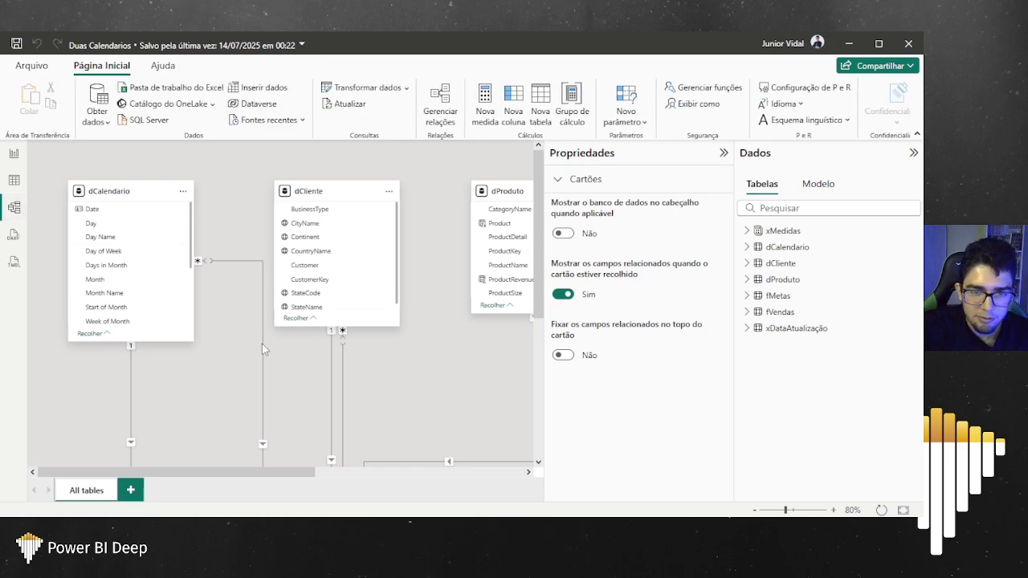
ctrl+scroll(241, 345, down, 3)
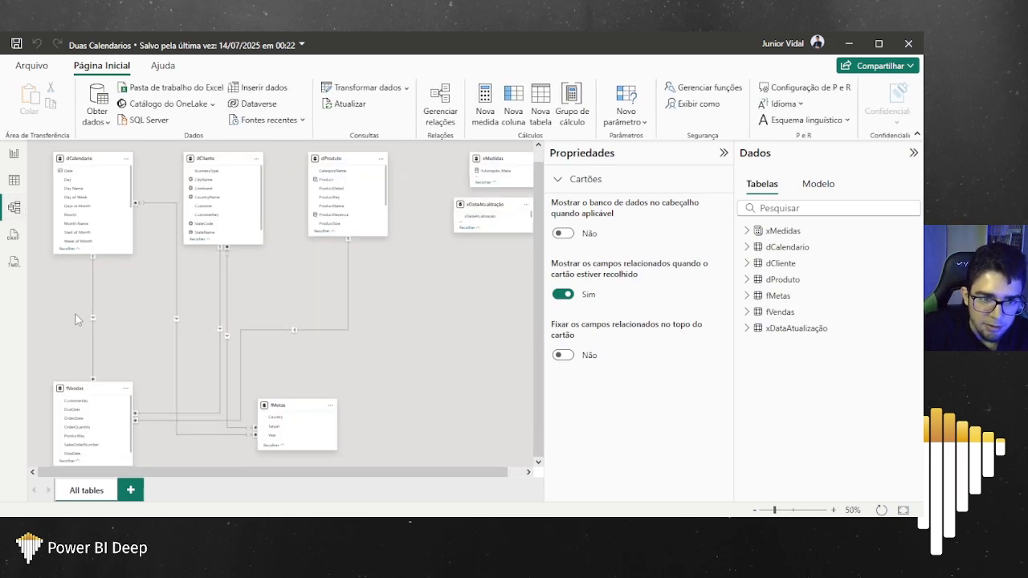
click(93, 314)
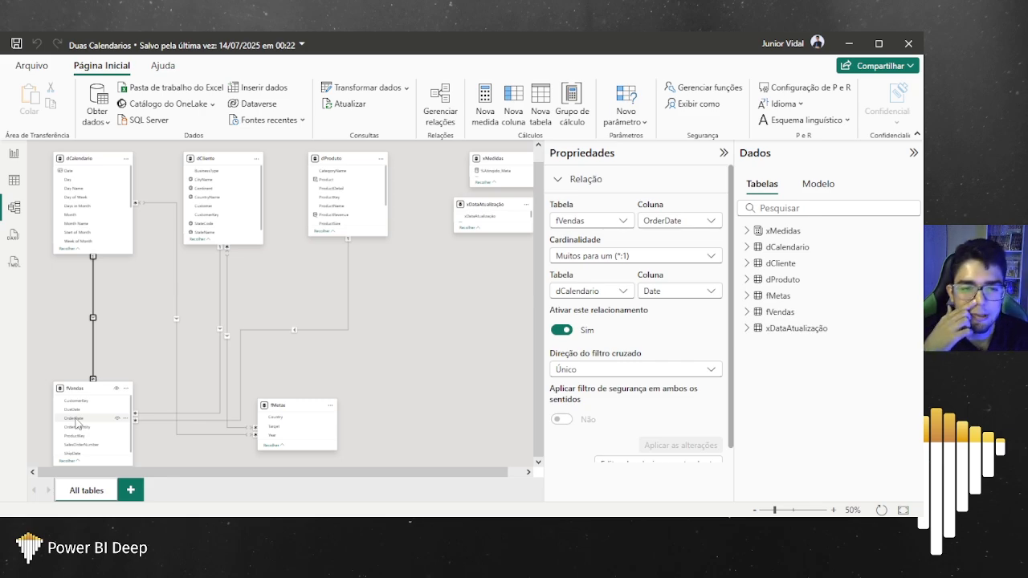
scroll(110, 432, down, 1)
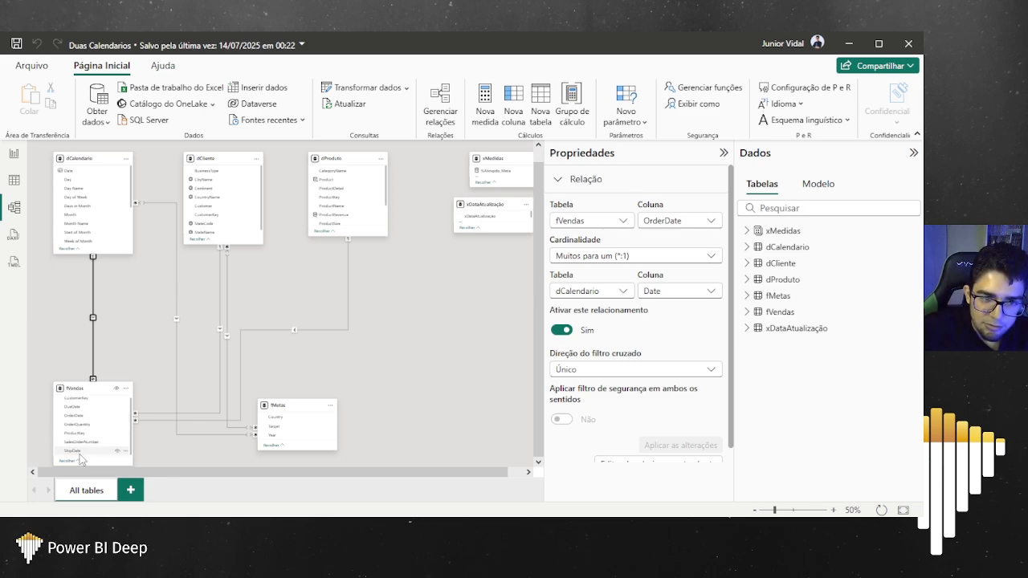
Step: Return to the report page and move the Qtd Pedidos table visual slightly down, away from the slicers
click(15, 159)
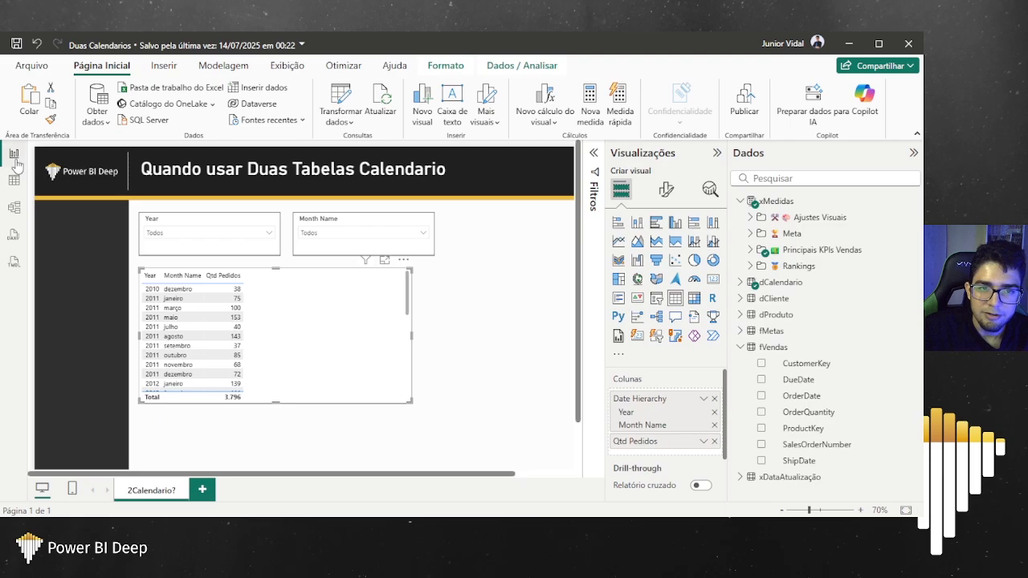
click(470, 345)
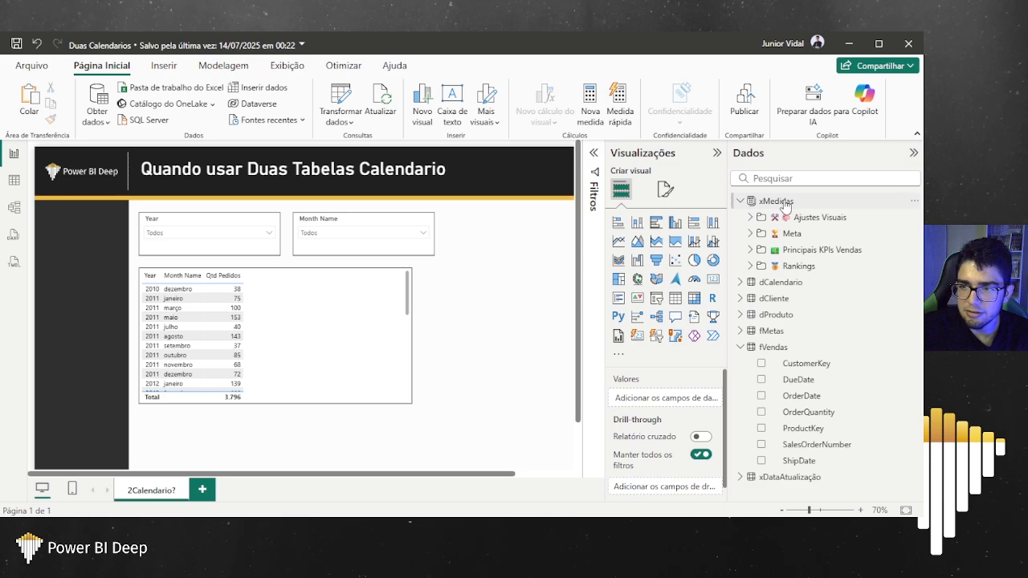
scroll(538, 314, down, 1)
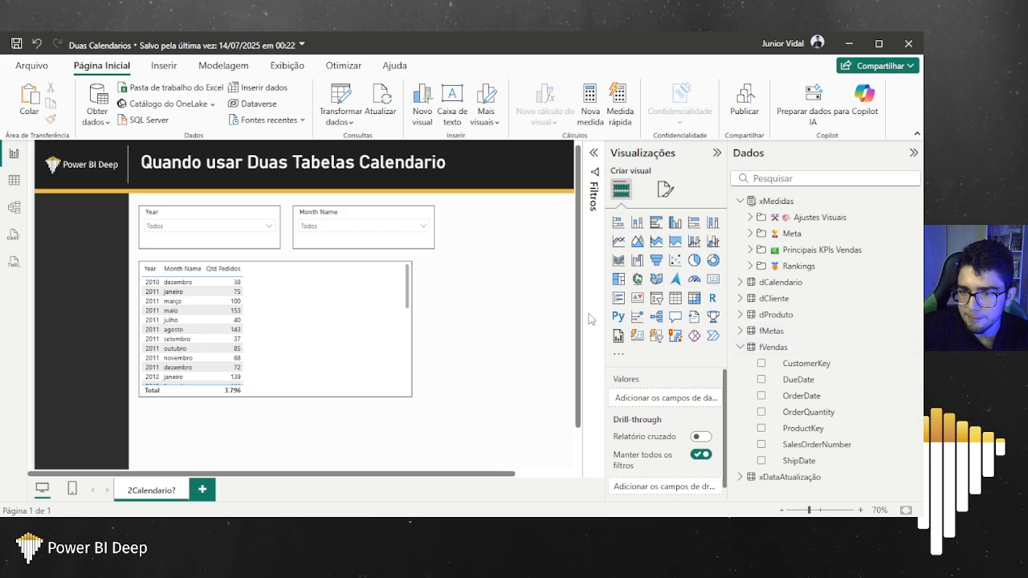
drag(372, 306, 372, 312)
click(454, 302)
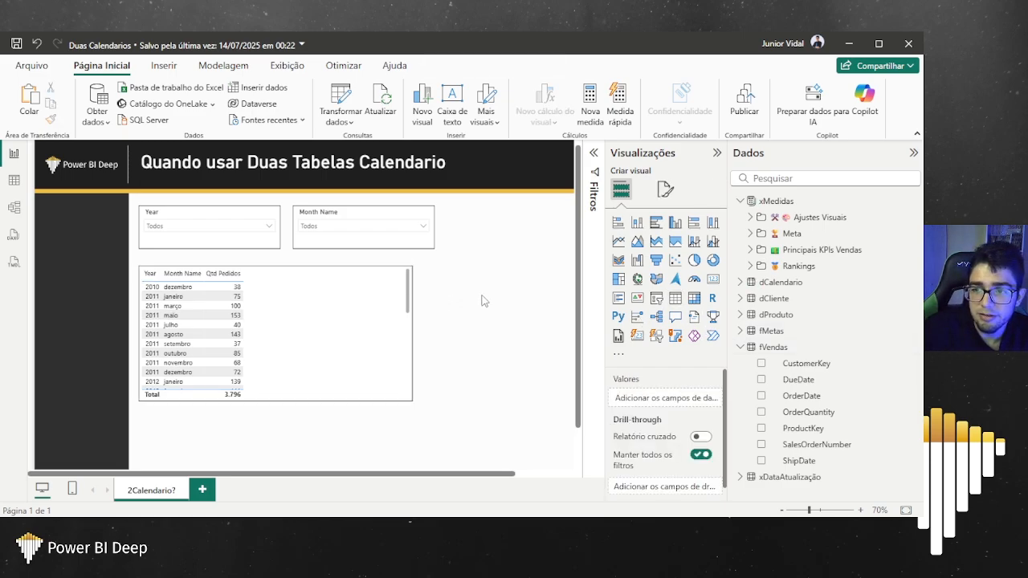
Step: Widen the Qtd Pedidos table visual until its edge aligns with the outer edge of the Month Name slicer
click(403, 313)
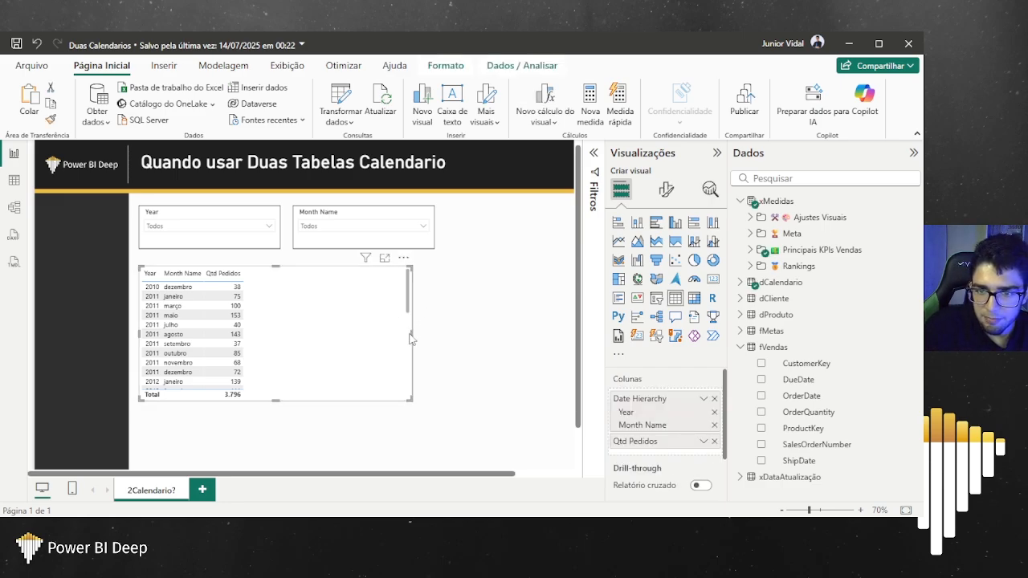
drag(409, 338, 434, 337)
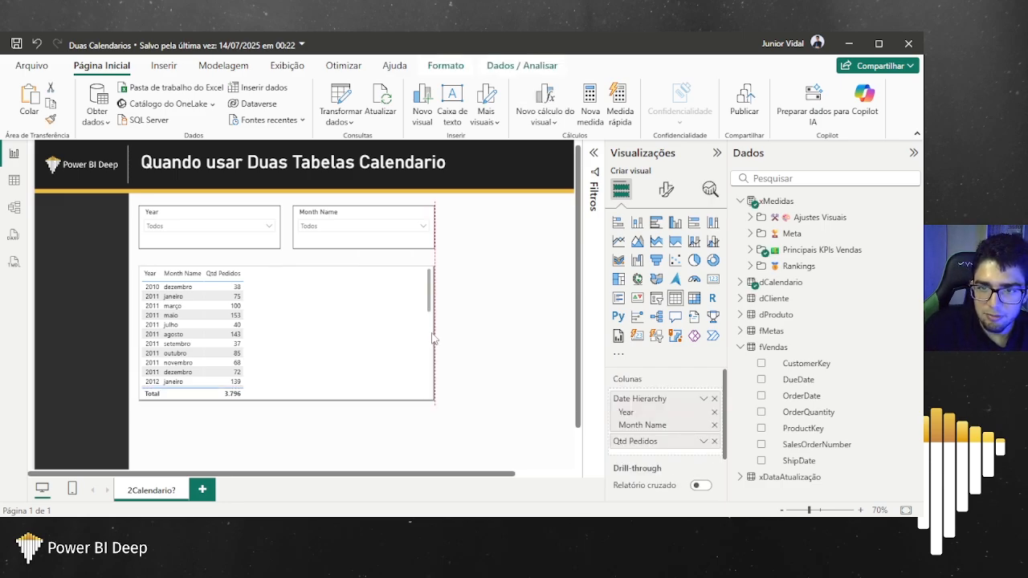
drag(434, 336, 434, 334)
click(463, 305)
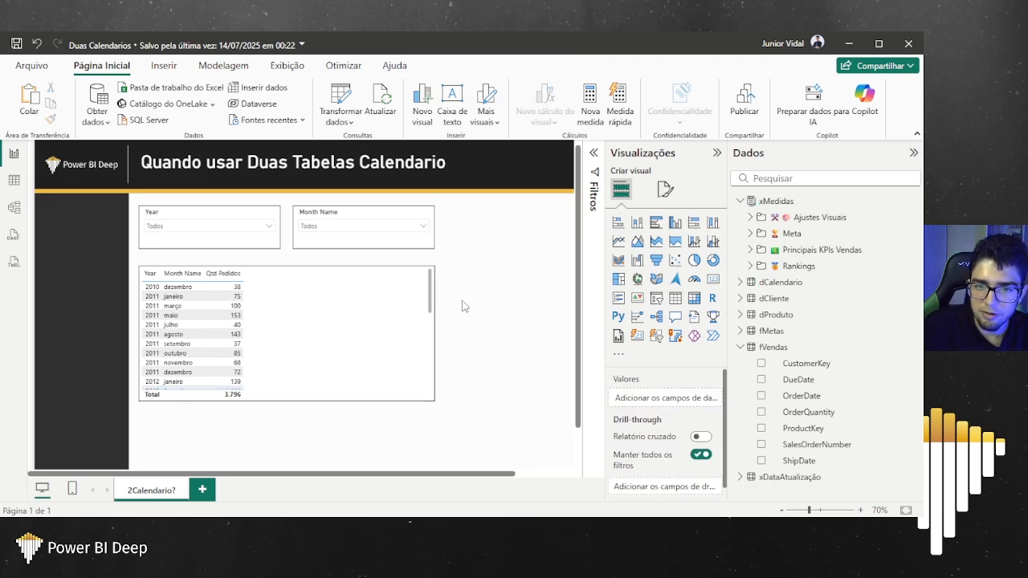
Step: Examine the model diagram, comparing the fVendas date fields with the dCalendario table and its relationship
click(14, 207)
scroll(107, 381, up, 5)
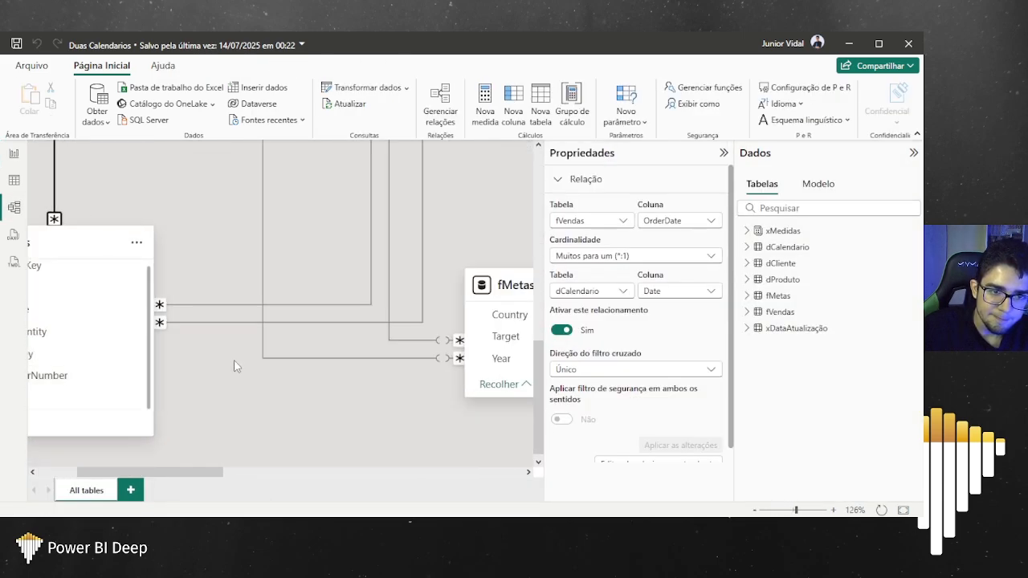
scroll(236, 364, up, 4)
scroll(274, 346, left, 2)
scroll(232, 348, down, 4)
scroll(182, 330, down, 3)
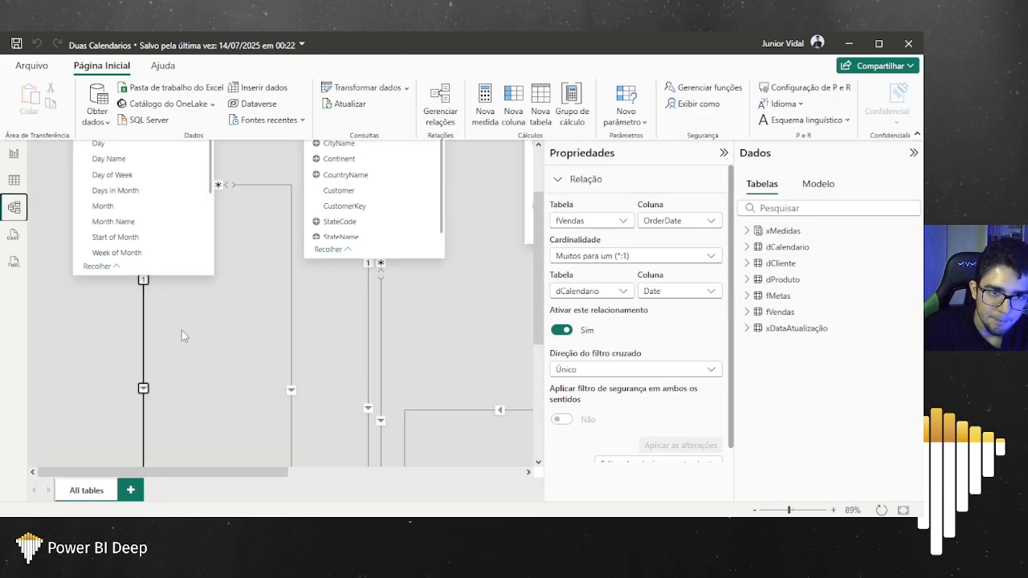
scroll(145, 370, down, 2)
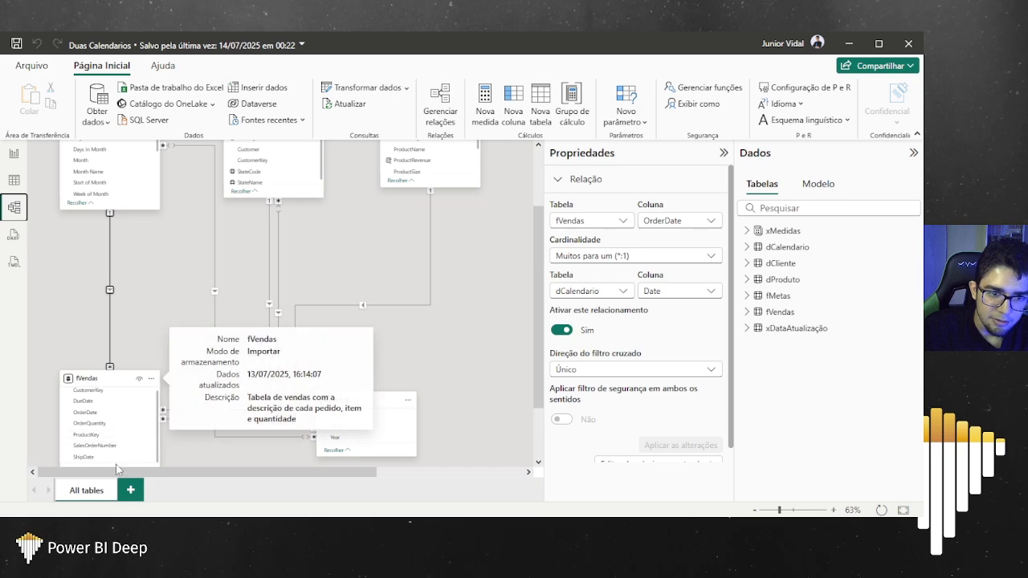
scroll(118, 207, up, 2)
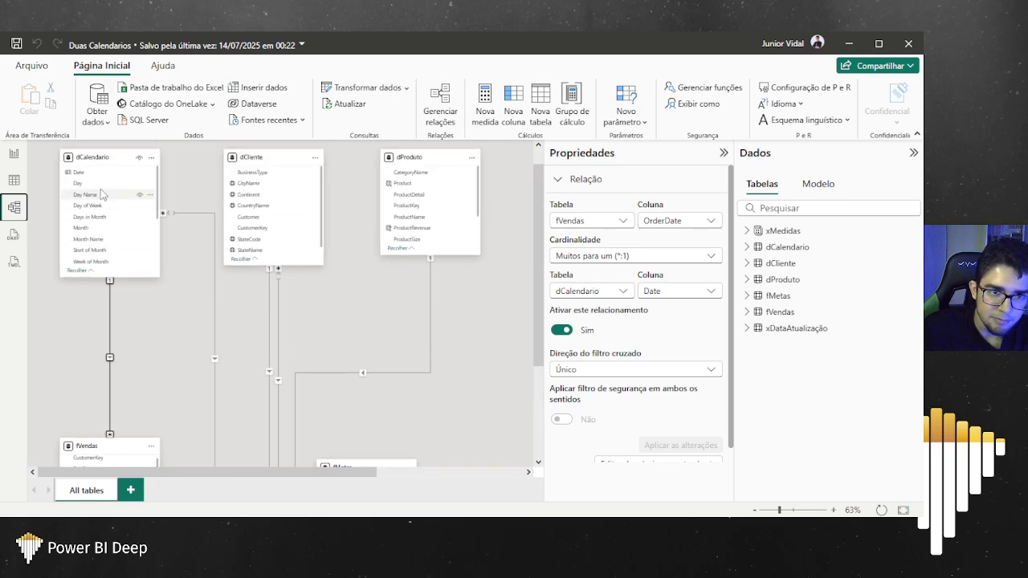
Step: Create an inactive one-to-many relationship with single filter direction from the dCalendario Date column to the fVendas ShipDate column
drag(117, 174, 112, 378)
drag(520, 345, 550, 346)
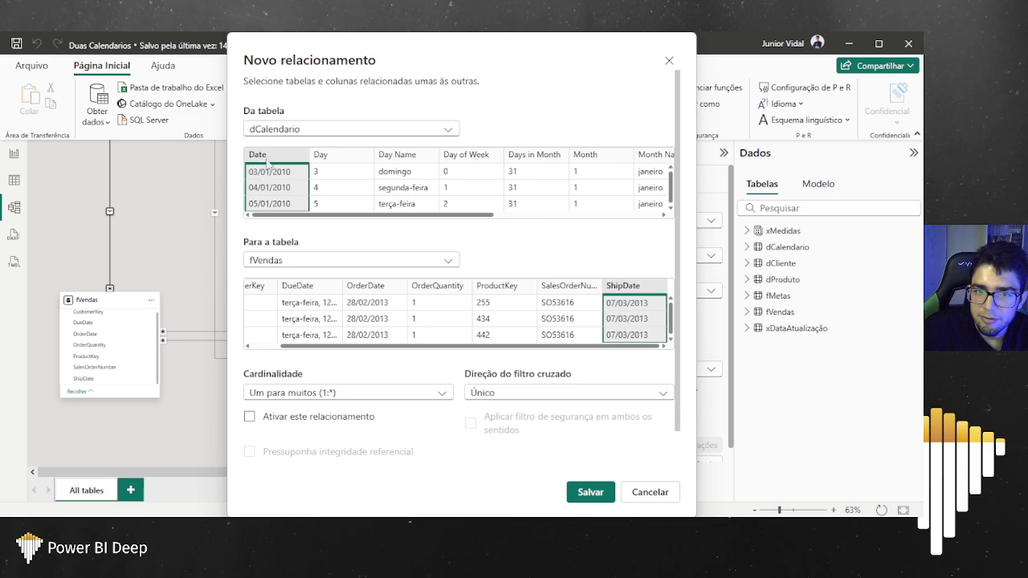
click(590, 492)
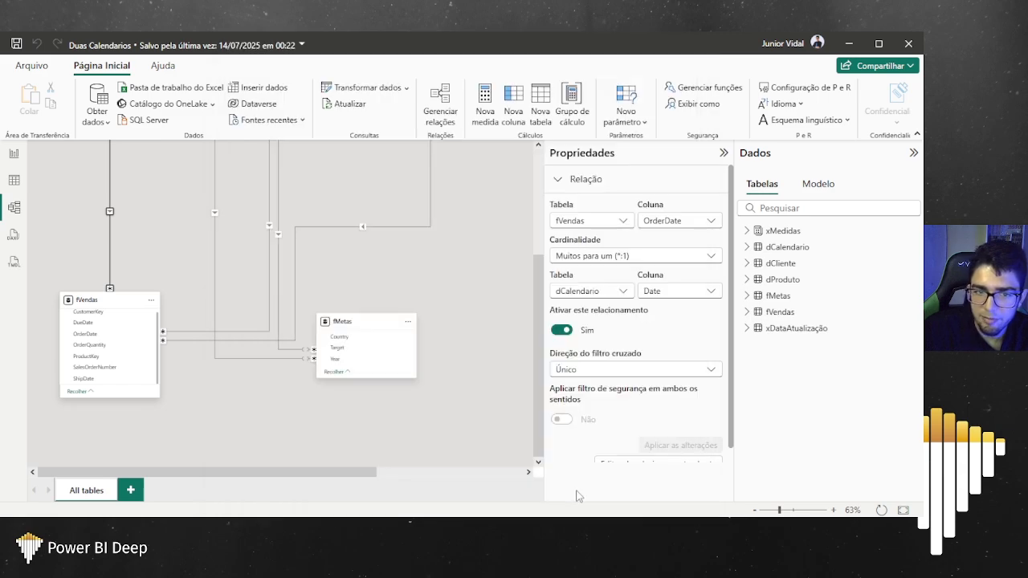
scroll(138, 325, up, 3)
click(137, 325)
scroll(95, 359, up, 8)
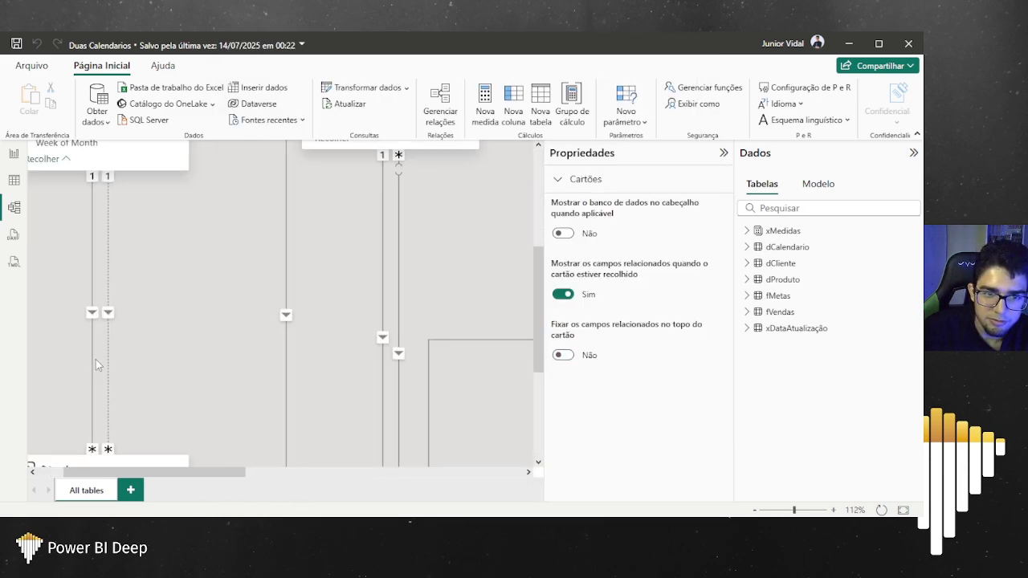
Step: Return to the report page and start a new measure named Qtd Despaches in the xMedidas table
click(12, 152)
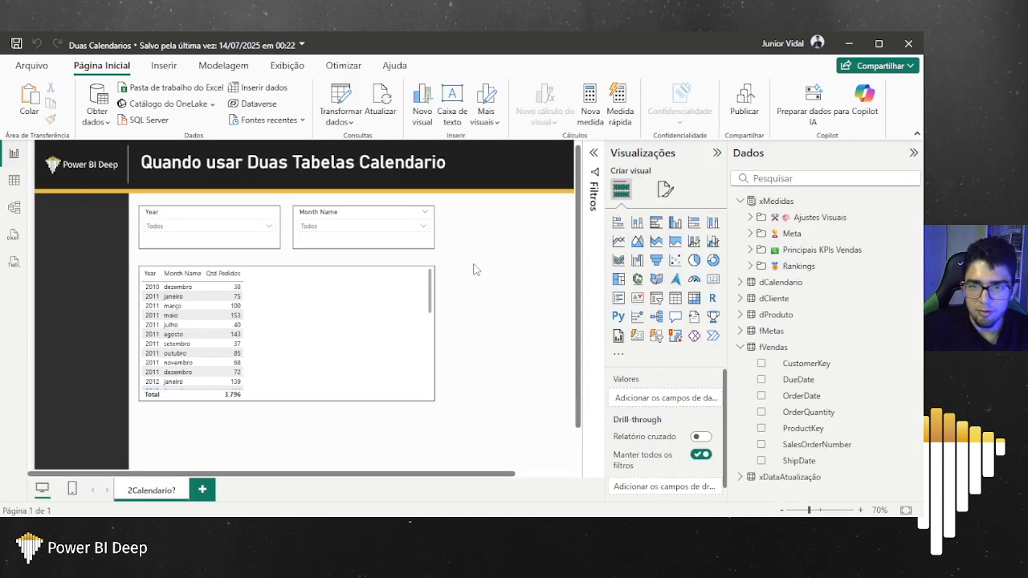
right_click(774, 206)
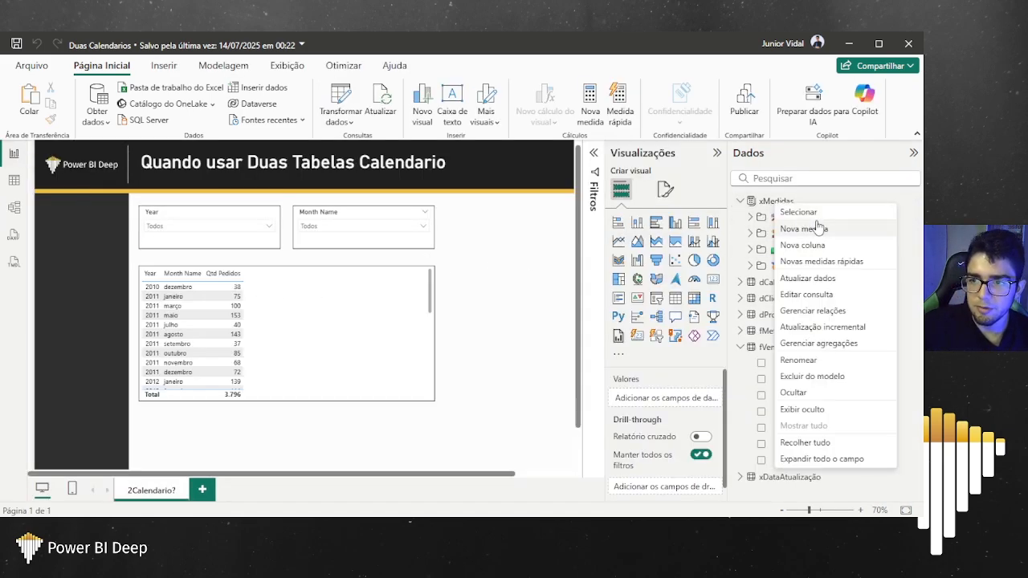
click(805, 228)
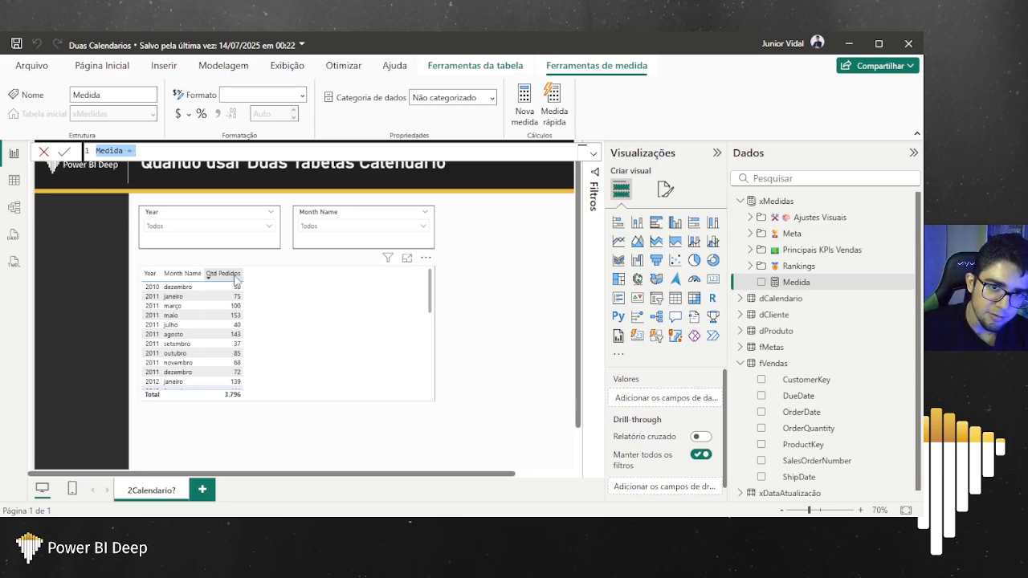
text(Qtd Despaches)
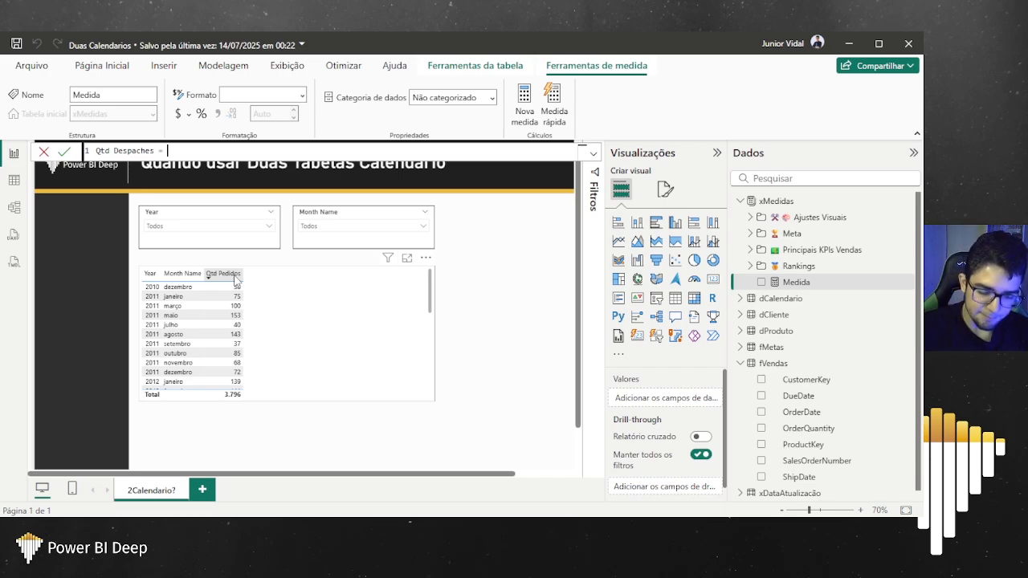
text(ca)
key(BackSpace)
key(BackSpace)
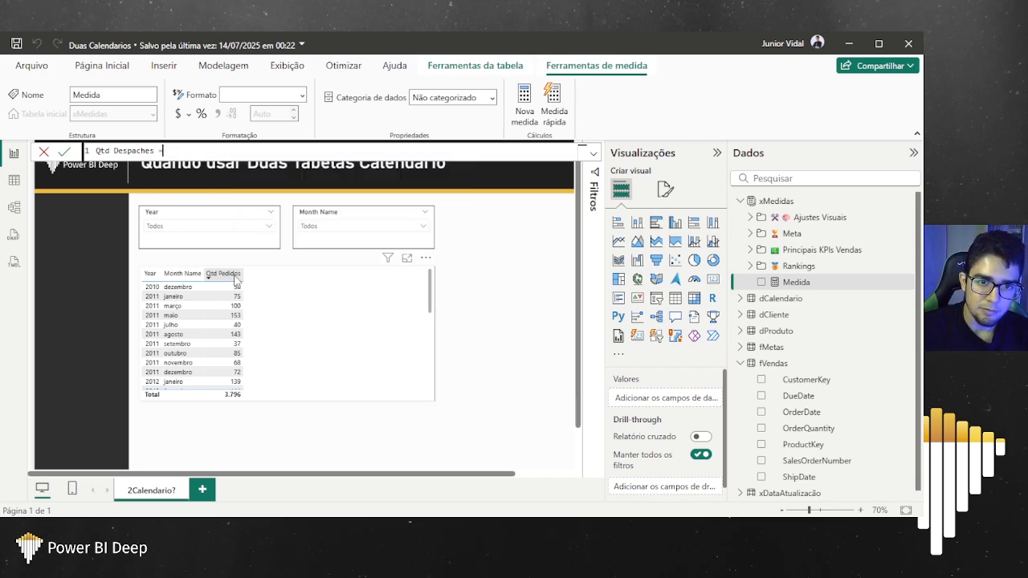
Step: Begin the measure's formula on a new line with CALCULATE, using [Qtd Pedidos] as its expression
key(shift+Return)
text(ca)
key(Tab)
key(shift+Return)
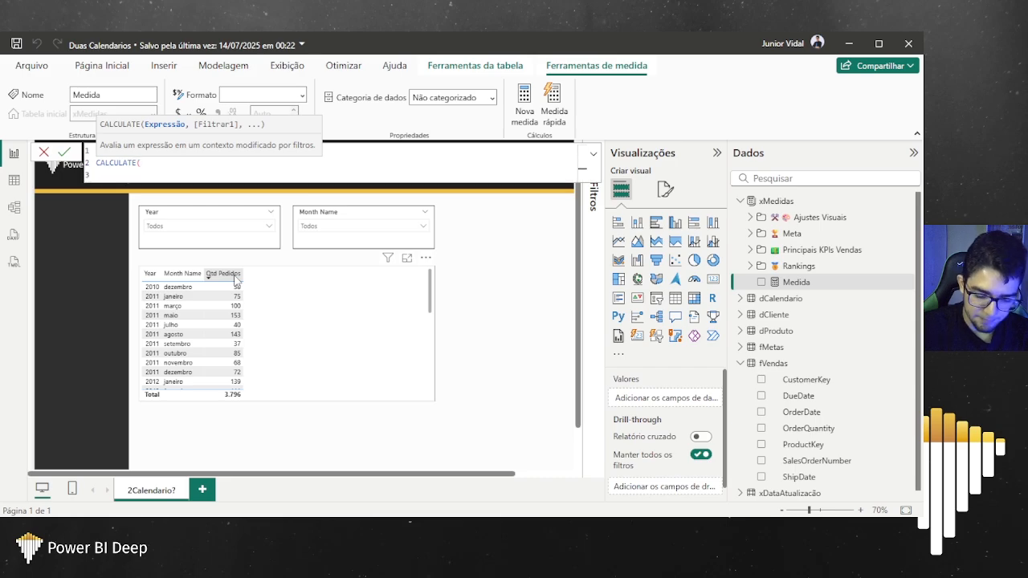
text([qtd)
key(Tab)
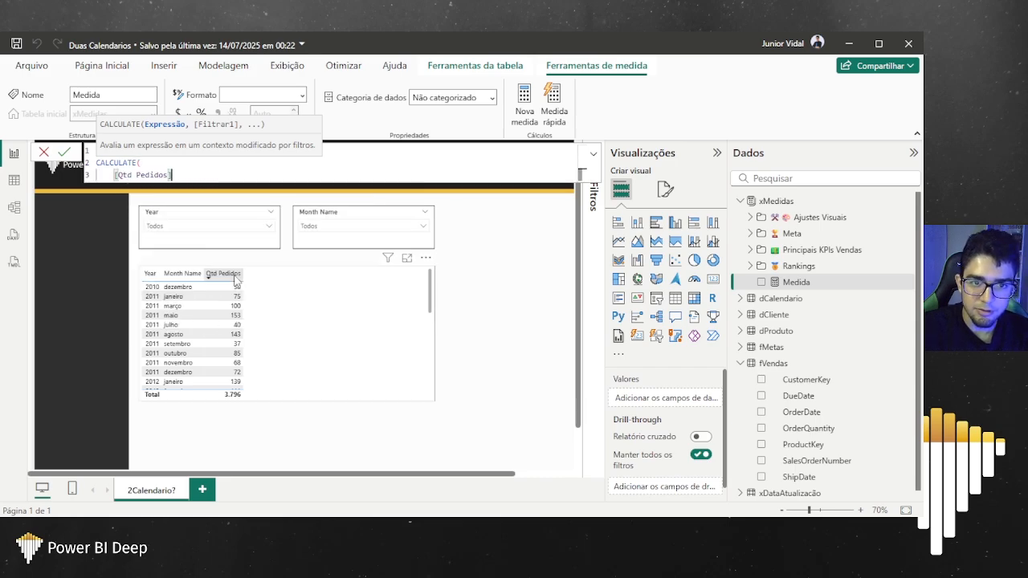
text(,)
key(shift+Return)
Step: Add a USERELATIONSHIP filter to the CALCULATE formula with dCalendario[Date] as the first column
text(use)
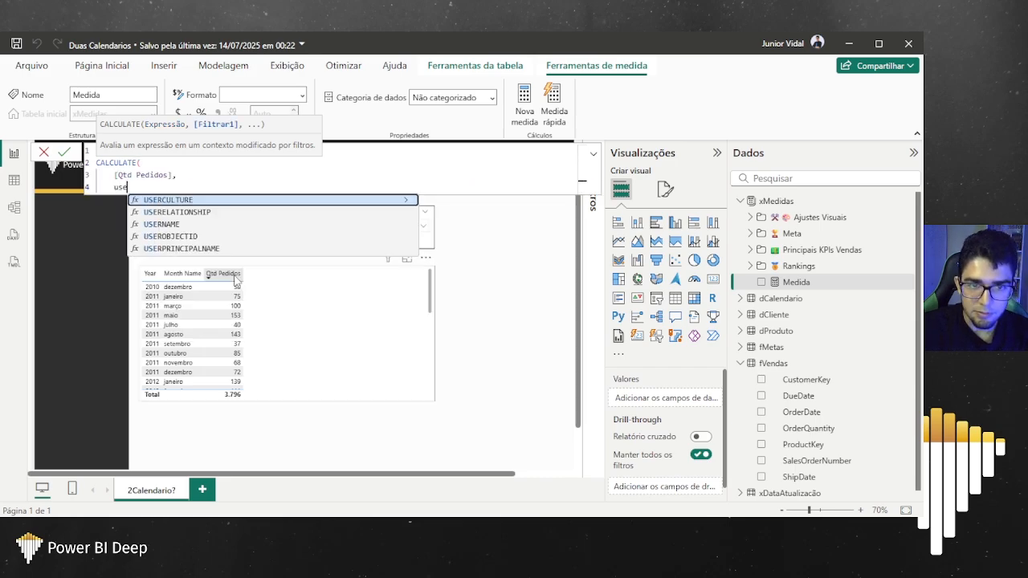
key(Down)
key(Tab)
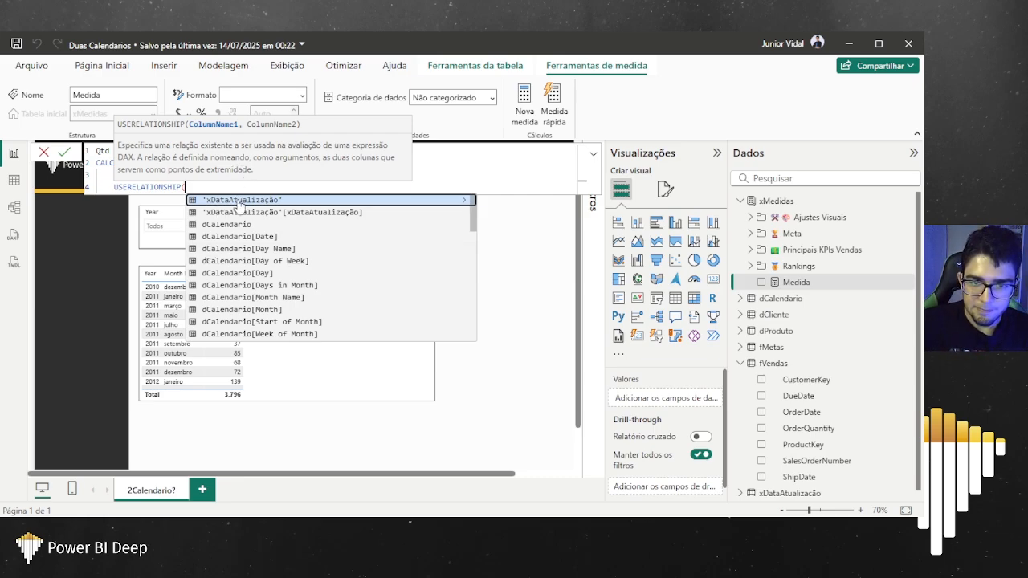
text(dc)
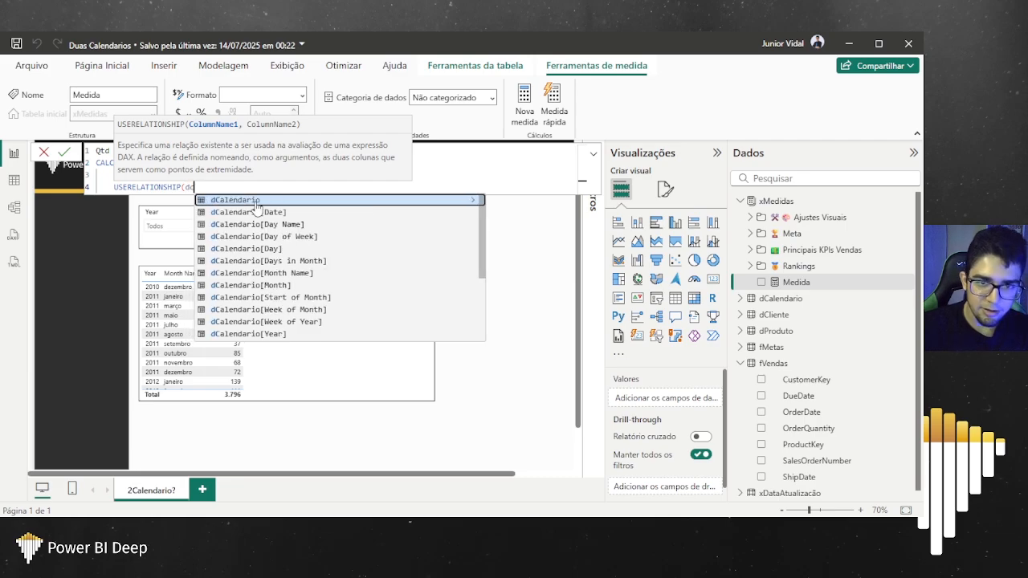
key(Down)
key(Tab)
text(,)
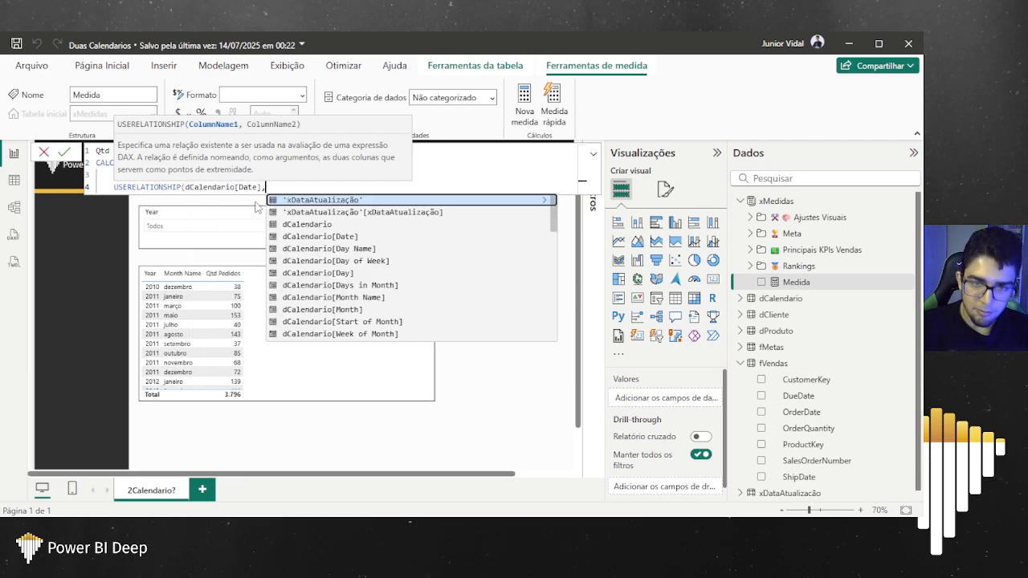
Step: Set fVendas[ShipDate] as the second USERELATIONSHIP column, close both functions and commit the Qtd Despaches measure
text(f)
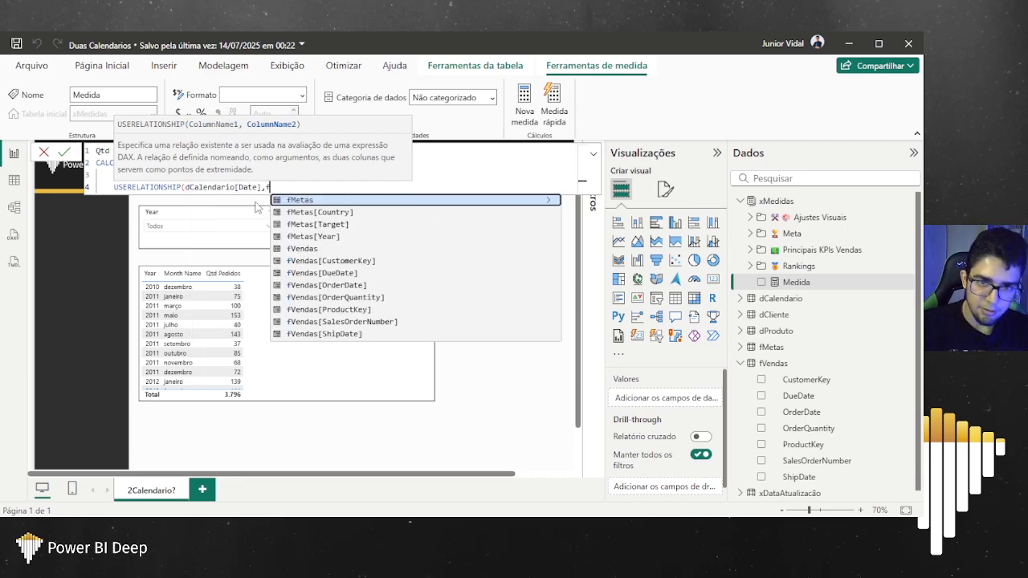
key(Down)
key(Down)
key(Down)
key(Down)
key(Down)
key(Down)
key(Down)
key(Down)
key(Down)
key(Down)
key(Down)
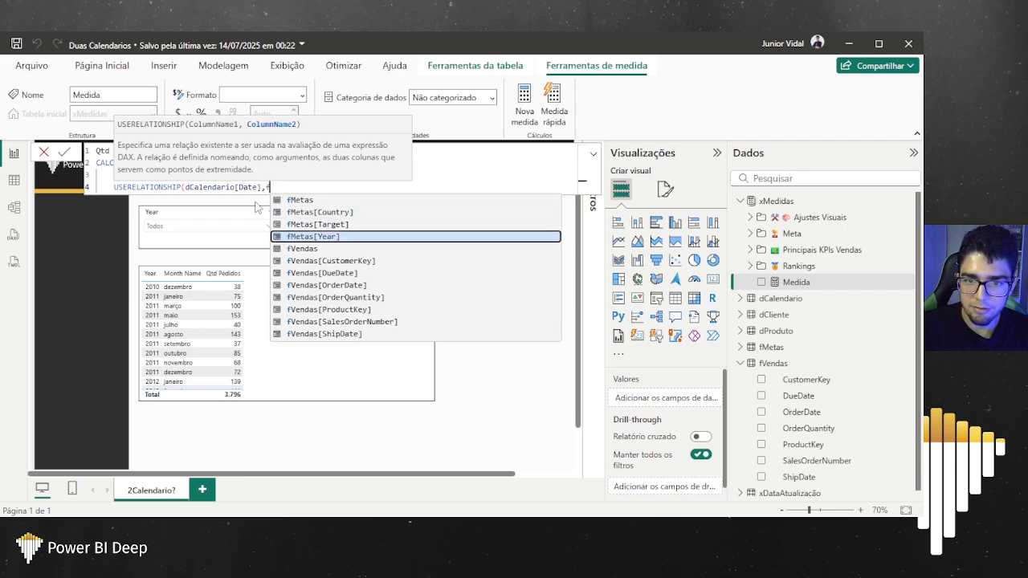
key(Tab)
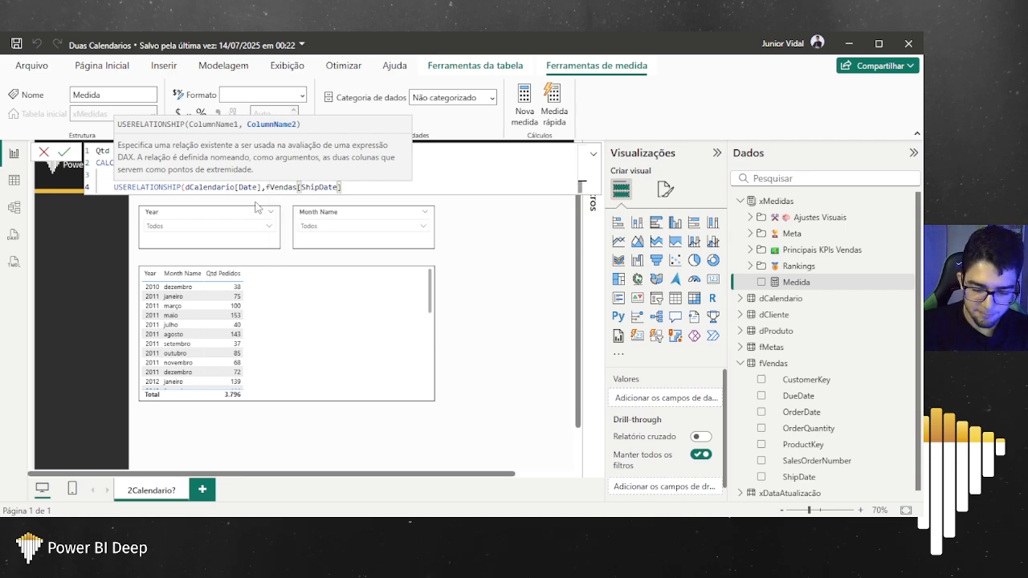
text()))
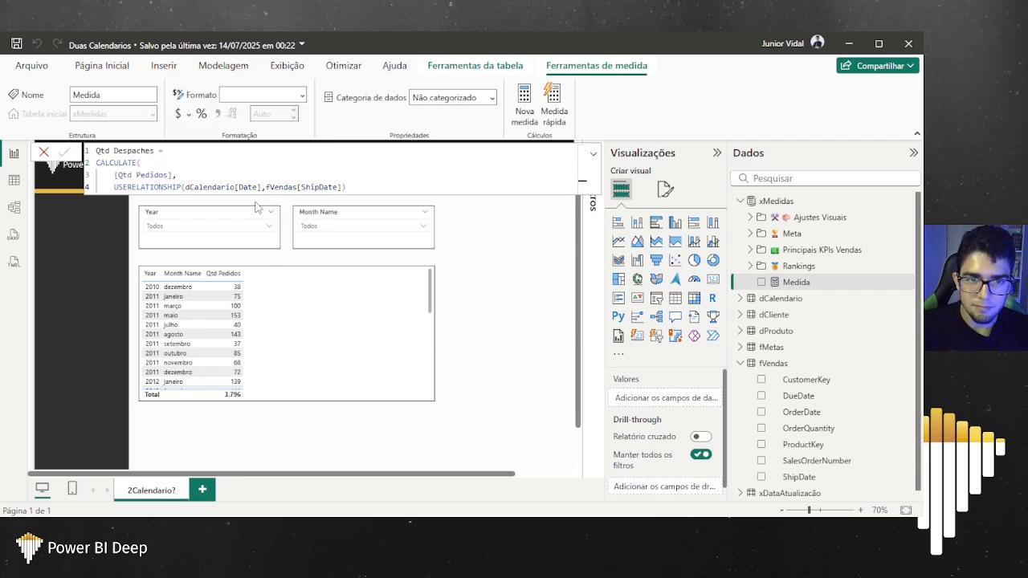
key(Return)
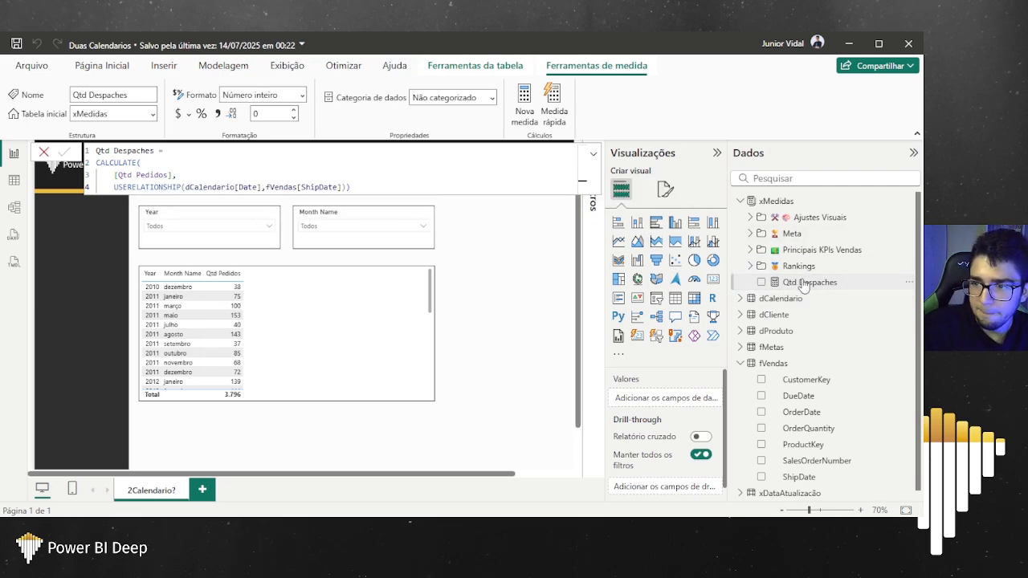
Step: Add the Qtd Despaches measure as a column in the table visual beside Qtd Pedidos
drag(799, 280, 365, 333)
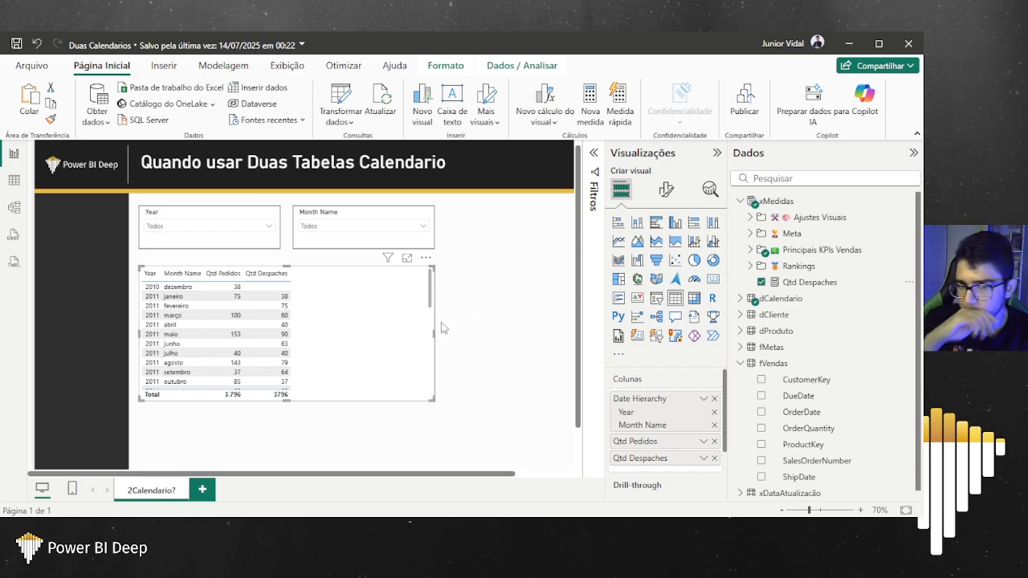
scroll(359, 366, down, 10)
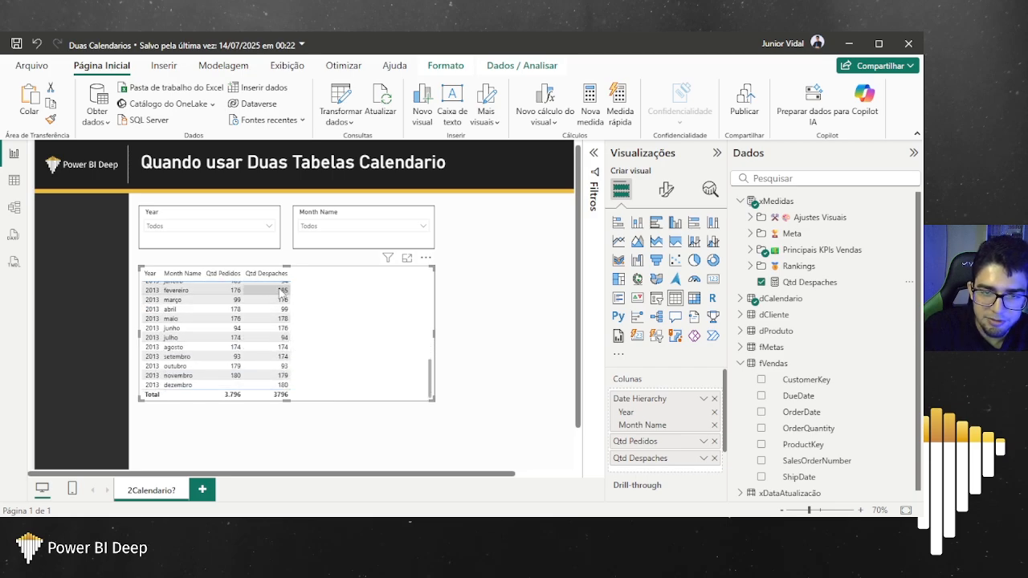
Step: Review the Qtd Pedidos reference in the Qtd Despaches formula and compare both measures month by month in the table
click(807, 281)
drag(115, 175, 170, 172)
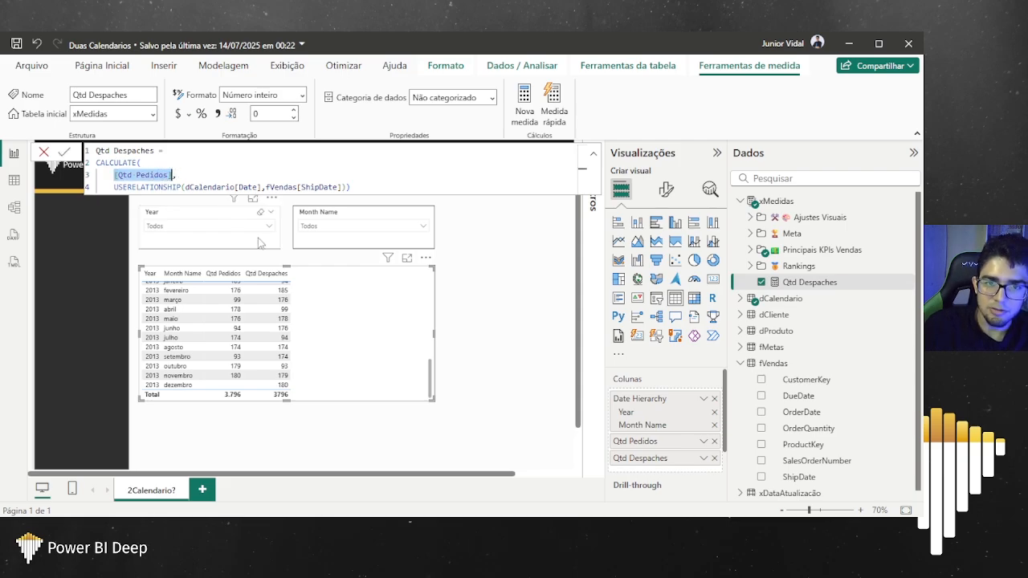
click(364, 302)
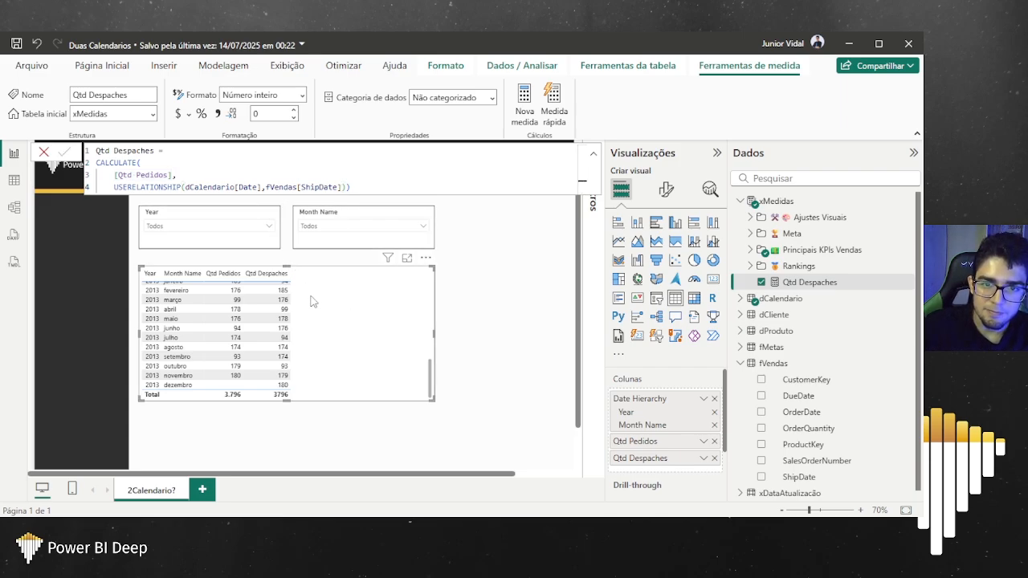
click(493, 308)
scroll(340, 351, up, 2)
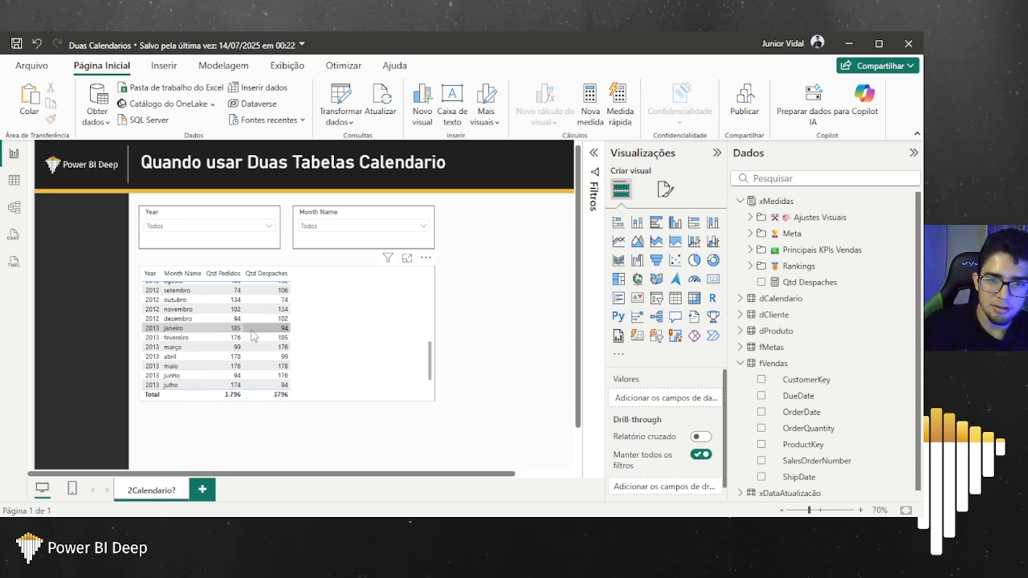
scroll(360, 305, up, 6)
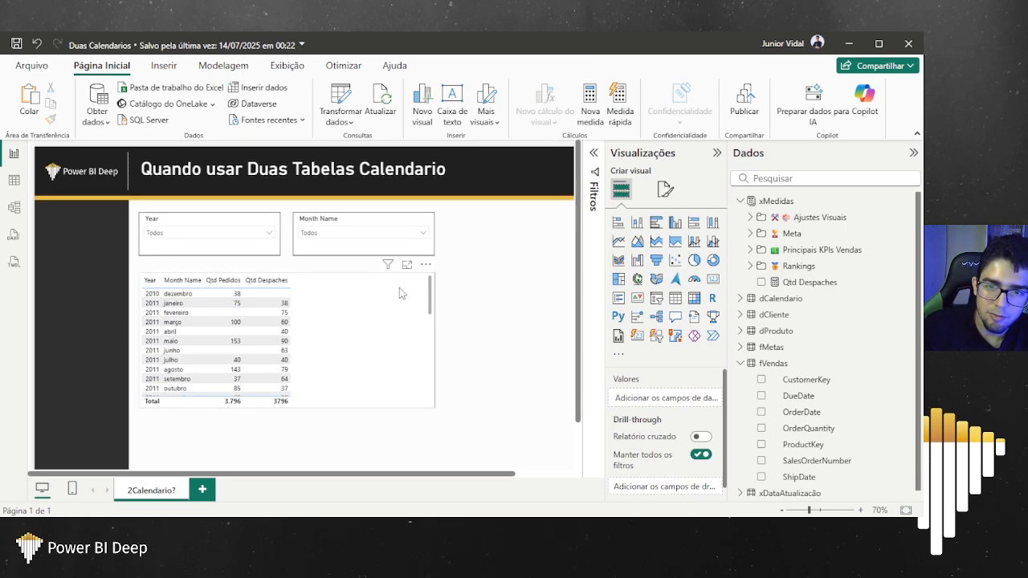
Step: Filter the report to 2012 with the Year slicer
click(215, 233)
click(168, 273)
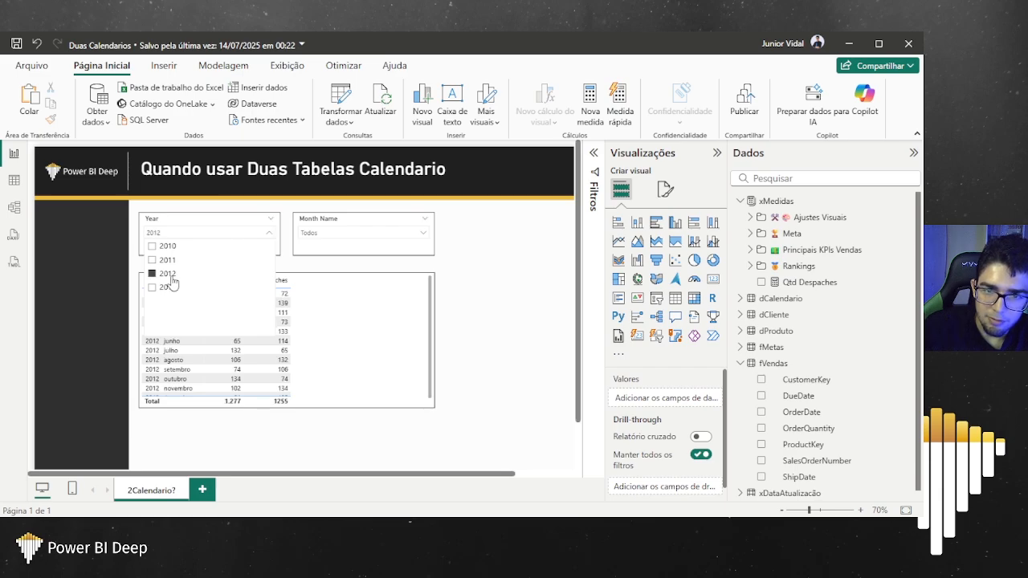
click(440, 263)
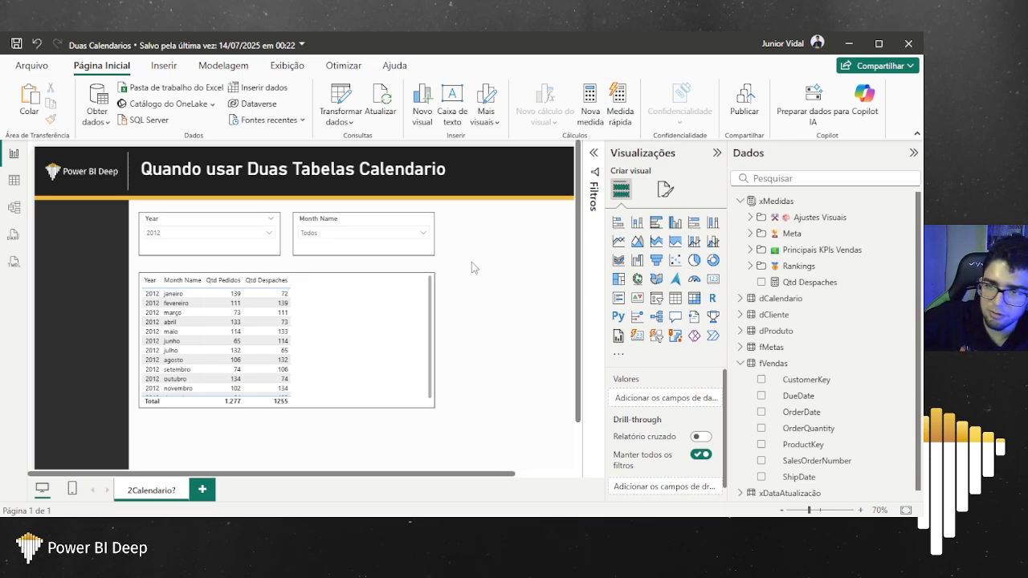
Step: Examine the active and inactive relationships between dCalendario and fVendas in the model diagram
scroll(491, 328, down, 2)
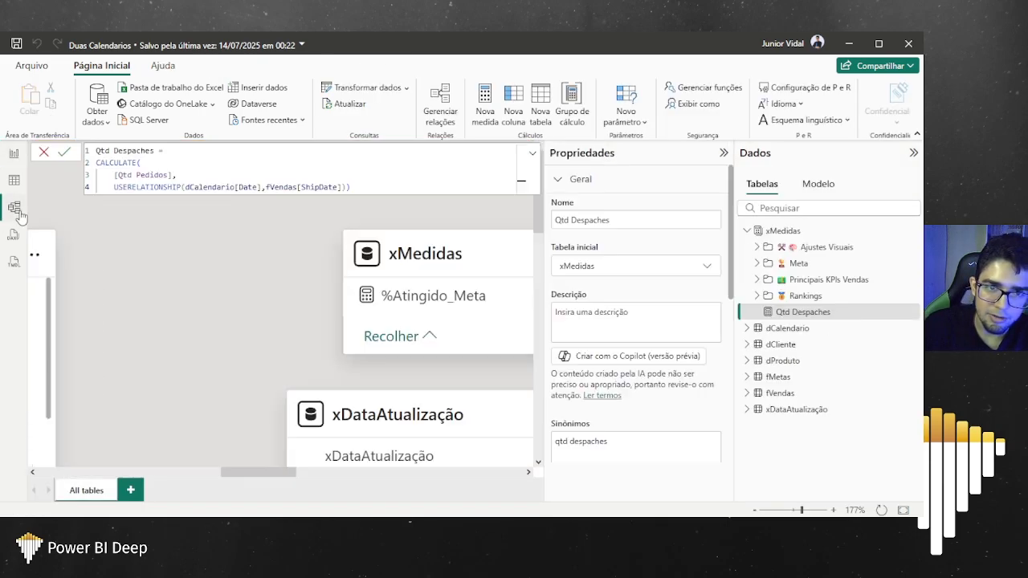
click(14, 208)
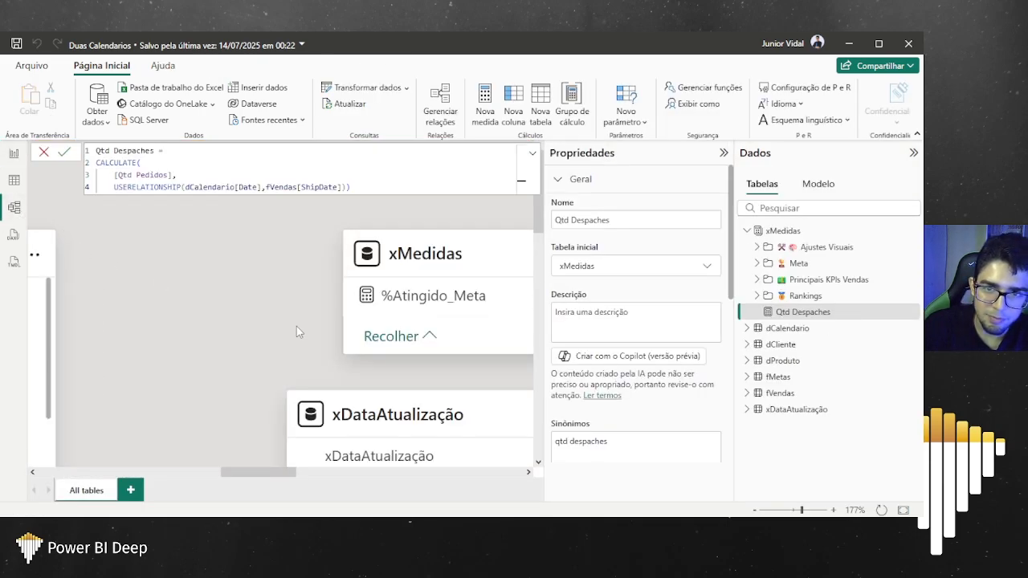
scroll(324, 280, down, 10)
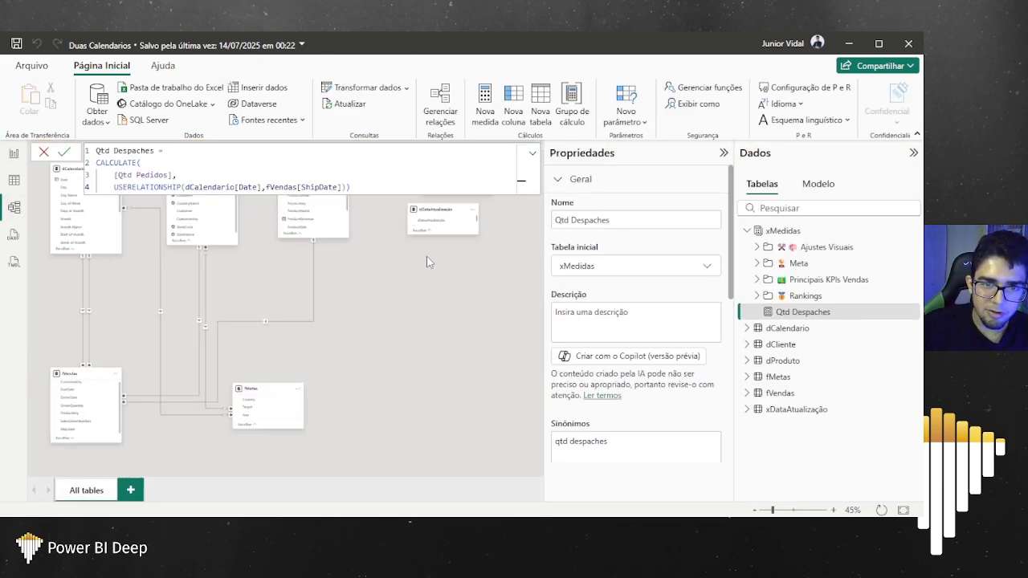
scroll(97, 266, up, 5)
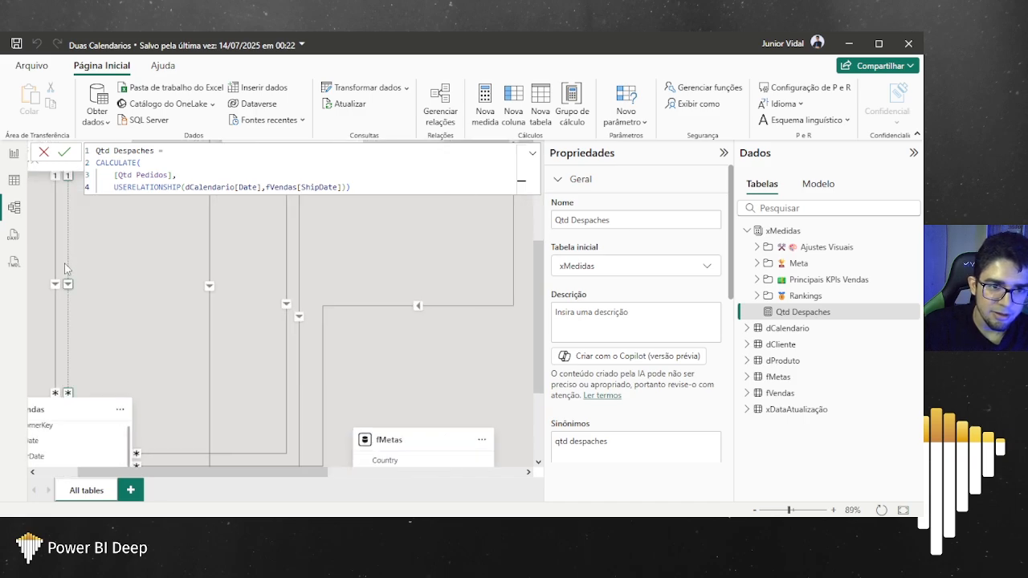
scroll(106, 314, left, 2)
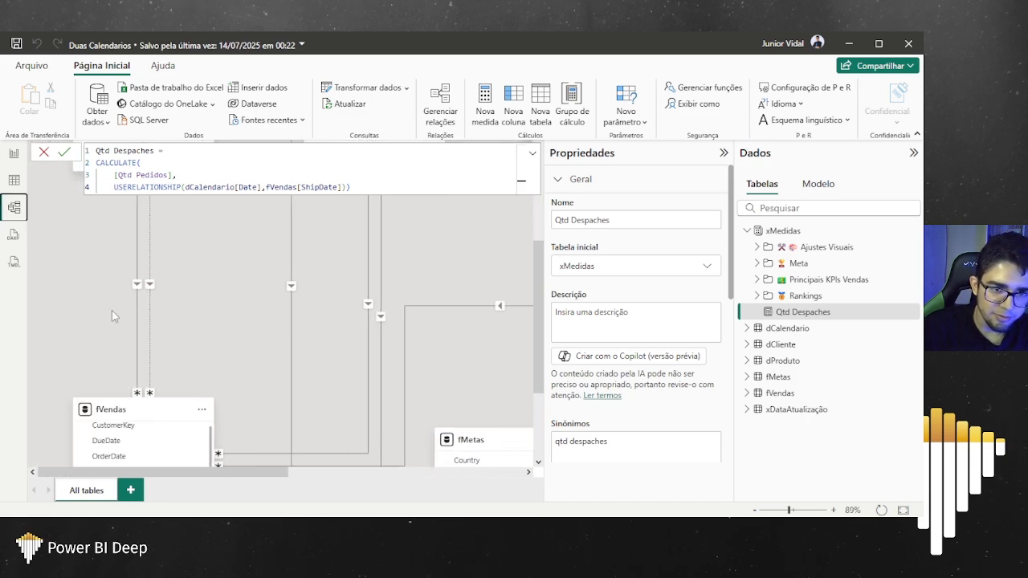
scroll(113, 312, up, 3)
scroll(124, 290, down, 2)
scroll(69, 245, down, 3)
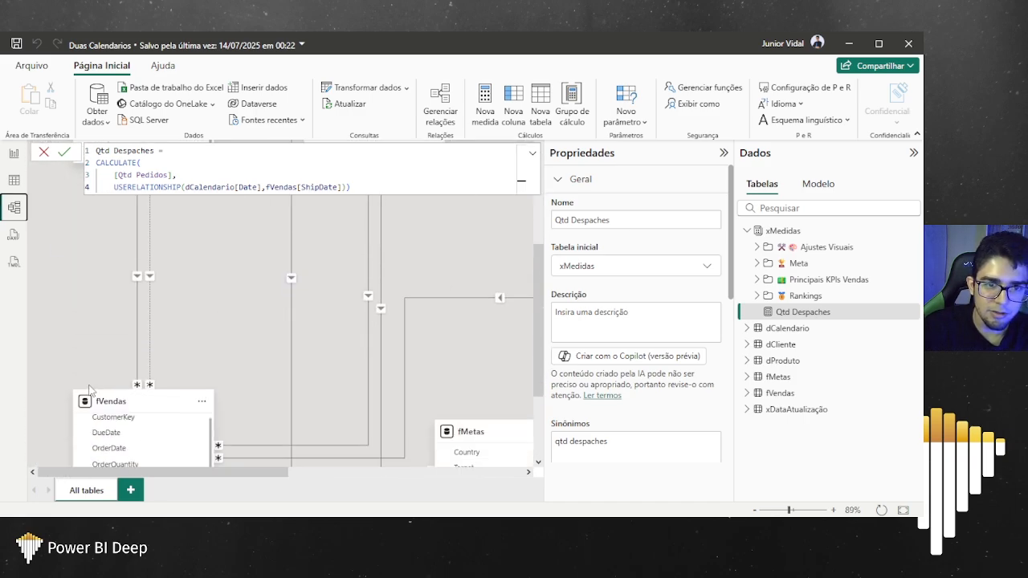
scroll(90, 389, down, 3)
Step: Return to the report page and filter the Month Name slicer to março
click(13, 153)
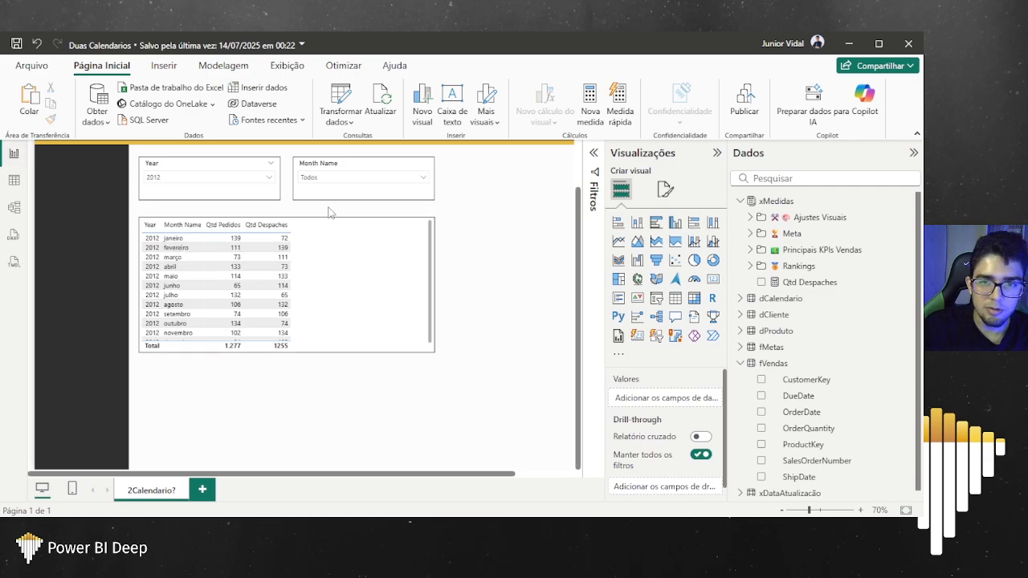
click(345, 232)
click(317, 274)
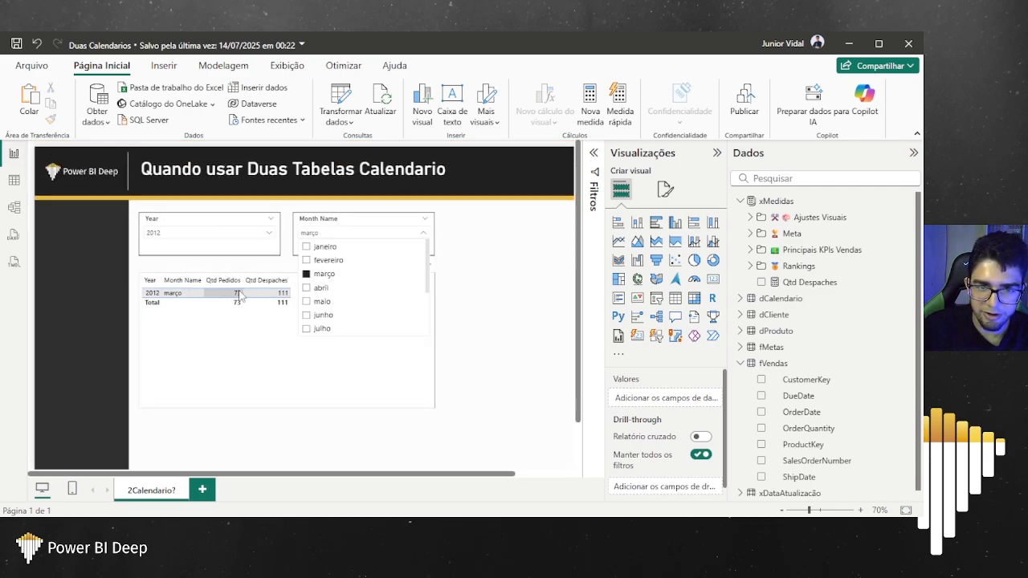
Step: Clear the março selection from the Month Name slicer and the 2012 selection from the Year slicer
click(310, 274)
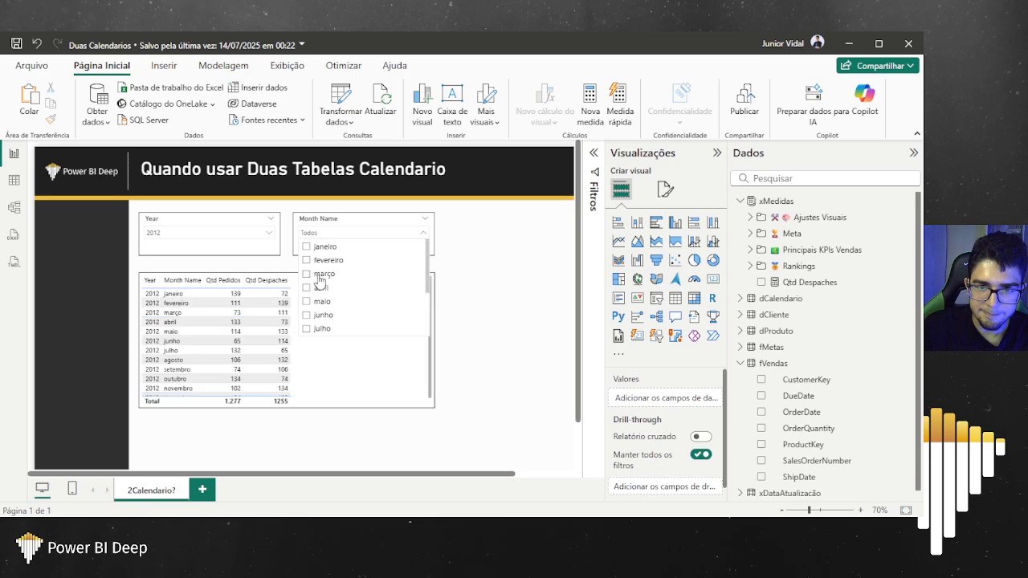
click(261, 219)
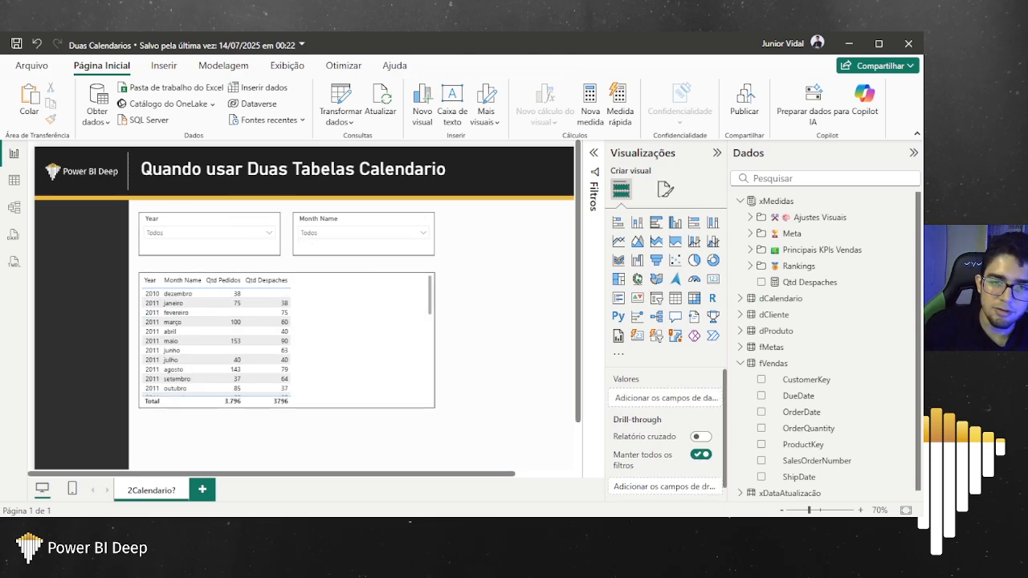
scroll(305, 305, down, 1)
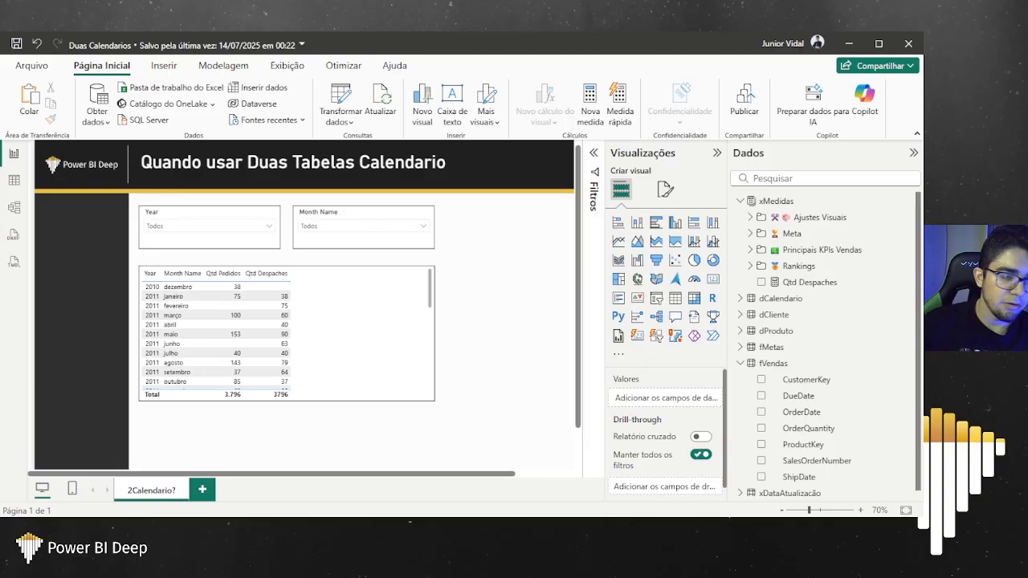
Step: Switch to the topic notes in Notepad and review section 4 and item 4.1 on different slicers or filters
click(560, 522)
click(413, 309)
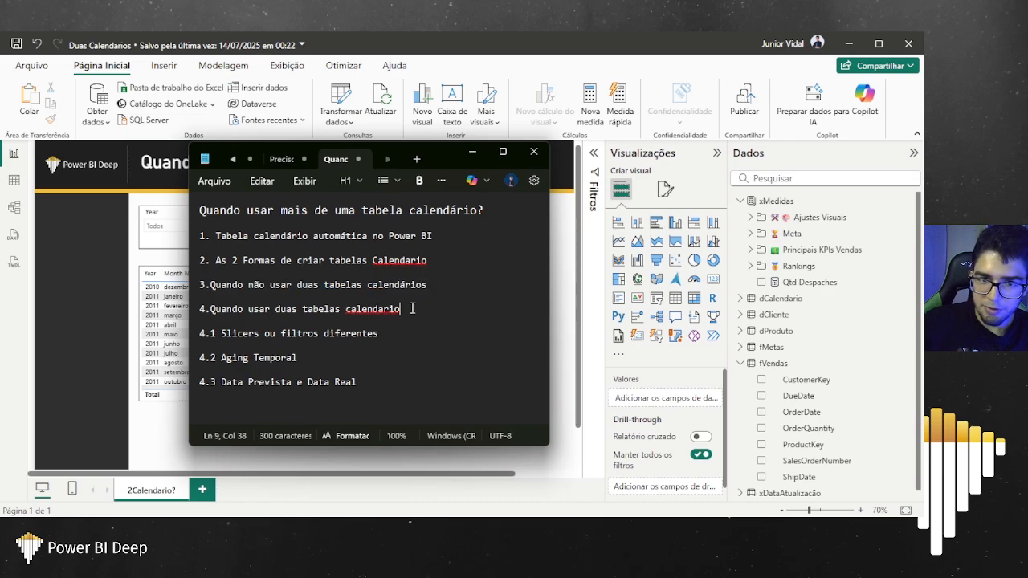
drag(407, 311, 199, 309)
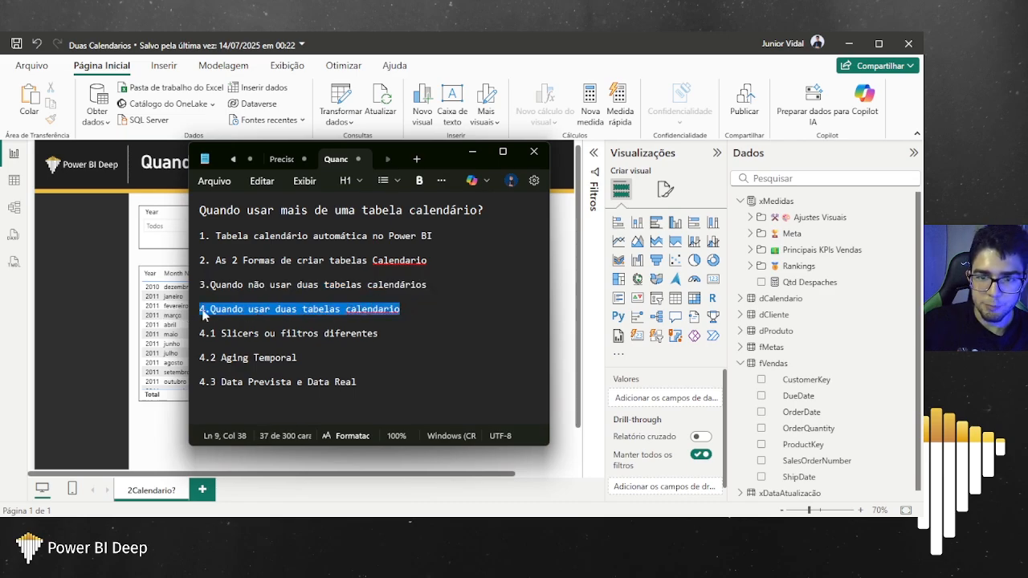
drag(389, 345, 155, 324)
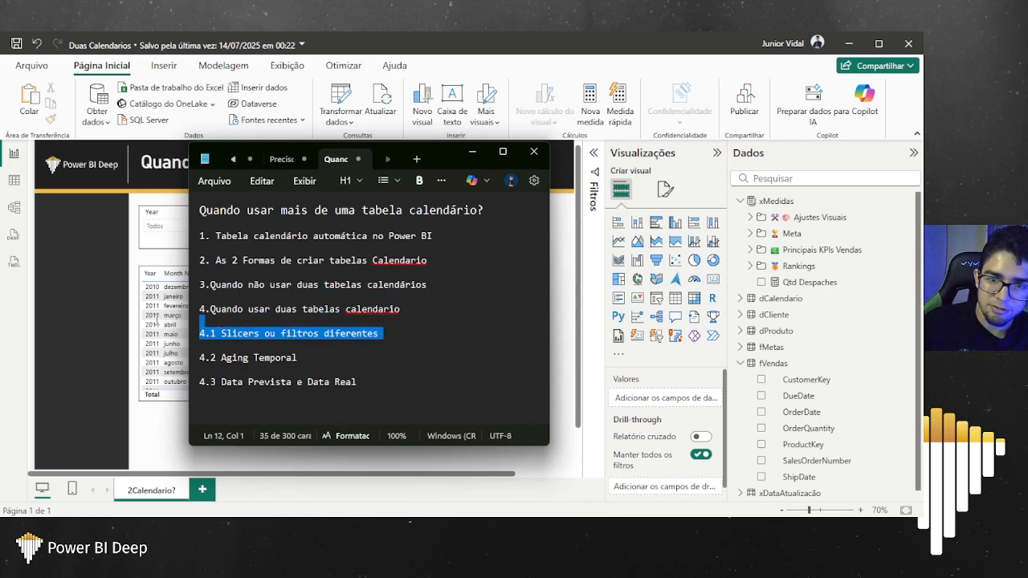
click(99, 313)
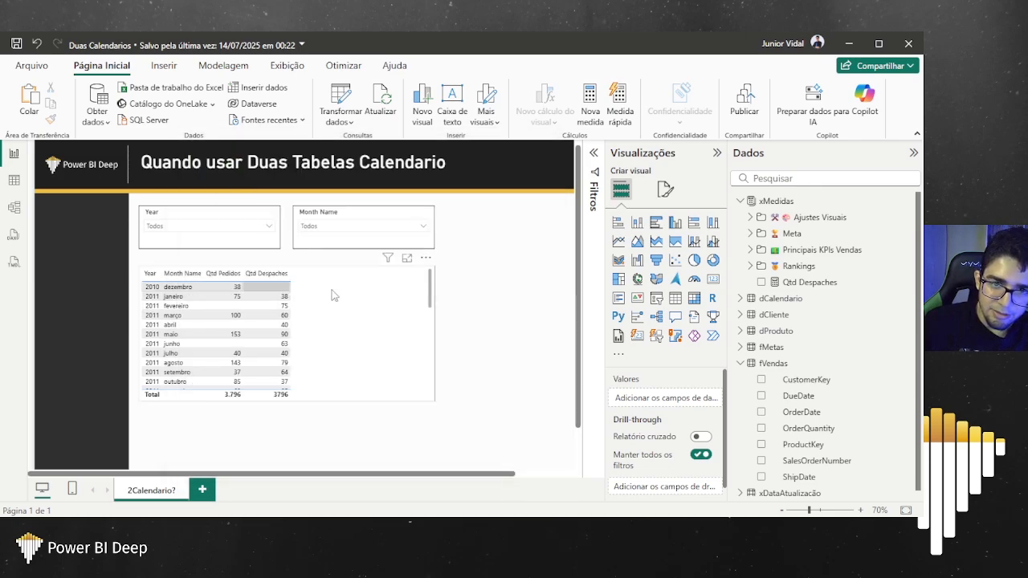
Step: Add an empty slicer to the report page beside the Month Name slicer
click(333, 219)
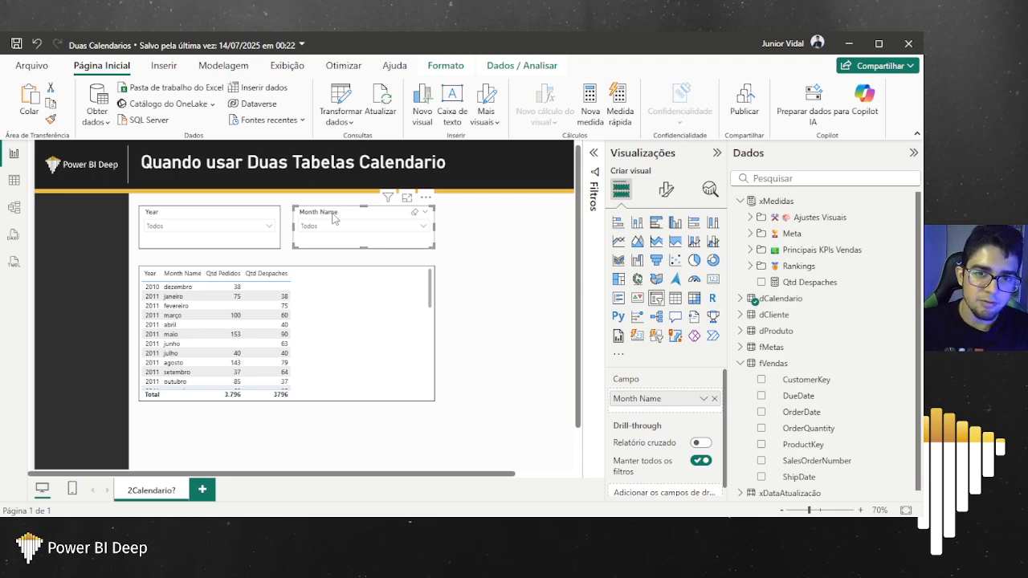
click(490, 281)
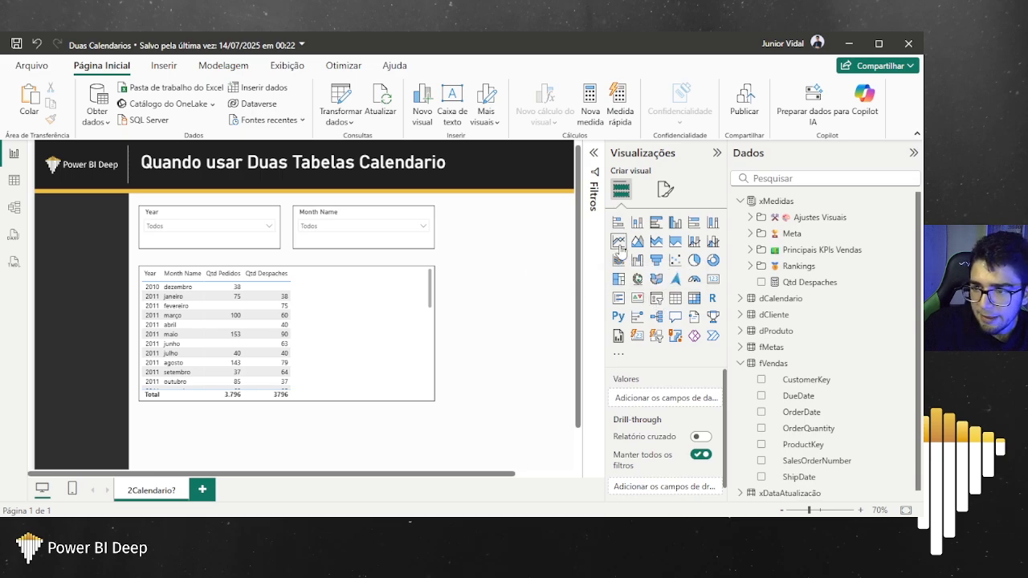
click(656, 298)
drag(104, 226, 513, 241)
scroll(261, 230, down, 2)
scroll(401, 229, up, 3)
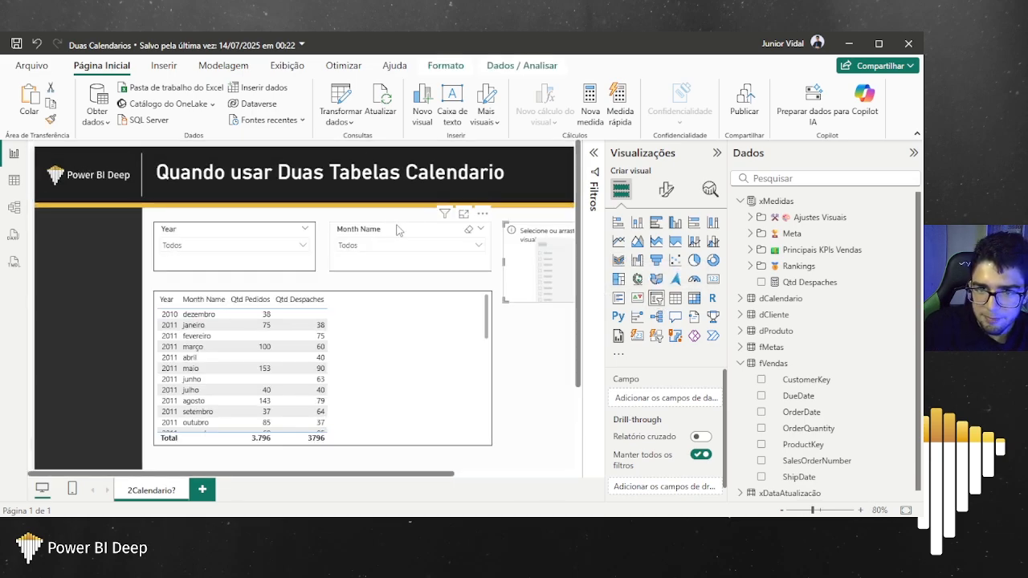
scroll(398, 229, right, 3)
scroll(414, 232, down, 1)
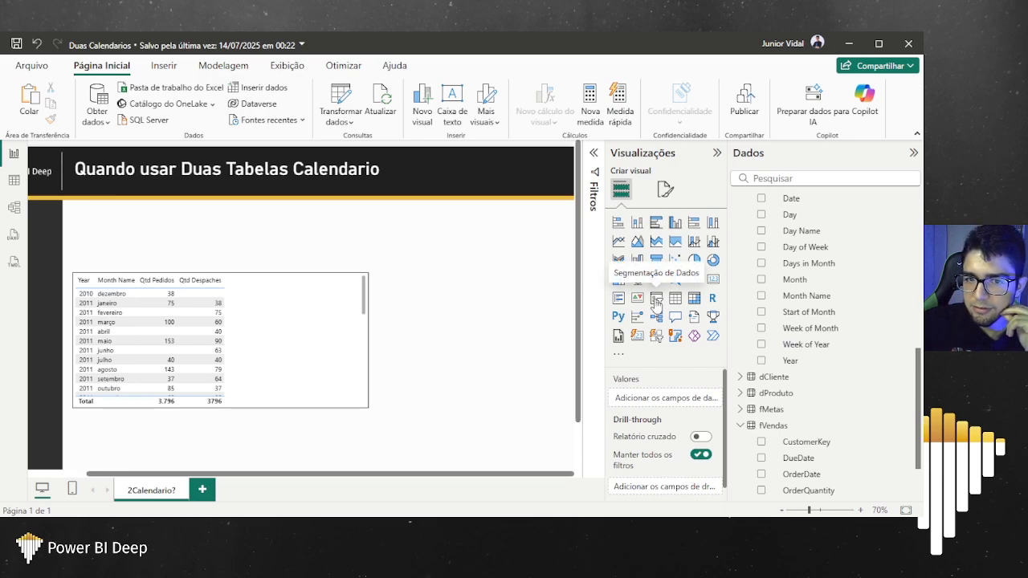
Step: Add a slicer above the table with Year and Month Name from dCalendario
click(656, 302)
drag(104, 224, 322, 212)
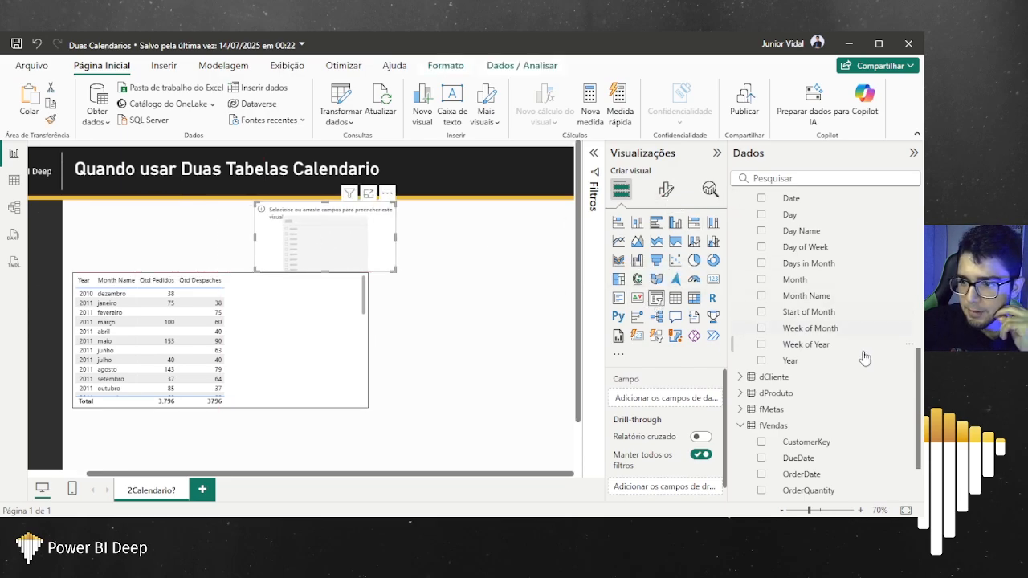
scroll(810, 370, up, 3)
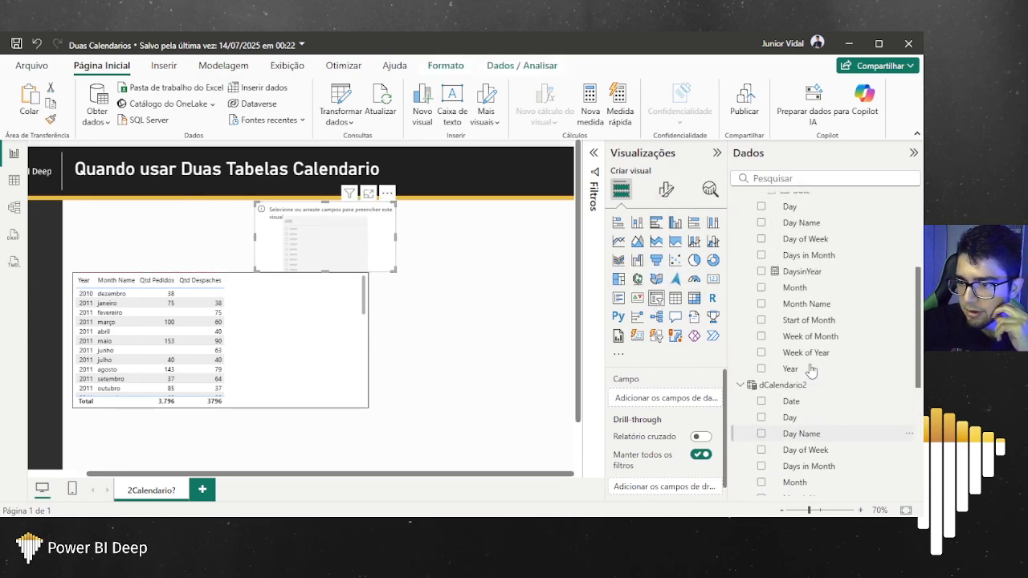
drag(802, 436, 353, 240)
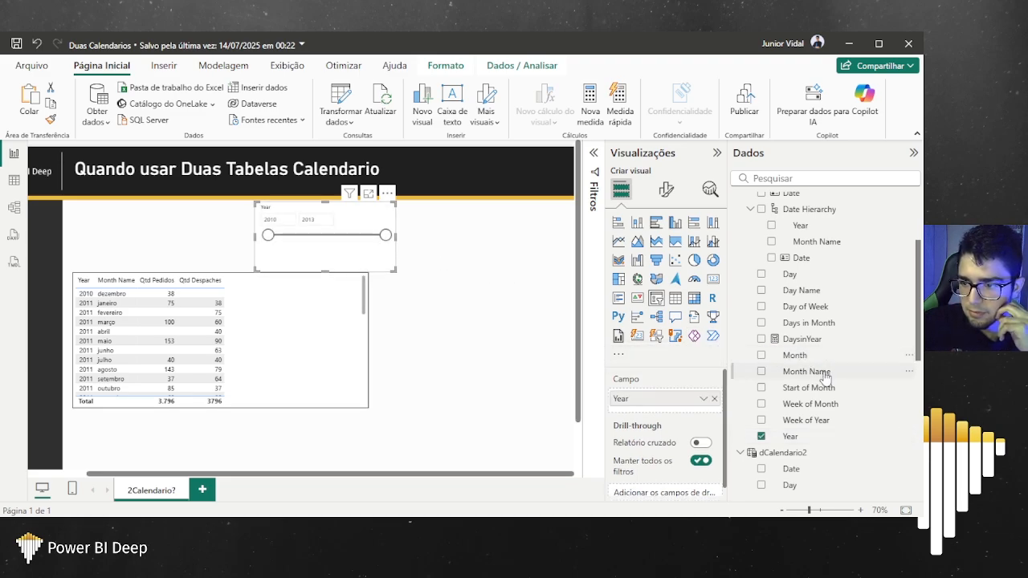
drag(824, 375, 337, 257)
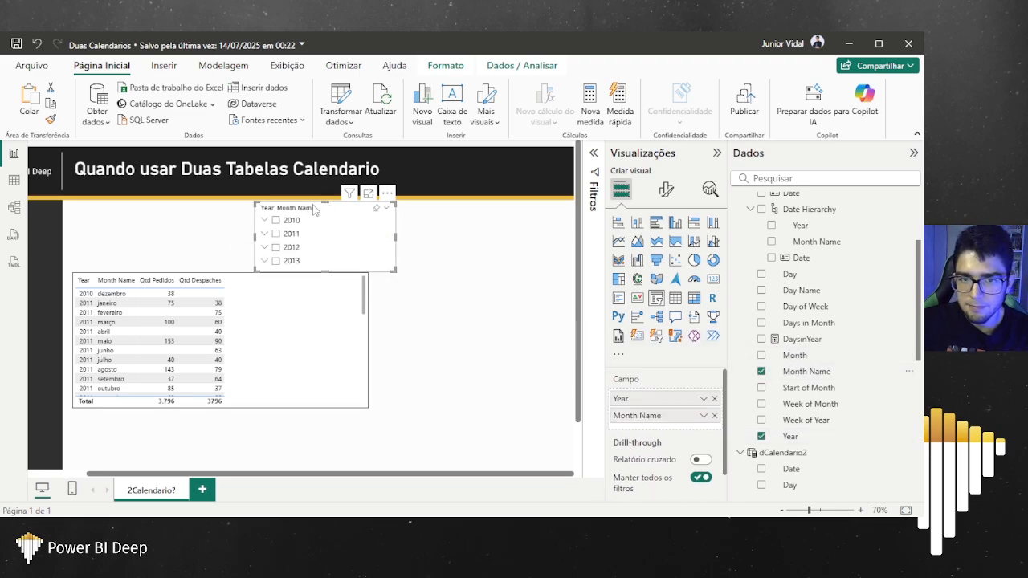
Step: Set the new slicer's style to Suspenso
click(665, 190)
click(659, 249)
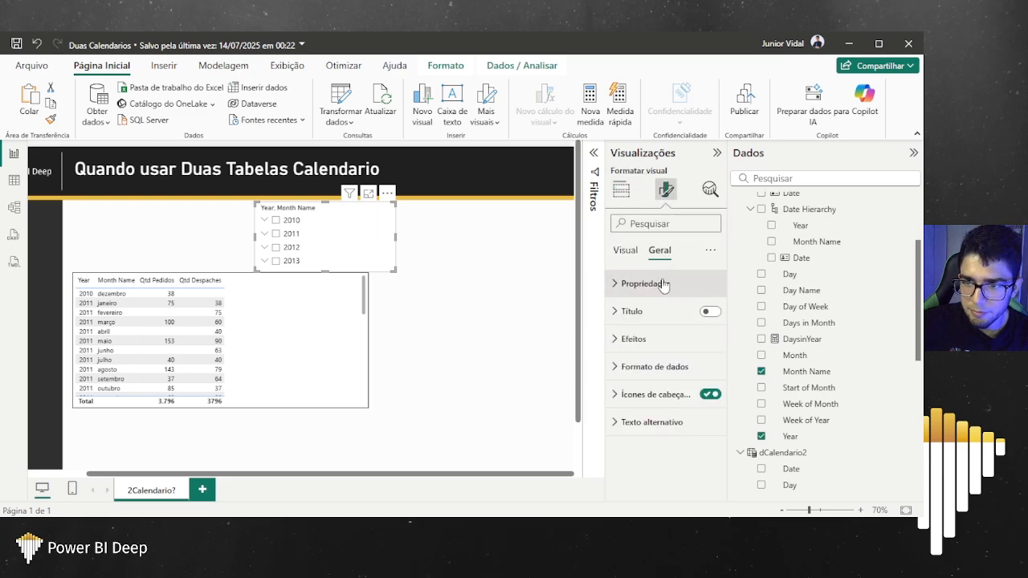
click(663, 285)
click(624, 250)
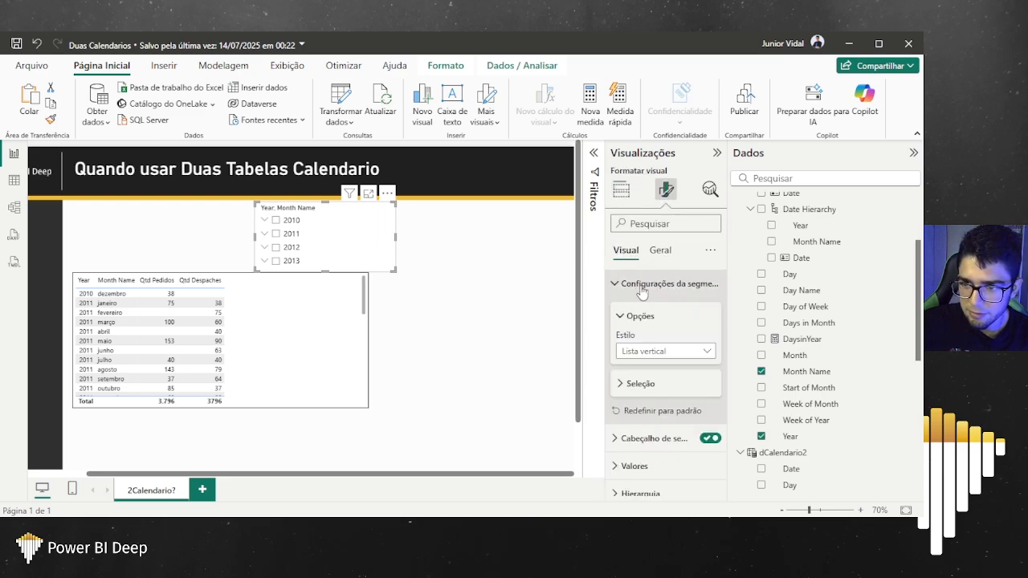
click(673, 351)
click(664, 384)
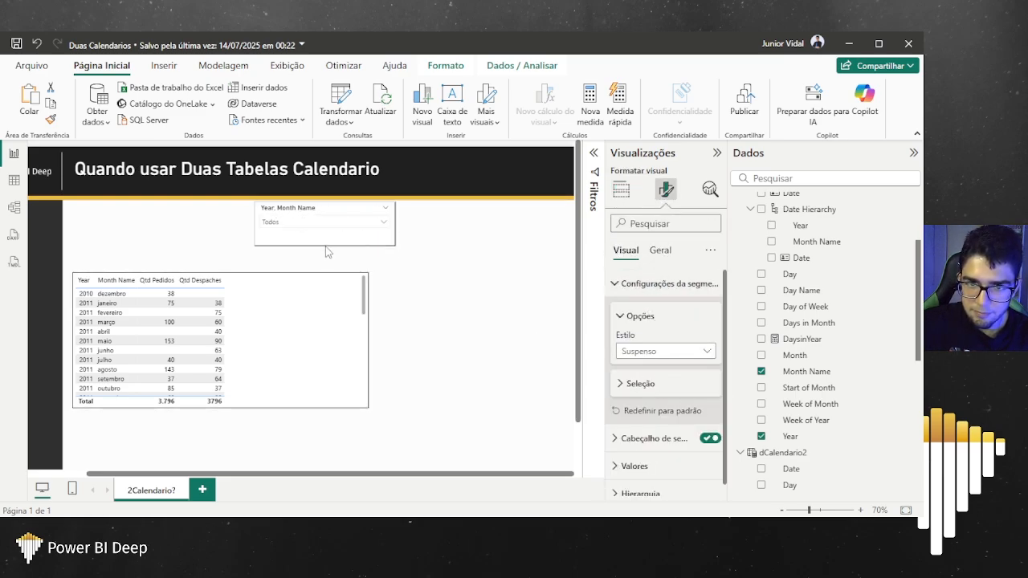
Step: Place a copy of the slicer beside the first and replace its fields with Year and Month from dCalendario2
drag(311, 208, 464, 213)
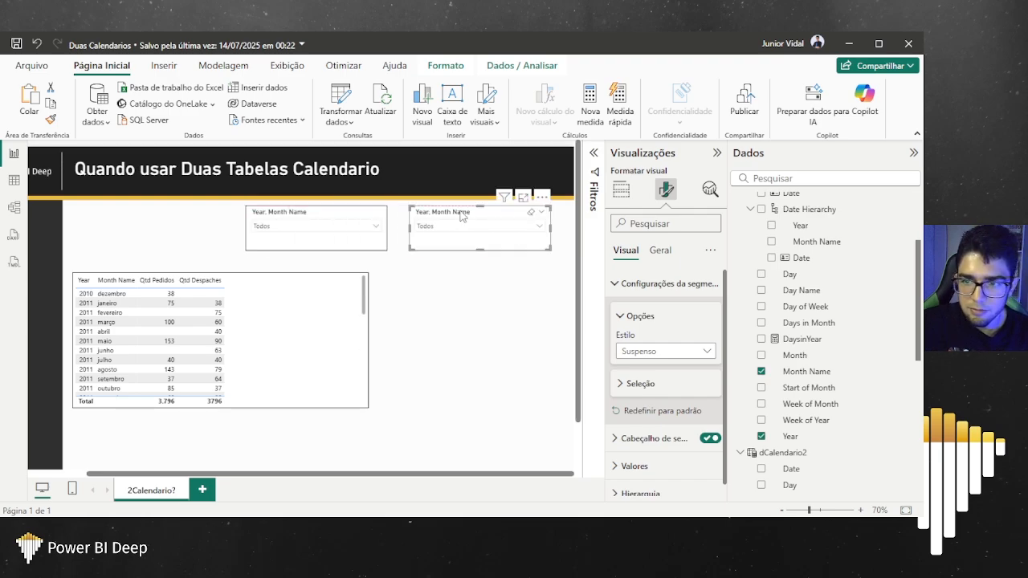
click(624, 195)
click(714, 416)
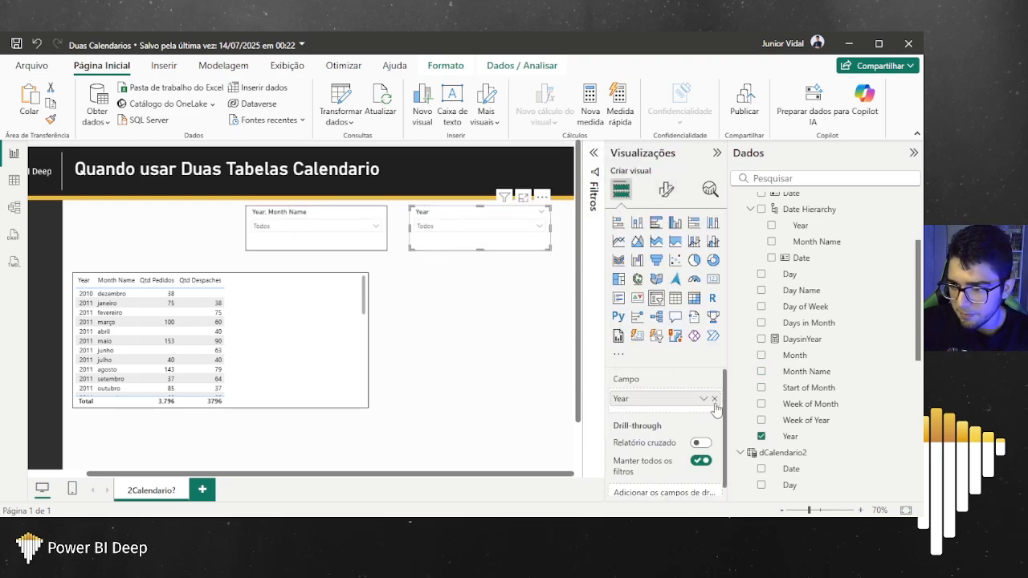
click(714, 401)
scroll(812, 386, down, 3)
drag(792, 428, 680, 394)
drag(807, 348, 669, 413)
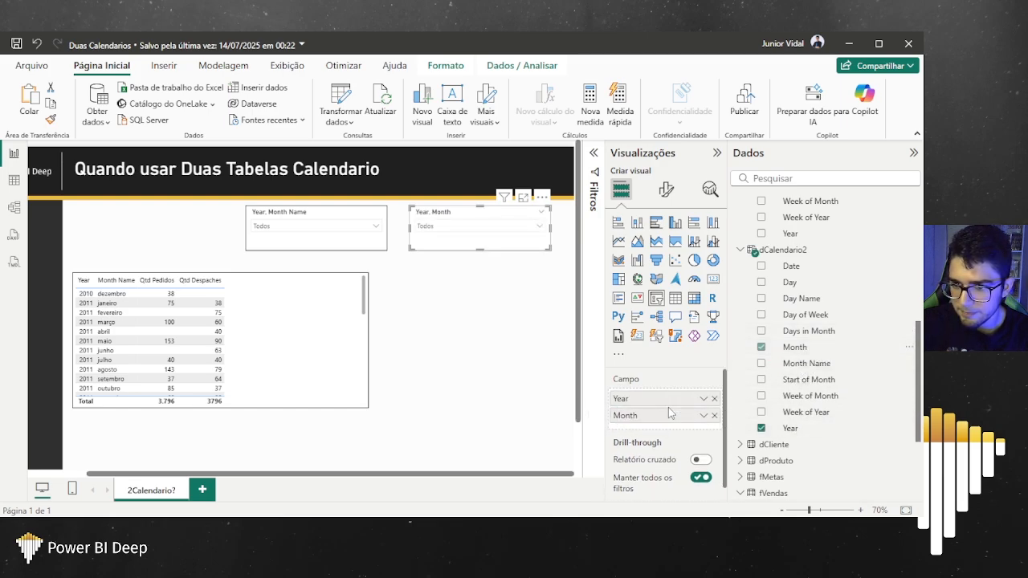
Step: Replace Month with Month Name from dCalendario2 in the second slicer
click(344, 235)
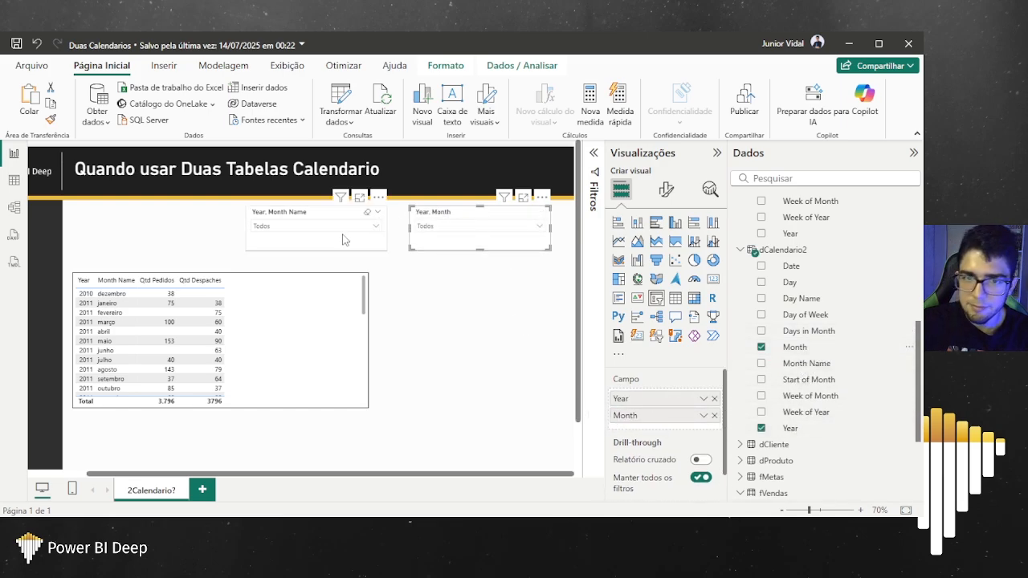
click(441, 225)
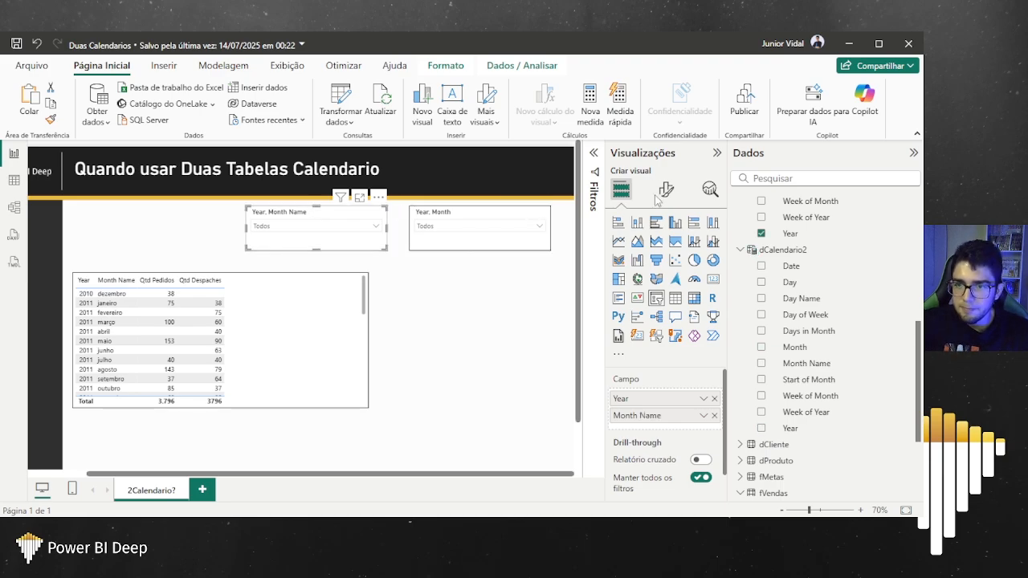
click(491, 240)
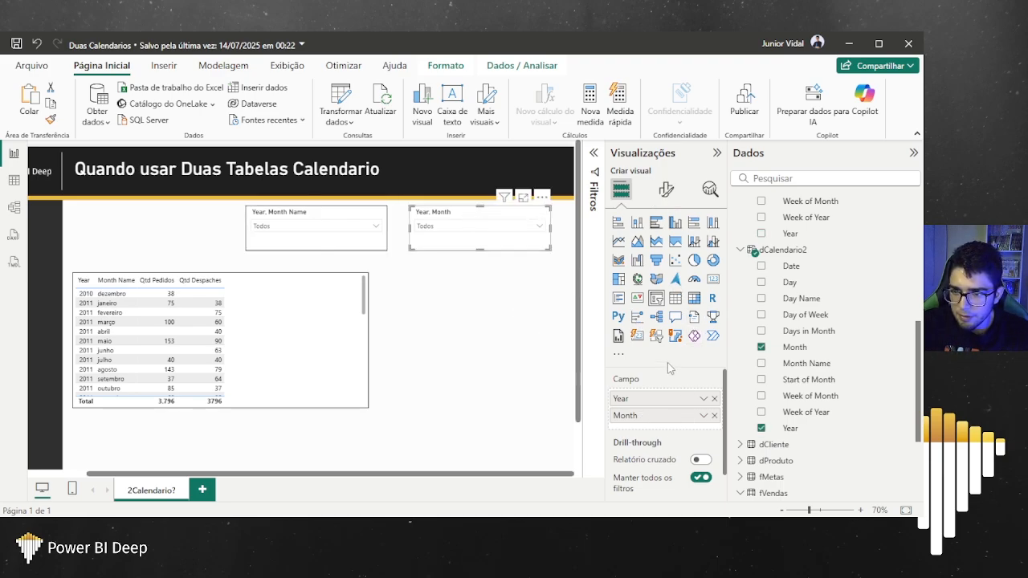
click(714, 415)
drag(811, 363, 679, 409)
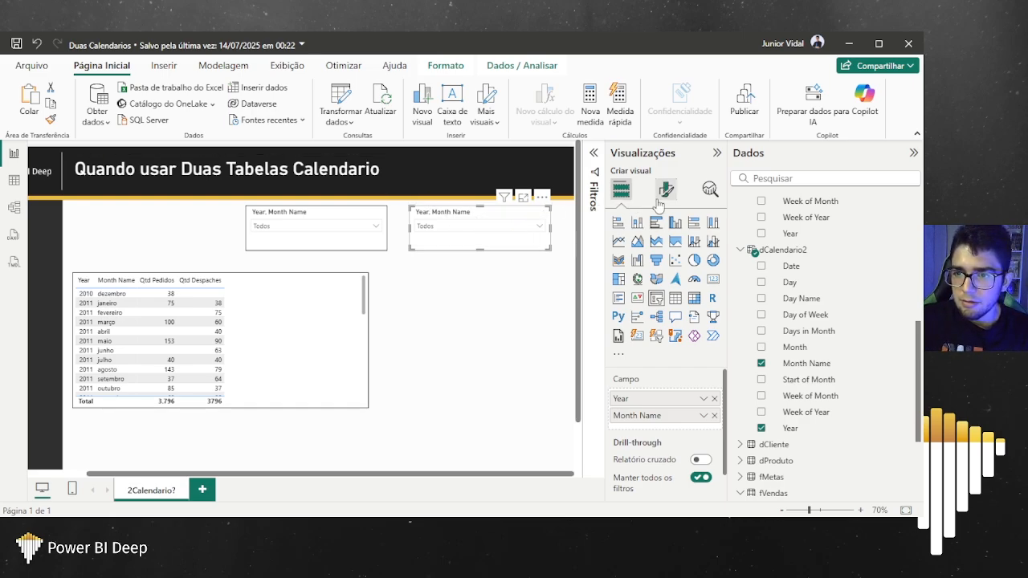
Step: Set the header title of the dCalendario slicer to "Data Pedido"
click(334, 216)
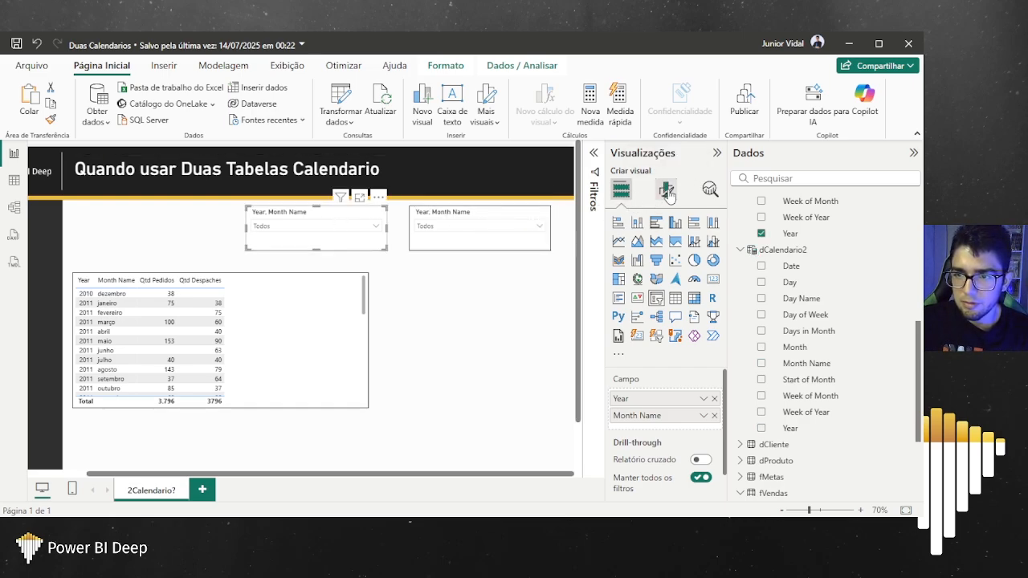
click(666, 190)
click(671, 314)
triple_click(653, 379)
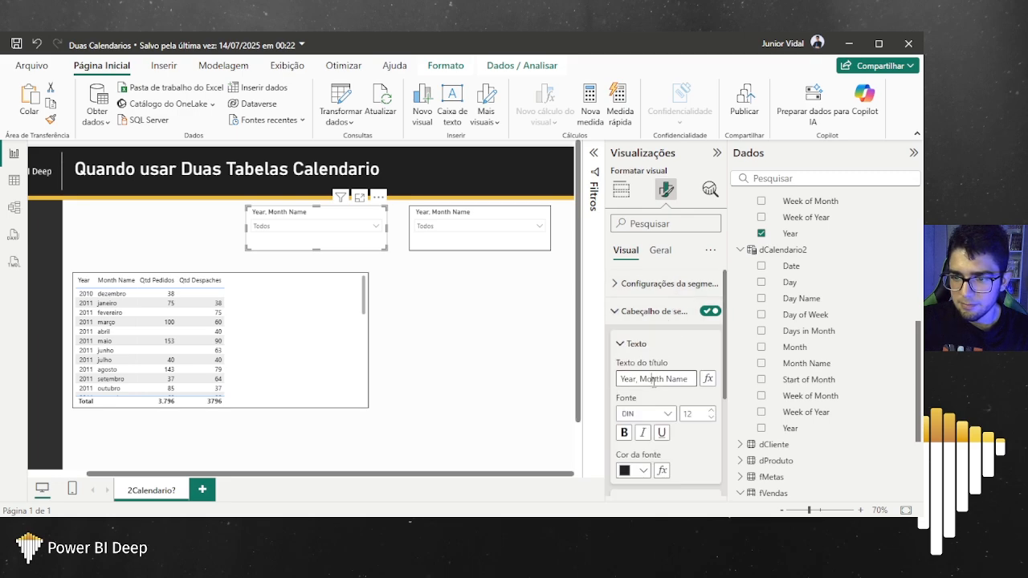
text(Data Pedido)
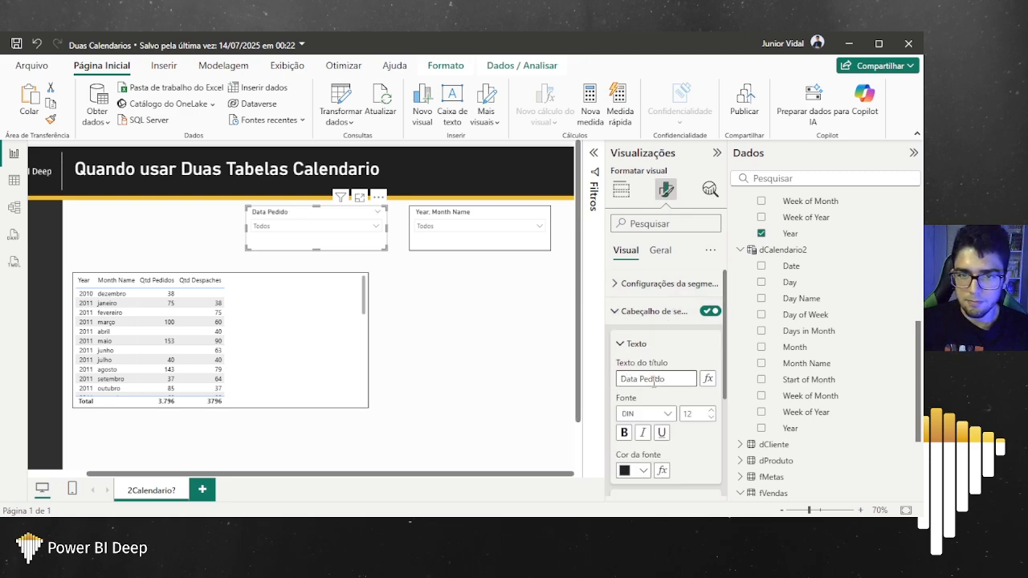
Step: Set the header title of the dCalendario2 slicer to "Data Despache"
click(467, 219)
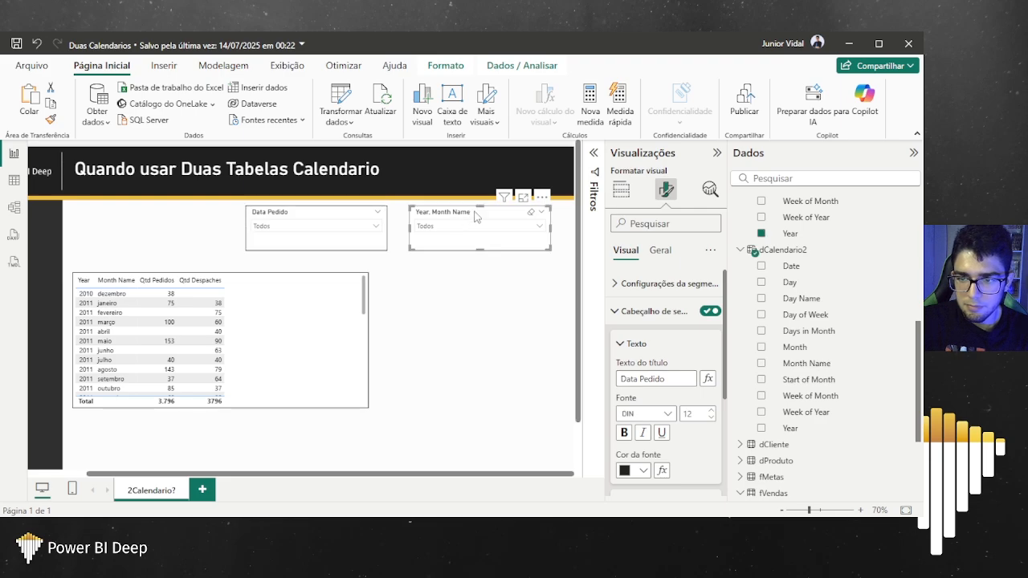
triple_click(658, 379)
text(Data Despache)
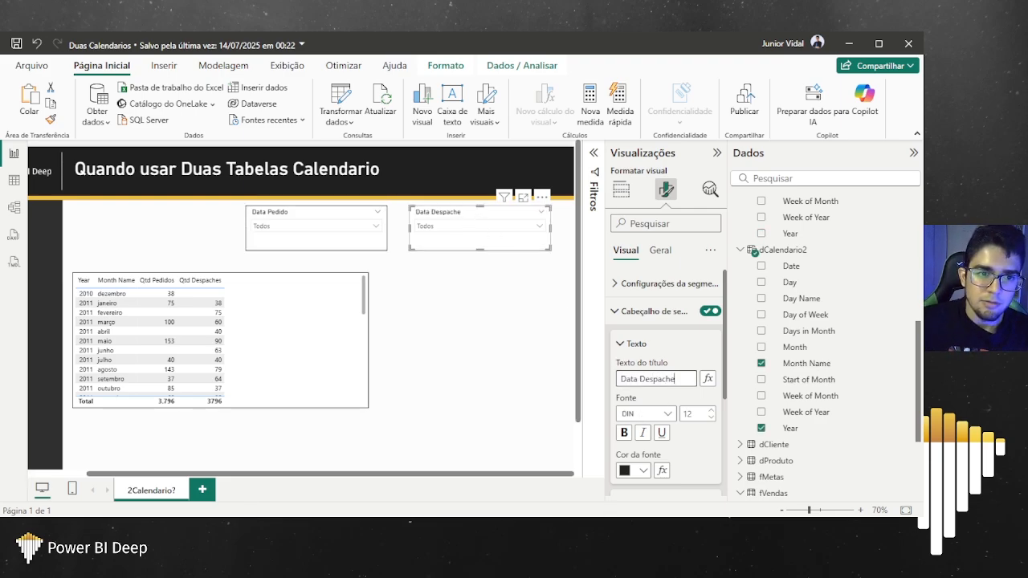
Step: In the model diagram, move the dCalendario2 table between dCalendario and fVendas
click(14, 207)
scroll(351, 279, down, 6)
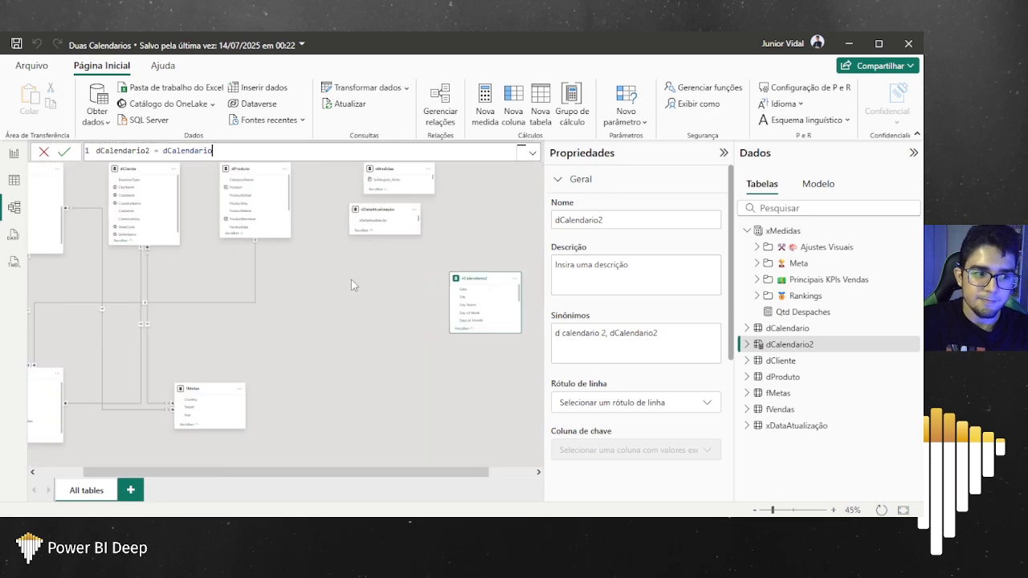
scroll(143, 243, up, 3)
scroll(304, 267, down, 1)
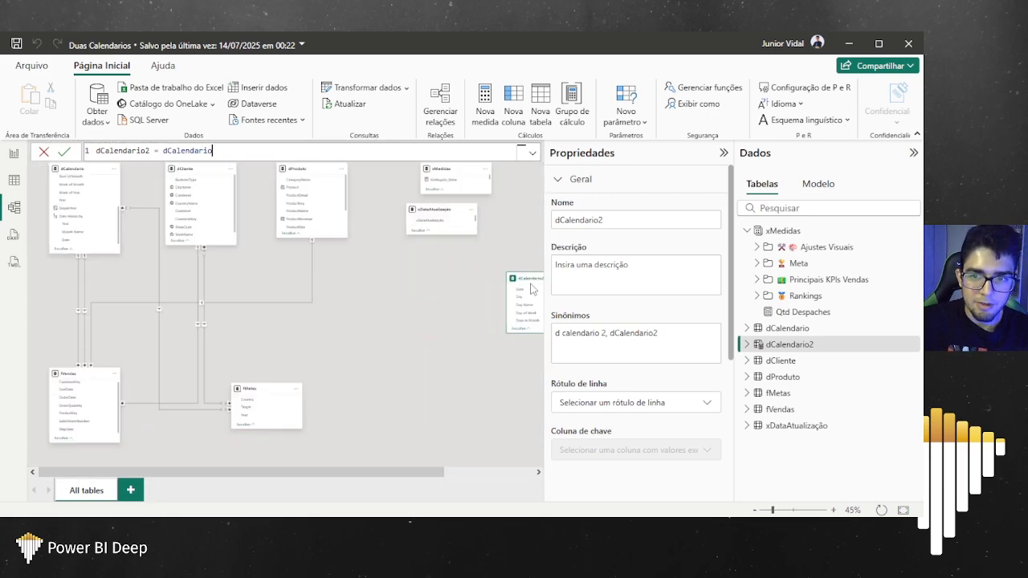
drag(533, 280, 139, 273)
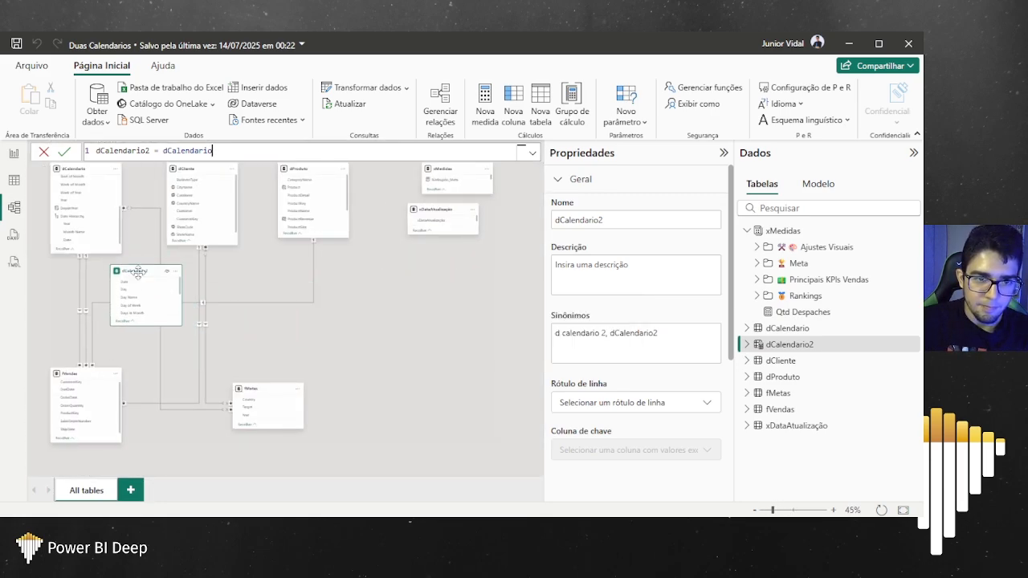
Step: Create an active many-to-one relationship from ShipDate in fVendas to Date in dCalendario2 with single cross-filter direction
scroll(135, 360, up, 3)
drag(51, 448, 121, 239)
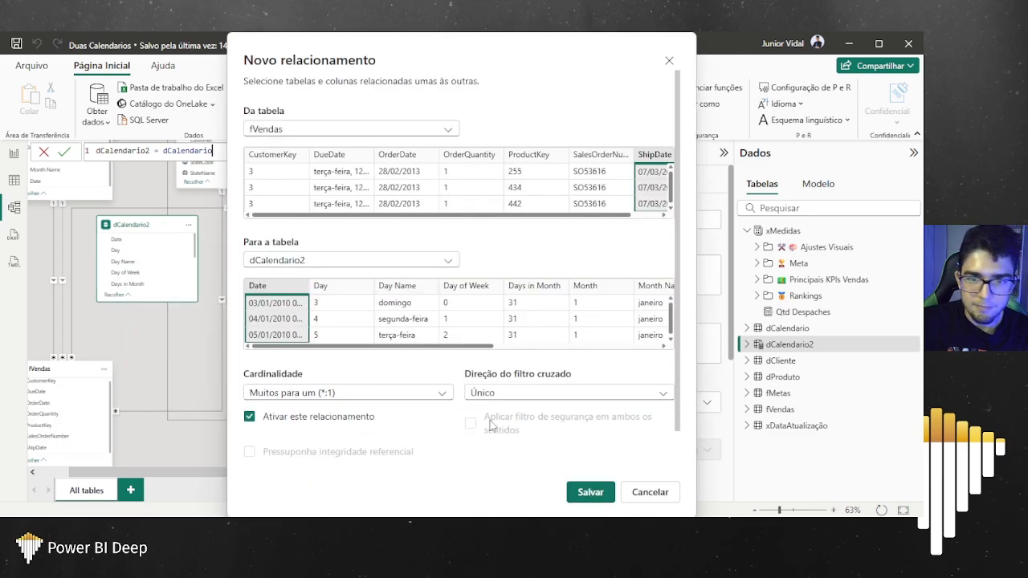
click(590, 491)
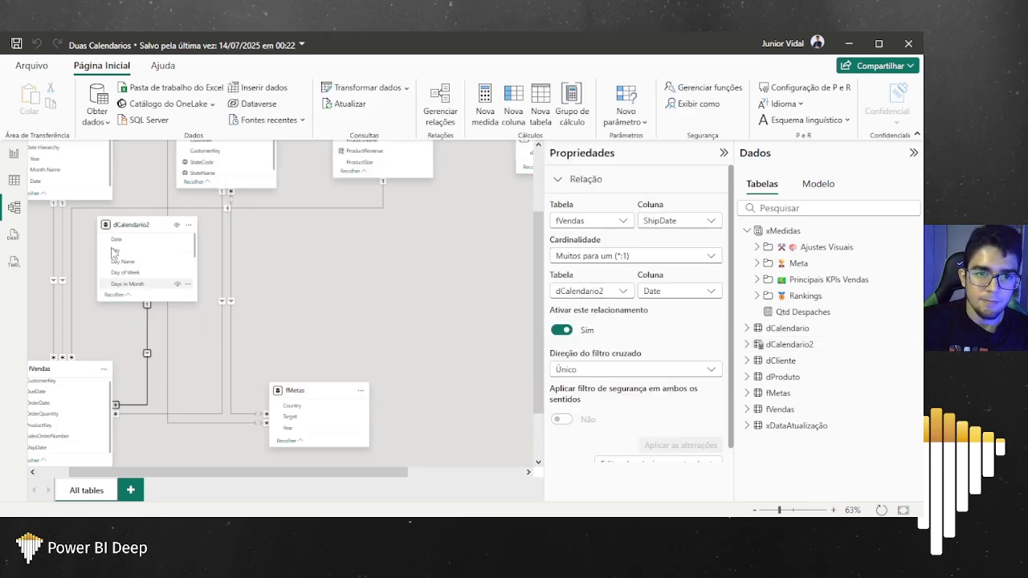
Step: Return to the report page and move the Data Pedido and Data Despache slicers next to each other above the table visual
click(13, 154)
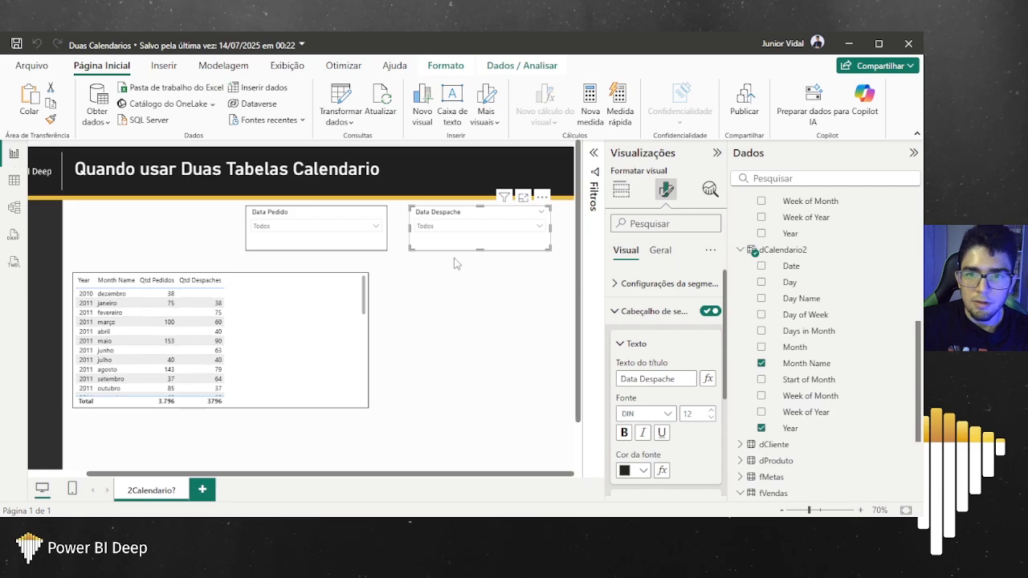
drag(283, 215, 217, 213)
drag(457, 215, 355, 214)
click(273, 225)
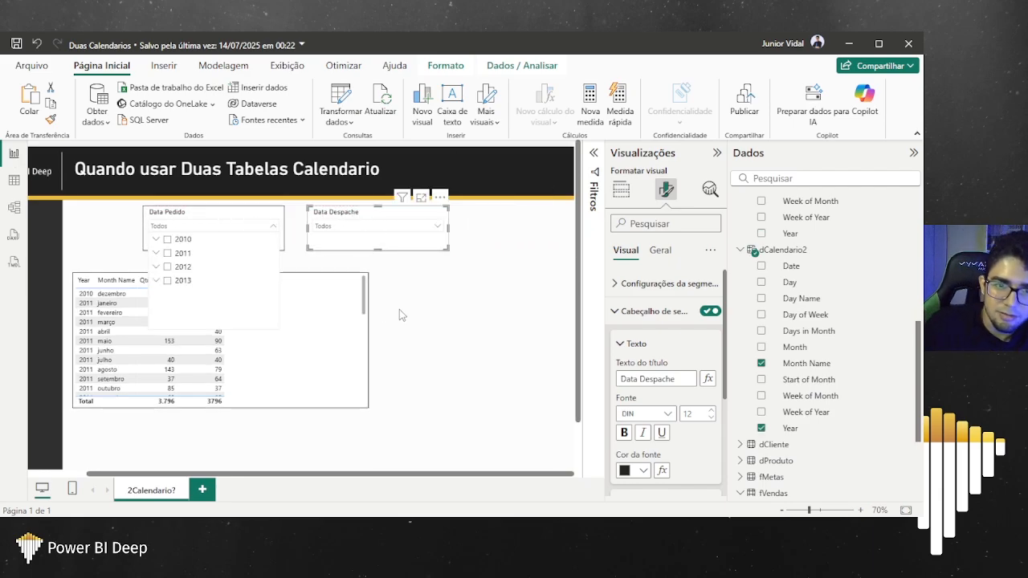
click(176, 384)
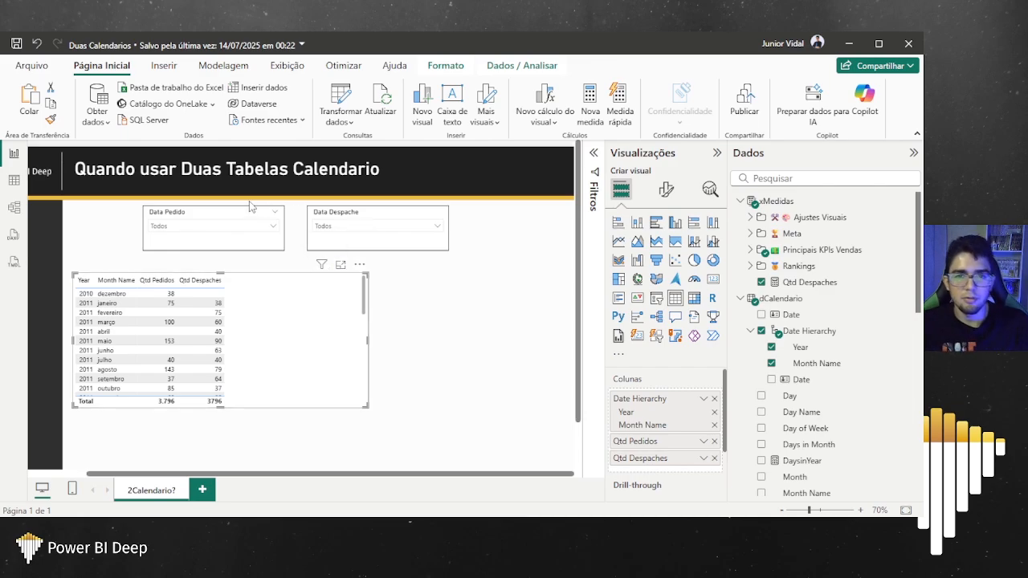
drag(204, 221, 191, 215)
drag(335, 217, 325, 216)
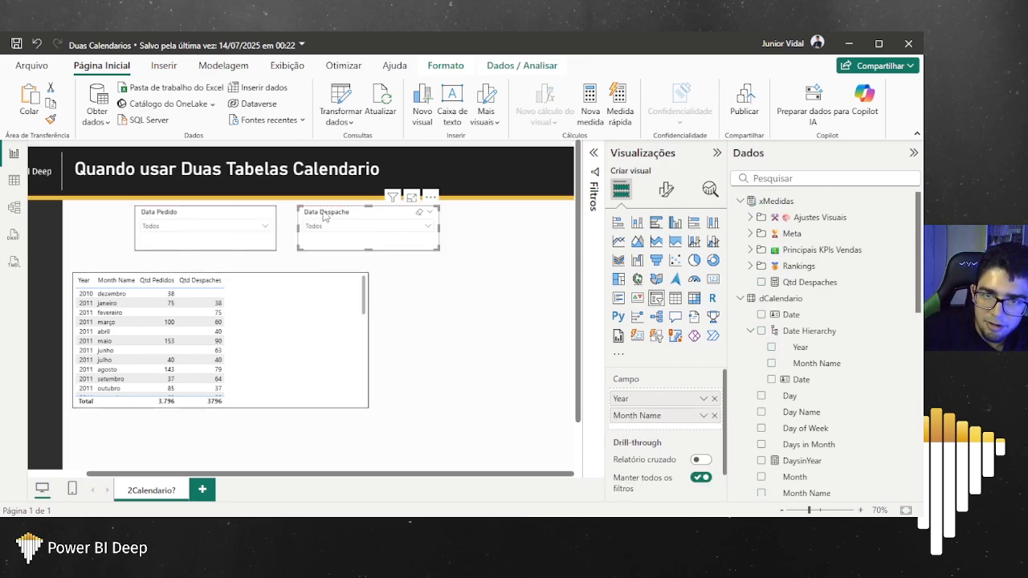
Step: Remove the Qtd Despaches measure from the table visual
click(279, 302)
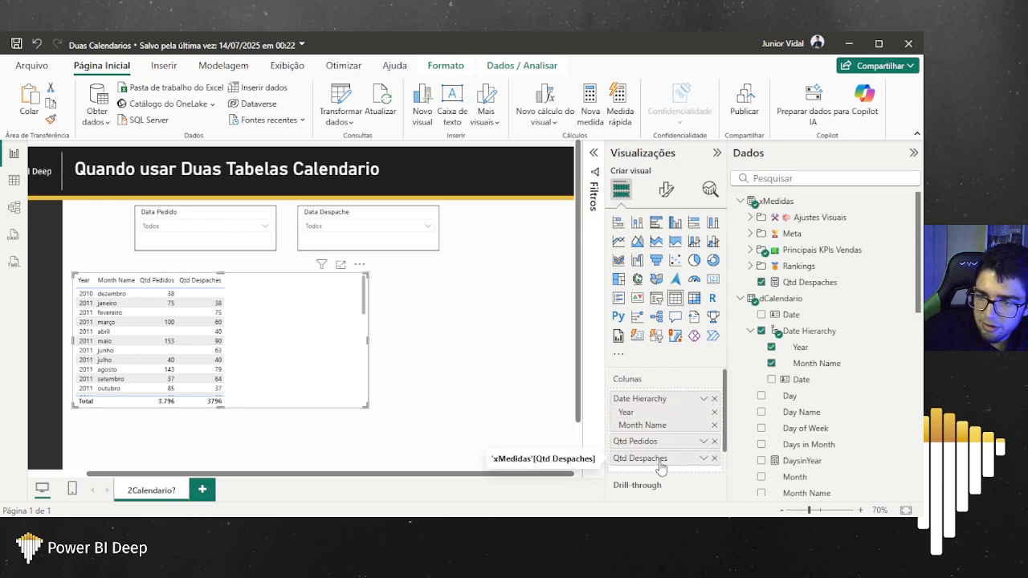
click(714, 459)
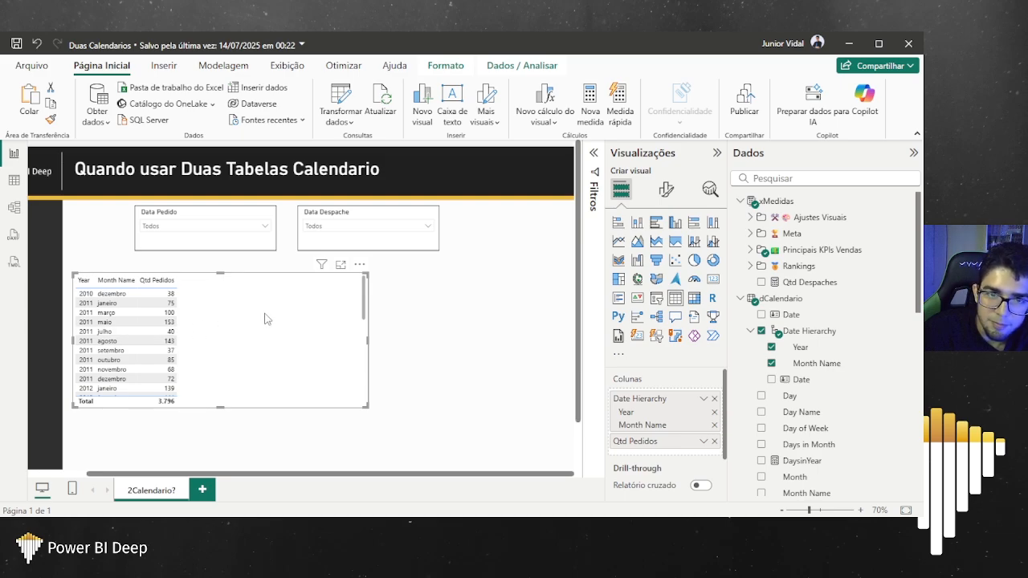
Step: Filter Data Pedido to janeiro 2012 and test Data Despache with janeiro, fevereiro and março 2012, ending on fevereiro
click(230, 226)
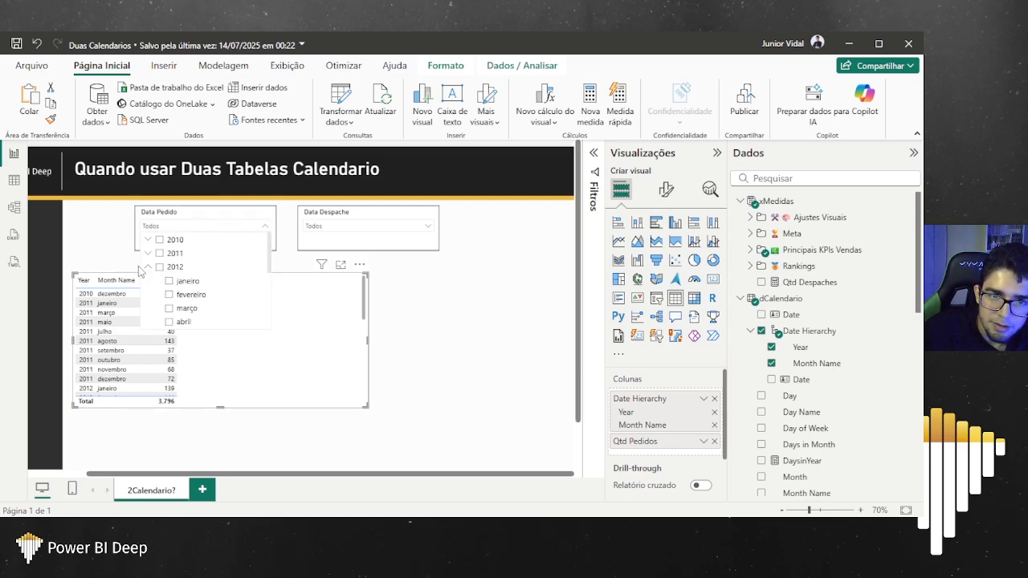
click(178, 285)
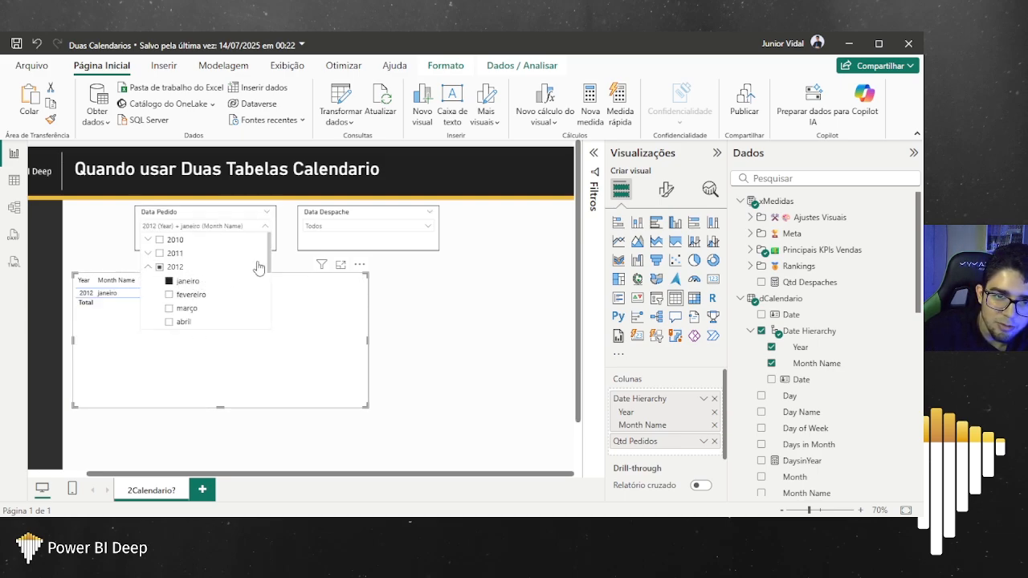
click(335, 228)
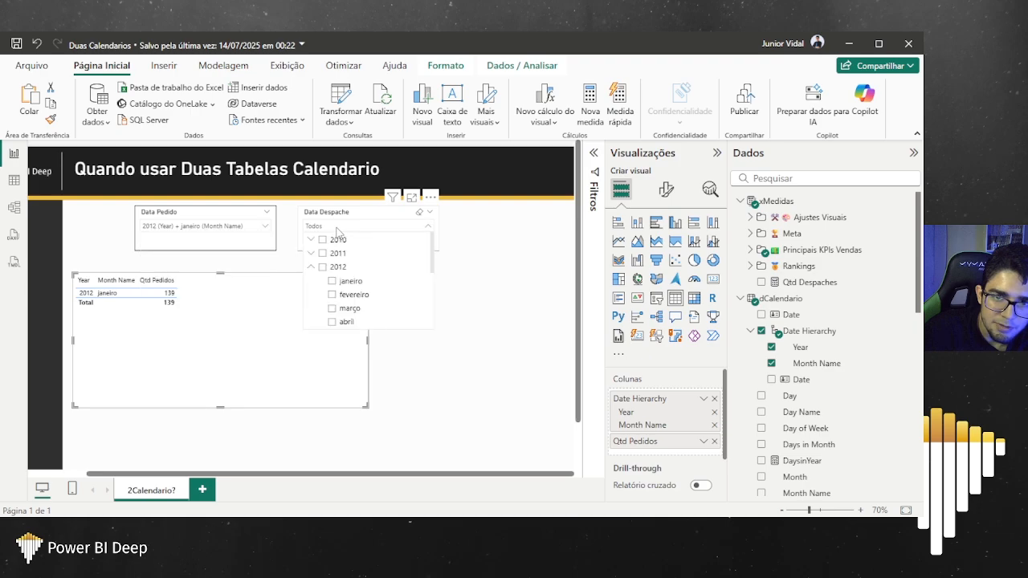
click(344, 283)
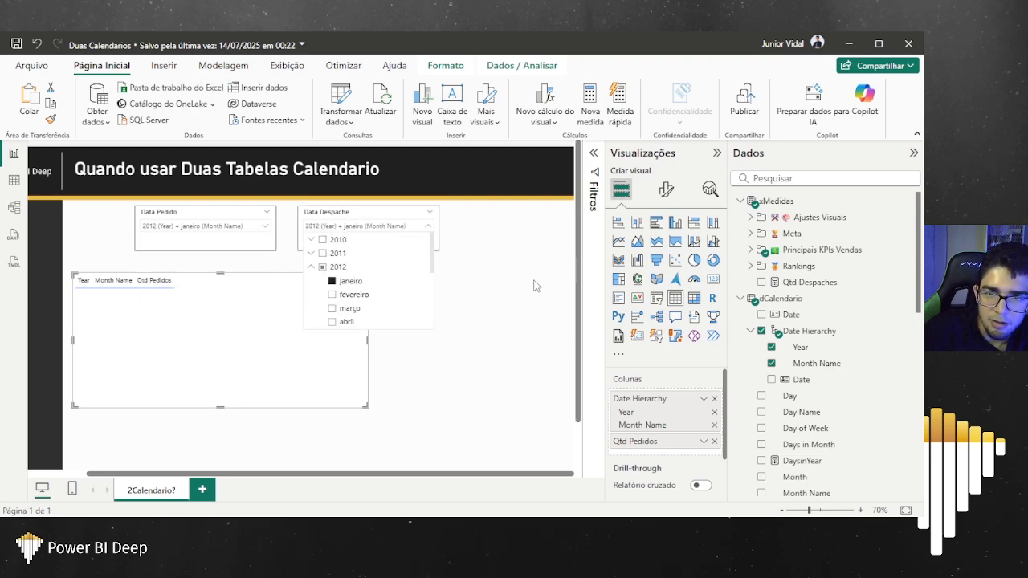
click(360, 297)
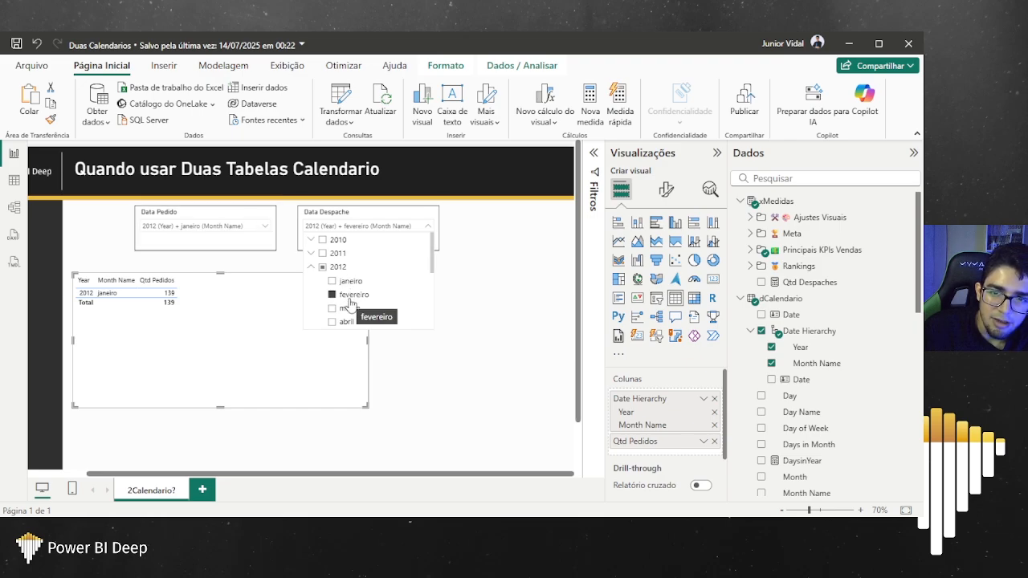
click(346, 308)
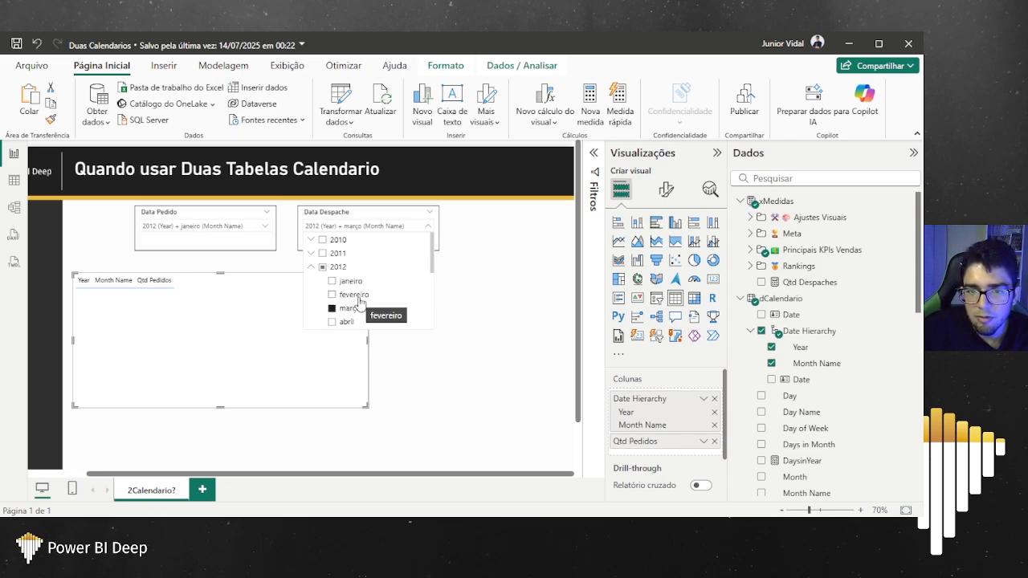
click(354, 294)
Step: Clear the selections in the Data Despache and Data Pedido slicers
click(418, 213)
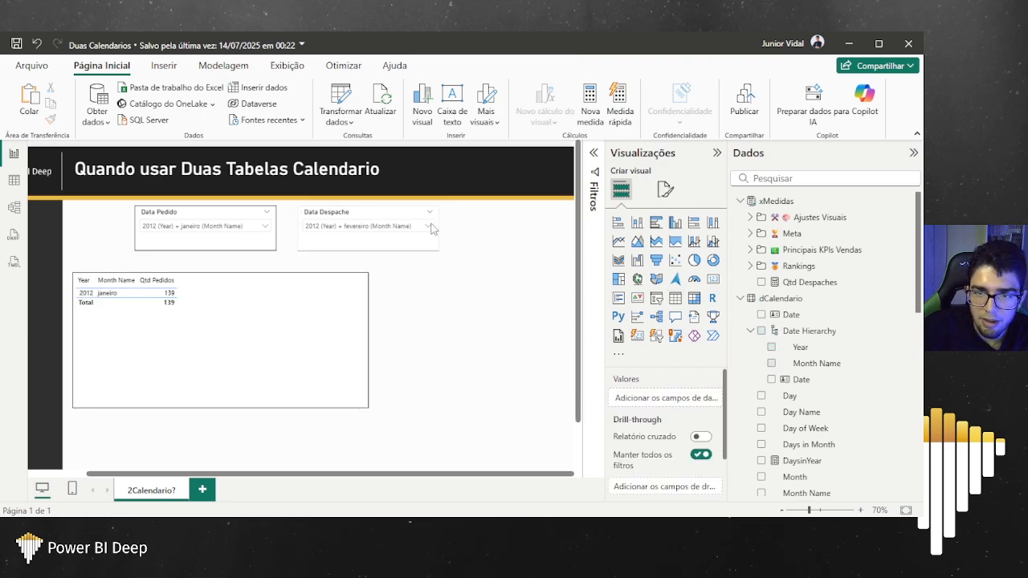
click(418, 212)
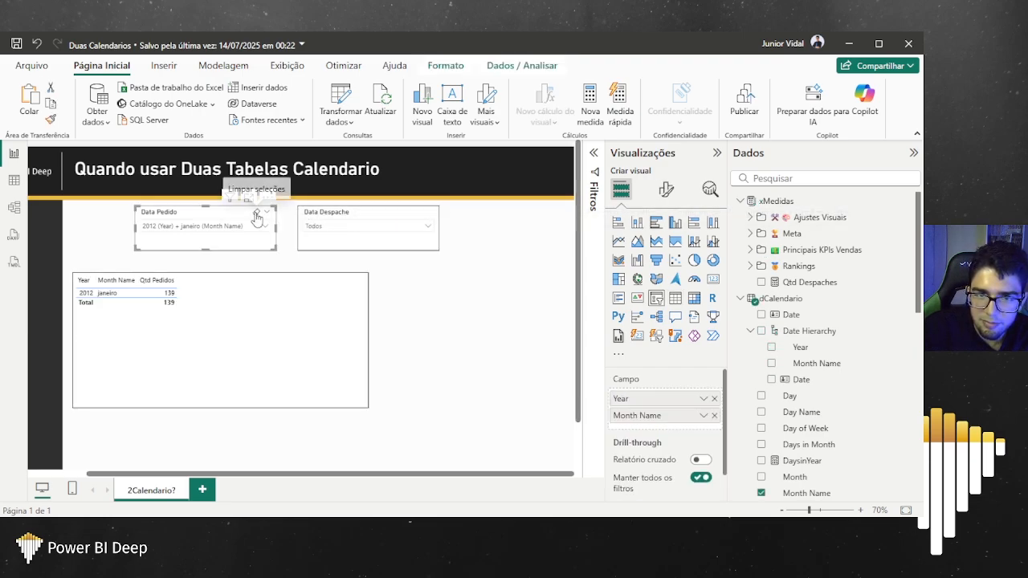
click(256, 212)
Step: Replace Year and Month Name in the Data Pedido slicer with Date from dCalendario and set its style to Entre
drag(686, 405, 522, 399)
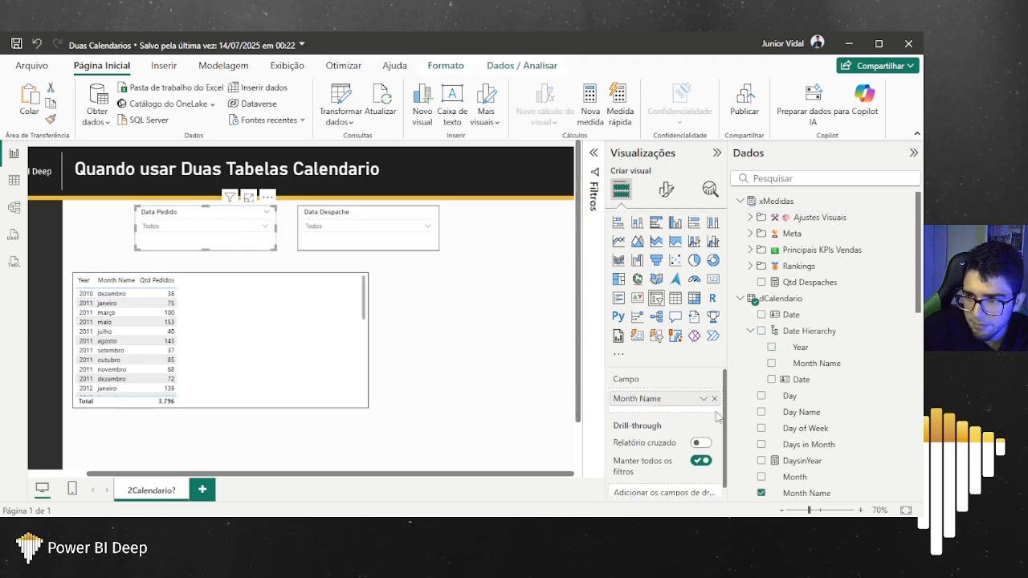
click(713, 398)
drag(791, 315, 682, 399)
click(665, 188)
click(656, 299)
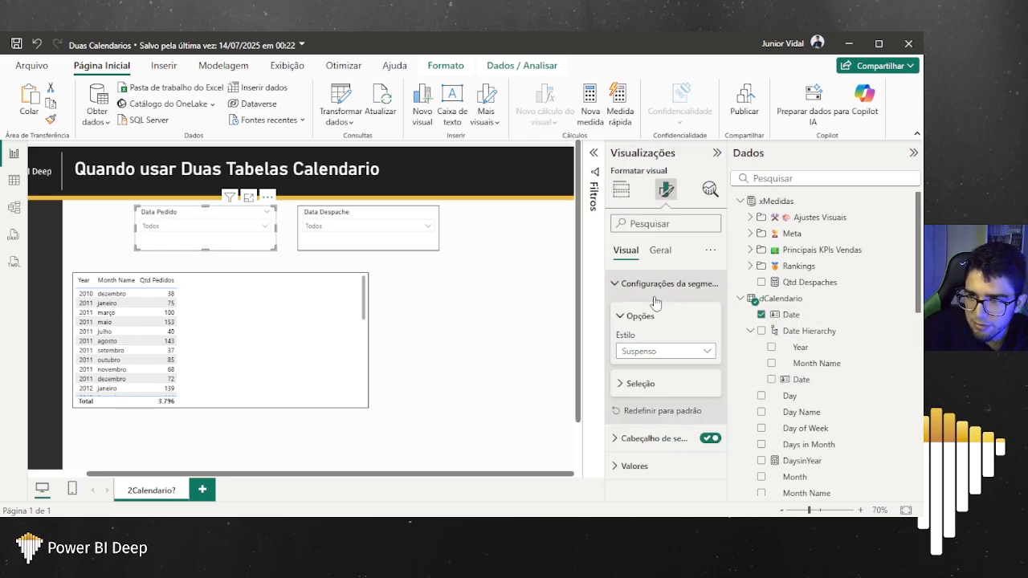
click(672, 353)
click(630, 399)
Step: Replace Year and Month Name in the Data Despache slicer with the Date field from dCalendario2
click(433, 237)
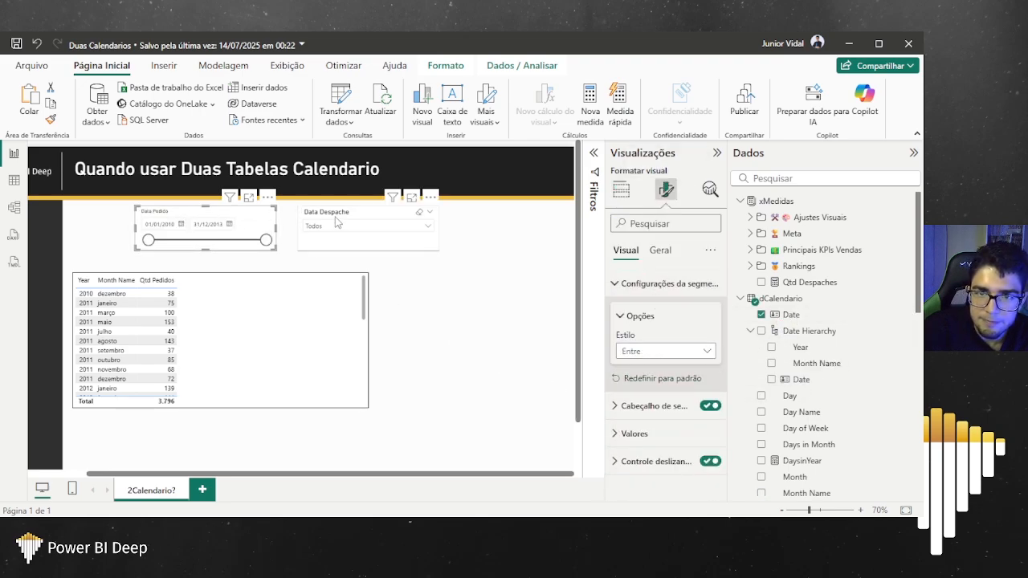
click(681, 351)
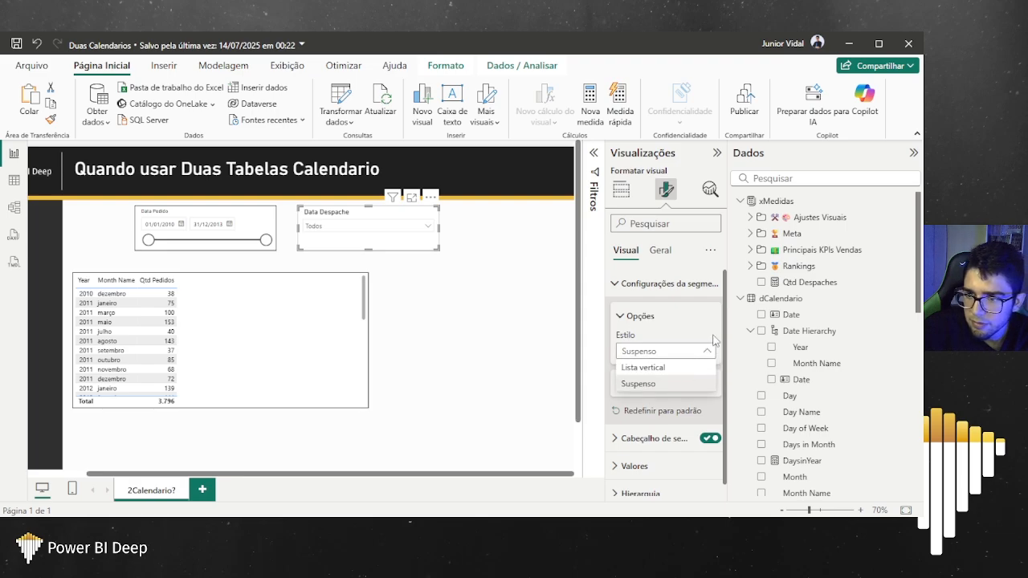
click(629, 193)
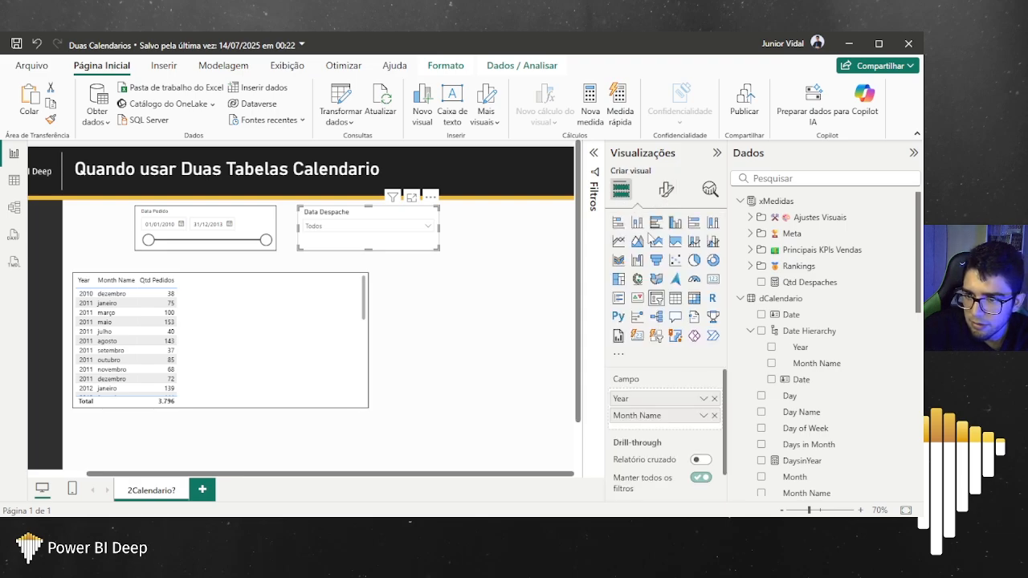
click(714, 398)
click(751, 298)
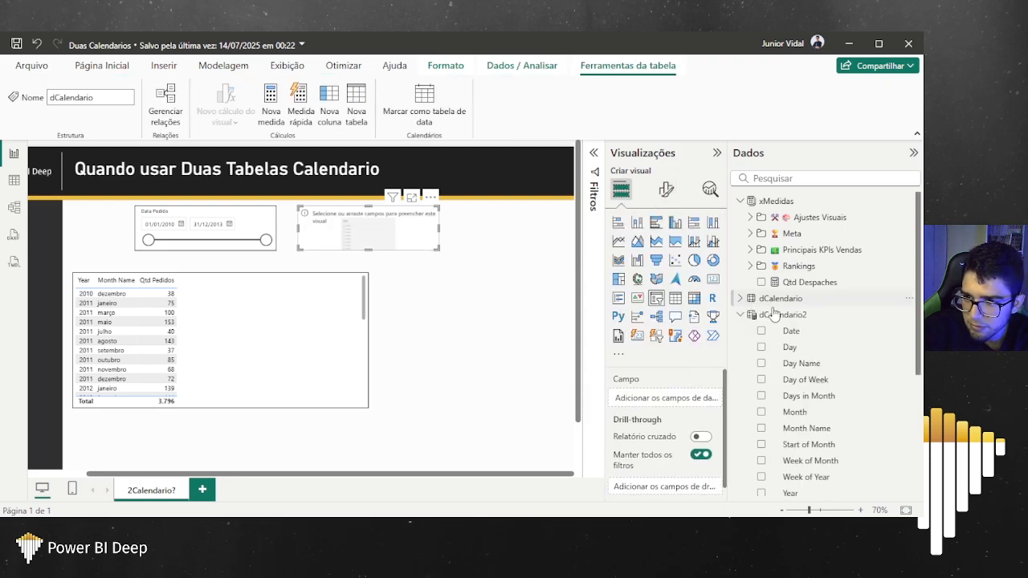
scroll(826, 393, down, 3)
scroll(827, 393, up, 3)
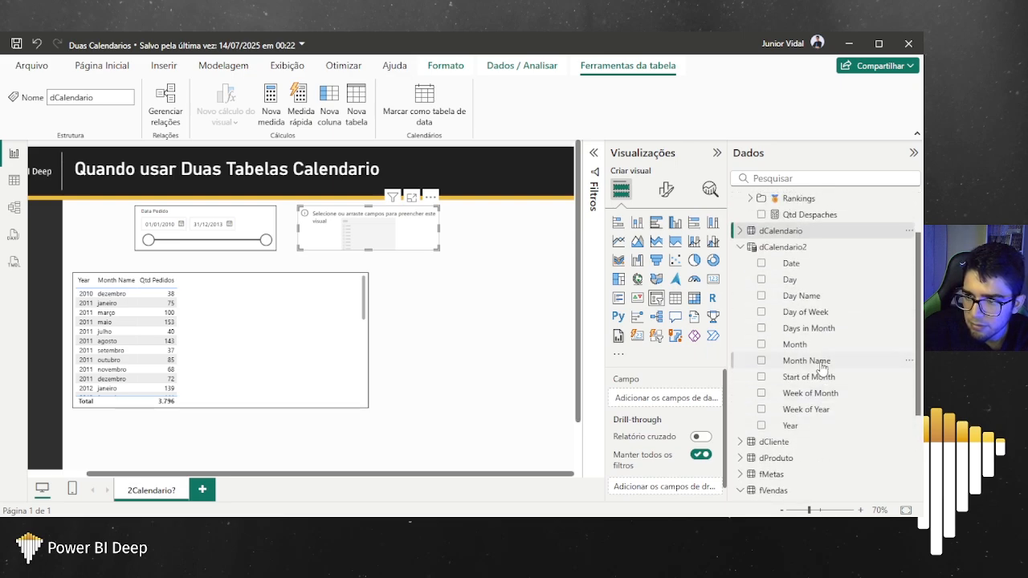
drag(805, 333, 679, 400)
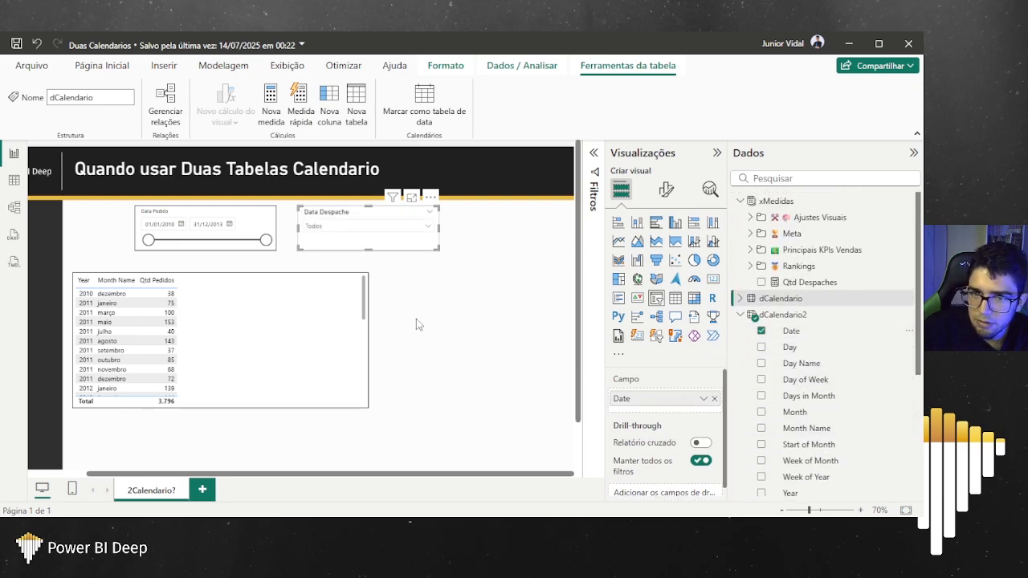
Step: Set the Data Despache slicer's style to Entre
click(666, 190)
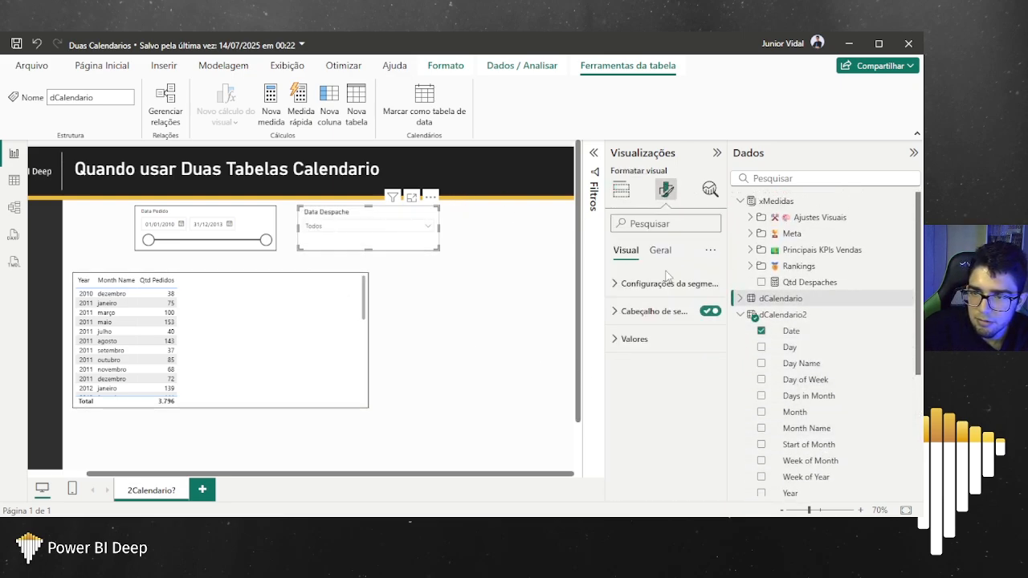
click(668, 283)
click(675, 350)
click(646, 399)
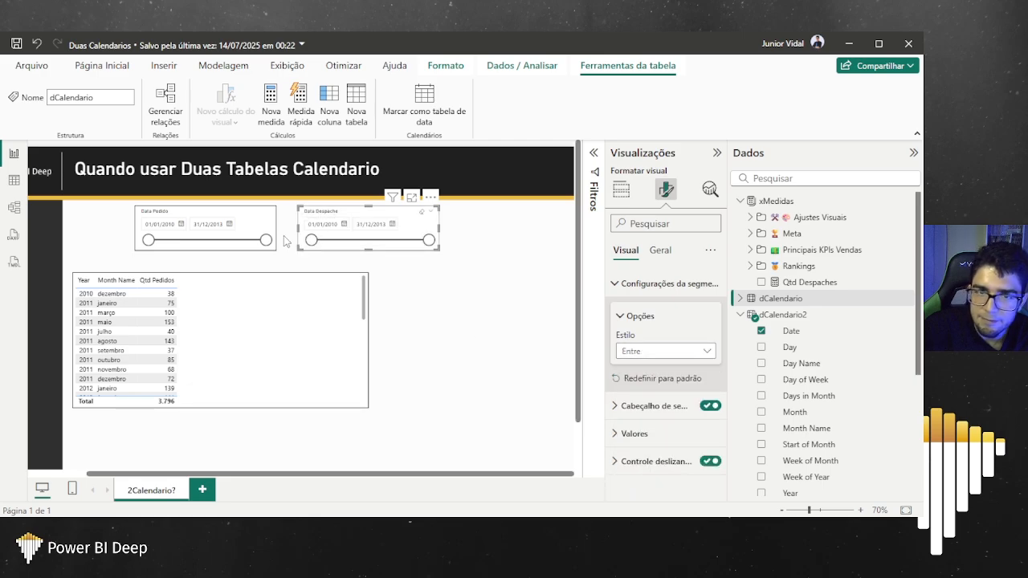
Step: Limit Data Pedido to about 30/07/2010–02/07/2012 and Data Despache to about 14/09/2011–29/05/2012
drag(149, 239, 176, 239)
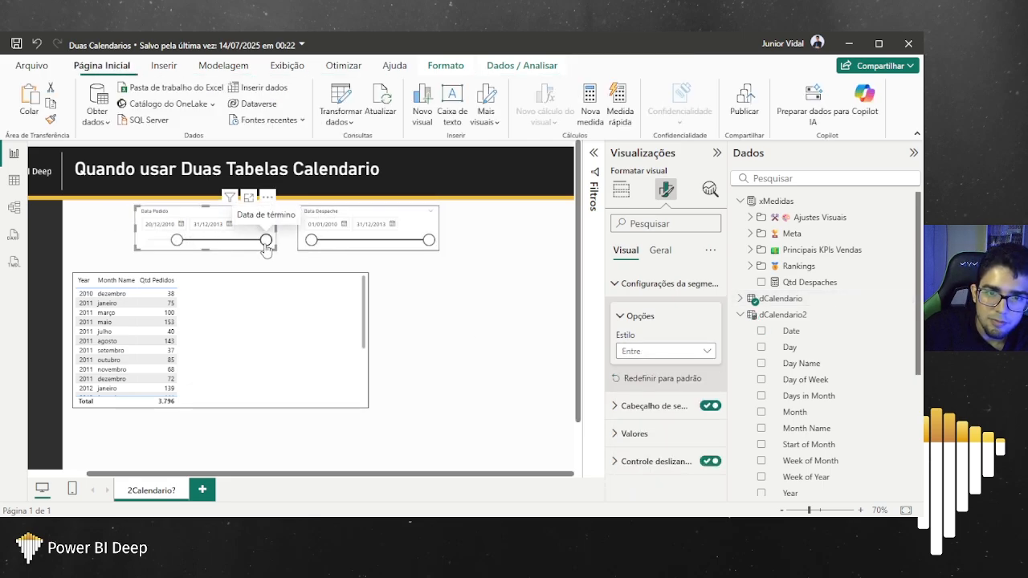
drag(266, 239, 224, 240)
drag(310, 240, 383, 243)
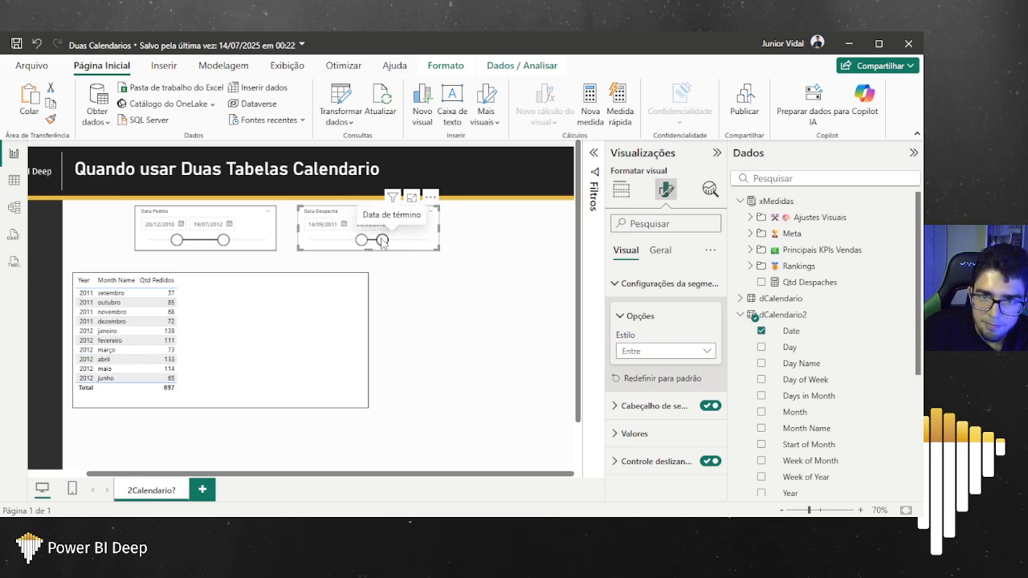
click(466, 249)
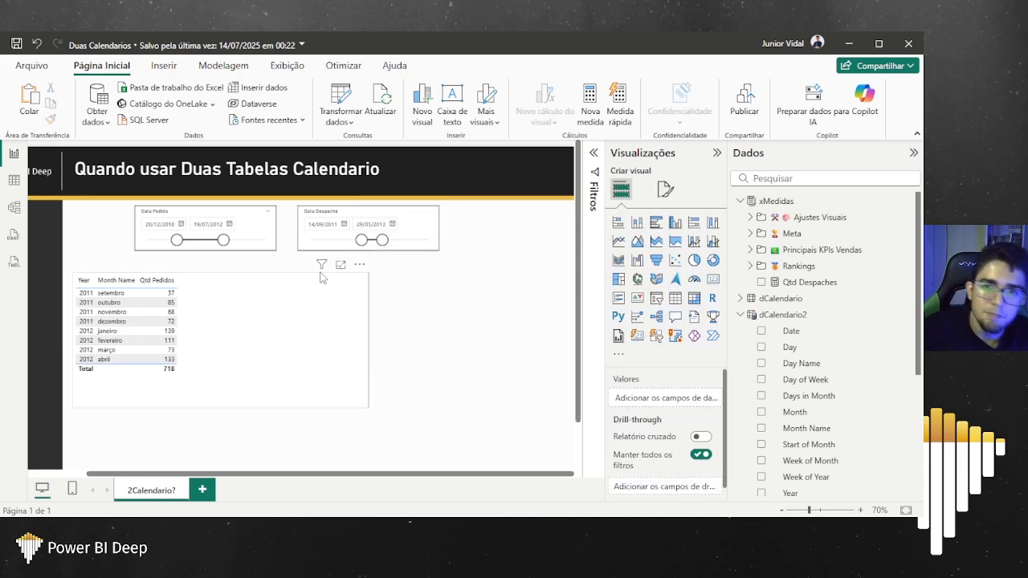
mouse_move(184, 241)
mouse_down()
mouse_move(198, 243)
mouse_move(133, 242)
mouse_move(164, 242)
mouse_up()
mouse_move(242, 245)
mouse_down()
mouse_move(202, 245)
mouse_move(222, 243)
mouse_up()
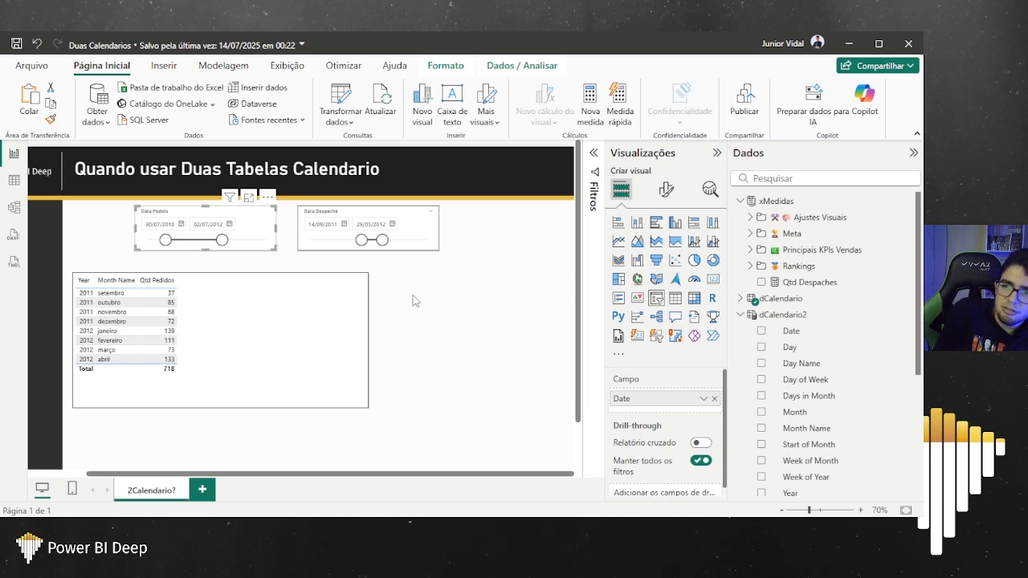
Step: Delete the Data Despache slicer and add the Tempo Médio Despache measure to the table visual
click(354, 215)
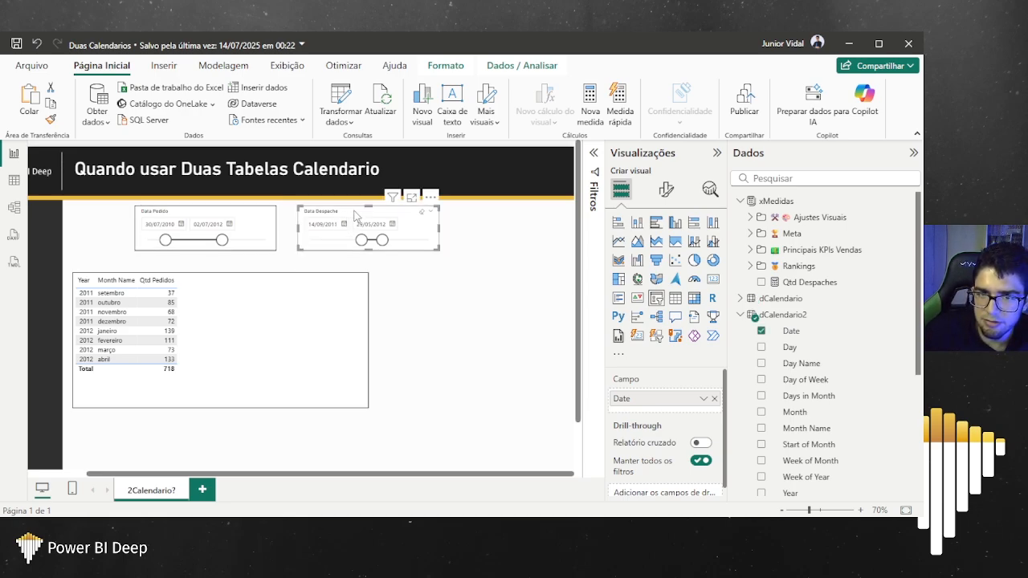
key(Delete)
click(329, 345)
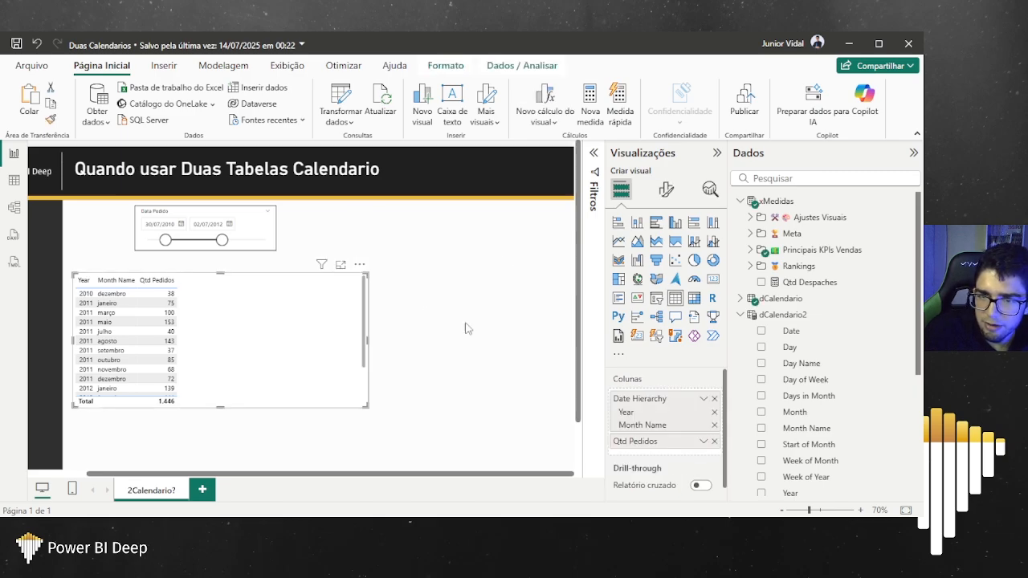
click(749, 250)
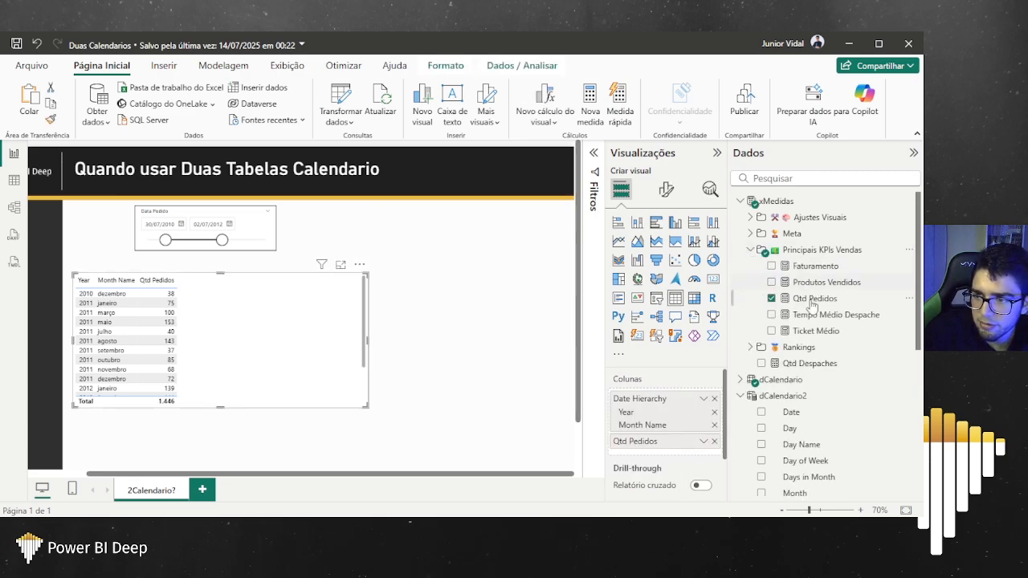
click(809, 316)
scroll(263, 350, down, 2)
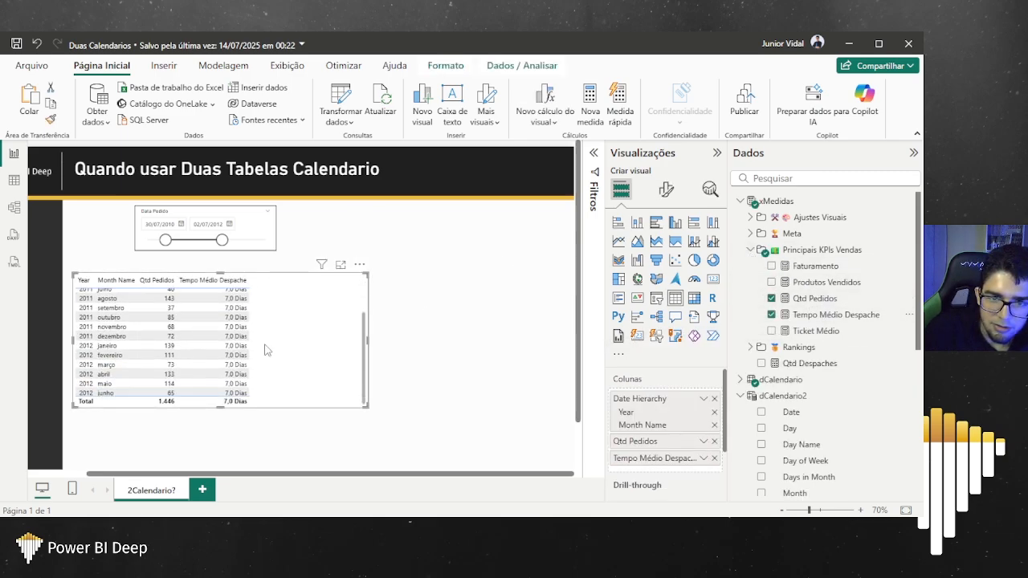
scroll(243, 366, up, 2)
click(411, 291)
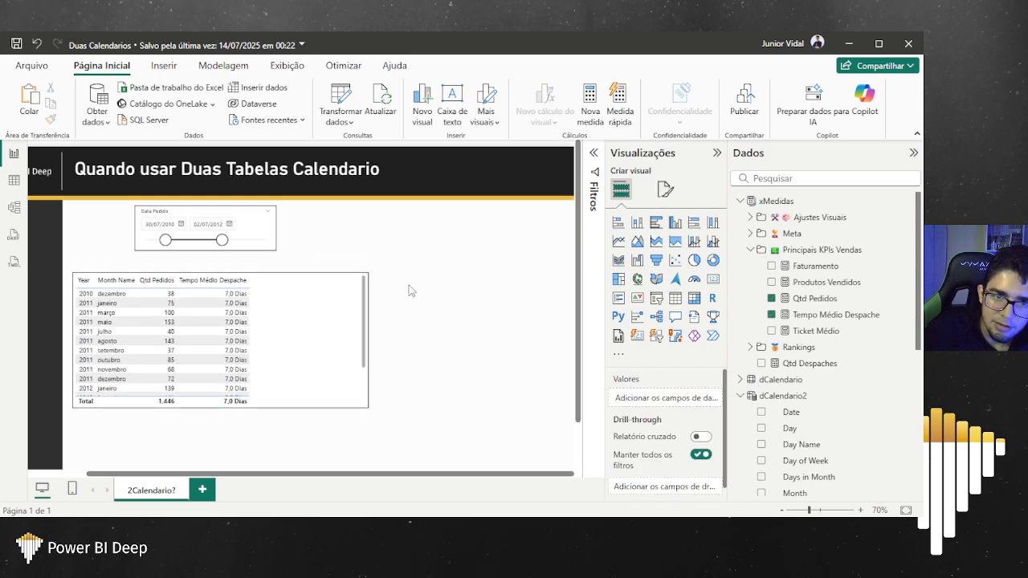
Step: Restore the deleted Data Despache slicer and clear the date selections in both the Data Pedido and Data Despache slicers
click(182, 225)
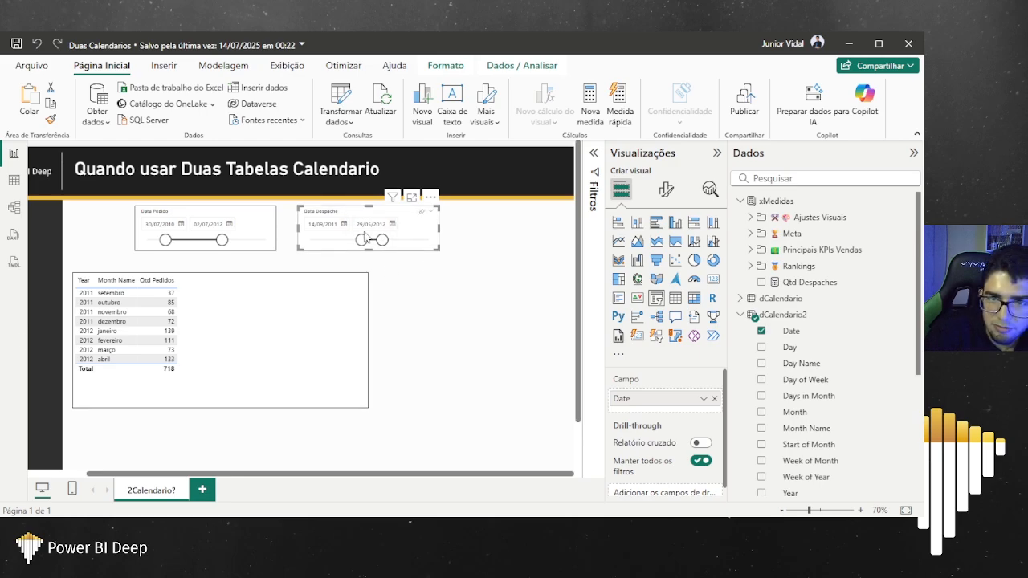
click(258, 212)
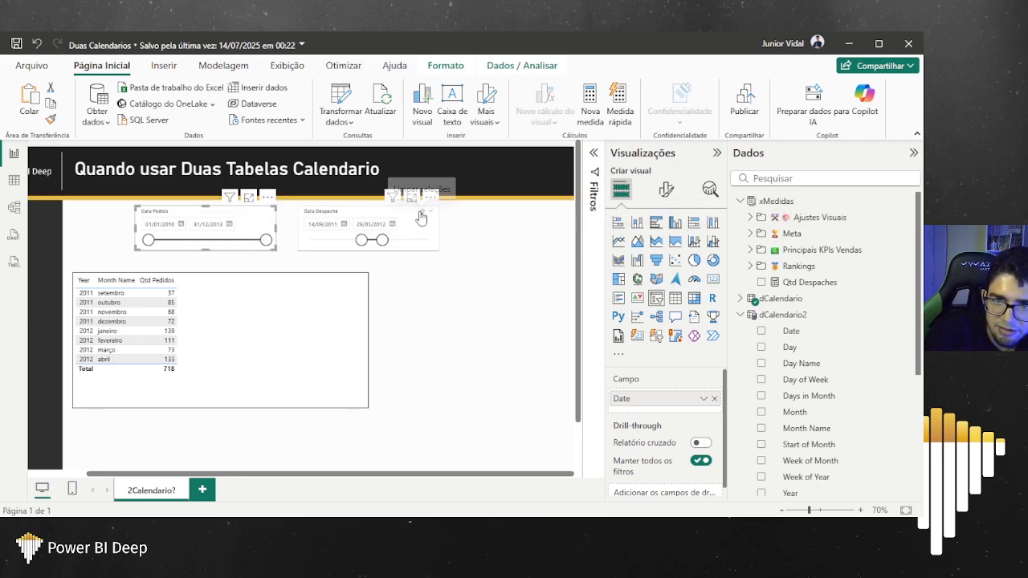
click(421, 212)
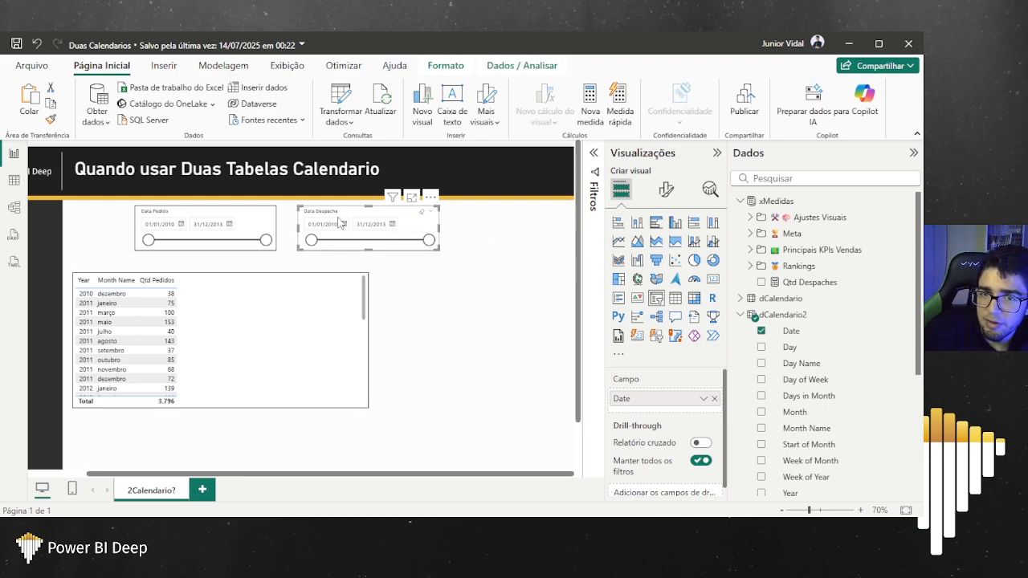
Step: Review the fields of fVendas and dCalendario2, and the formula that defines the dCalendario2 table
scroll(781, 361, down, 5)
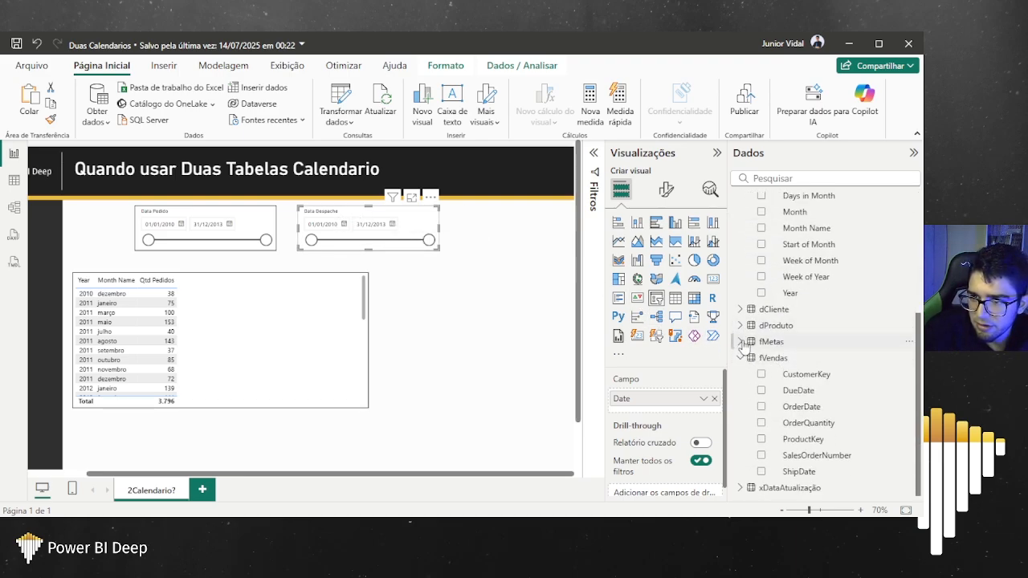
click(816, 376)
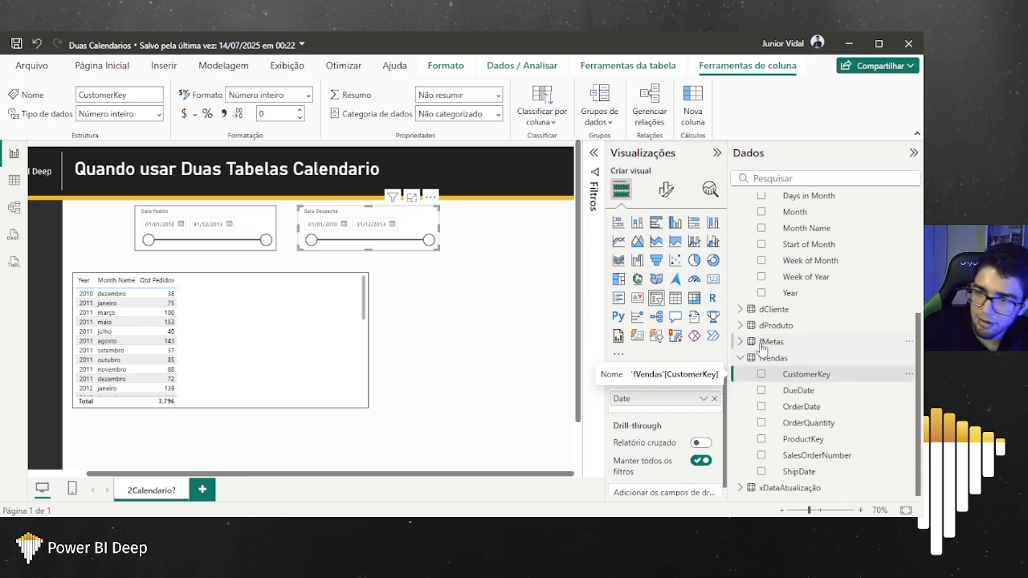
scroll(745, 362, up, 3)
scroll(743, 357, up, 2)
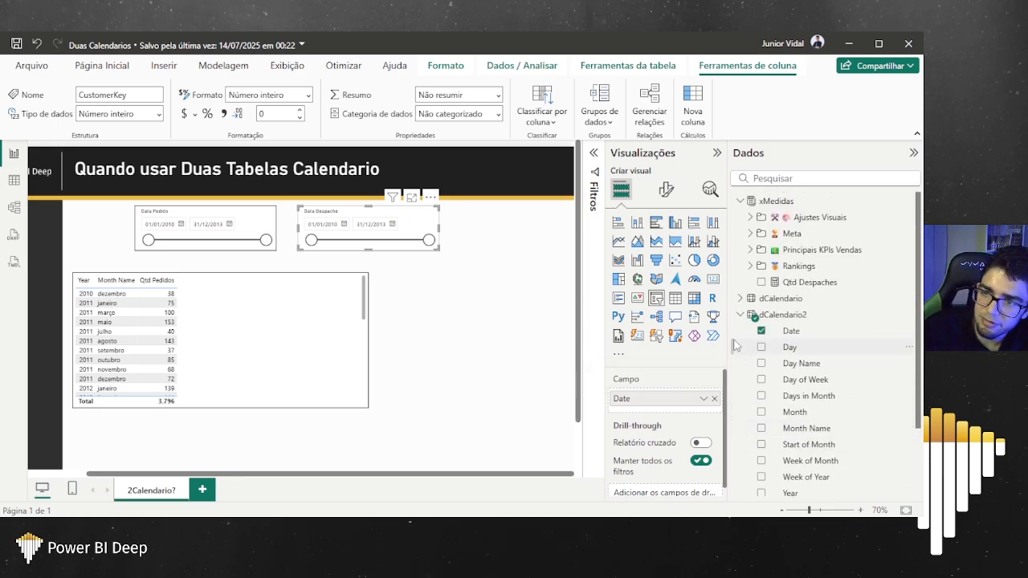
click(740, 314)
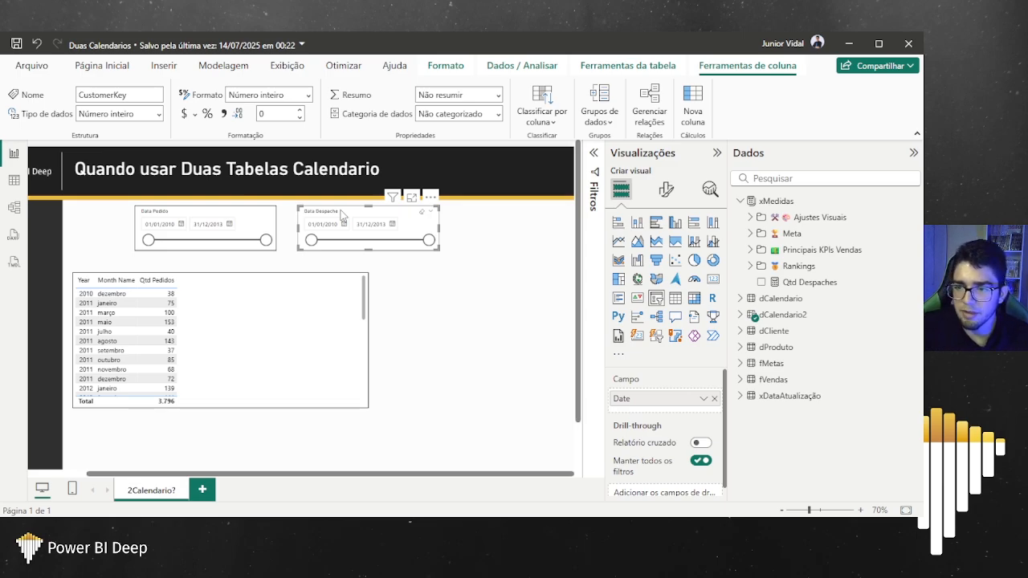
click(740, 314)
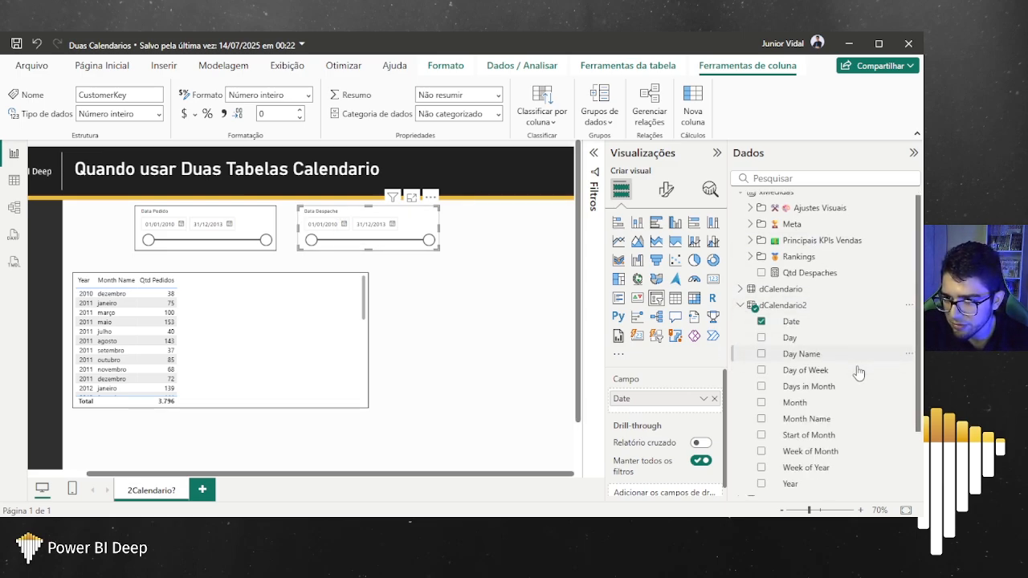
scroll(857, 372, down, 2)
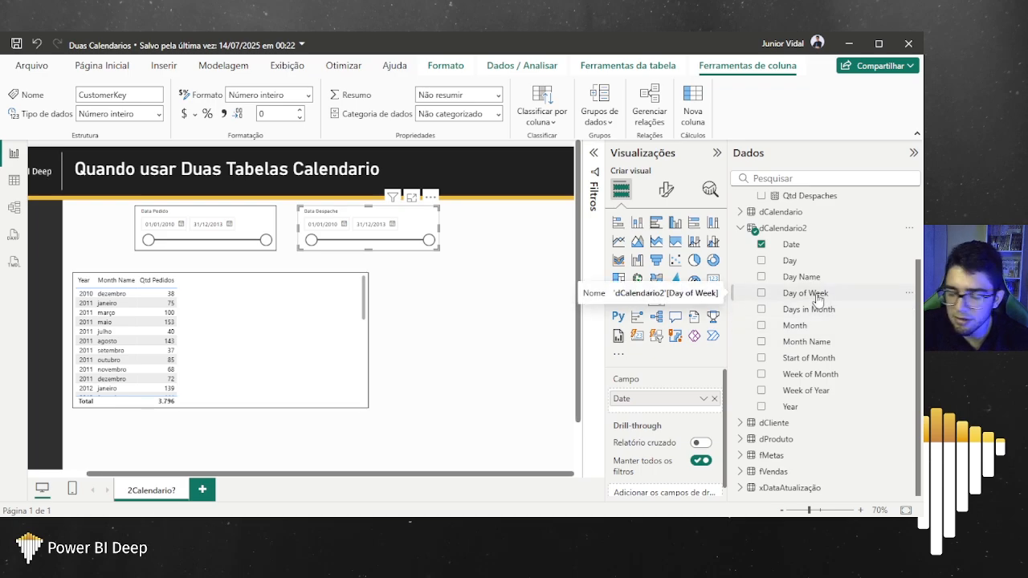
click(441, 293)
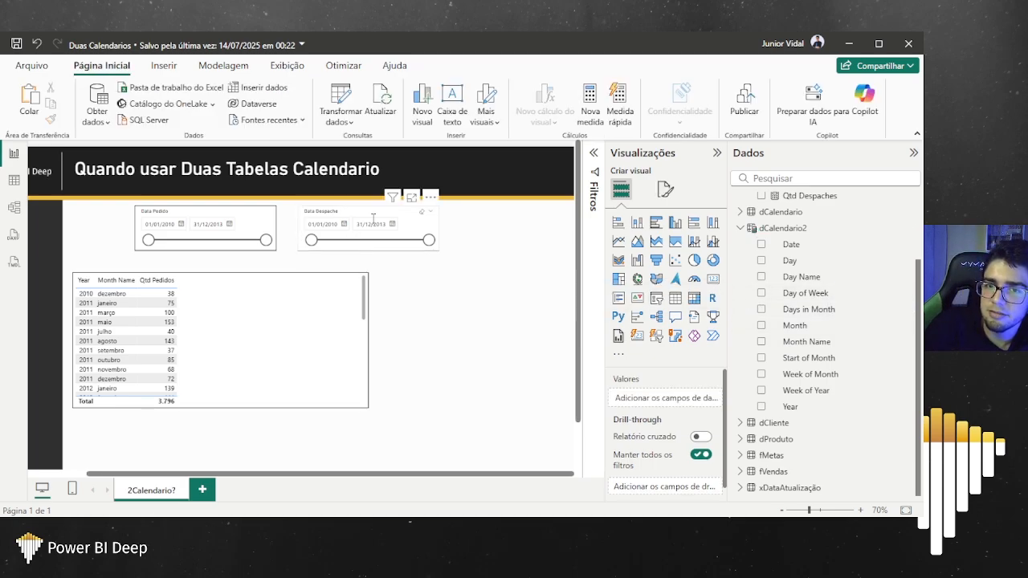
click(787, 231)
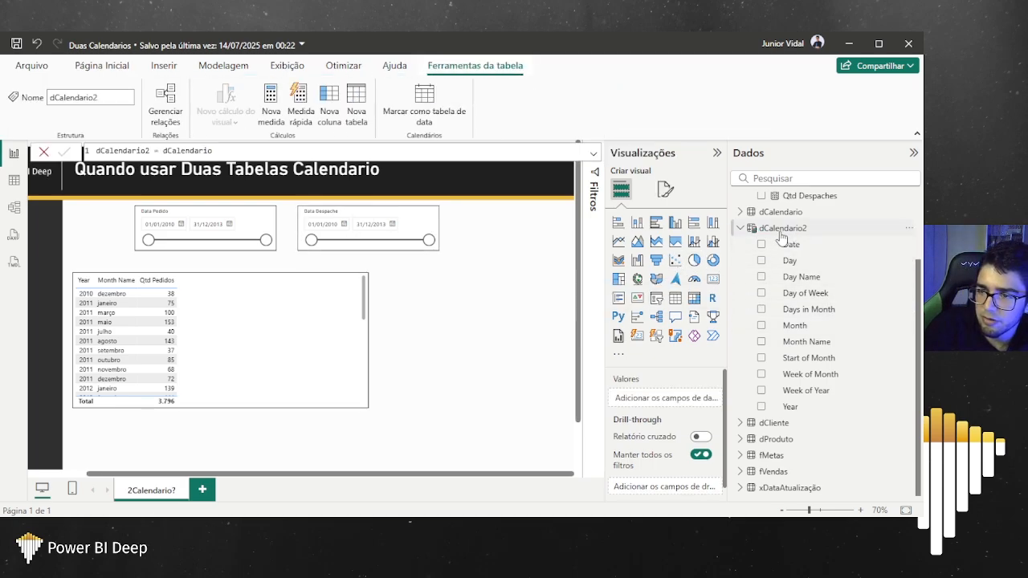
click(739, 230)
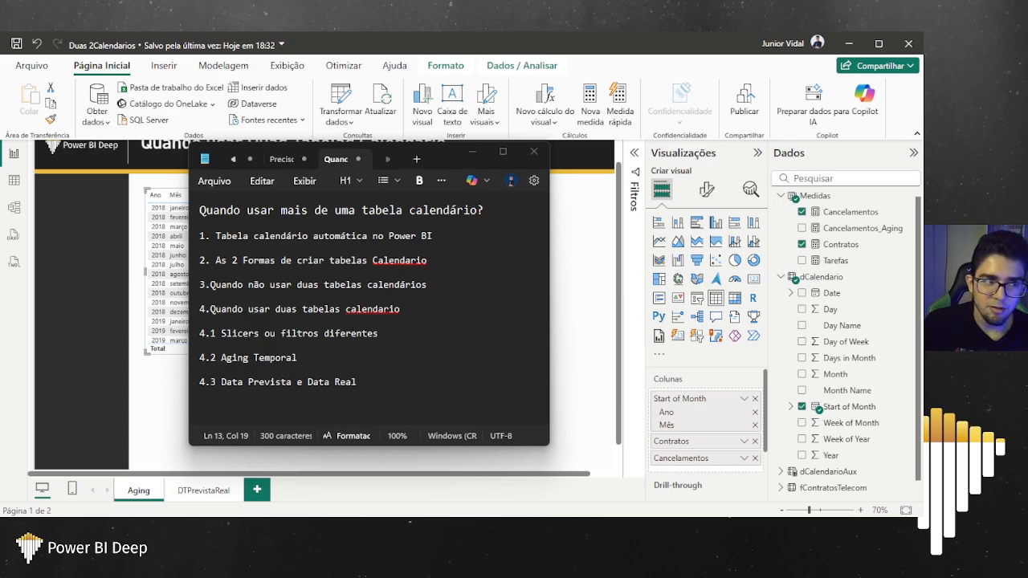
Step: Highlight topic 4.2 Aging Temporal in the notes and uncover the Aging page's table of monthly contracts and cancellations
triple_click(295, 363)
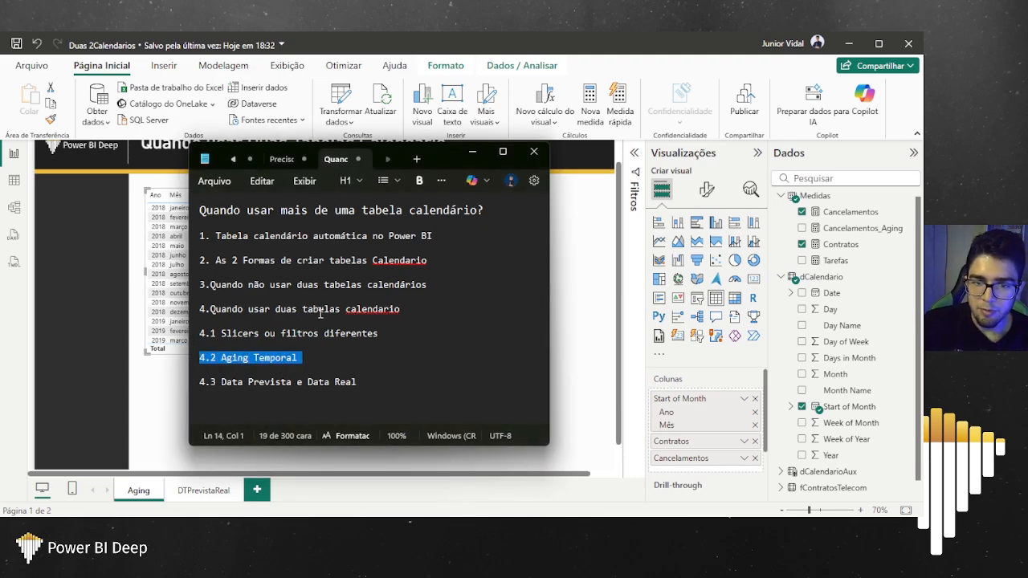
click(473, 153)
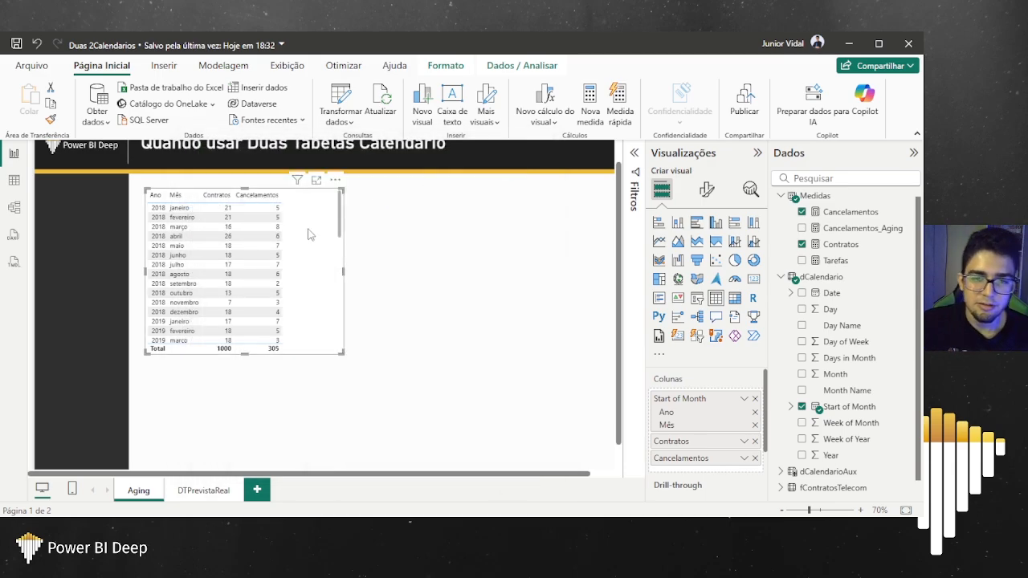
scroll(812, 377, down, 1)
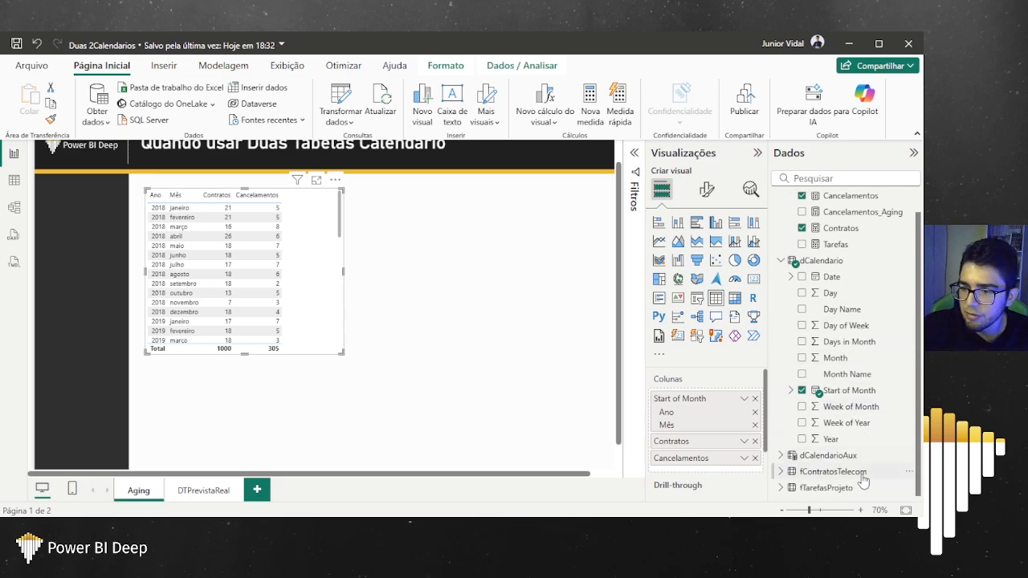
scroll(369, 354, up, 2)
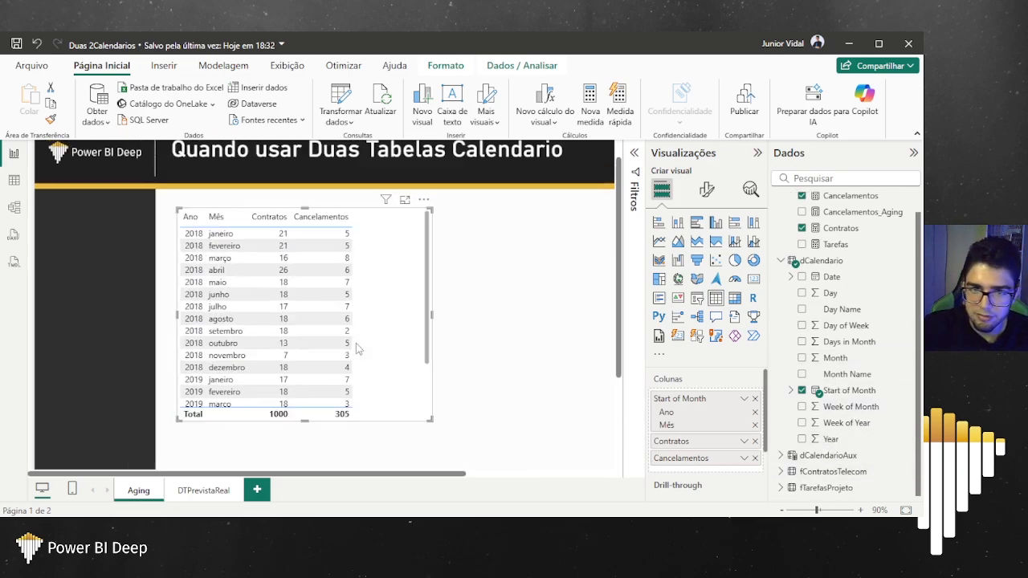
scroll(358, 348, up, 1)
click(510, 302)
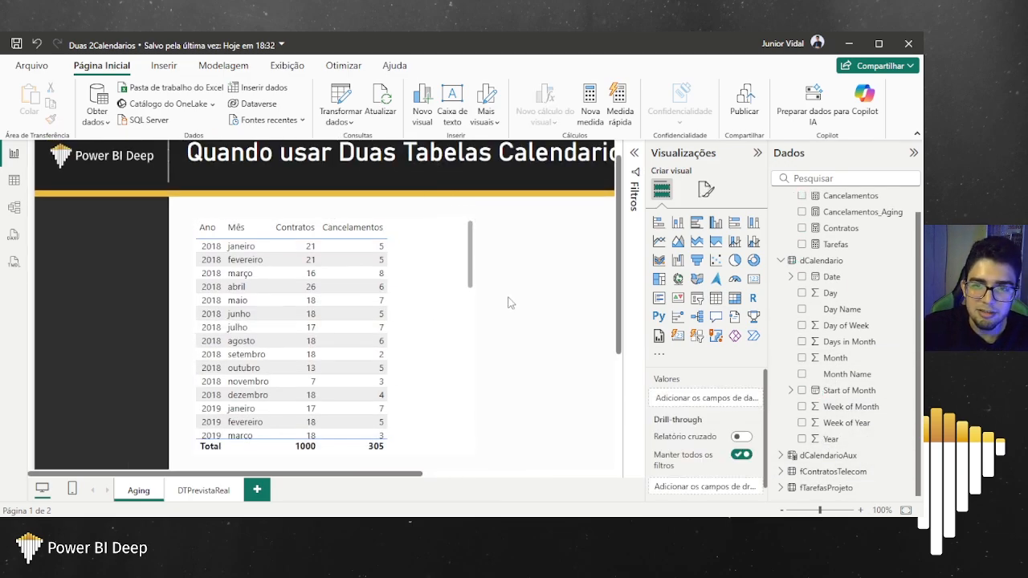
scroll(509, 302, down, 2)
scroll(509, 302, up, 2)
scroll(497, 302, right, 2)
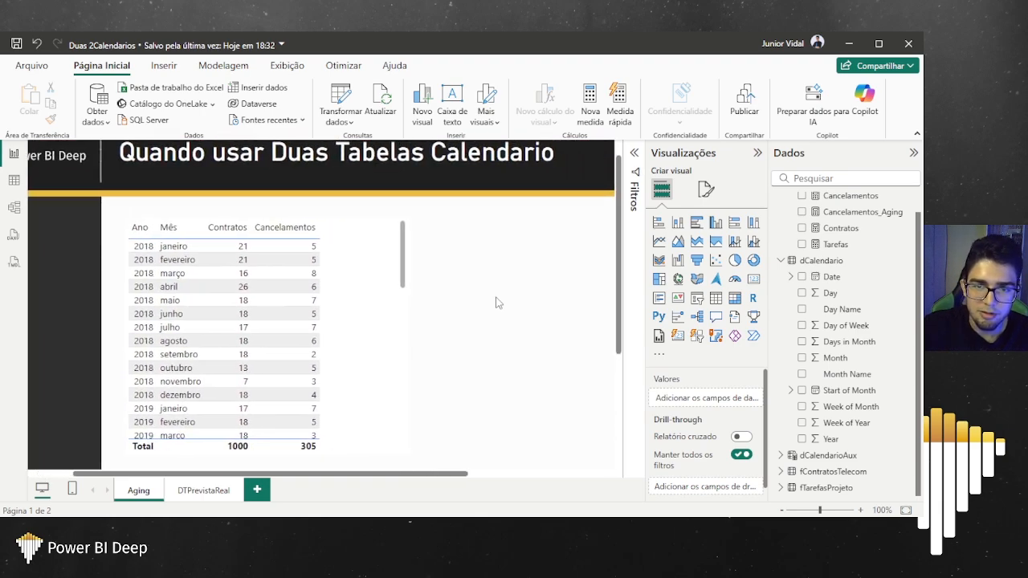
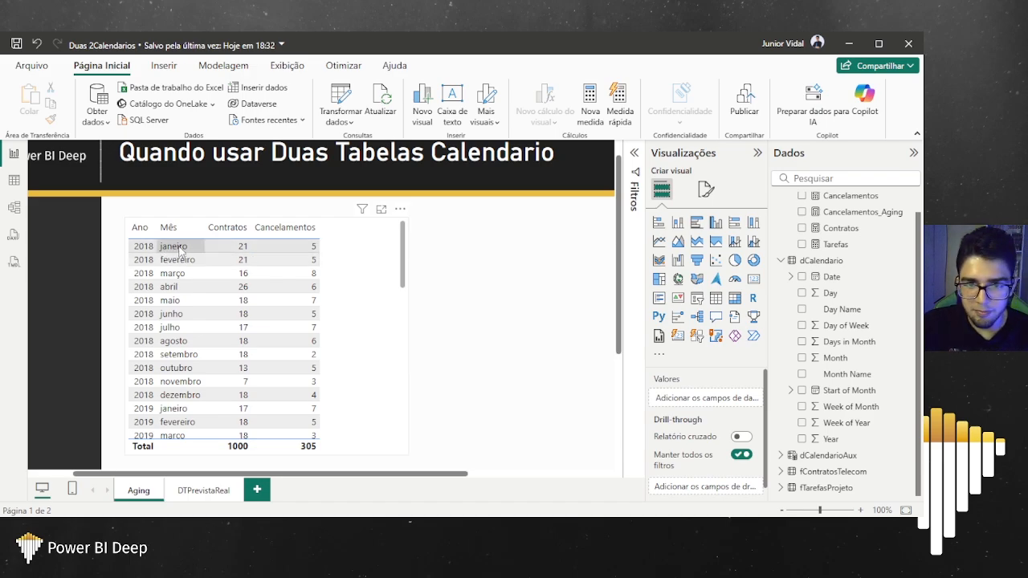
Step: Examine the January 2018 row, the following months and the totals in the Aging page's table
click(179, 251)
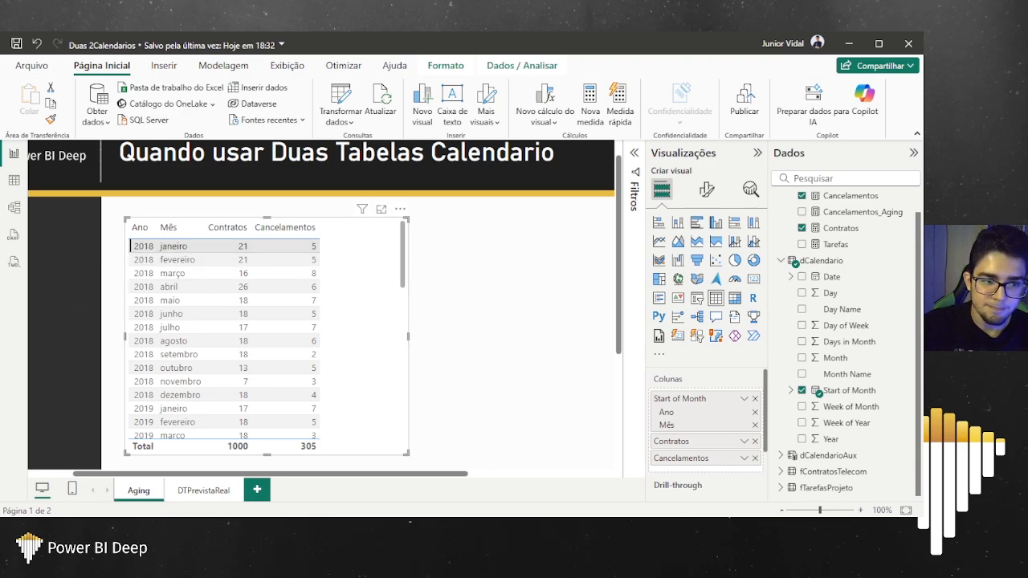
click(440, 298)
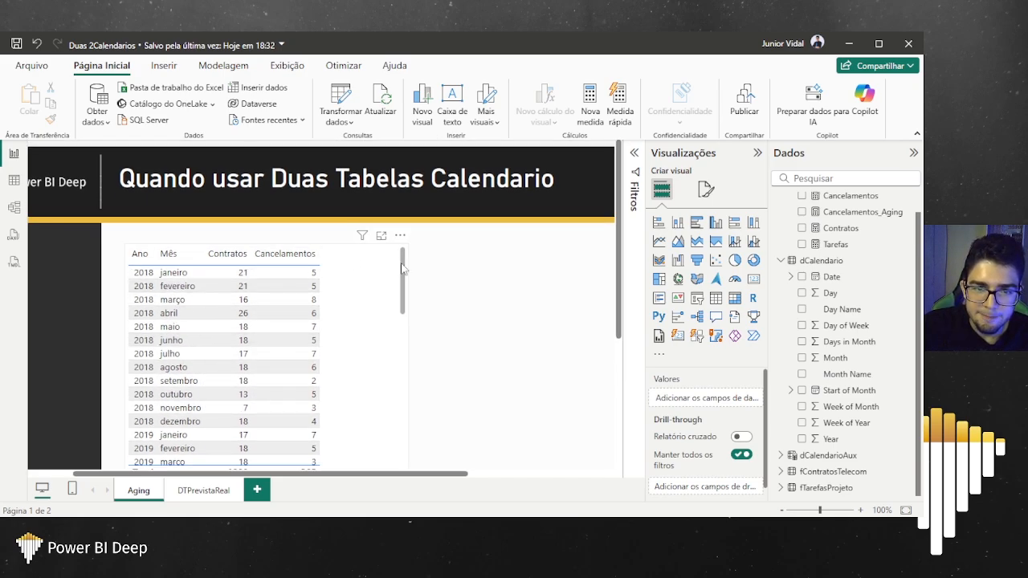
scroll(430, 281, down, 2)
scroll(402, 283, up, 2)
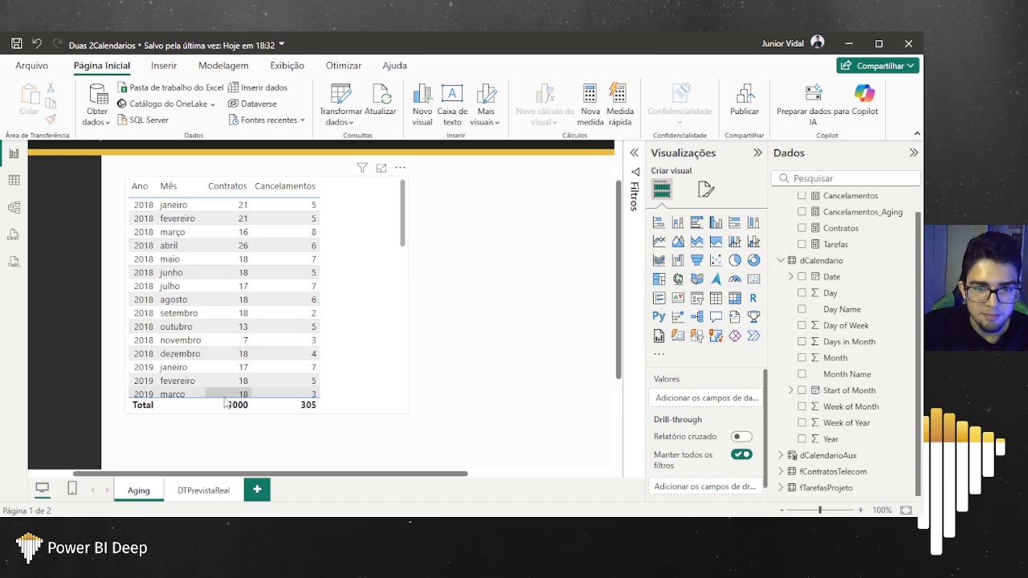
scroll(241, 321, up, 2)
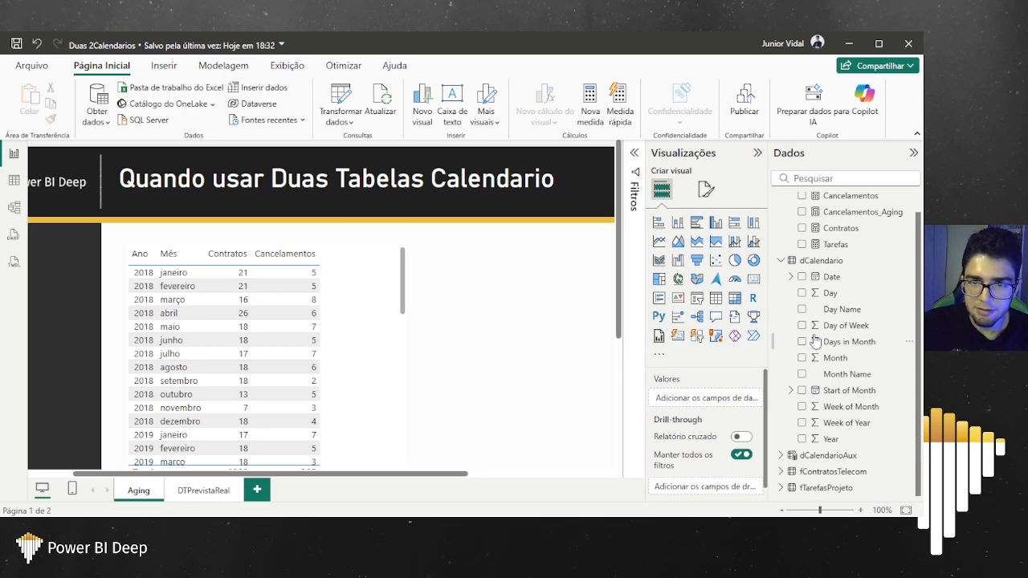
Step: Review the DAX formulas of the Contratos and Cancelamentos measures, including the row count and the non-blank cancellation_date filter
scroll(819, 341, up, 1)
click(847, 220)
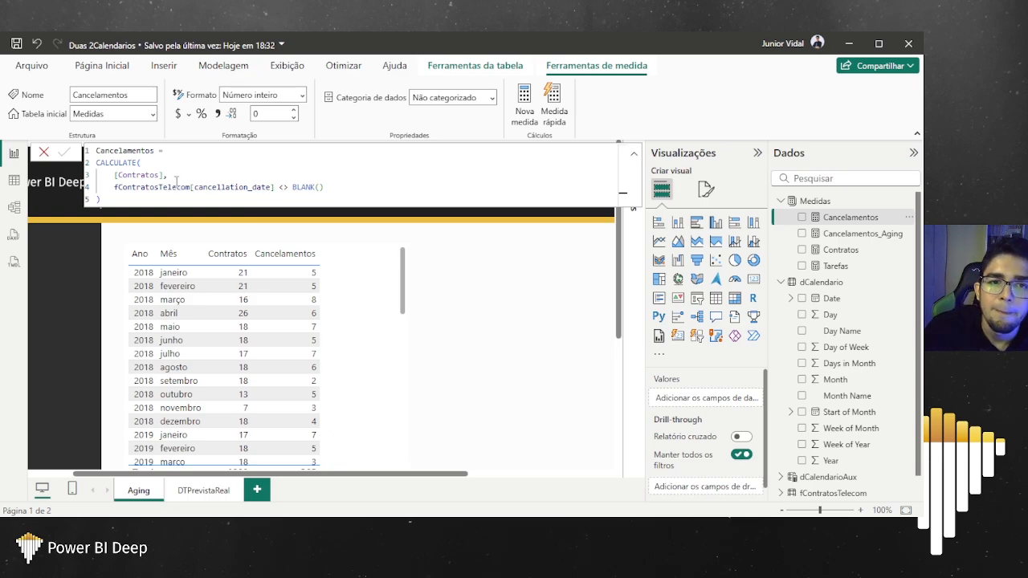
click(835, 250)
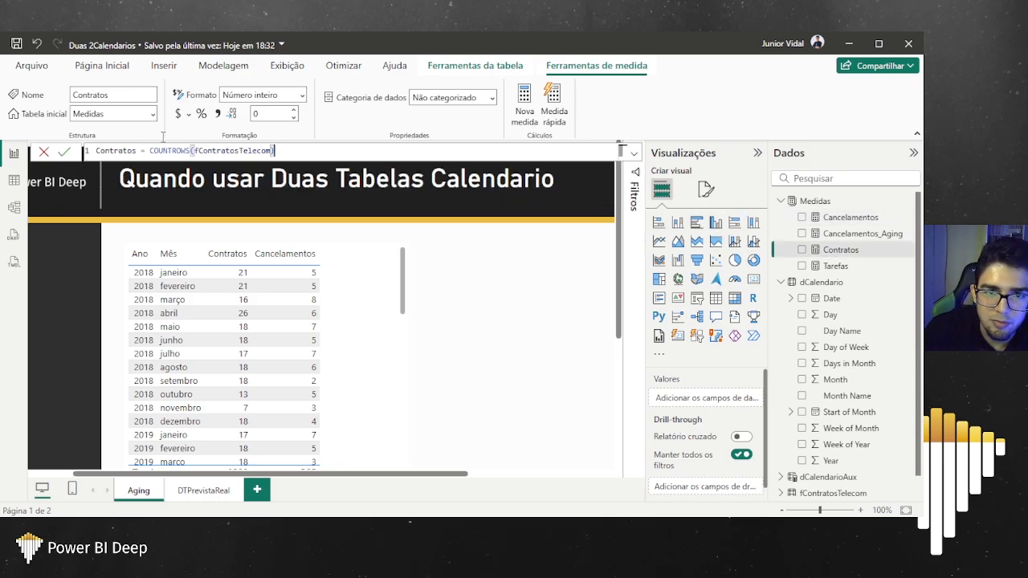
drag(273, 151, 147, 152)
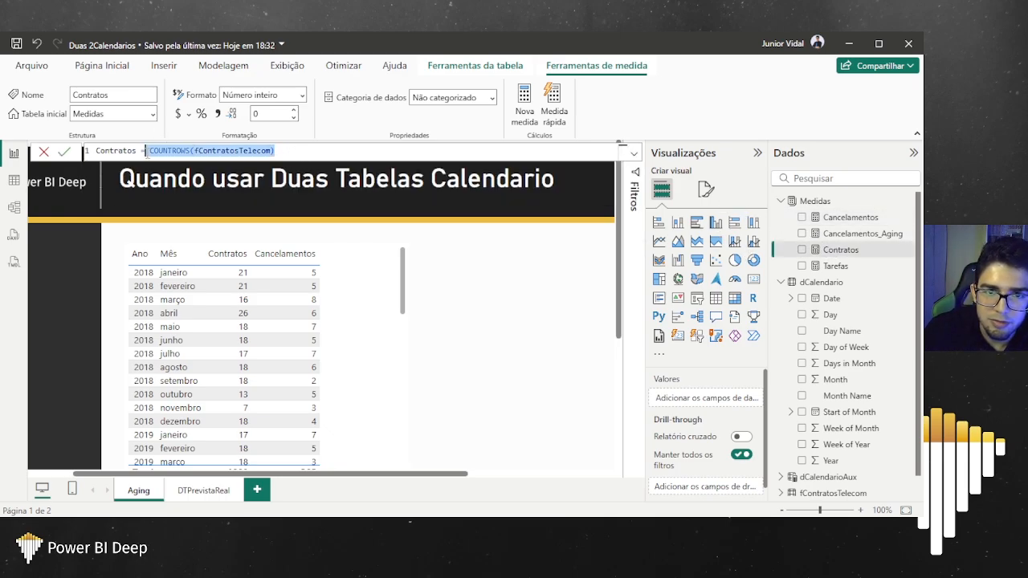
click(851, 218)
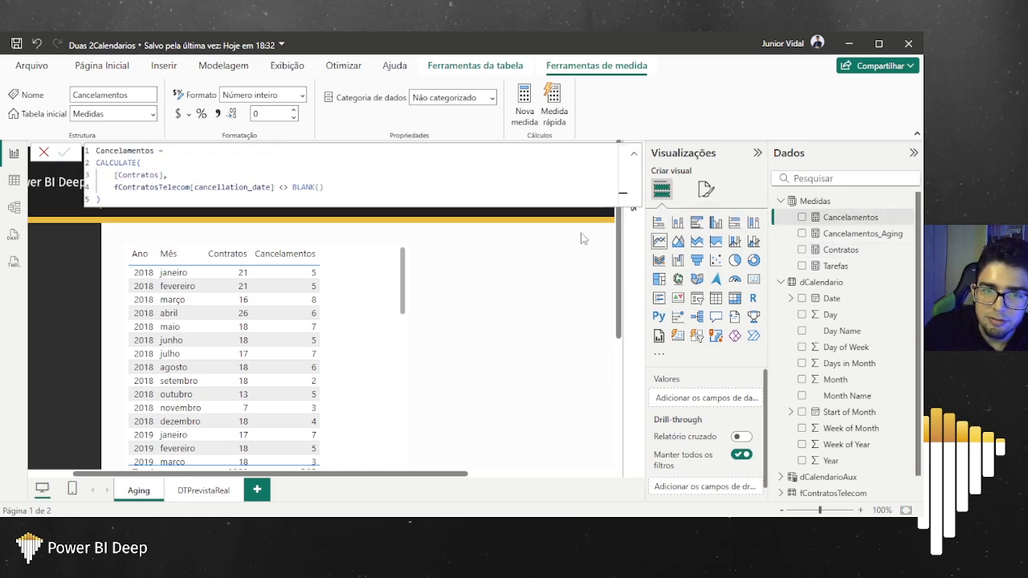
drag(143, 195, 101, 164)
click(149, 175)
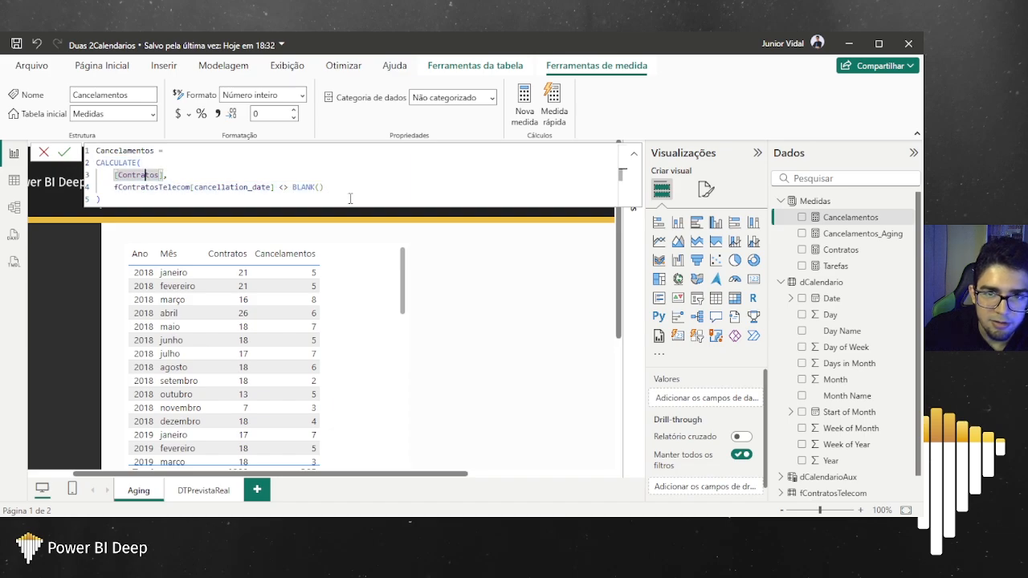
drag(362, 187, 118, 195)
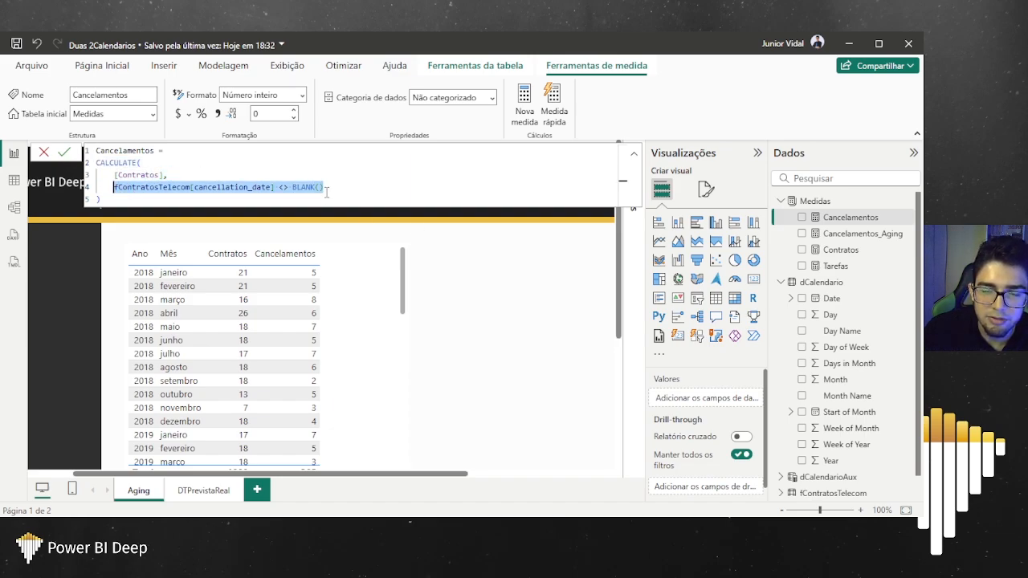
click(188, 168)
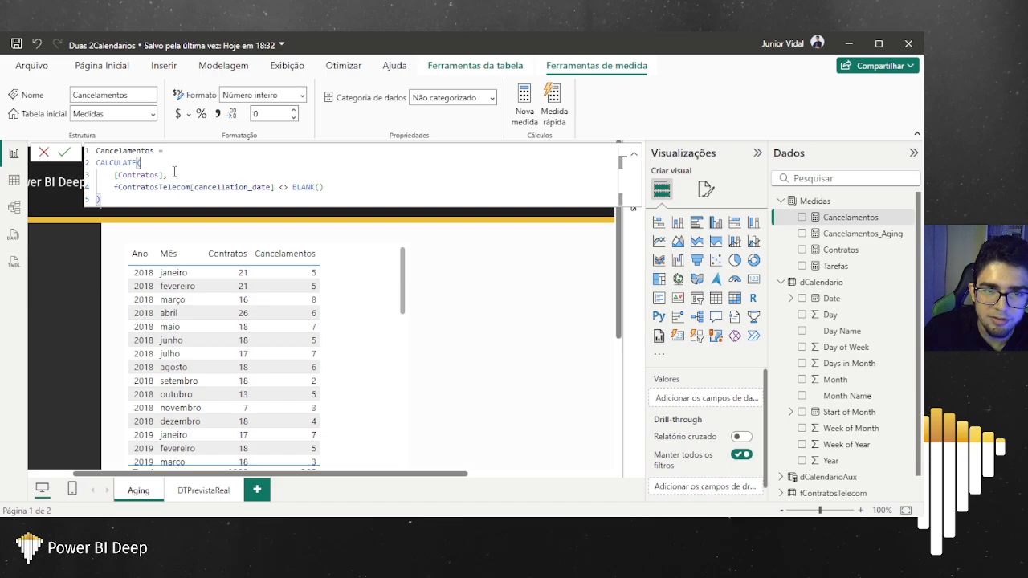
click(336, 272)
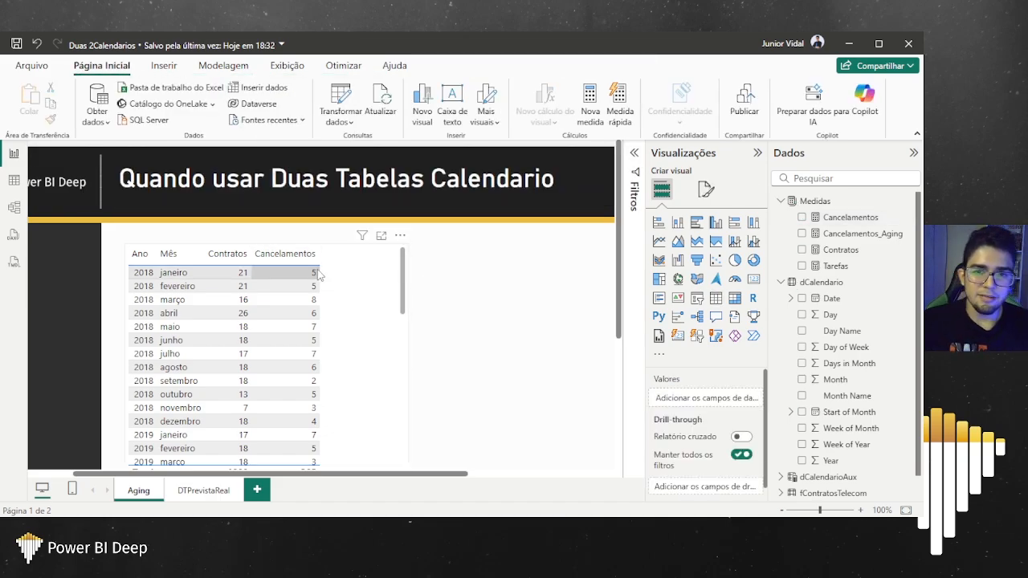
Step: Select the January 2018 row in the Aging table to compare its Contratos and Cancelamentos values
scroll(340, 255, down, 2)
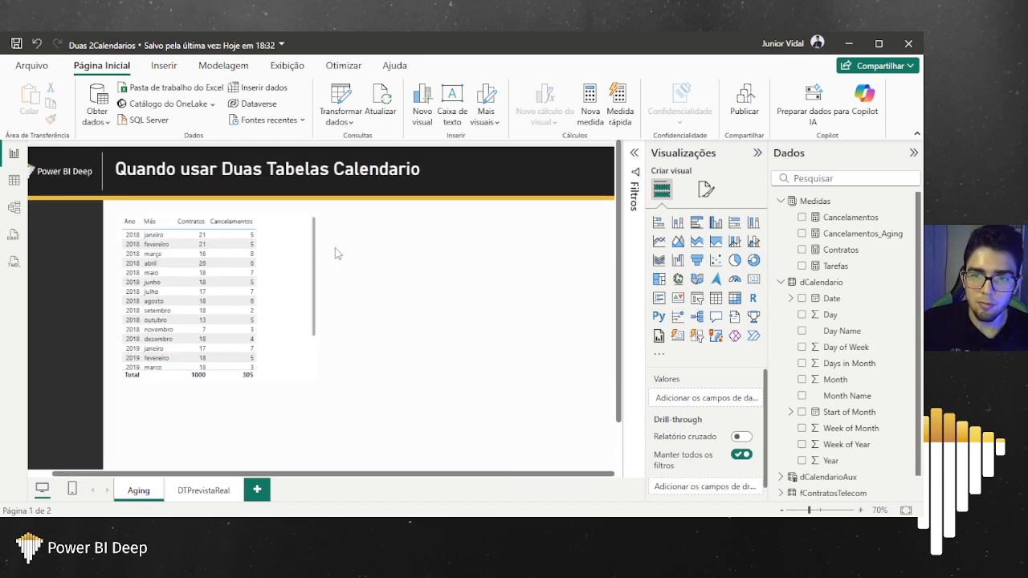
scroll(456, 263, up, 1)
scroll(438, 267, right, 3)
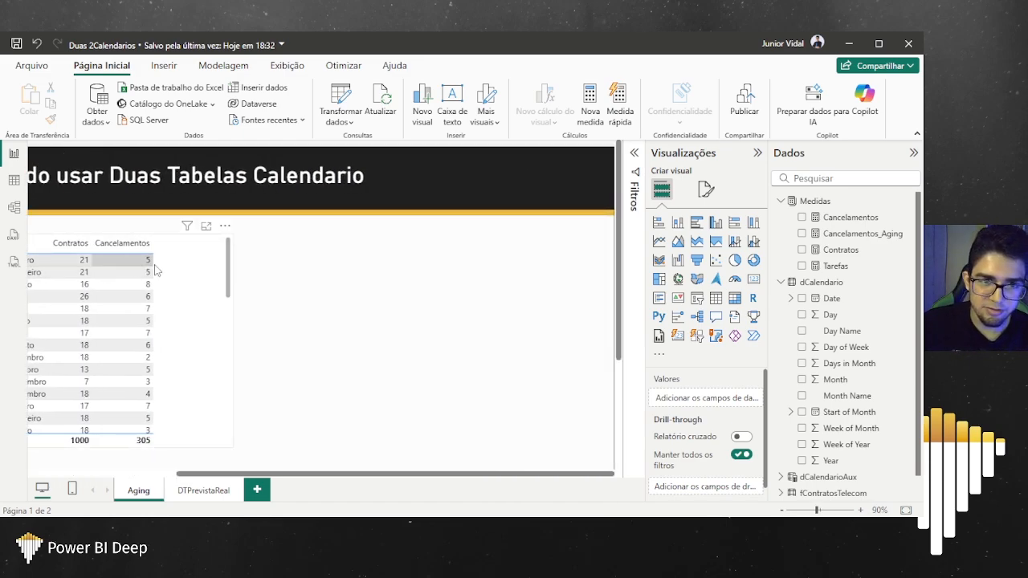
scroll(119, 283, left, 3)
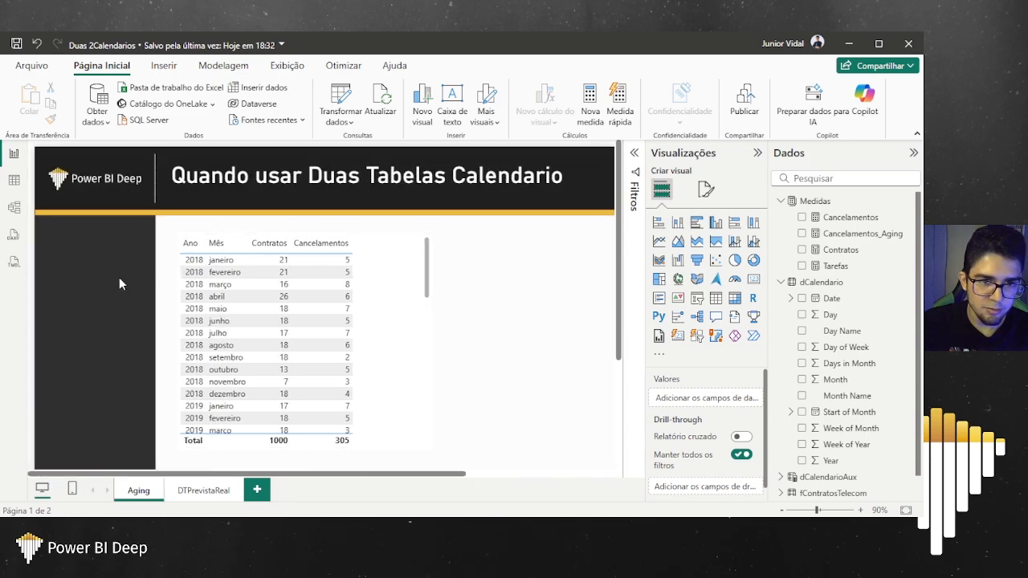
click(192, 268)
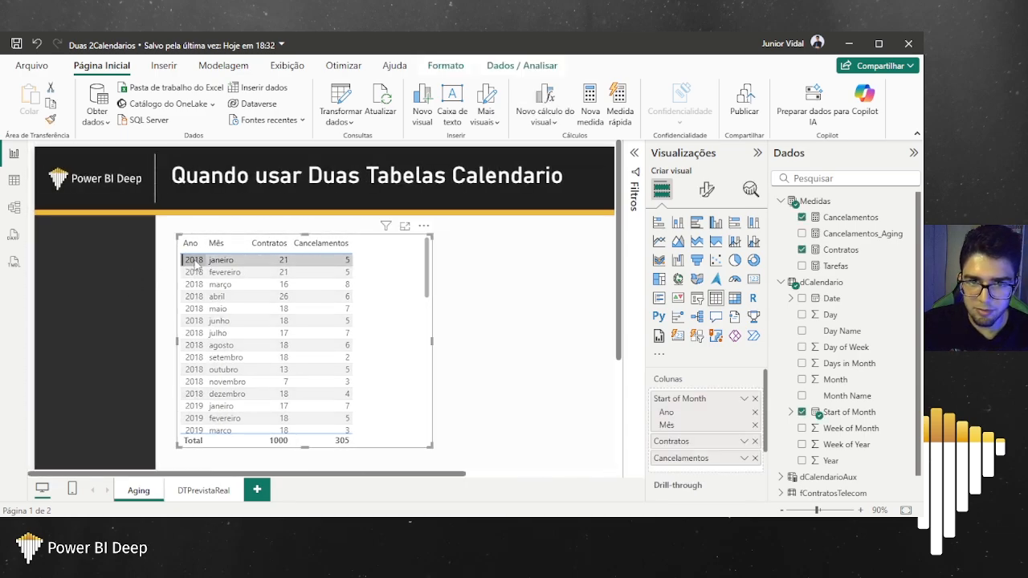
Step: Turn on the title "Calendario 1" for the monthly Contratos and Cancelamentos table
scroll(366, 258, right, 3)
click(368, 258)
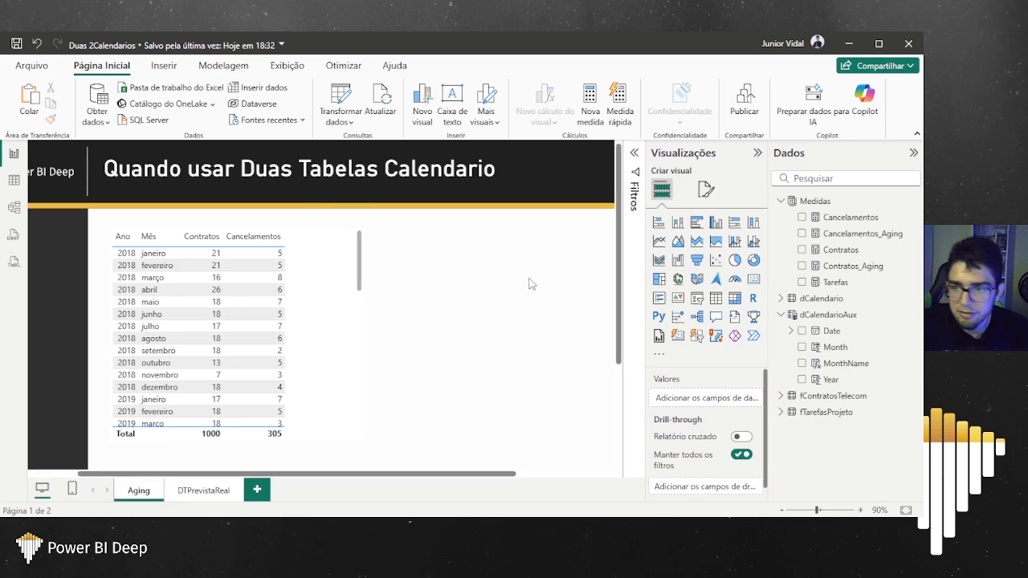
click(352, 323)
click(707, 193)
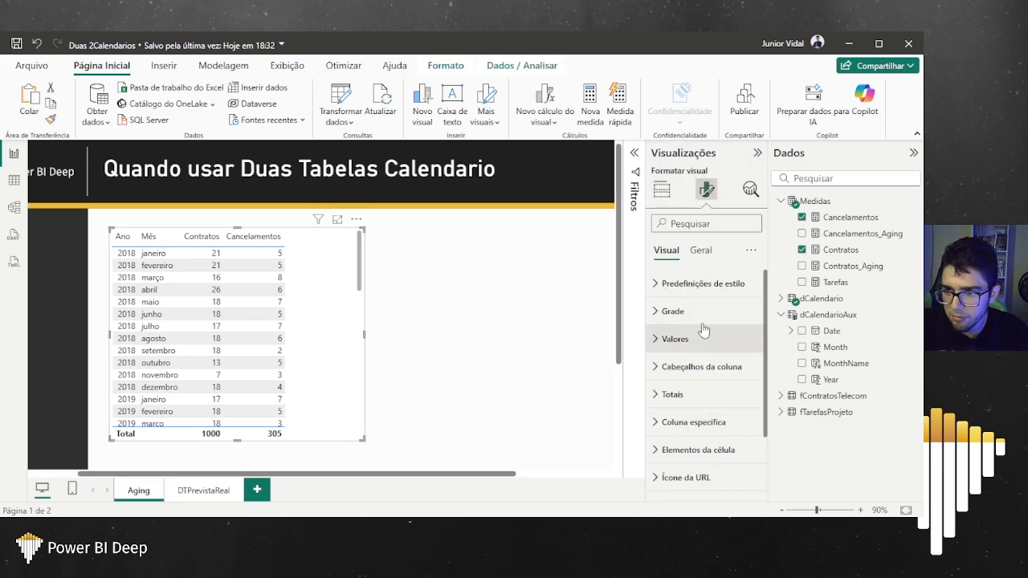
click(700, 249)
click(701, 311)
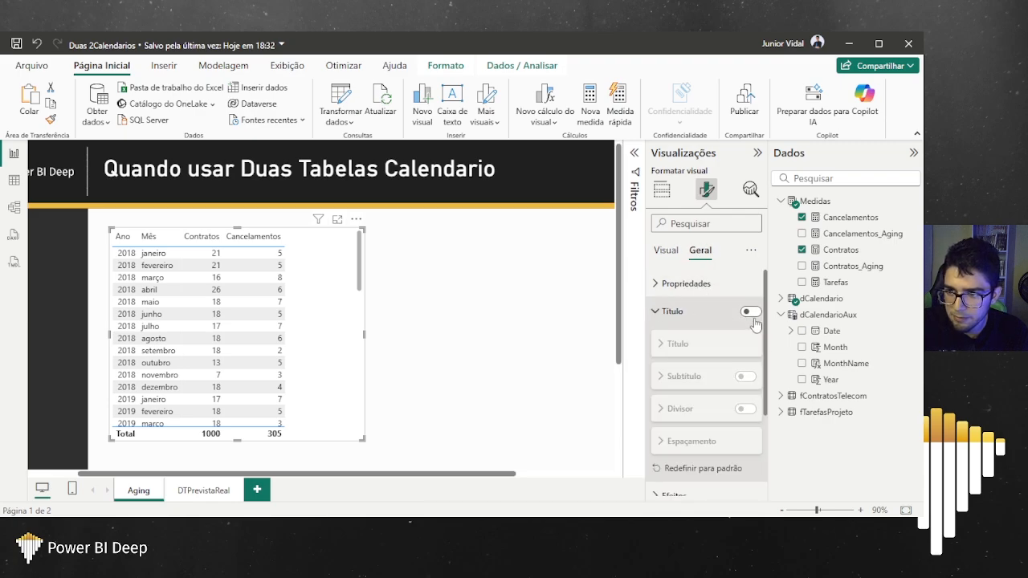
click(749, 311)
click(704, 345)
click(706, 347)
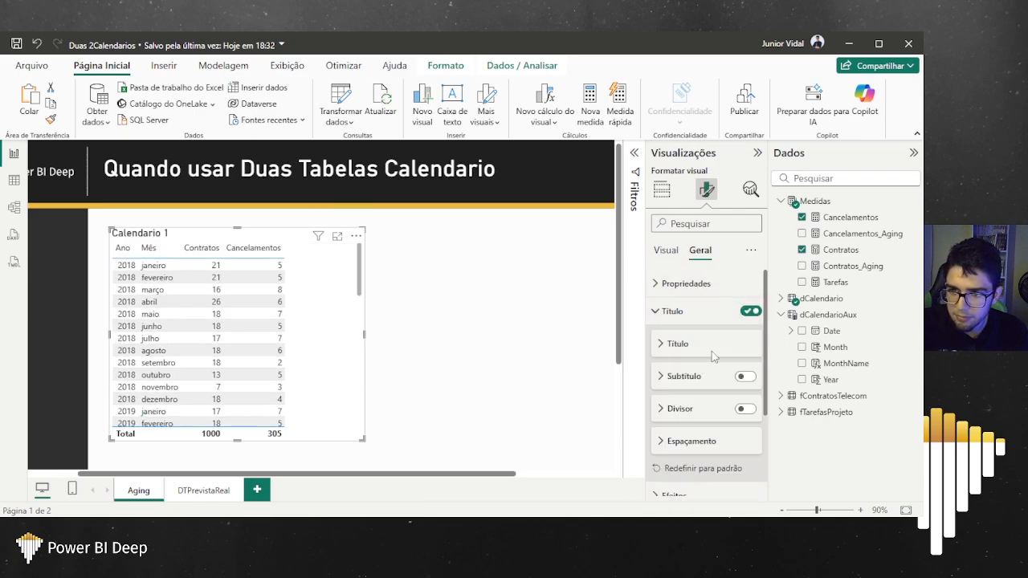
click(711, 317)
click(372, 288)
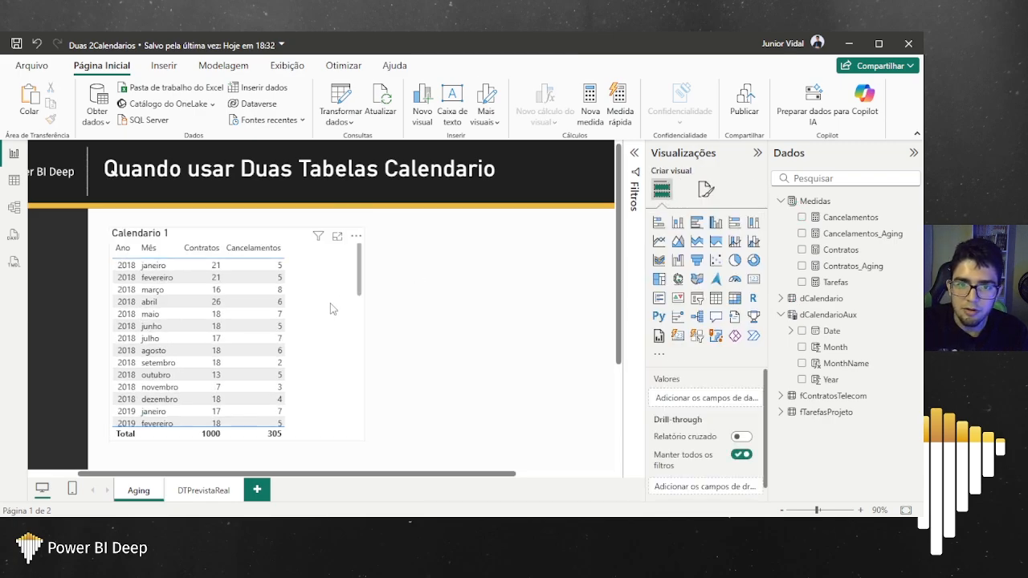
click(332, 308)
click(415, 294)
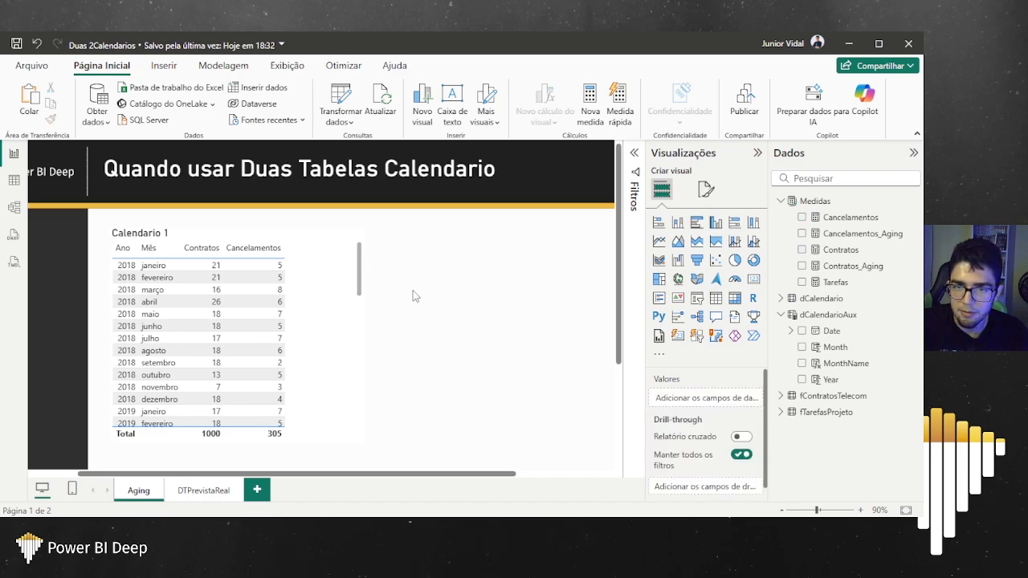
Step: Insert an empty table visual beside the Calendario 1 table and enlarge it to a similar size
scroll(418, 293, right, 3)
click(715, 298)
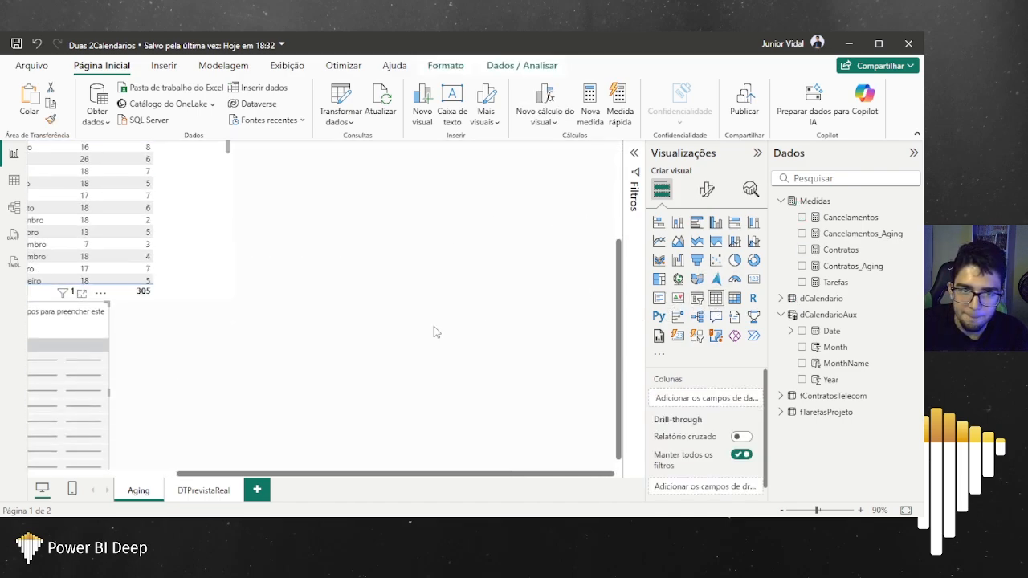
drag(132, 338, 452, 271)
scroll(457, 271, up, 3)
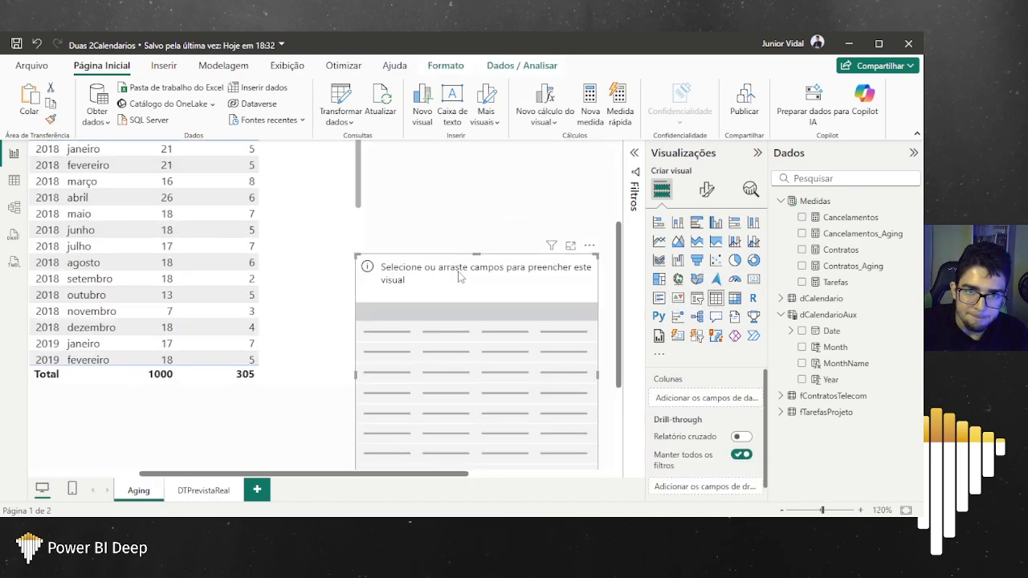
scroll(458, 274, down, 4)
scroll(435, 283, up, 2)
drag(371, 383, 415, 282)
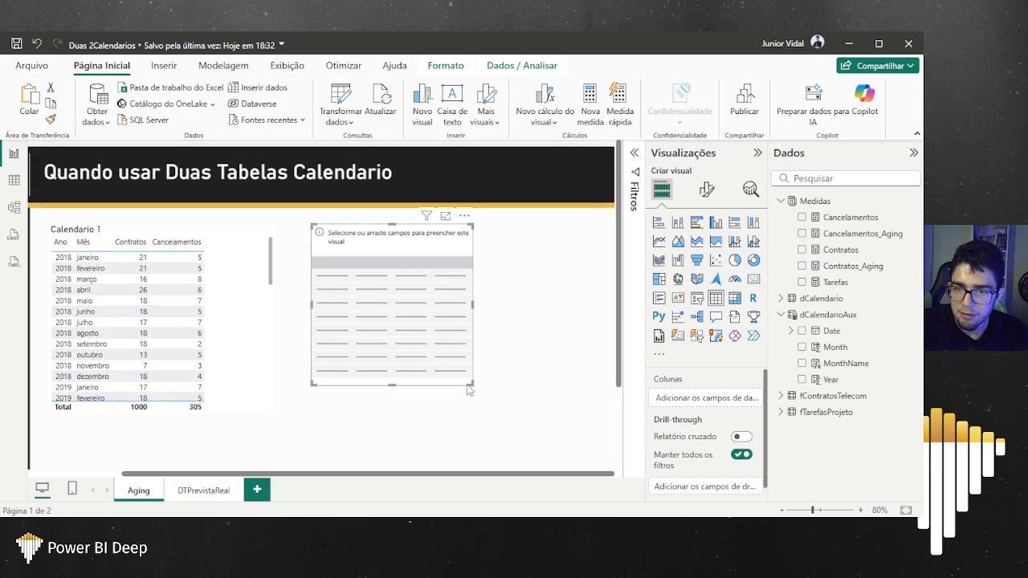
drag(470, 389, 552, 419)
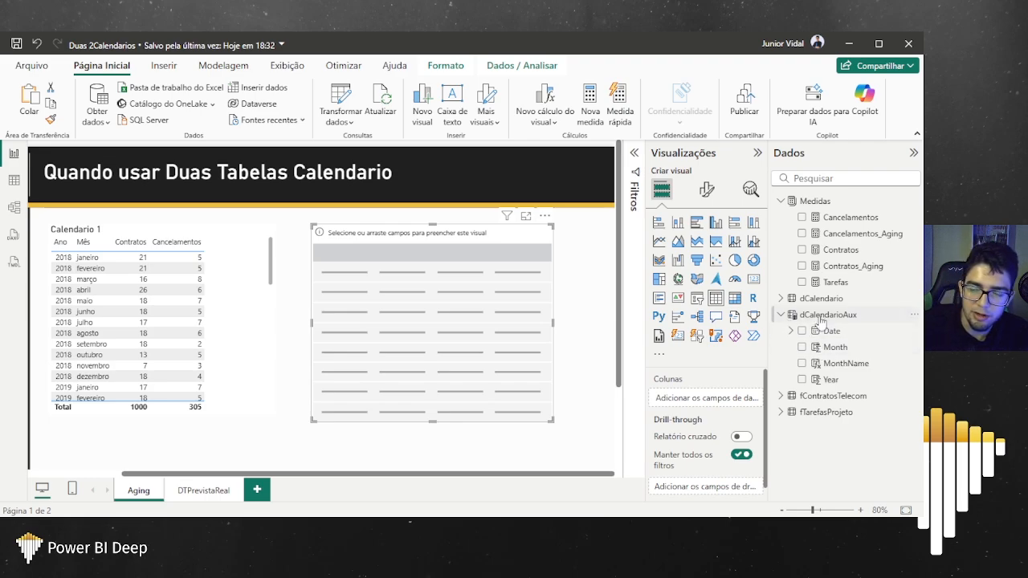
Step: Add dCalendarioAux's Year, MonthName and Date to the new table, using the plain Date instead of the date hierarchy
drag(842, 379, 703, 407)
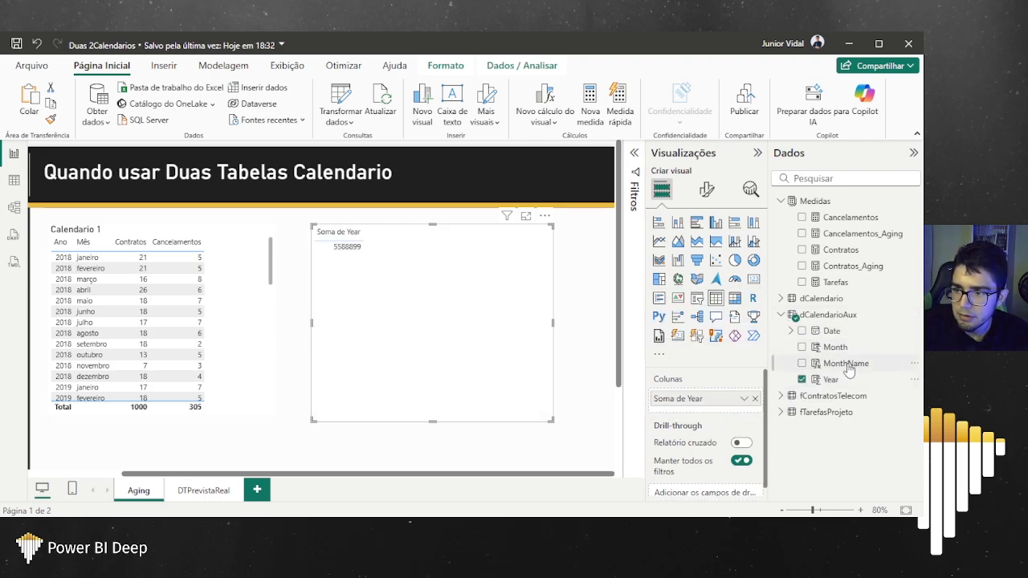
drag(847, 365, 709, 411)
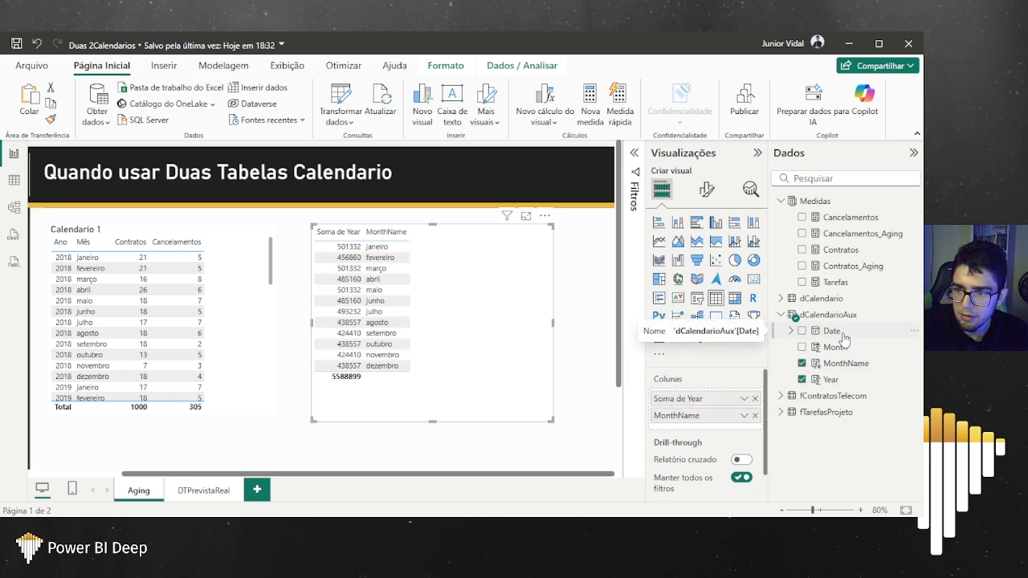
drag(843, 338, 716, 424)
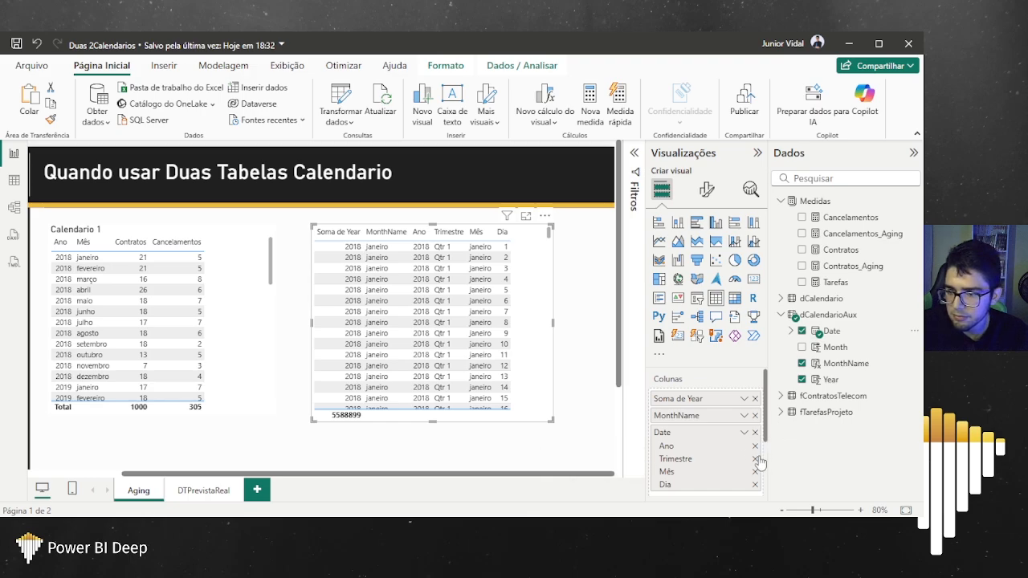
click(743, 432)
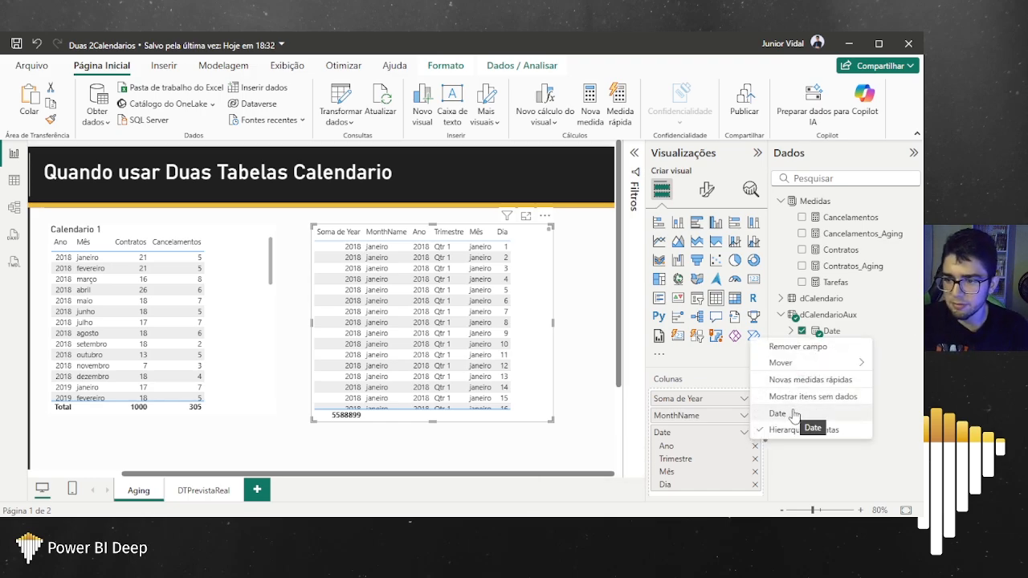
click(793, 413)
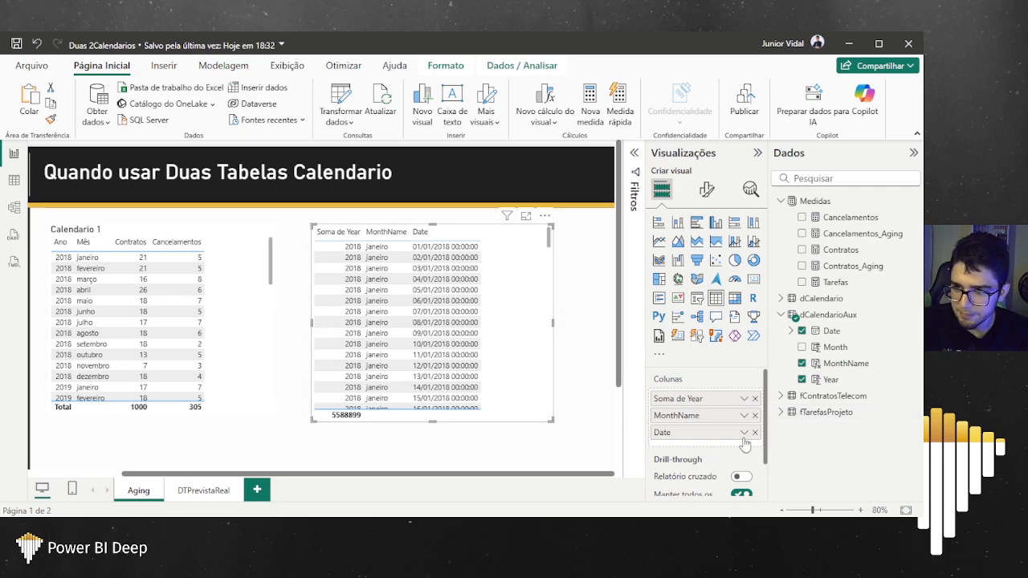
Step: Format the dCalendarioAux Date column as a short date without the time
click(843, 336)
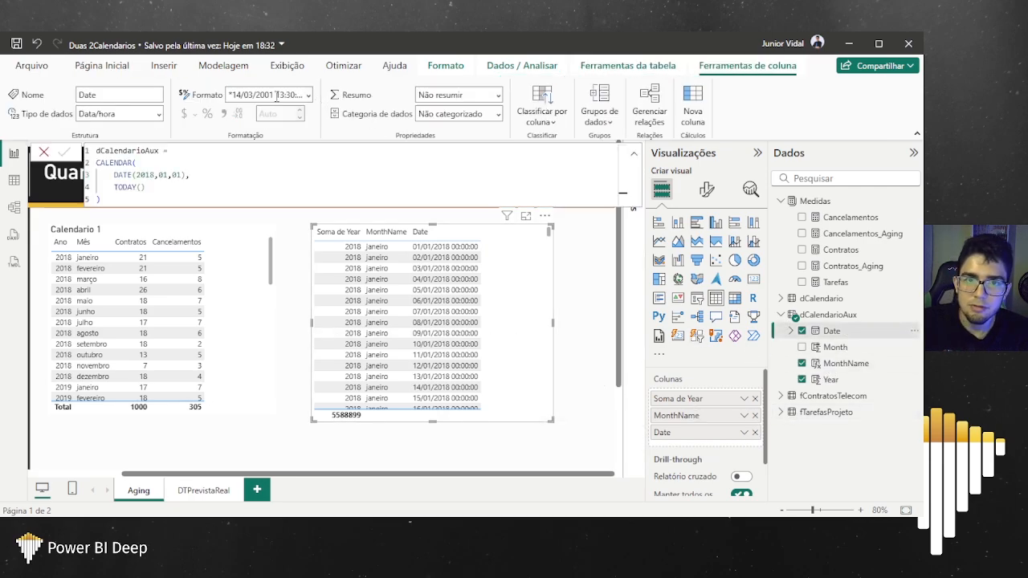
click(309, 97)
click(332, 154)
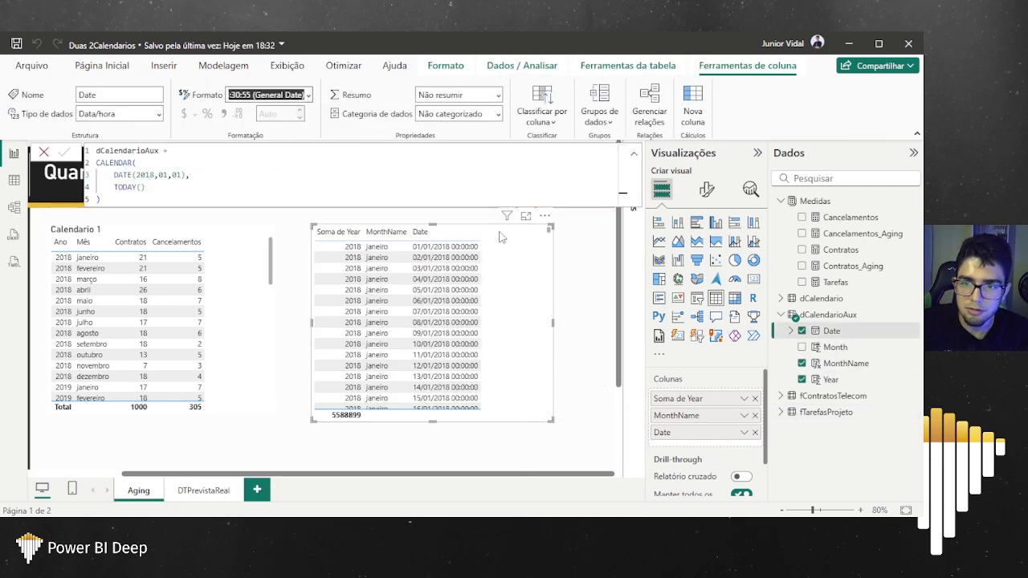
click(579, 296)
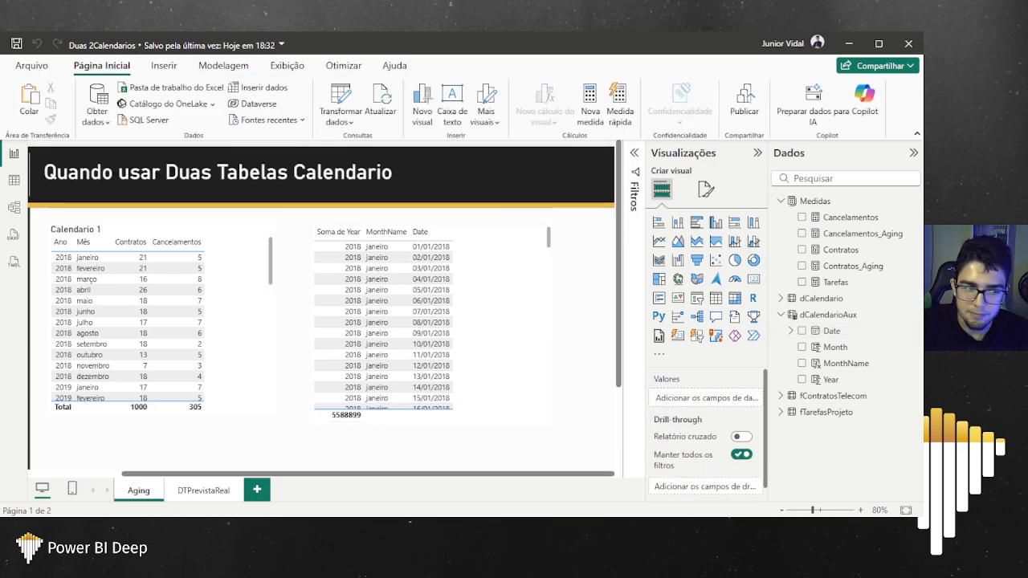
Step: Set the Year field in the second table to not be summarized
click(544, 314)
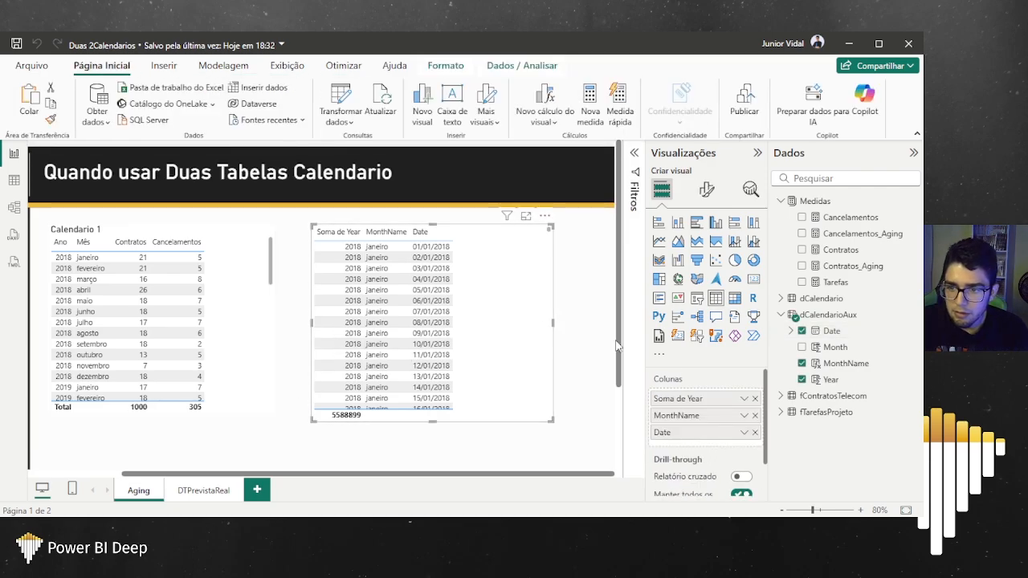
click(743, 399)
click(791, 215)
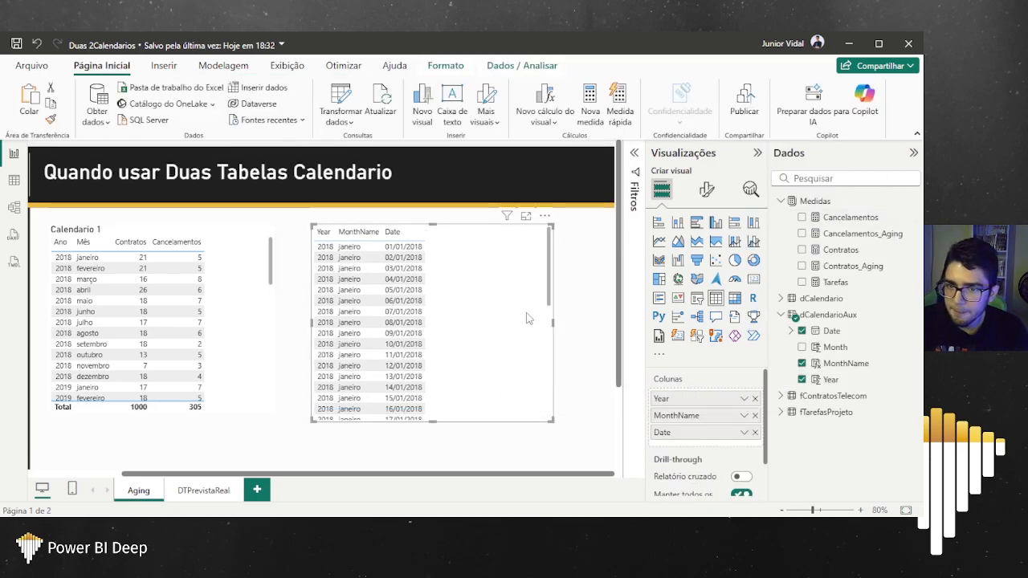
click(575, 303)
Step: Add the Cancelamentos measure to the dCalendarioAux table and filter it by January 2018 from the Calendario 1 table
click(521, 315)
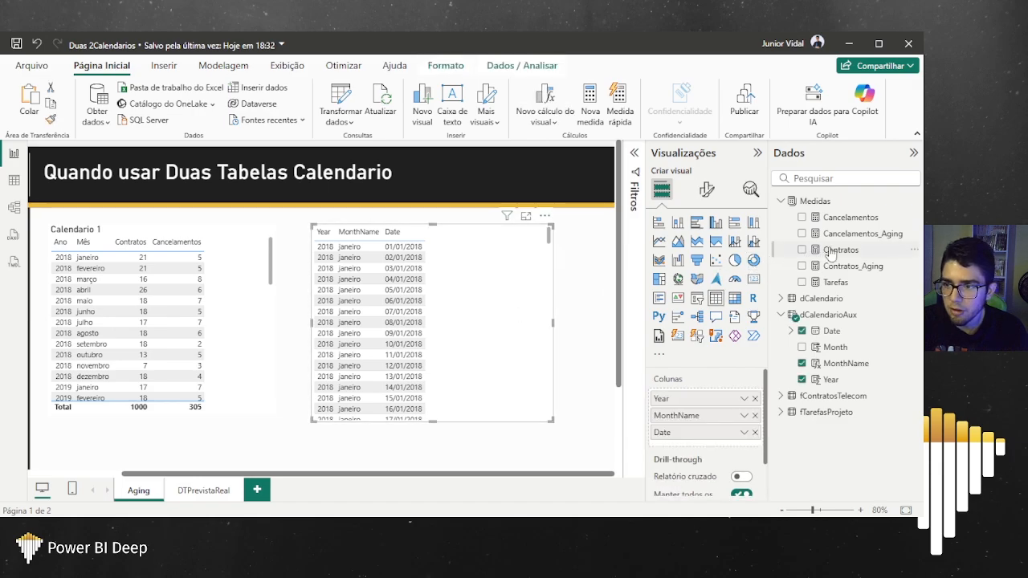
drag(857, 225, 481, 315)
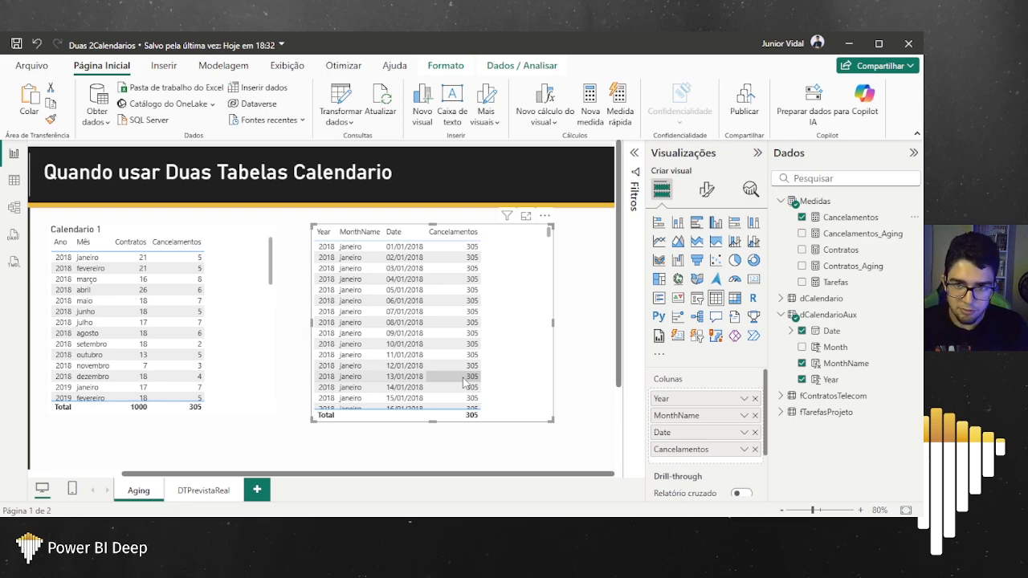
click(82, 258)
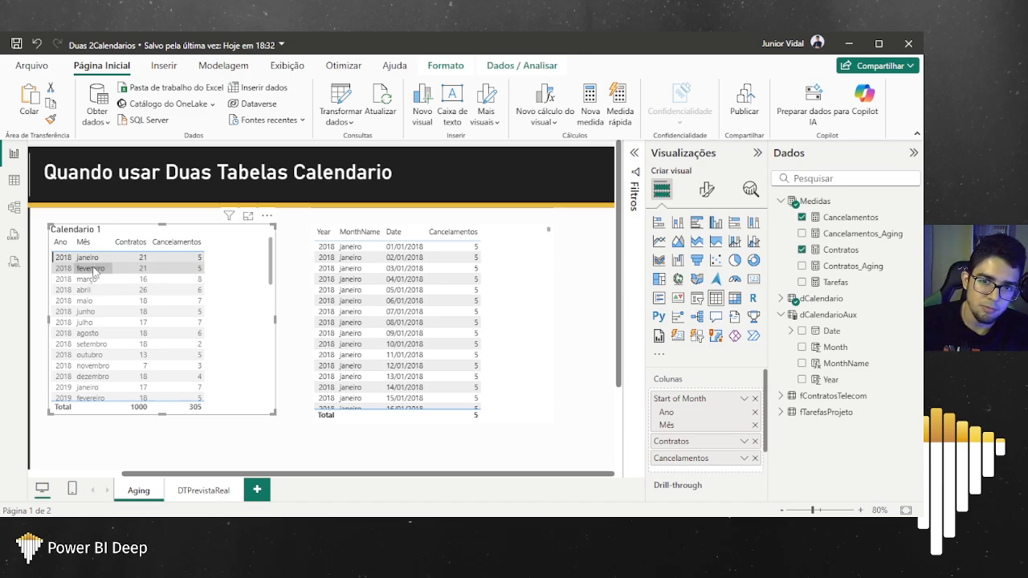
click(562, 277)
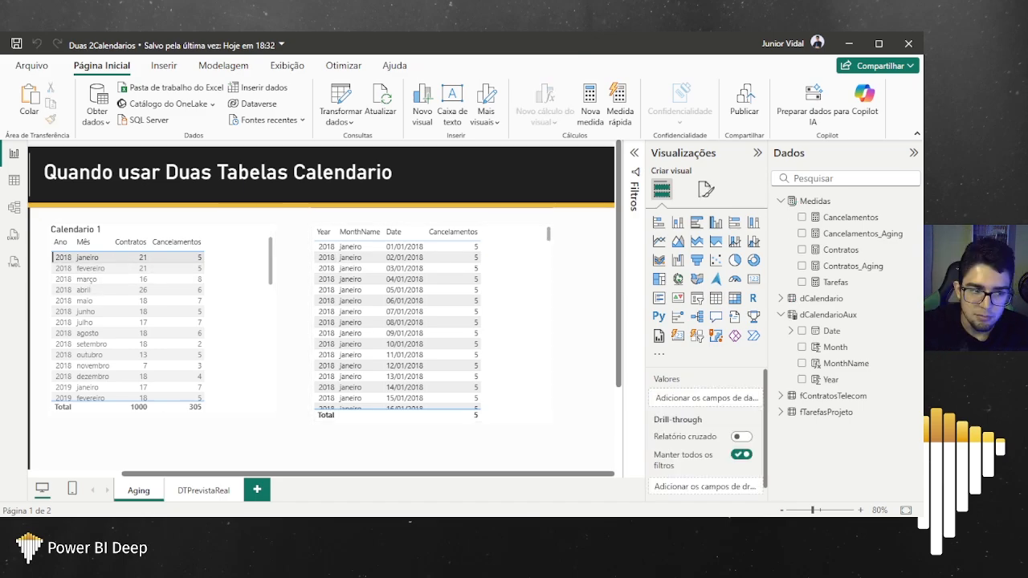
Step: Review the Cancelamentos_Aging formula, highlighting the condition that compares cancellation_date with MAX(dCalendarioAux[Date])
click(851, 234)
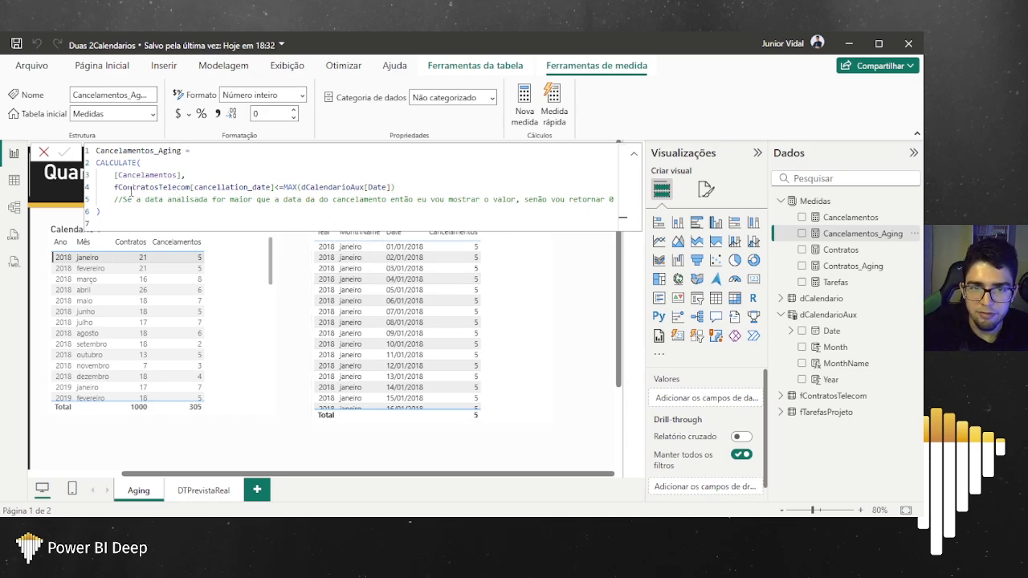
drag(113, 187, 396, 186)
click(274, 187)
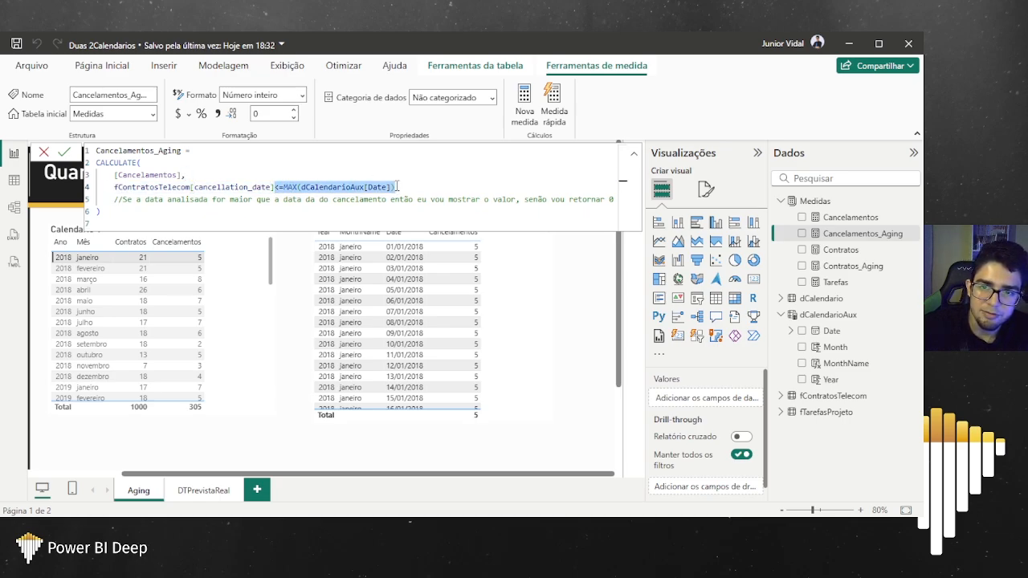
Step: Reduce the second table to Date and Cancelamentos_Aging, and clear the January 2018 selection in Calendario 1
click(543, 288)
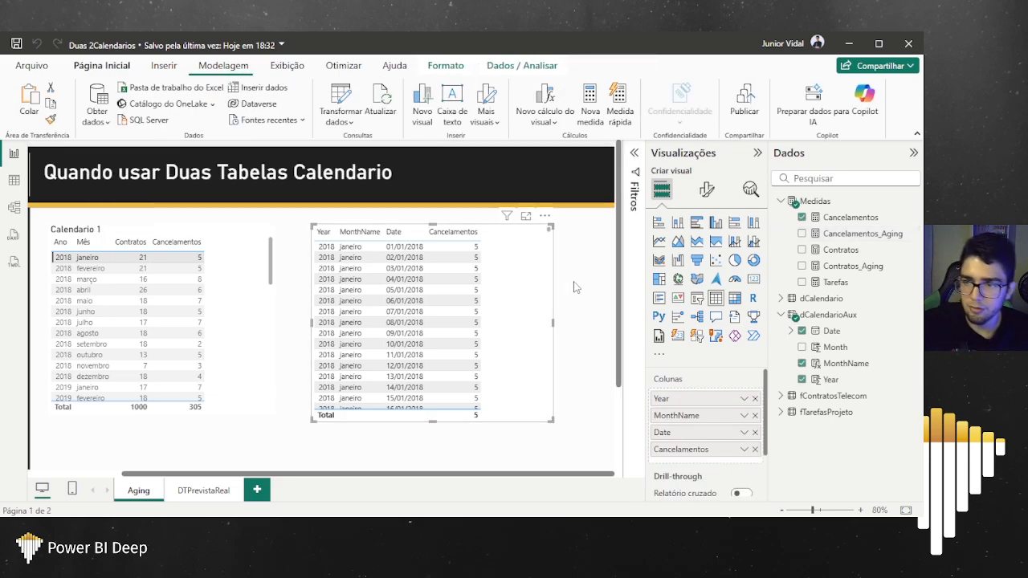
drag(883, 234, 679, 250)
drag(678, 249, 493, 283)
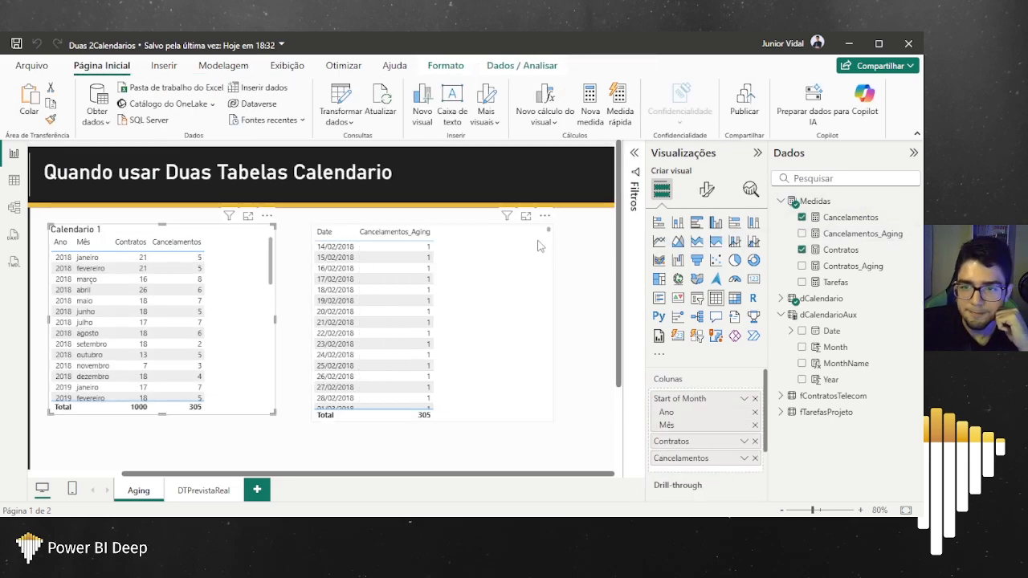
scroll(404, 279, down, 5)
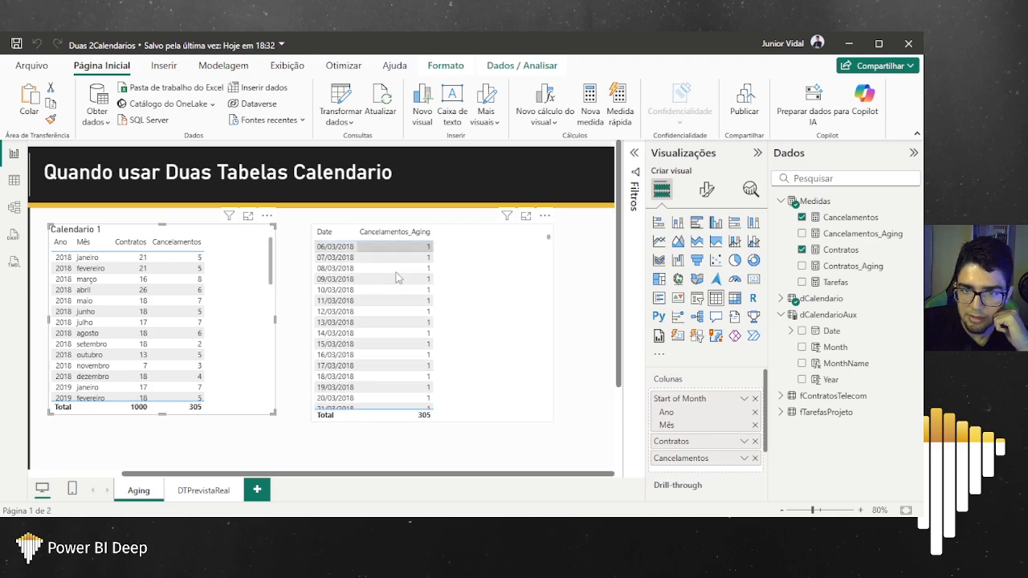
mouse_move(549, 245)
mouse_down()
mouse_move(548, 253)
mouse_move(562, 231)
mouse_up()
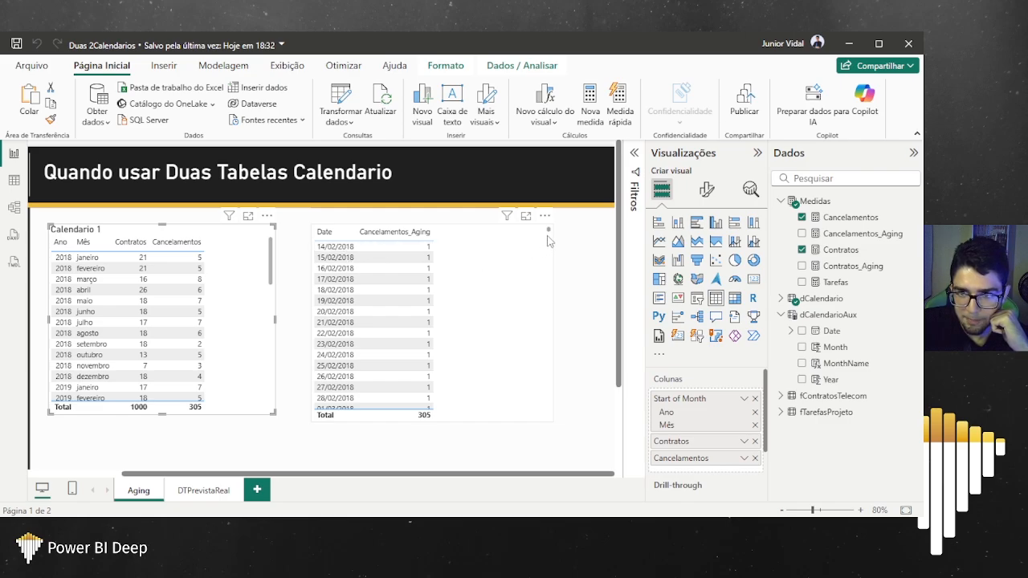
mouse_move(548, 233)
mouse_down()
mouse_move(551, 273)
mouse_move(550, 241)
mouse_up()
Step: Convert the Date and Cancelamentos_Aging table into a line chart and filter it by January 2018 from Calendario 1
click(474, 303)
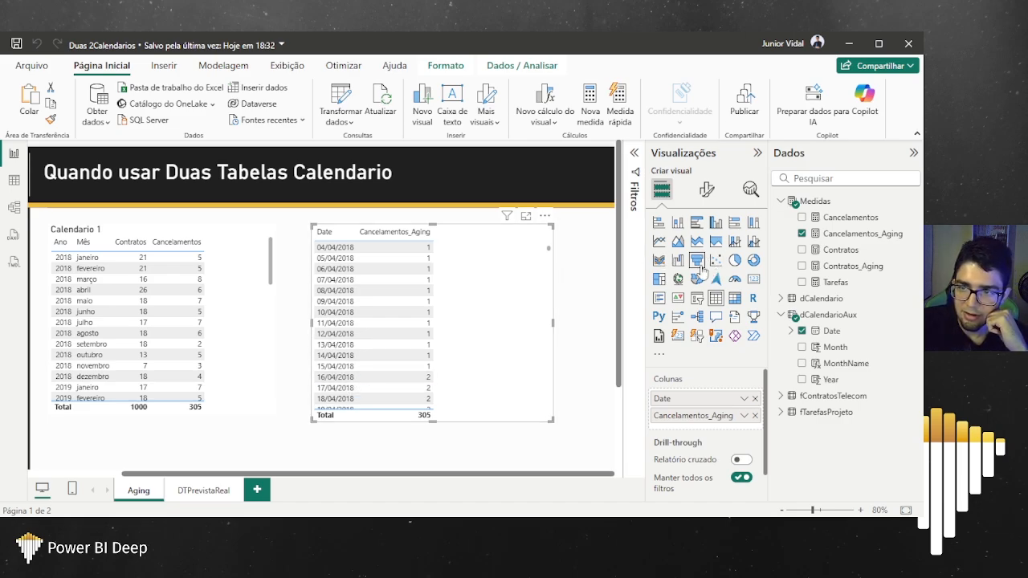
click(659, 241)
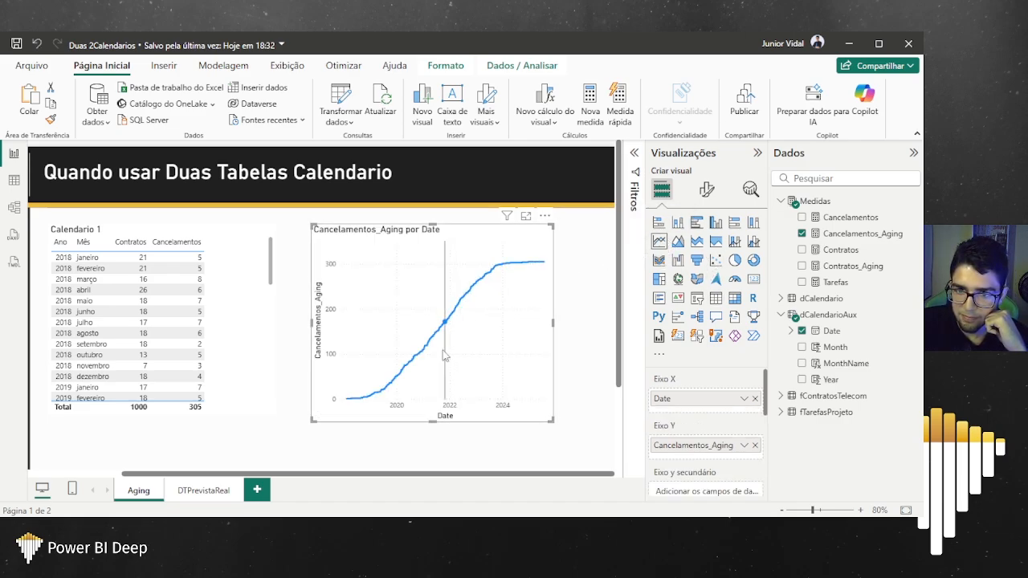
click(88, 257)
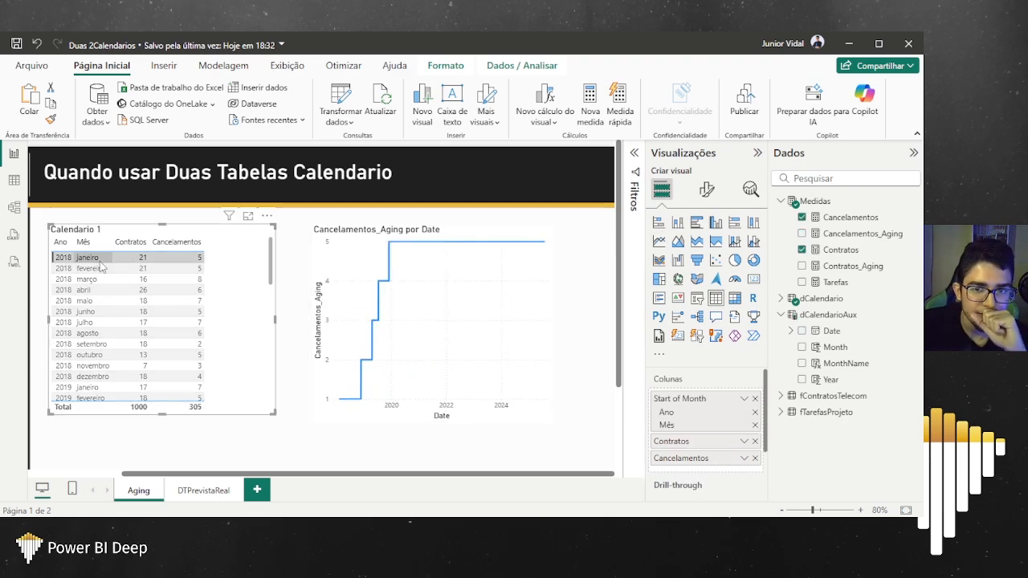
mouse_move(348, 347)
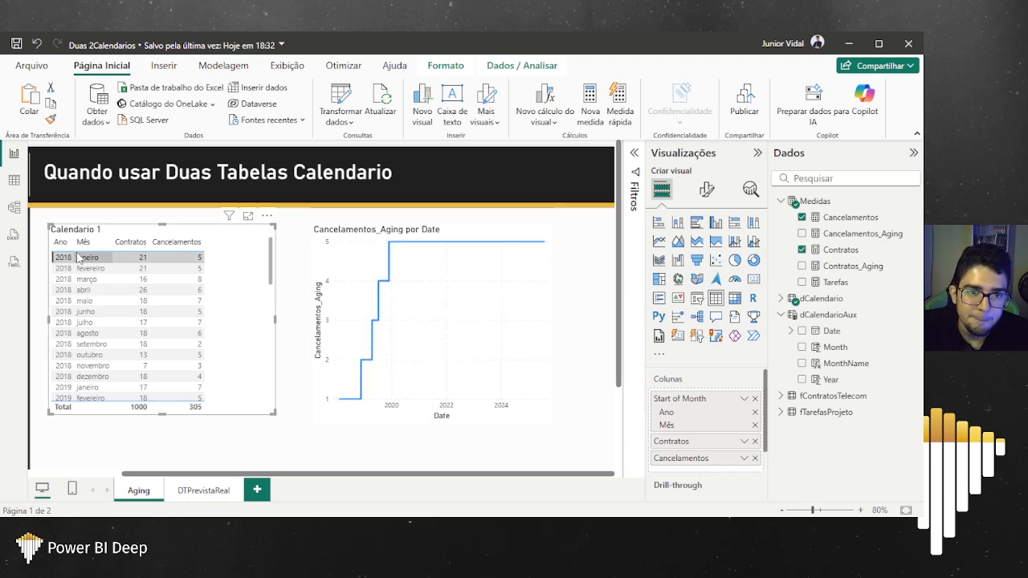
click(380, 239)
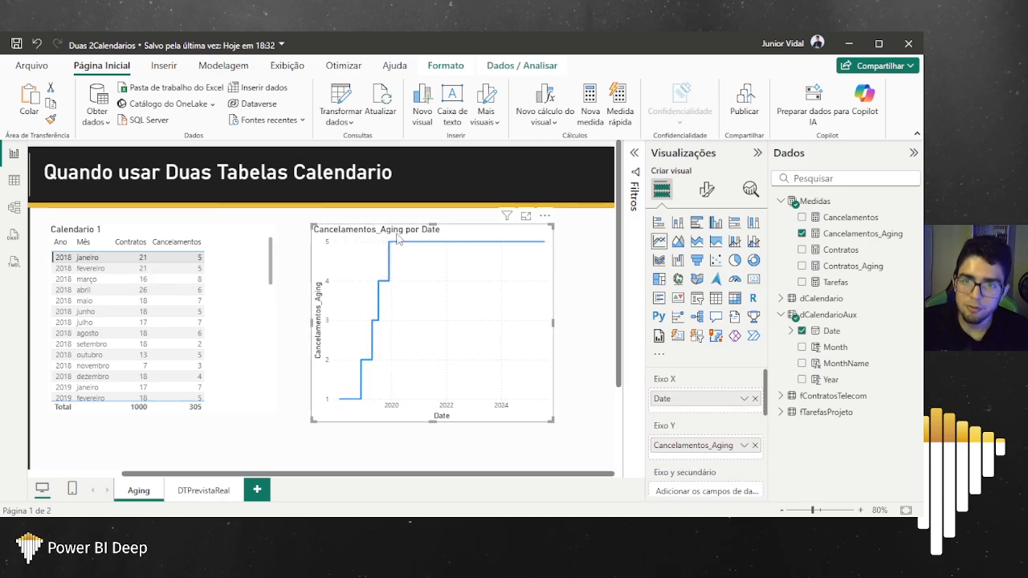
Step: Convert the aging line chart back into a table and add Contratos_Aging between Date and Cancelamentos_Aging
click(716, 298)
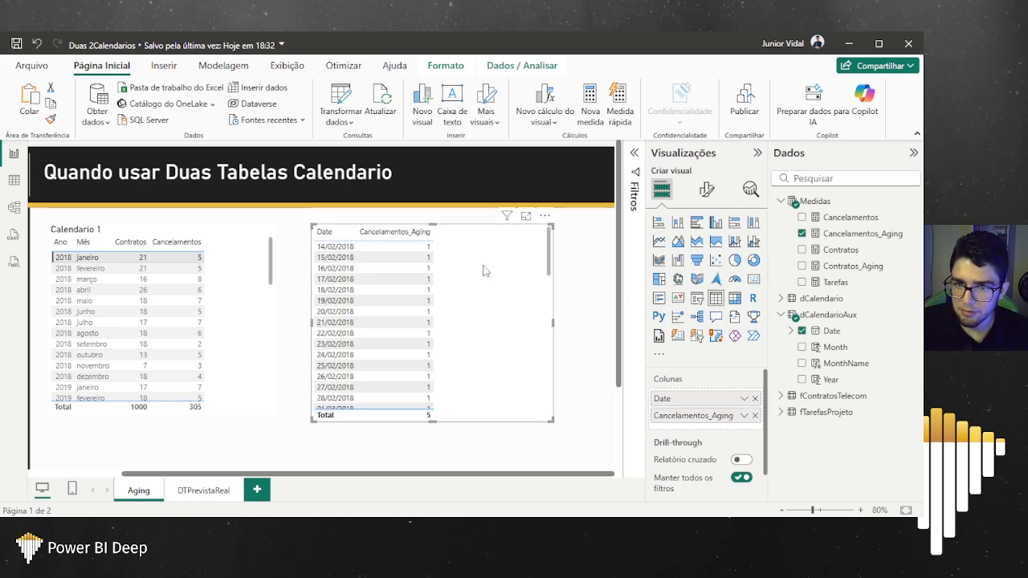
drag(849, 267, 682, 415)
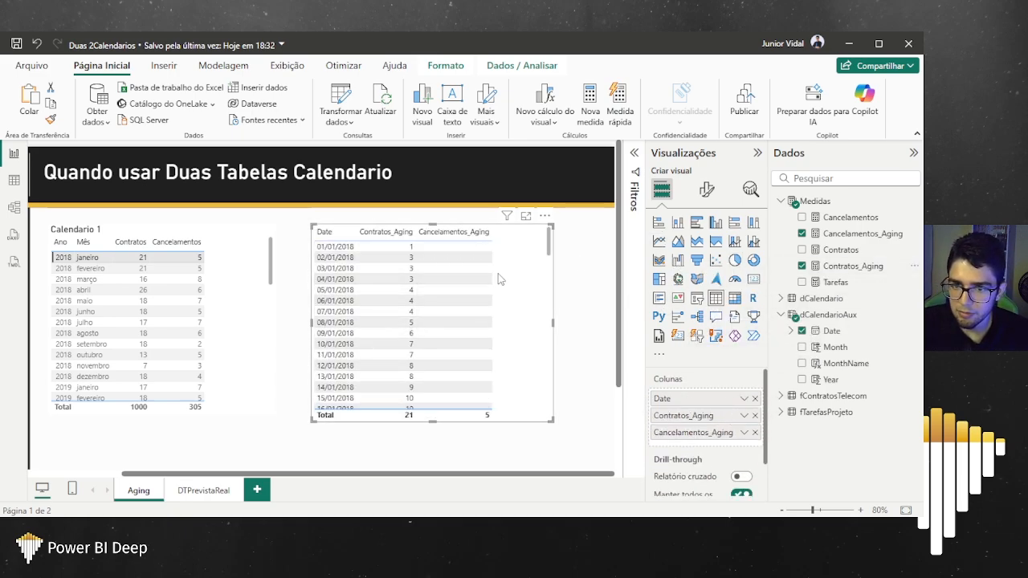
scroll(530, 270, down, 10)
scroll(448, 319, down, 15)
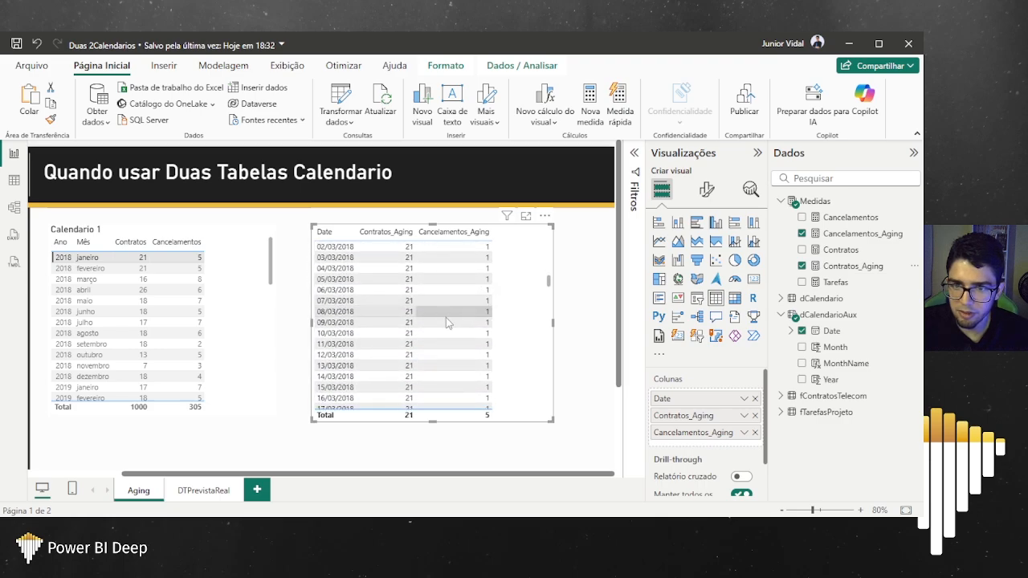
scroll(450, 321, down, 4)
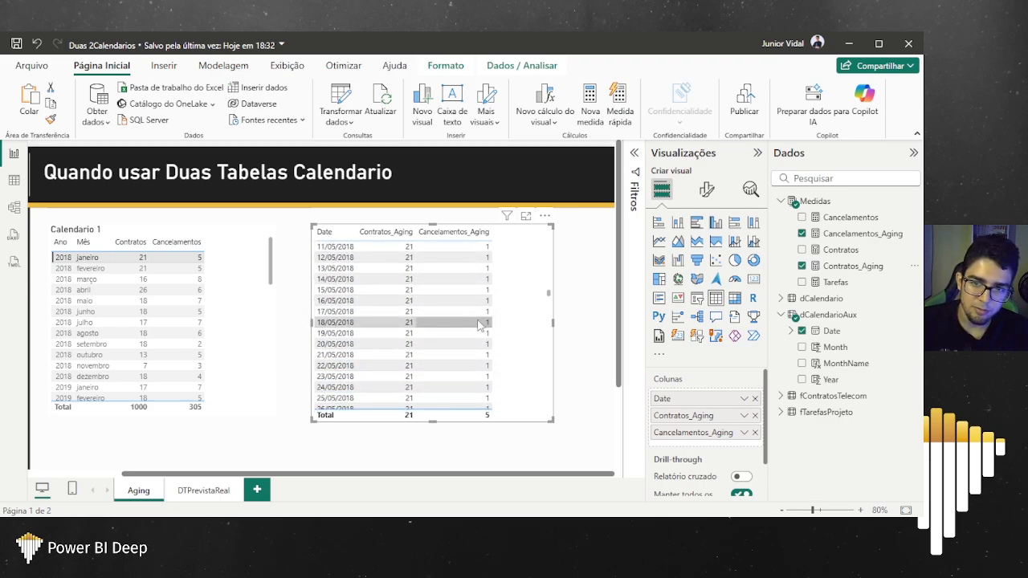
mouse_move(549, 291)
mouse_down()
mouse_move(543, 422)
mouse_move(544, 297)
mouse_up()
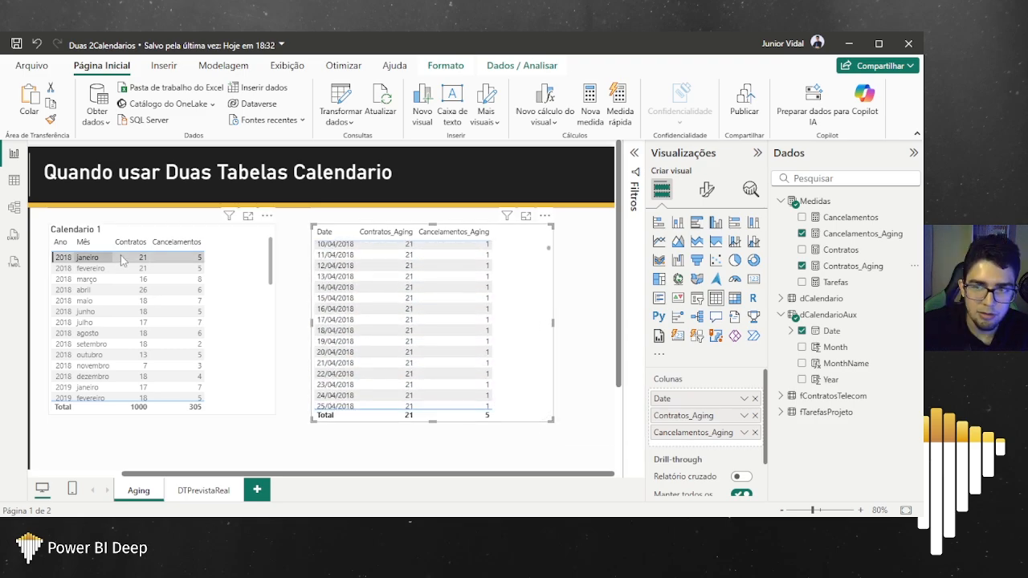
Step: Create the measure %Cancelamento = DIVIDE([Cancelamentos_Aging],[Contratos_Aging]) in the Medidas table
right_click(842, 207)
click(750, 228)
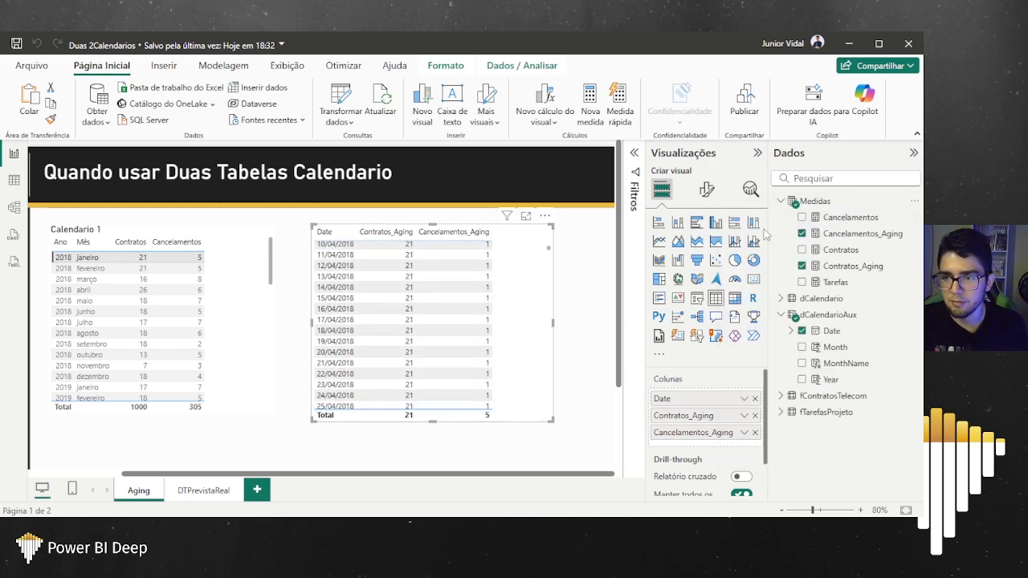
text(%Cancelamento)
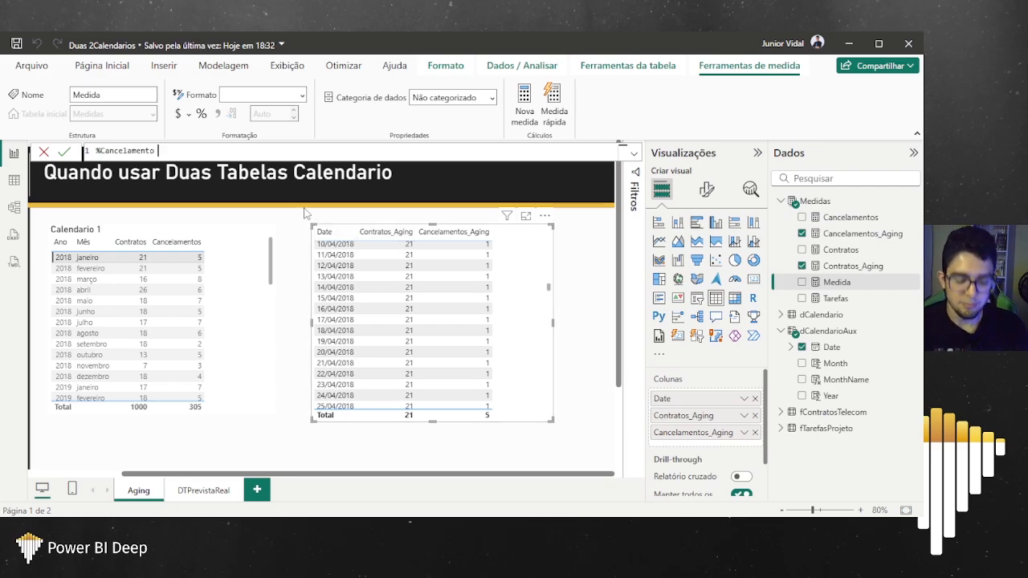
text( = dibvi)
key(BackSpace)
text(VIDE()
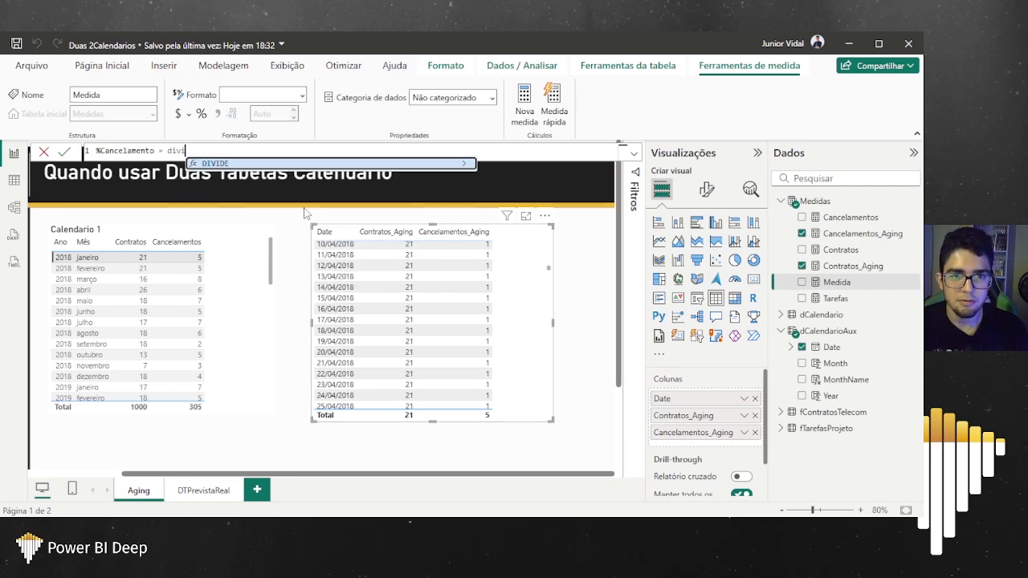
key(Tab)
text(c)
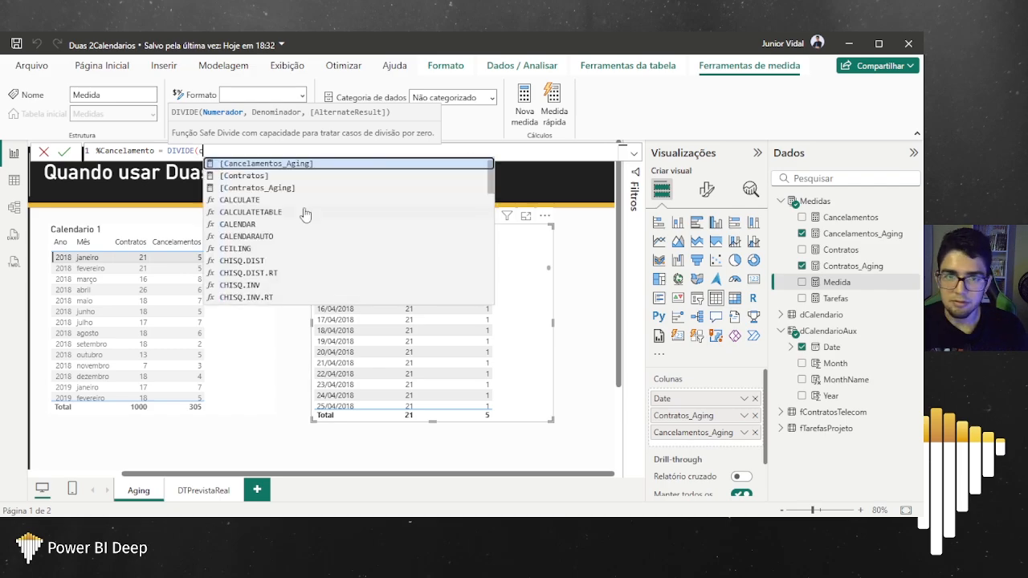
key(Tab)
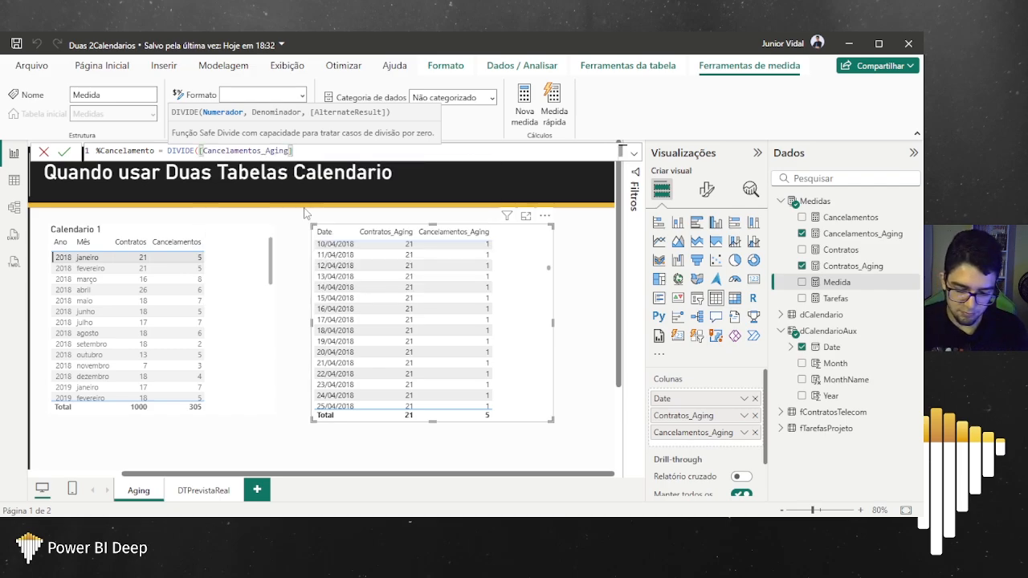
text(,)
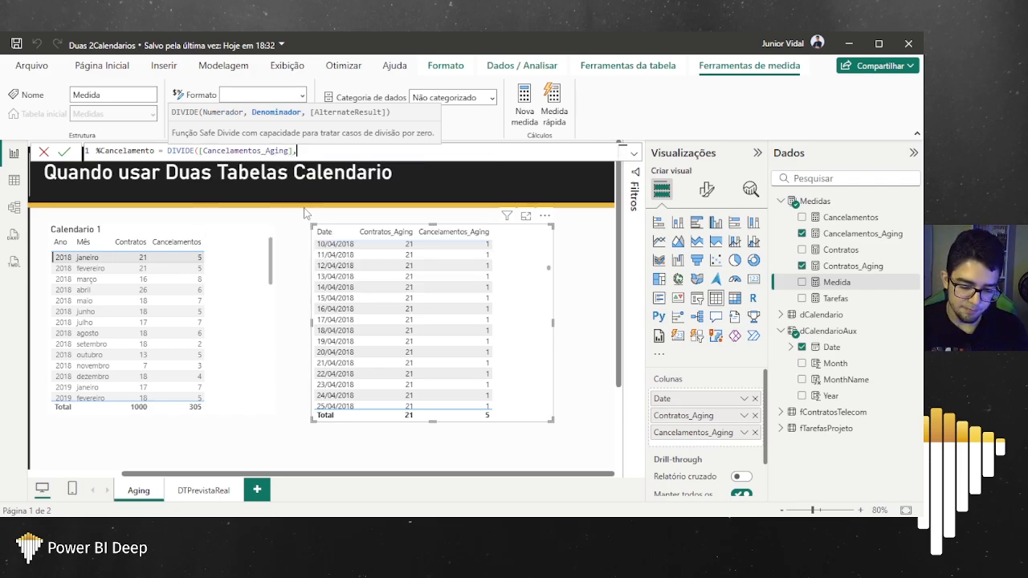
text(cont)
key(Tab)
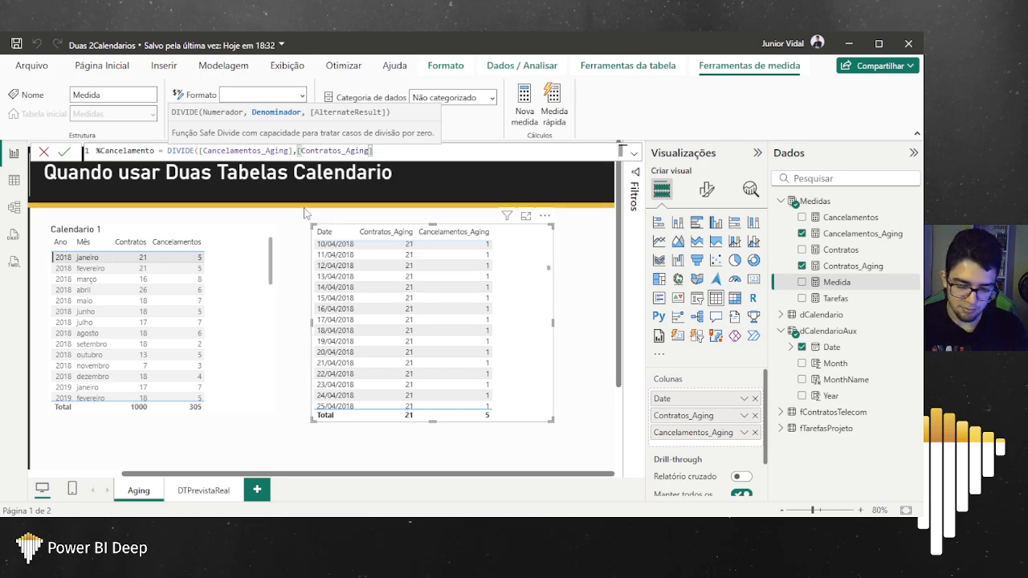
text())
key(Return)
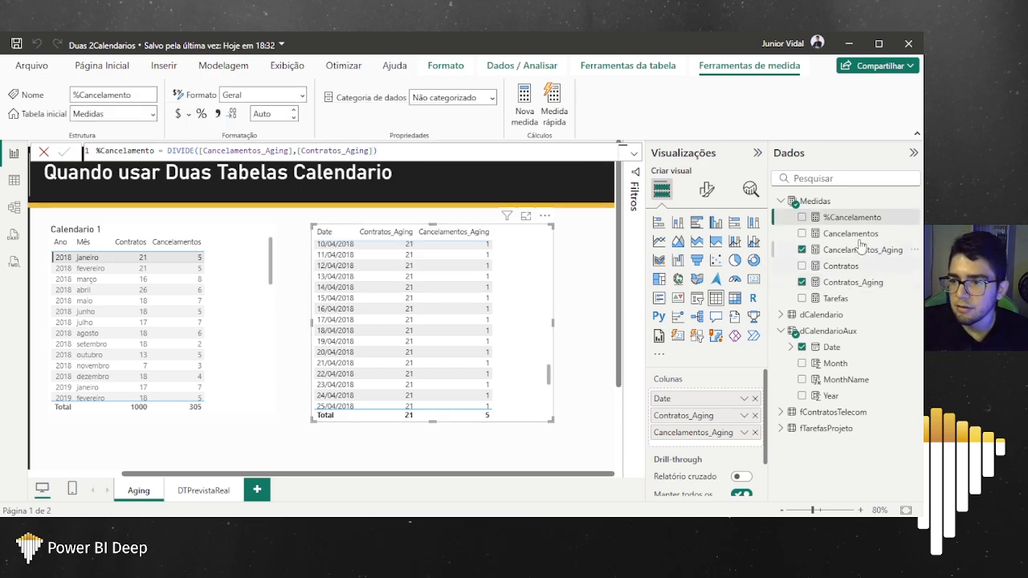
Step: Format %Cancelamento as a percentage and add it as the last column of the aging table, widening the table to fit
click(202, 114)
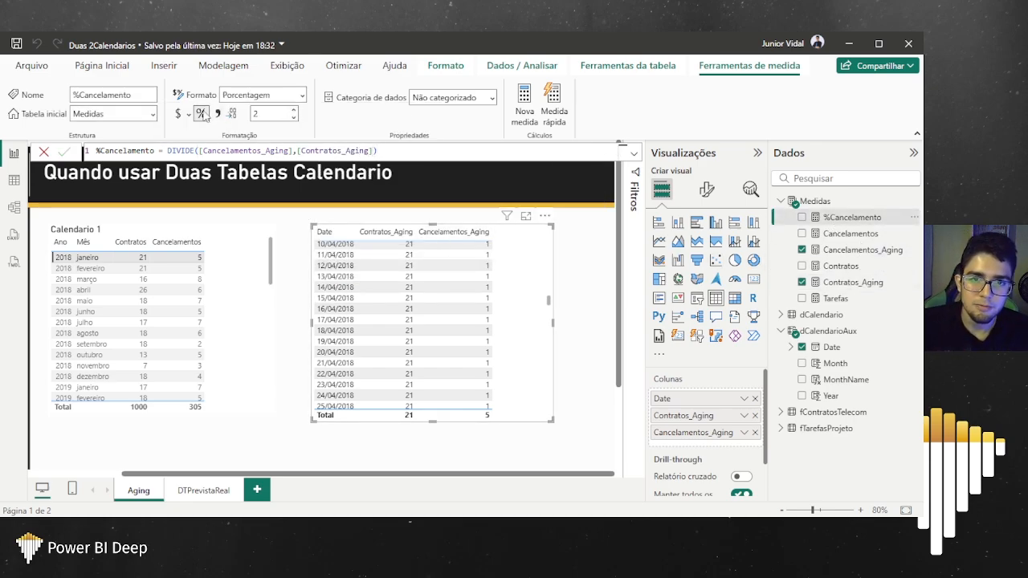
drag(852, 217, 520, 306)
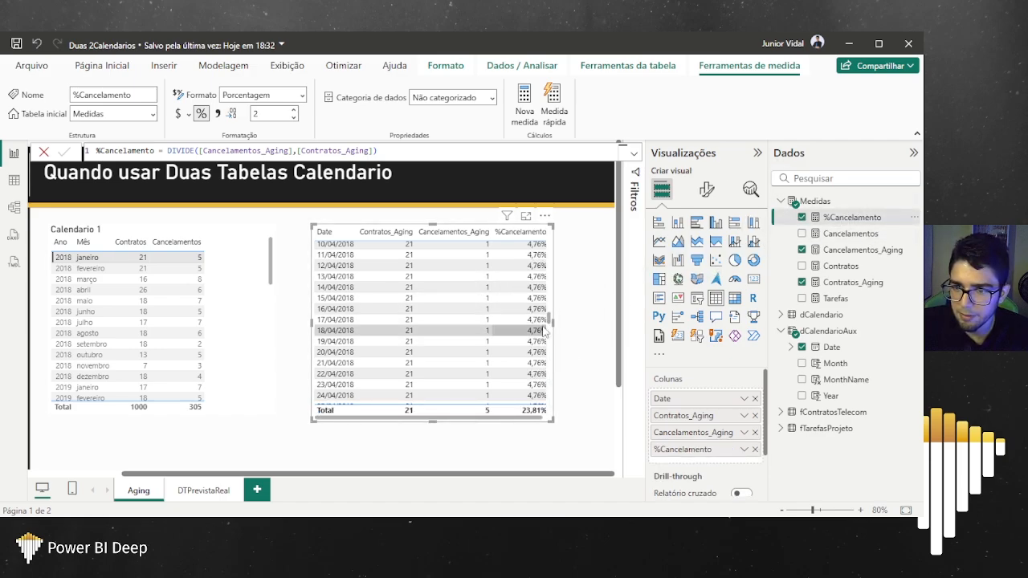
drag(552, 322, 587, 322)
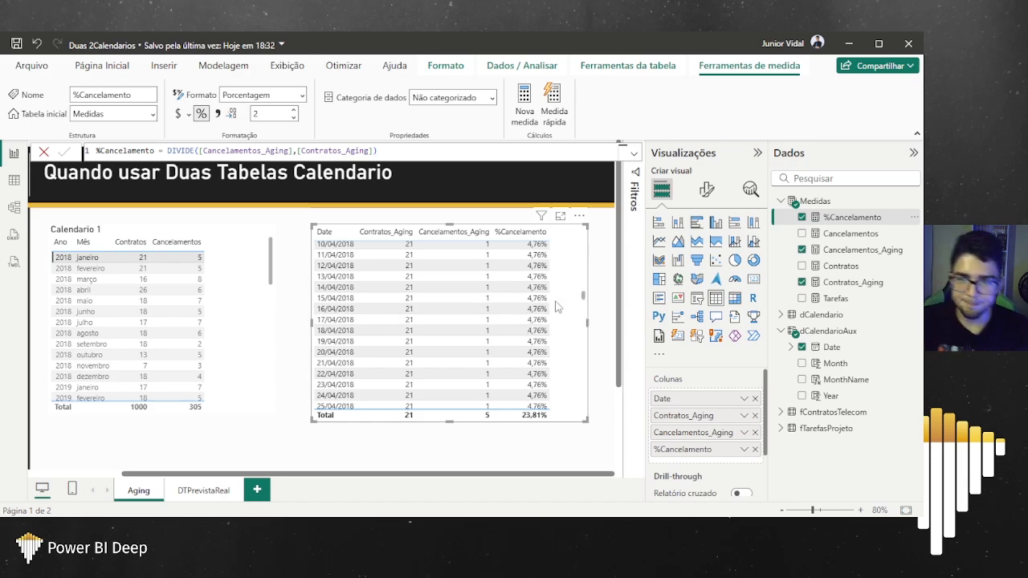
scroll(562, 305, down, 3)
scroll(562, 305, down, 6)
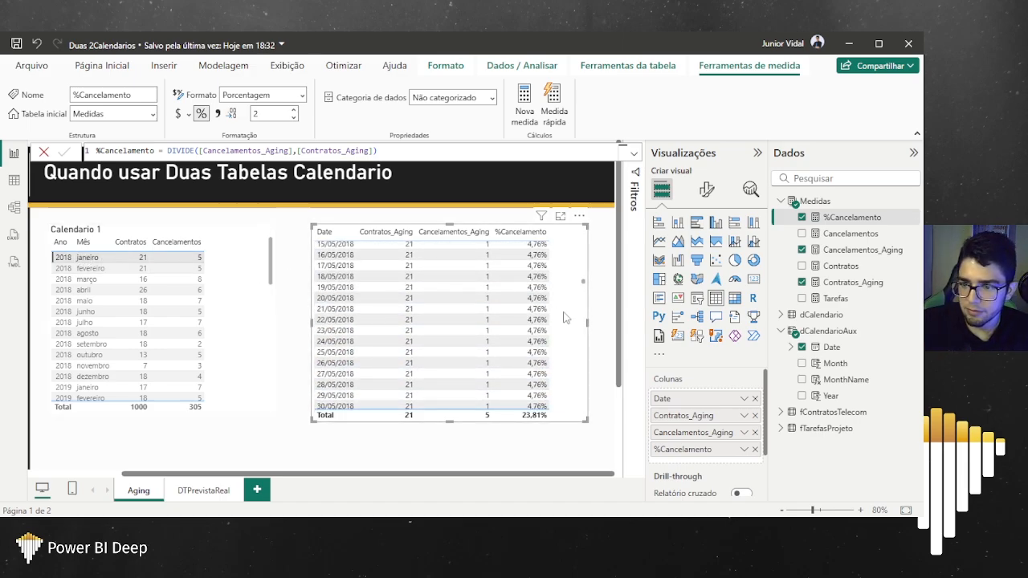
Step: Replace the aging table's Date column with Year and Month from dCalendarioAux
click(754, 401)
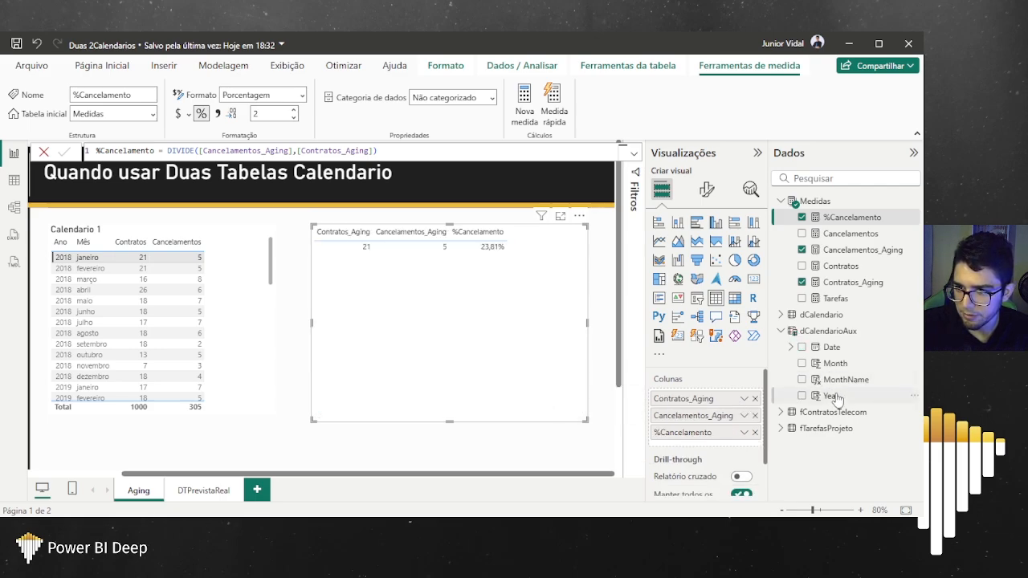
drag(830, 395, 732, 401)
drag(835, 363, 706, 405)
Step: Change the data type of dCalendarioAux's Year column to Texto and re-add it as the aging table's first column
right_click(821, 402)
click(853, 396)
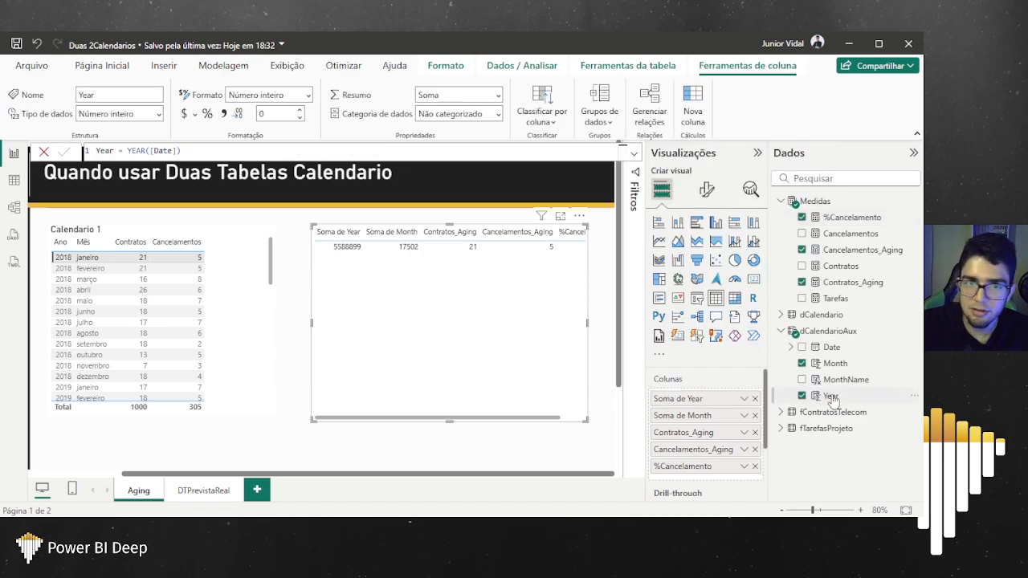
click(158, 113)
click(101, 255)
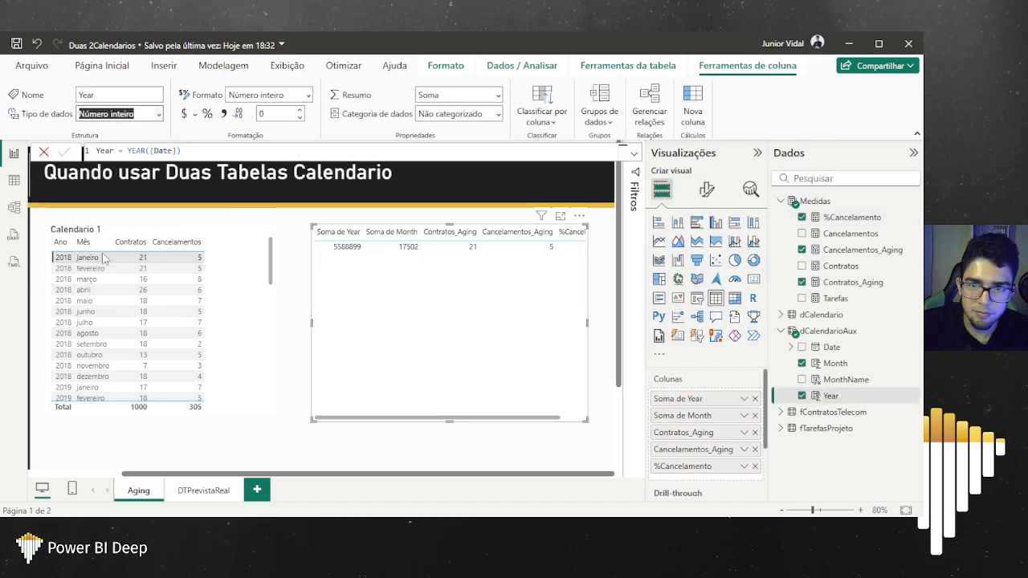
click(754, 399)
drag(852, 401, 722, 399)
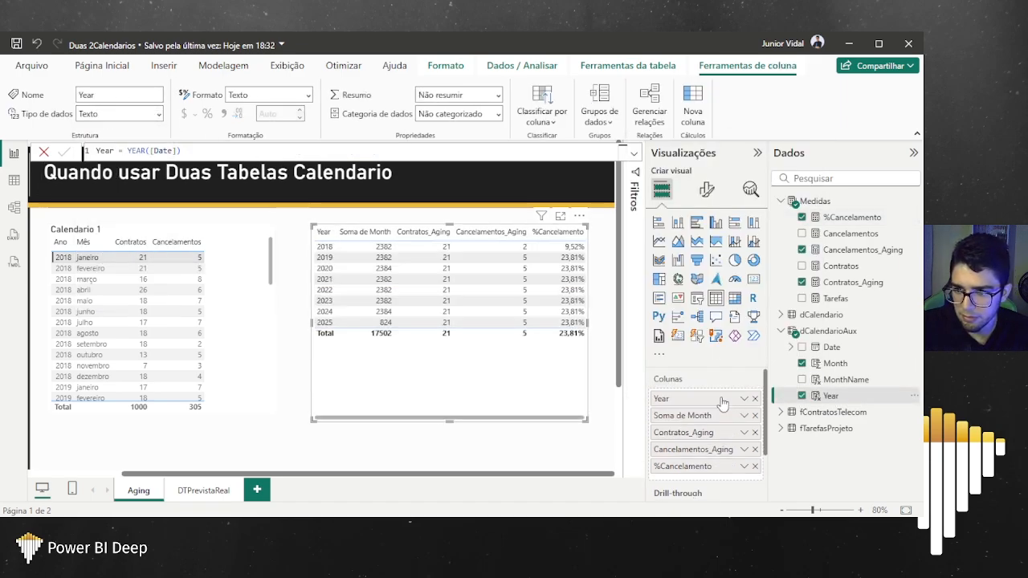
Step: Replace the summed Month column in the aging table with MonthName, placed right after Year
click(835, 381)
click(802, 363)
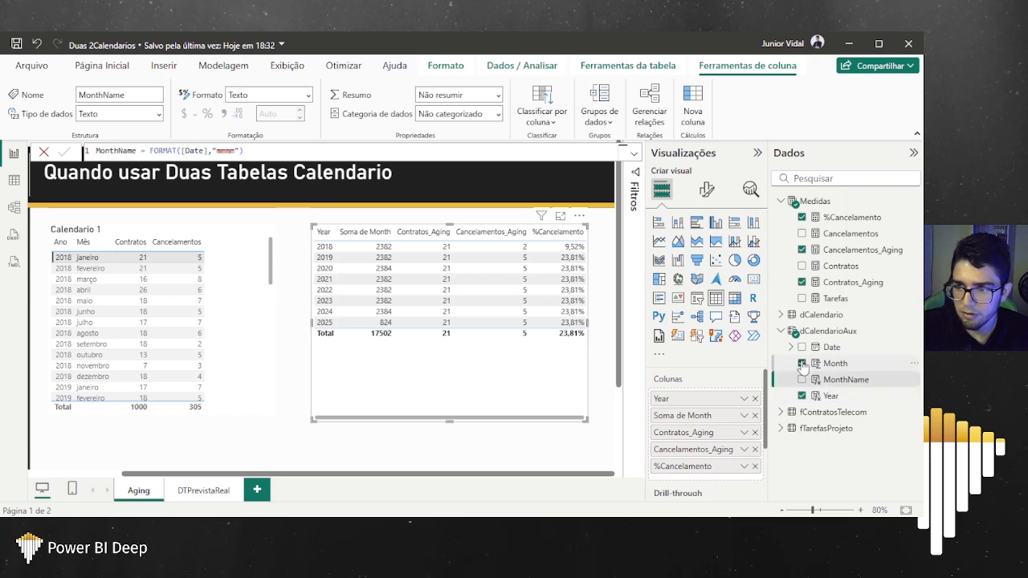
drag(860, 385, 699, 416)
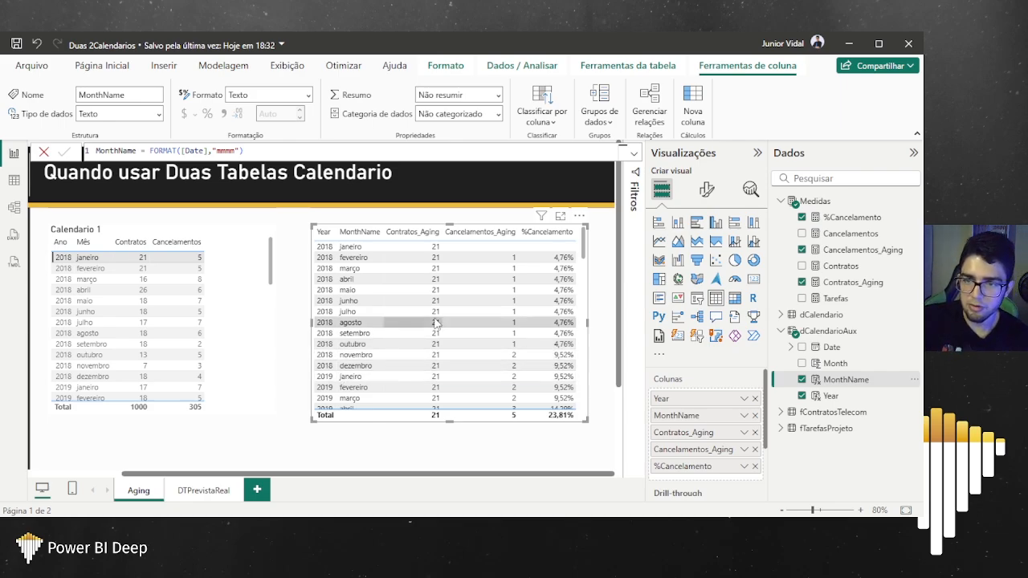
Step: Review the aging table's monthly rows, and filter it by June 2018 from Calendario 1
drag(584, 240, 582, 408)
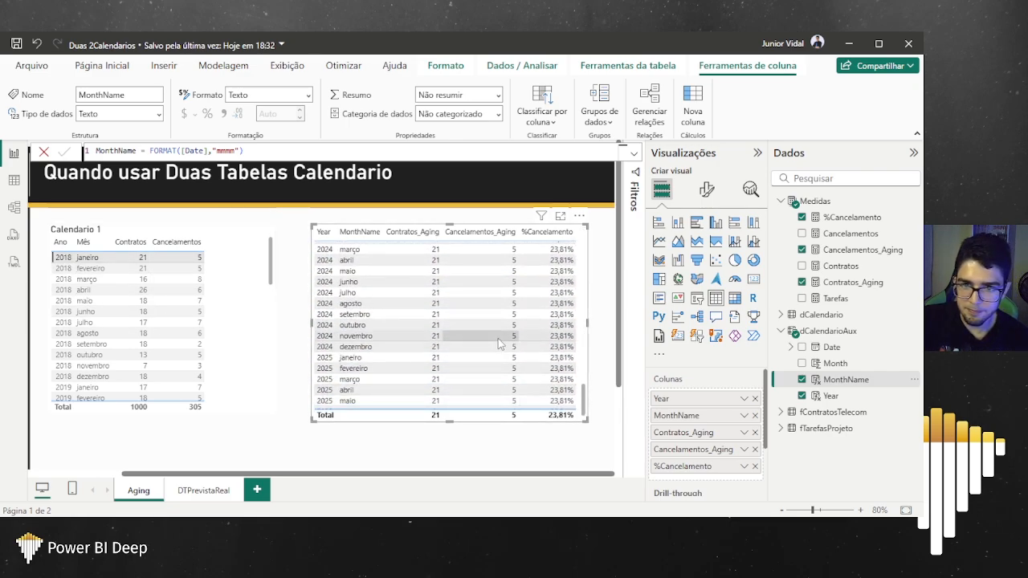
scroll(499, 343, down, 1)
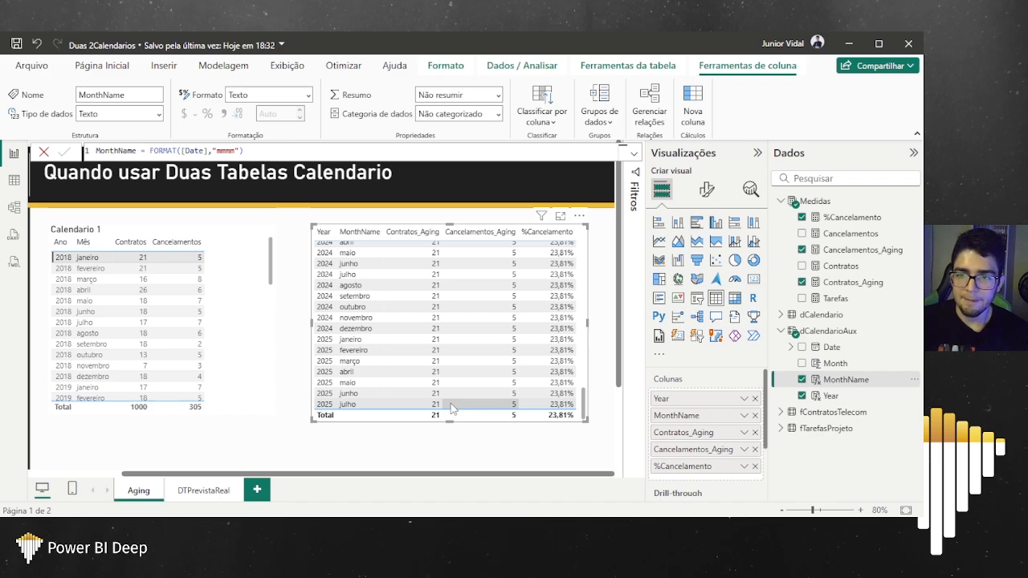
scroll(458, 348, up, 20)
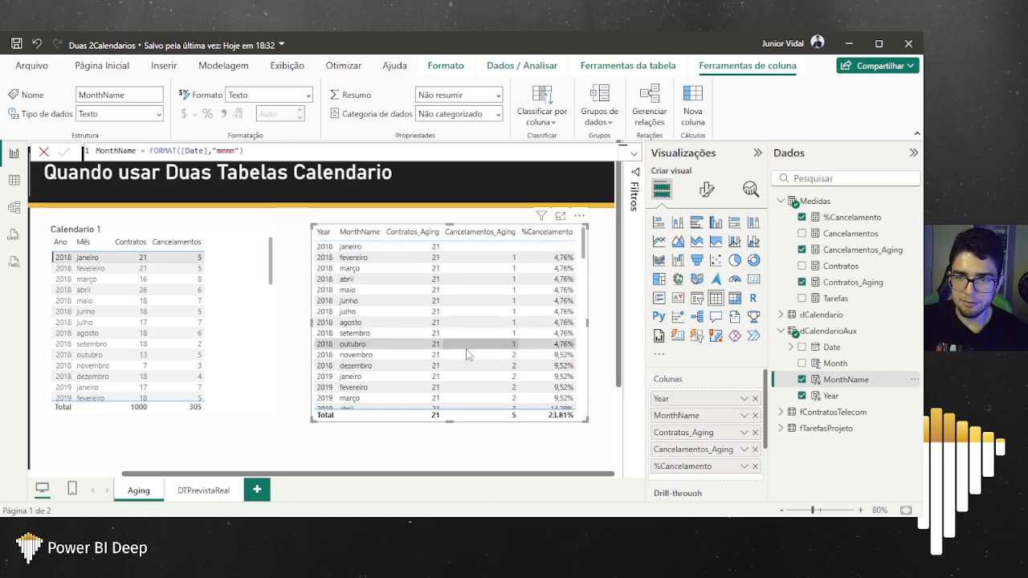
scroll(468, 353, down, 7)
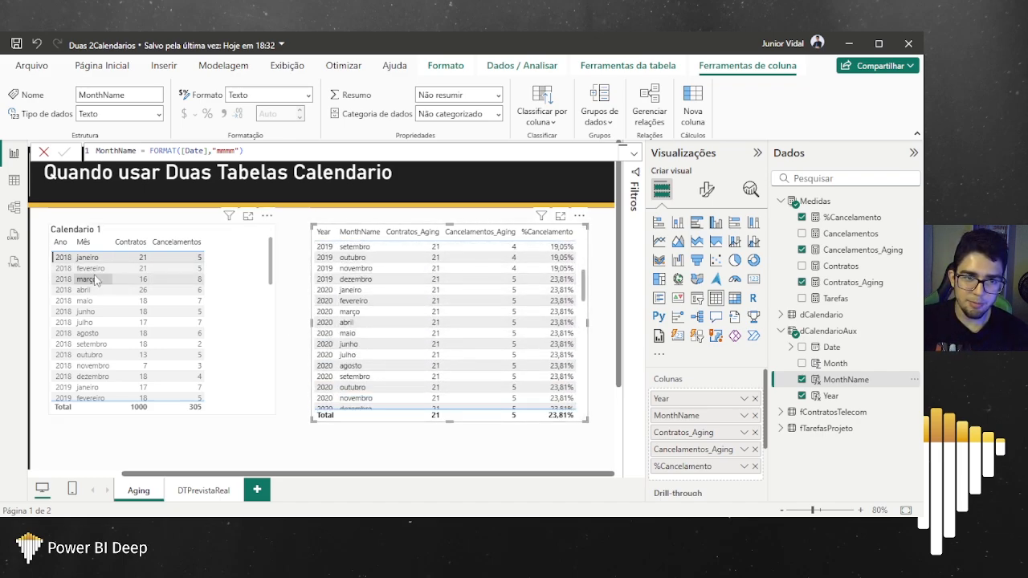
click(86, 312)
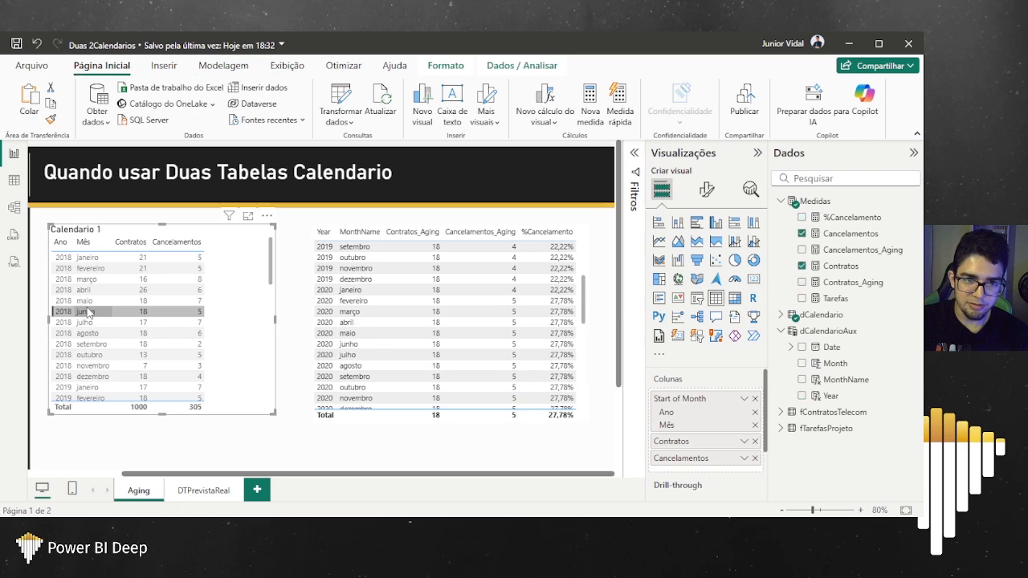
Step: Turn on the title of the aging table and set its text to "Calendario 2"
click(348, 337)
click(707, 188)
click(700, 250)
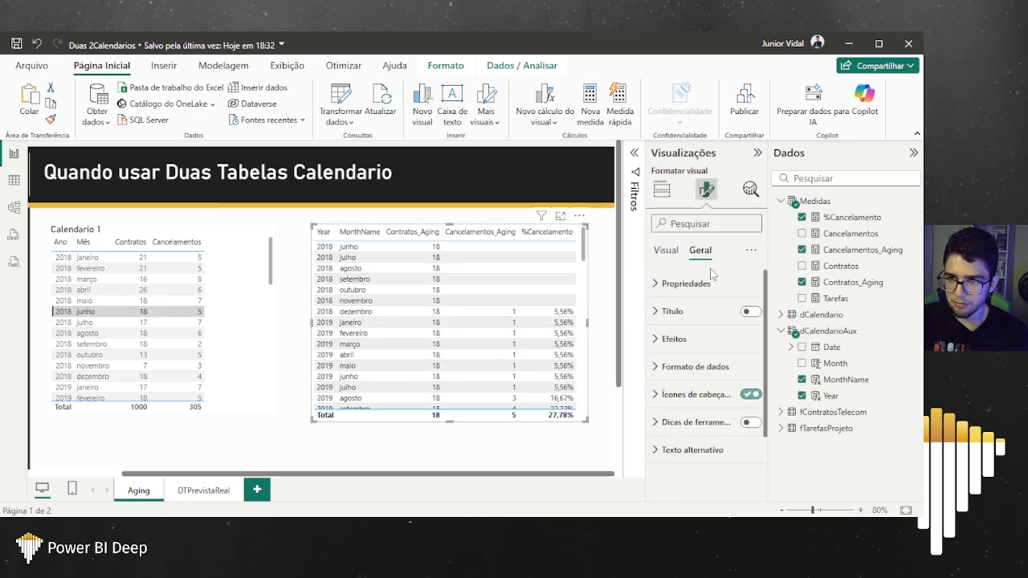
click(750, 311)
click(688, 378)
text(Calend)
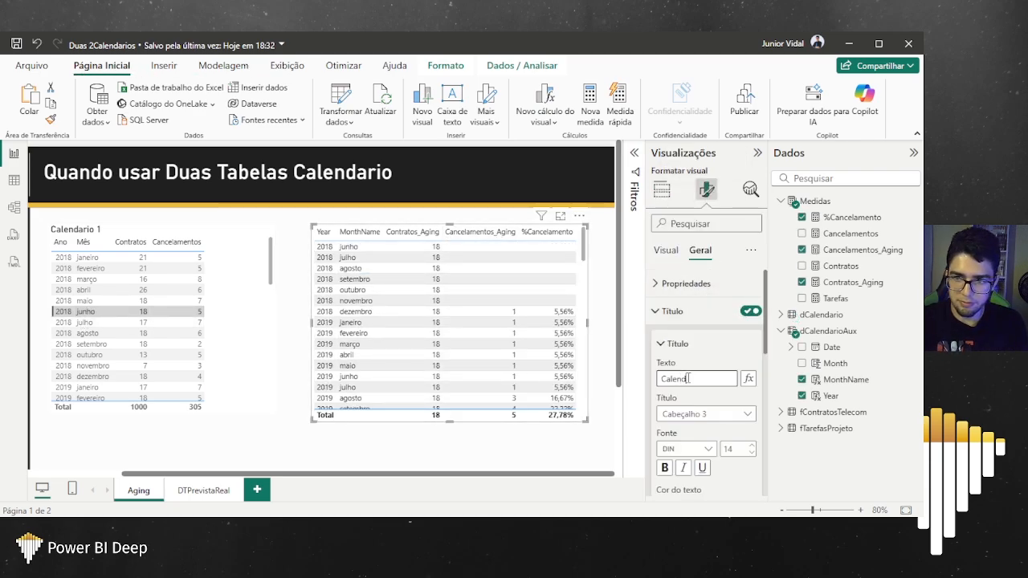
text(ario 2)
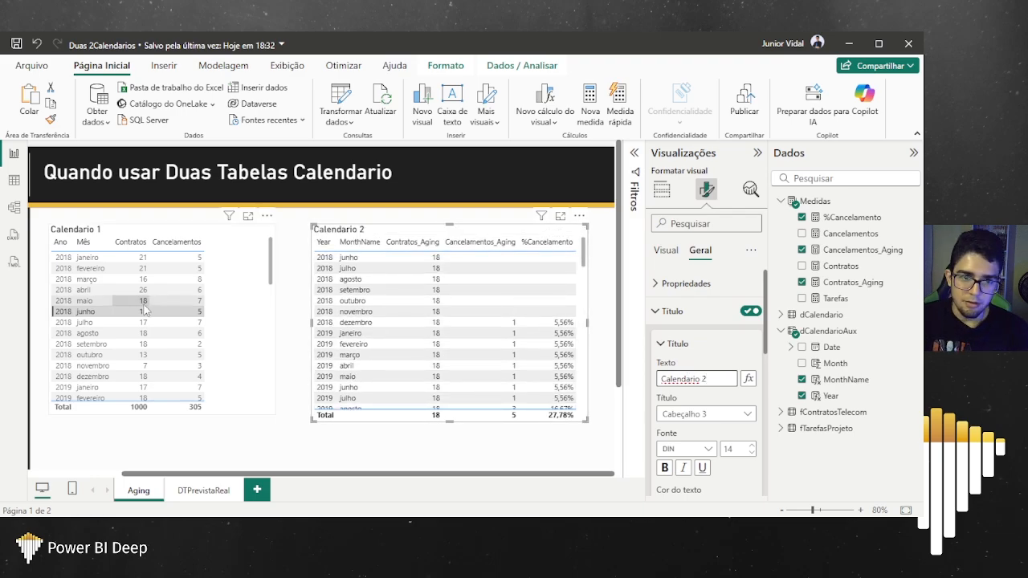
Step: Filter the Calendario 2 table by August 2018 from Calendario 1, and bring its column fields back into view
click(145, 332)
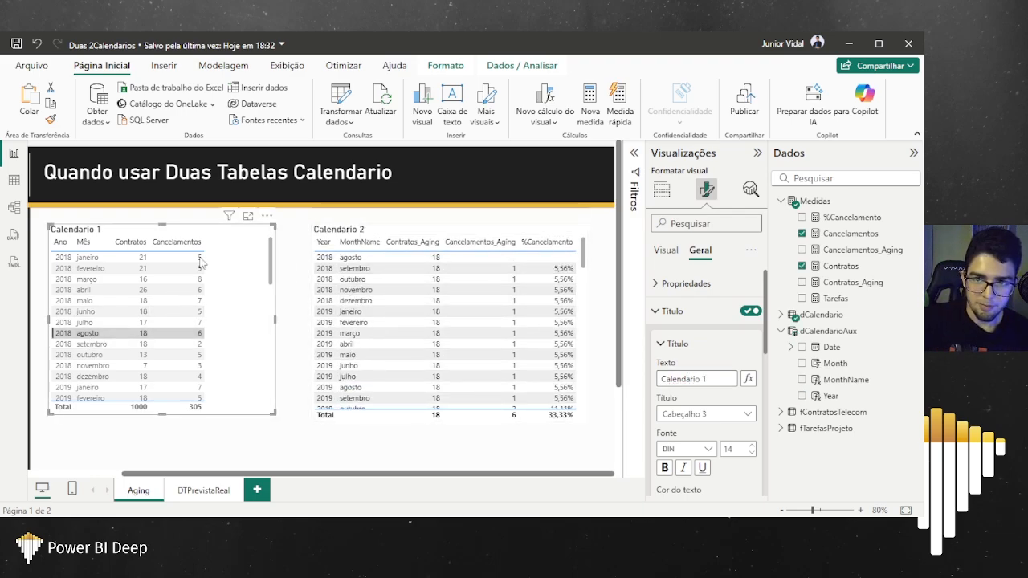
scroll(176, 337, down, 3)
click(482, 277)
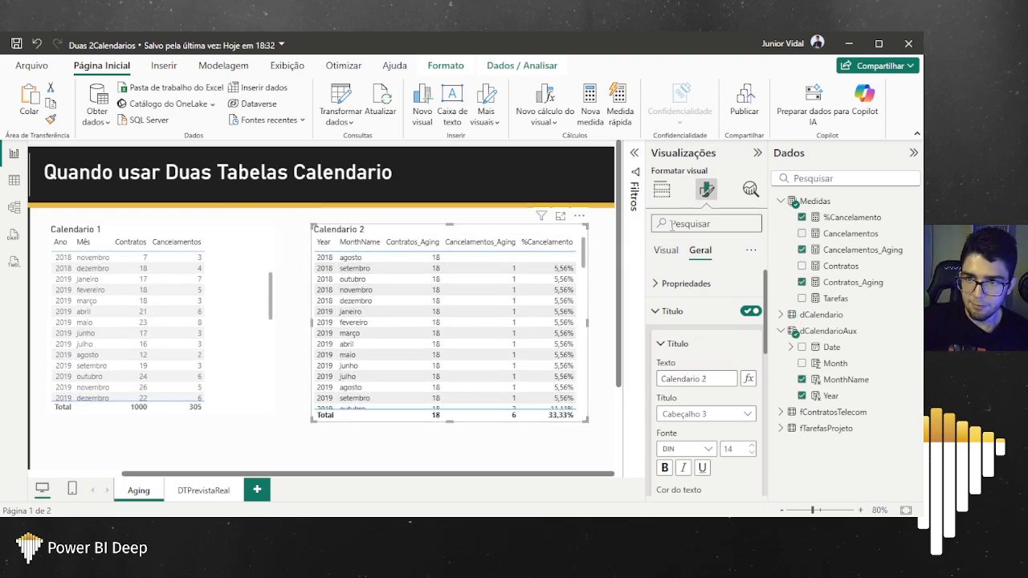
click(660, 189)
scroll(217, 337, down, 3)
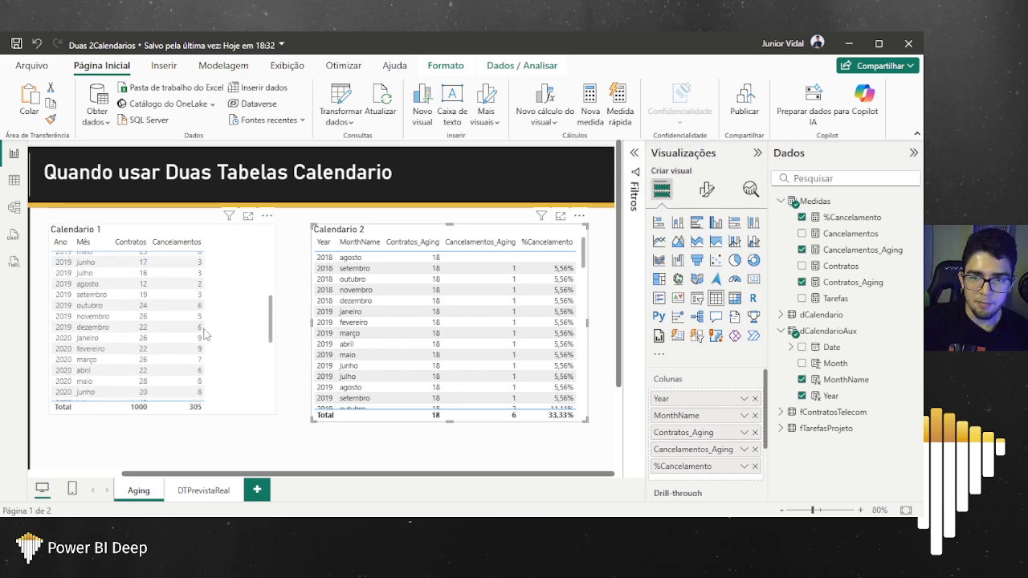
scroll(205, 334, up, 5)
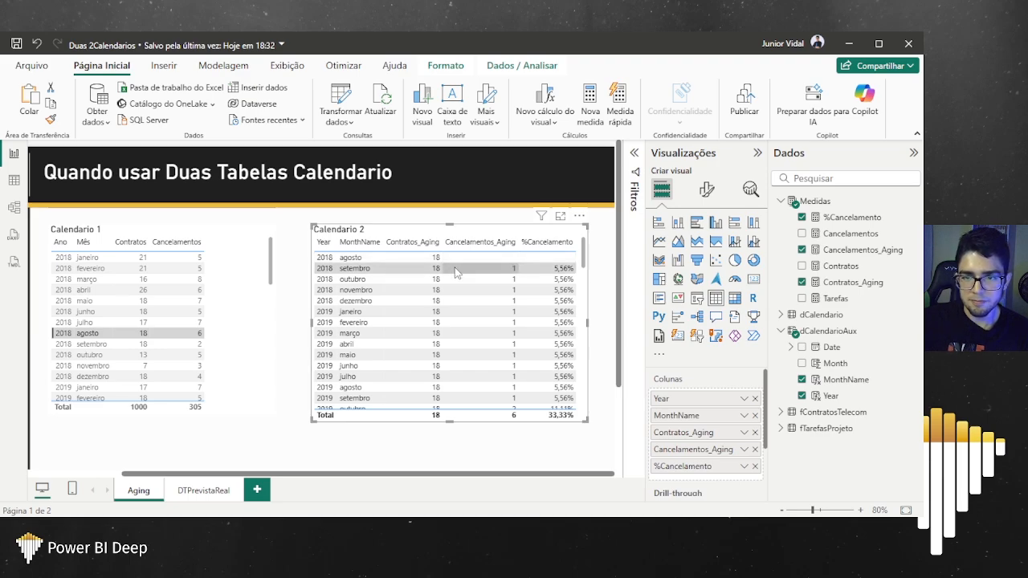
Step: Review the Calendario 2 table's monthly aging rows, first for August 2018 and again without a month filter
scroll(459, 293, down, 2)
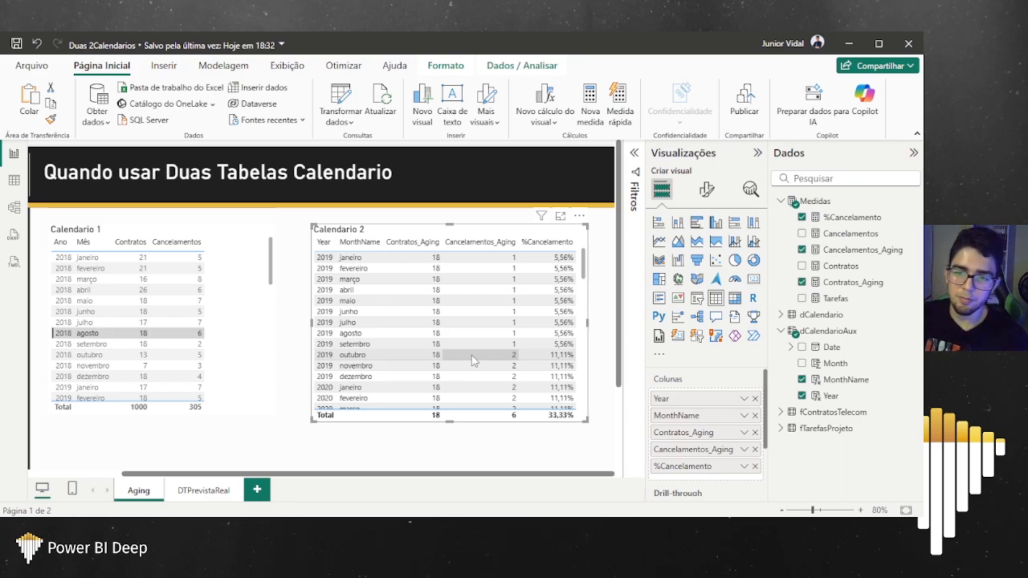
scroll(473, 362, down, 20)
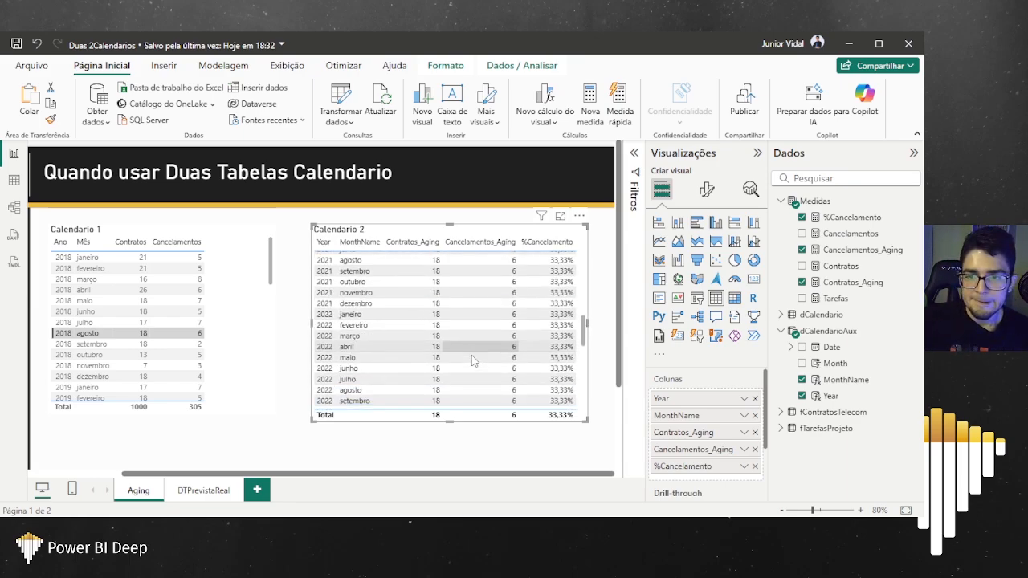
scroll(474, 362, up, 3)
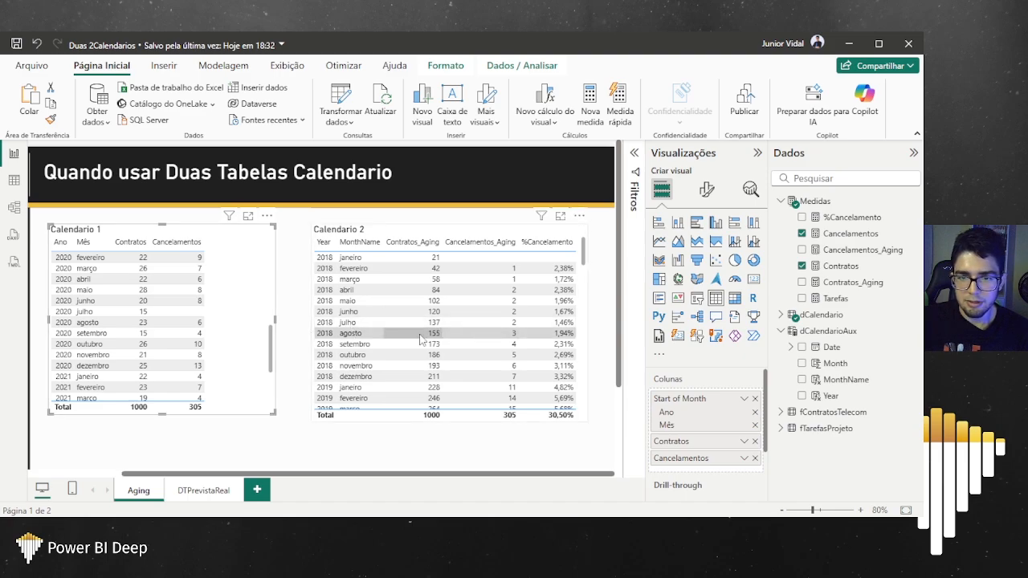
scroll(420, 339, down, 20)
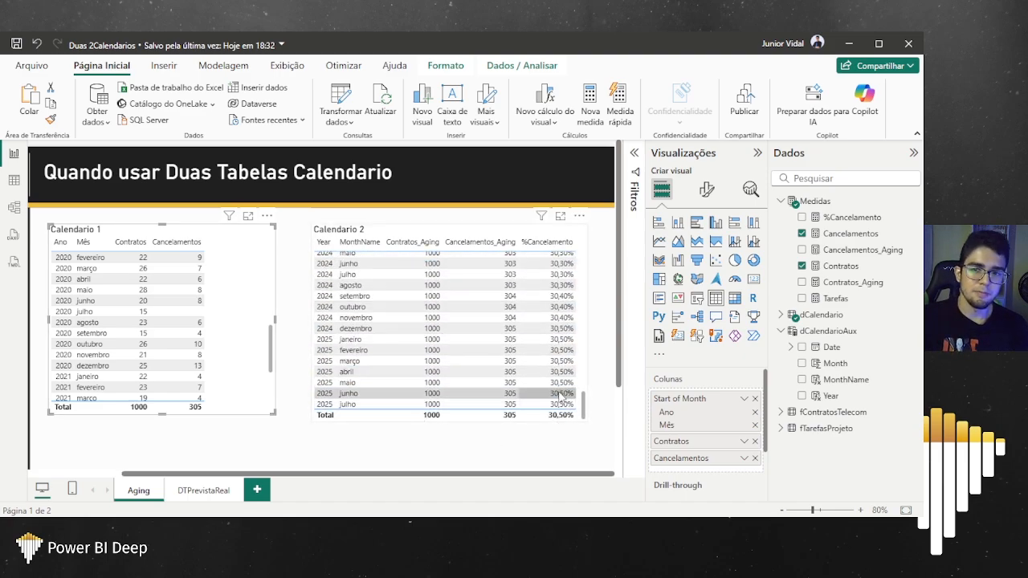
scroll(552, 374, up, 20)
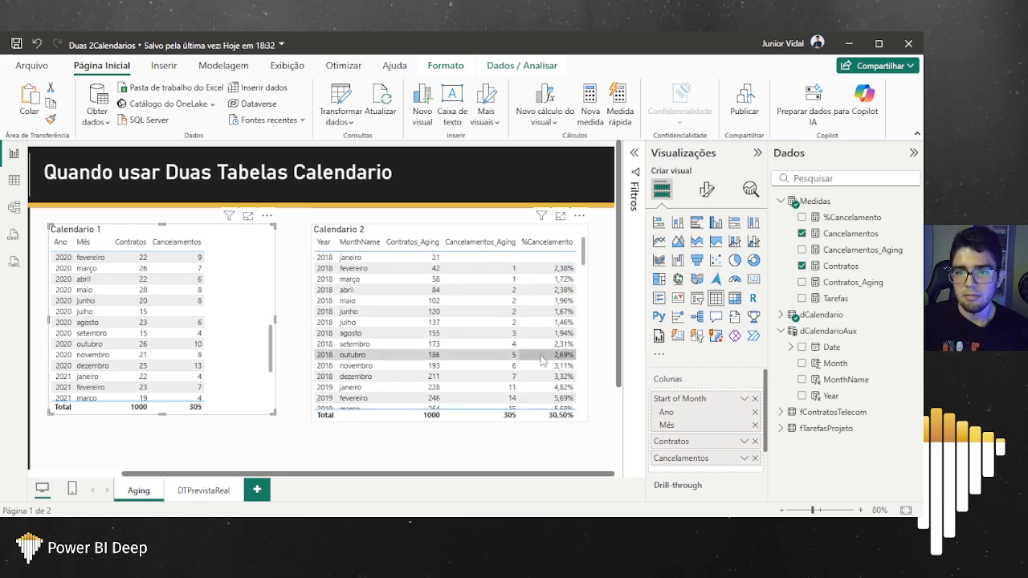
scroll(482, 345, down, 5)
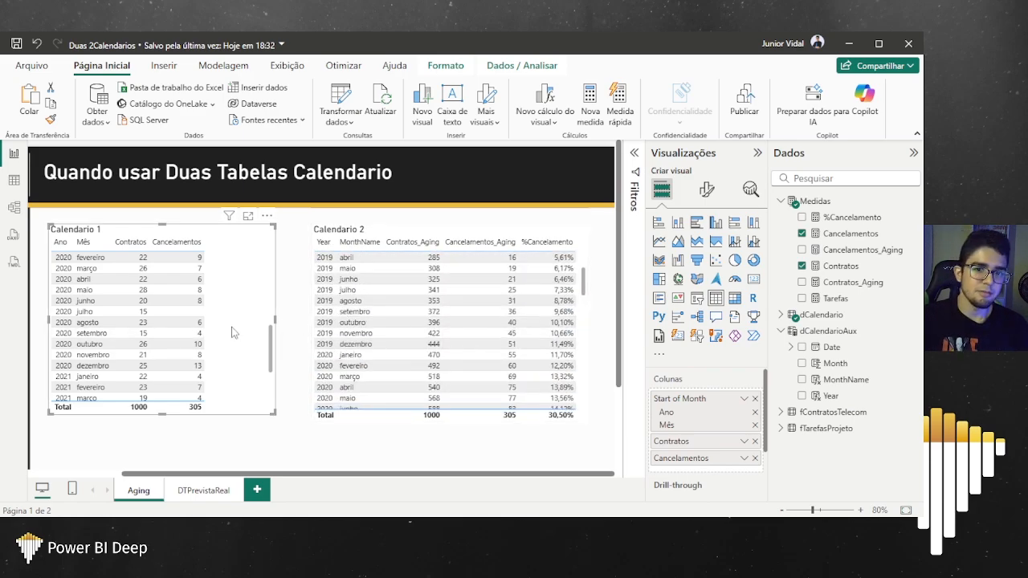
Step: Filter the Calendario 2 table by November 2020 from Calendario 1 and examine its monthly cancellation rows
click(96, 355)
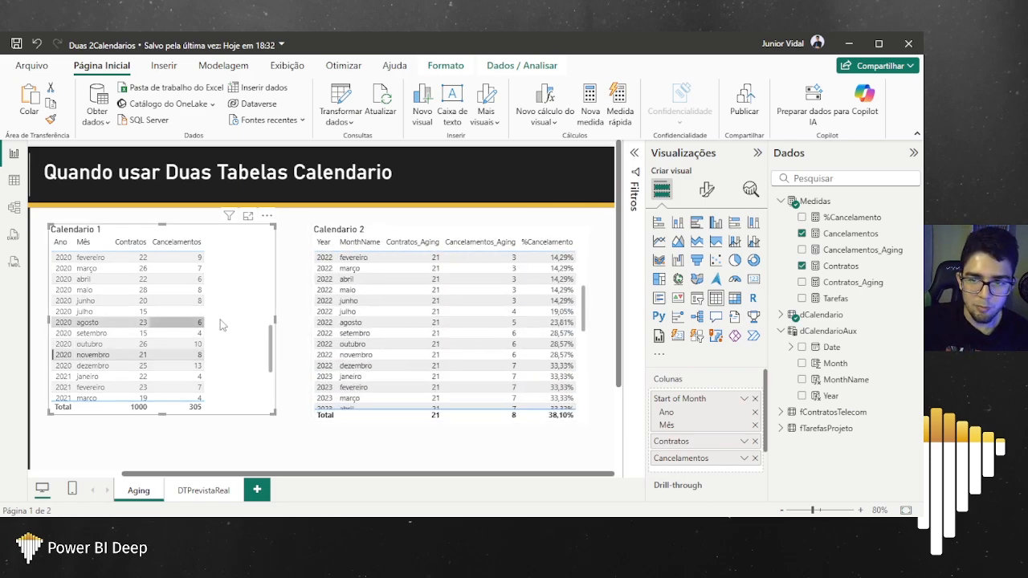
scroll(495, 336, down, 5)
scroll(495, 337, down, 6)
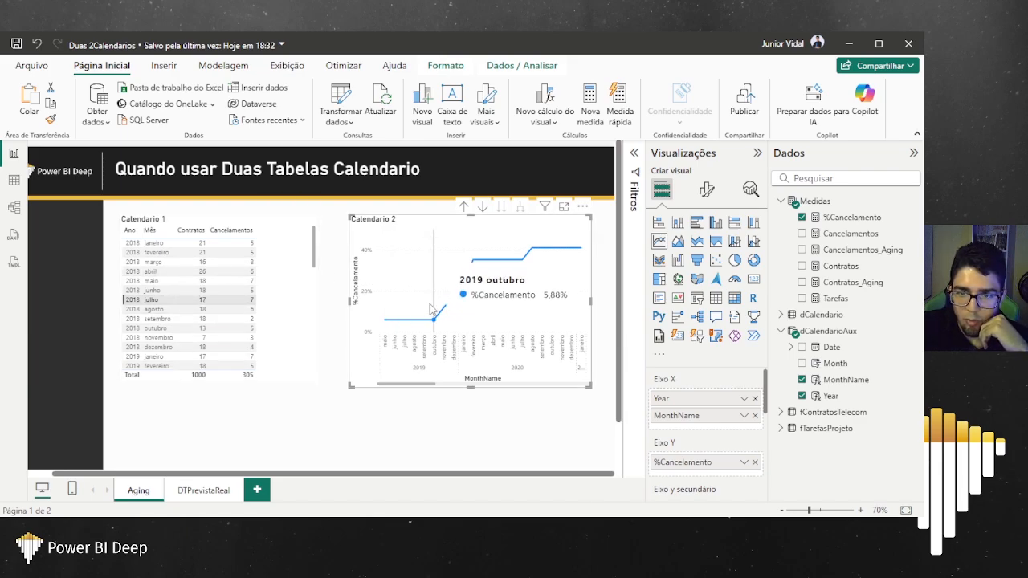
Step: Examine the Calendario 2 line chart of %Cancelamento, filtering it by May, August and March 2018 from Calendario 1
scroll(419, 318, down, 1)
scroll(426, 314, down, 4)
scroll(425, 314, up, 5)
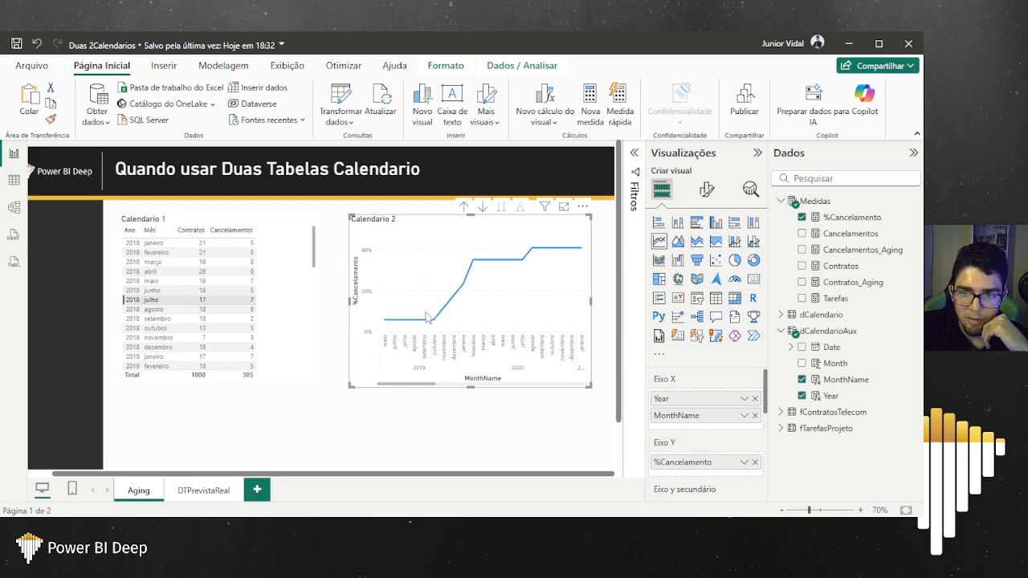
click(177, 281)
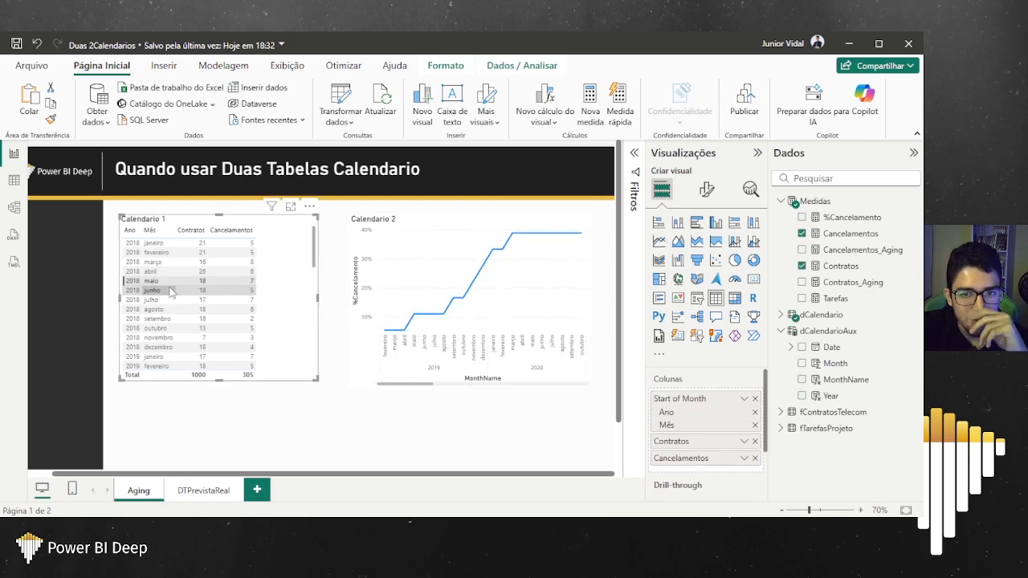
click(161, 309)
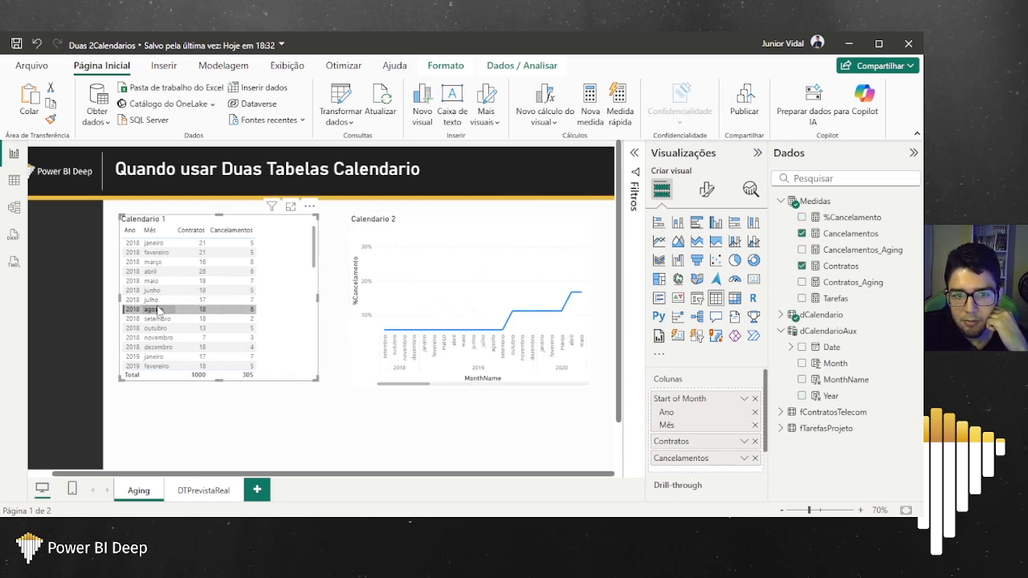
click(164, 270)
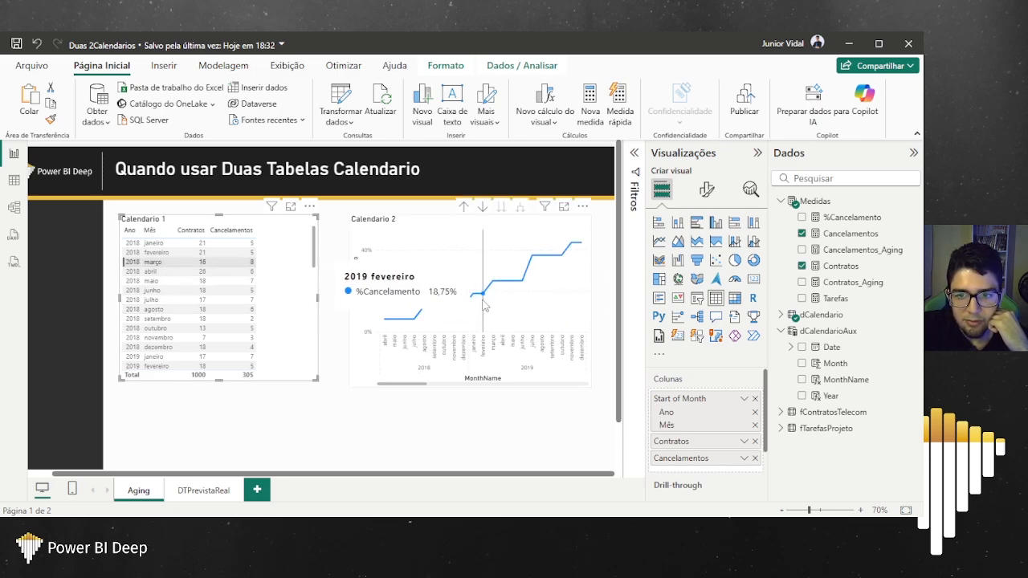
click(156, 263)
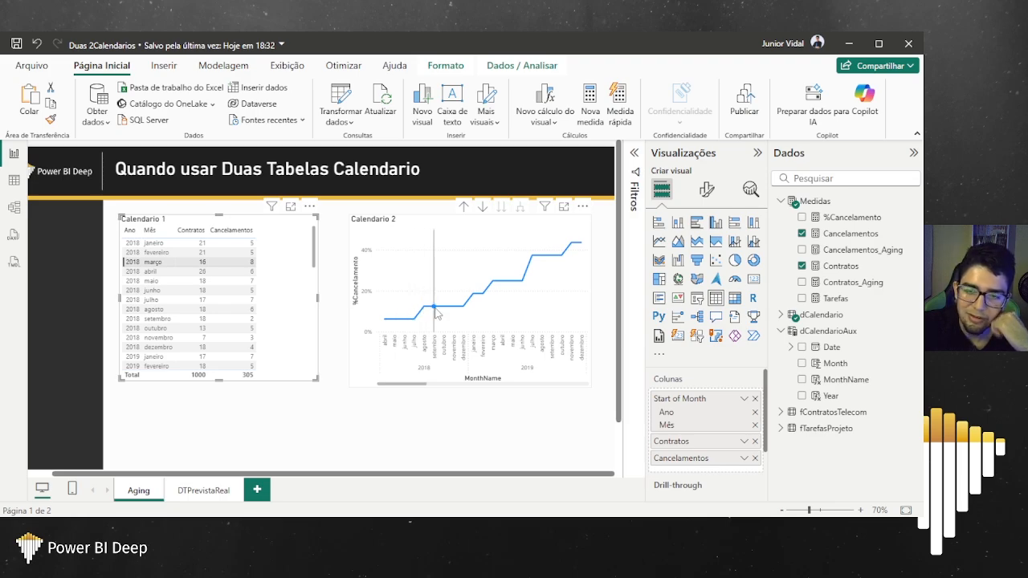
mouse_move(482, 300)
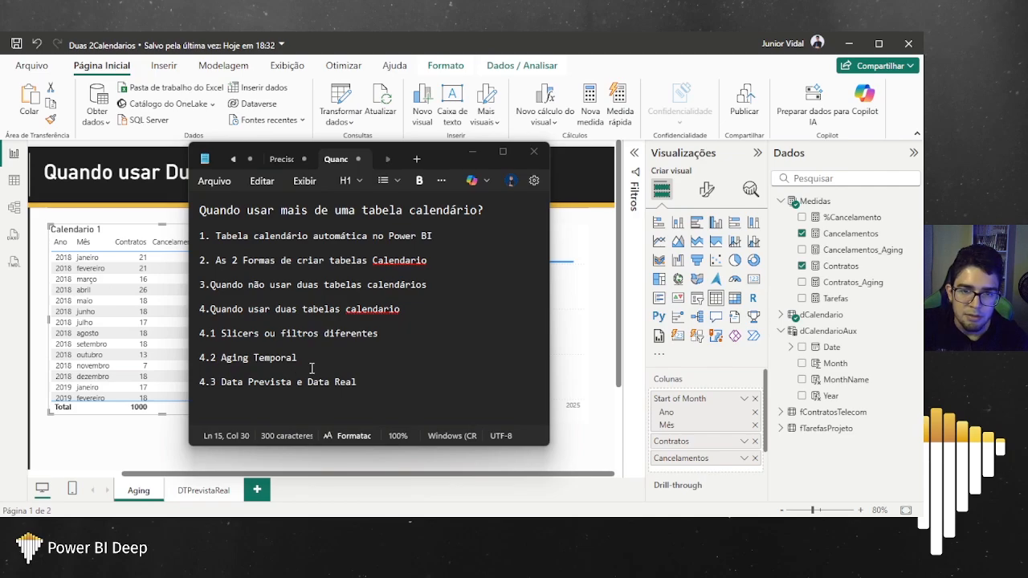
Step: Highlight the topics "4.2 Aging Temporal" and "4.3 Data Prevista e Data Real" in the Notepad outline, and return to the Power BI report
drag(319, 364, 199, 359)
drag(299, 359, 191, 357)
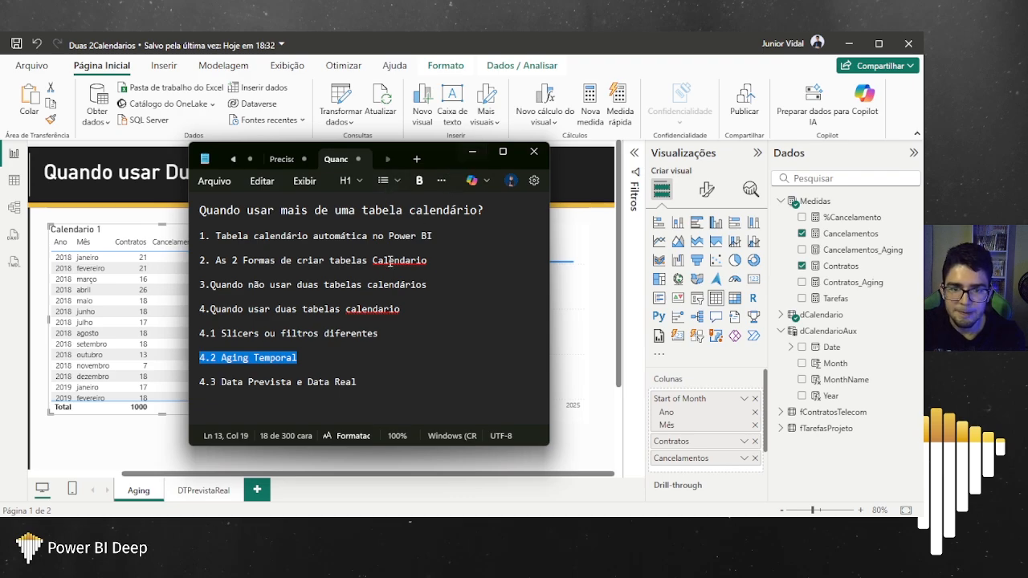
drag(309, 363, 104, 358)
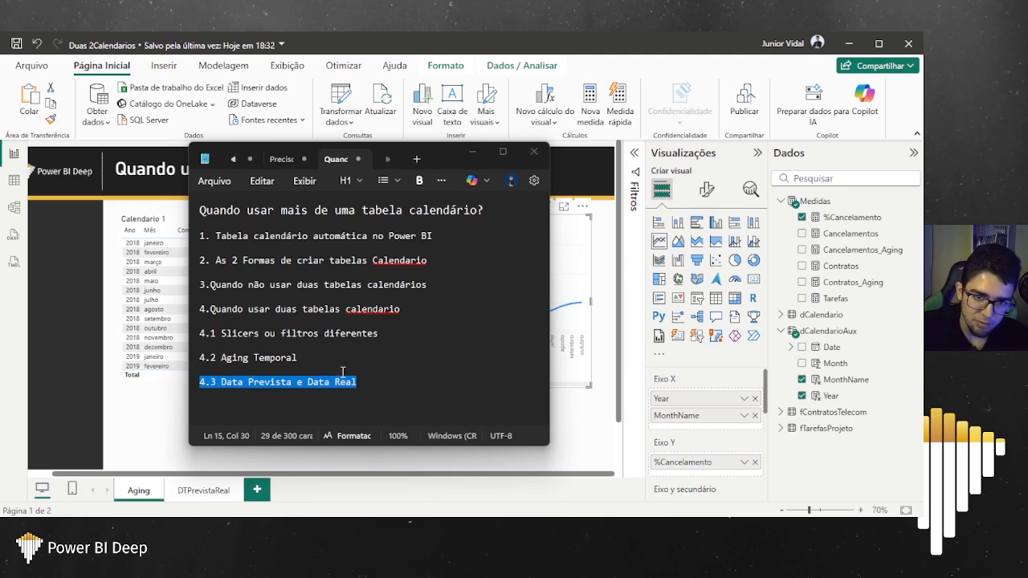
drag(357, 382, 191, 379)
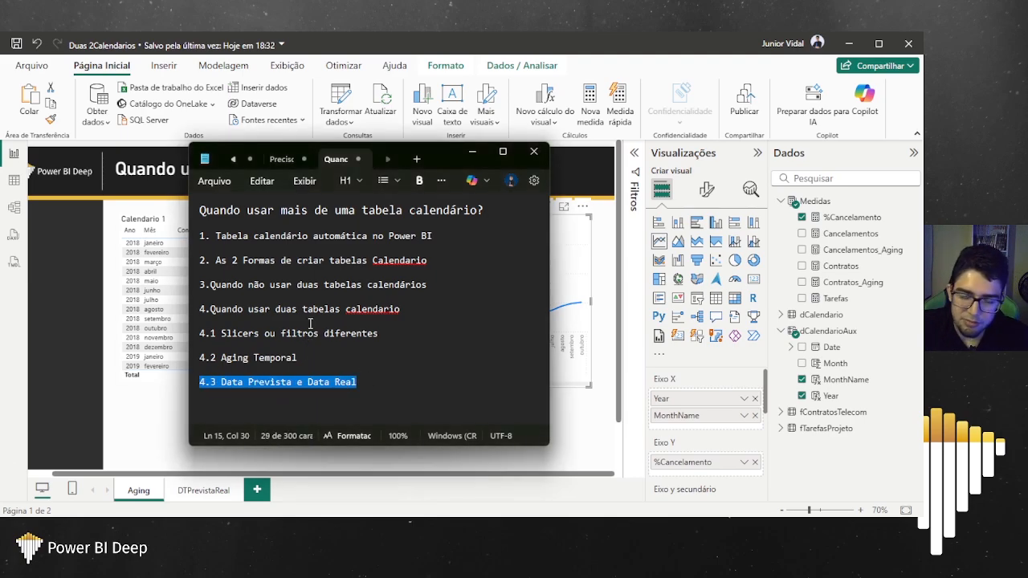
click(472, 154)
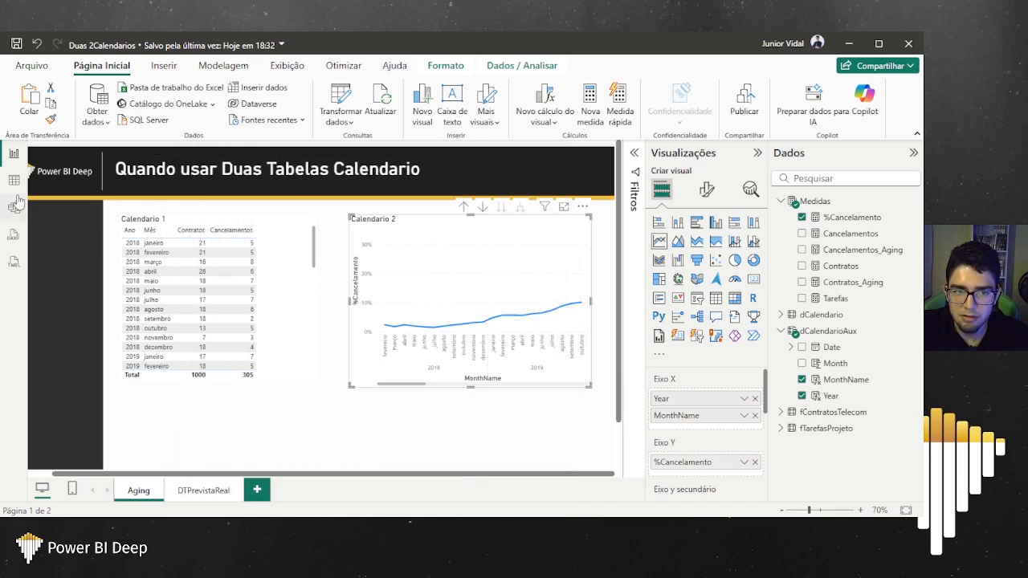
Step: Show the data of the fTarefasProjeto table and examine its Data_Real and Data_Prevista columns
click(13, 180)
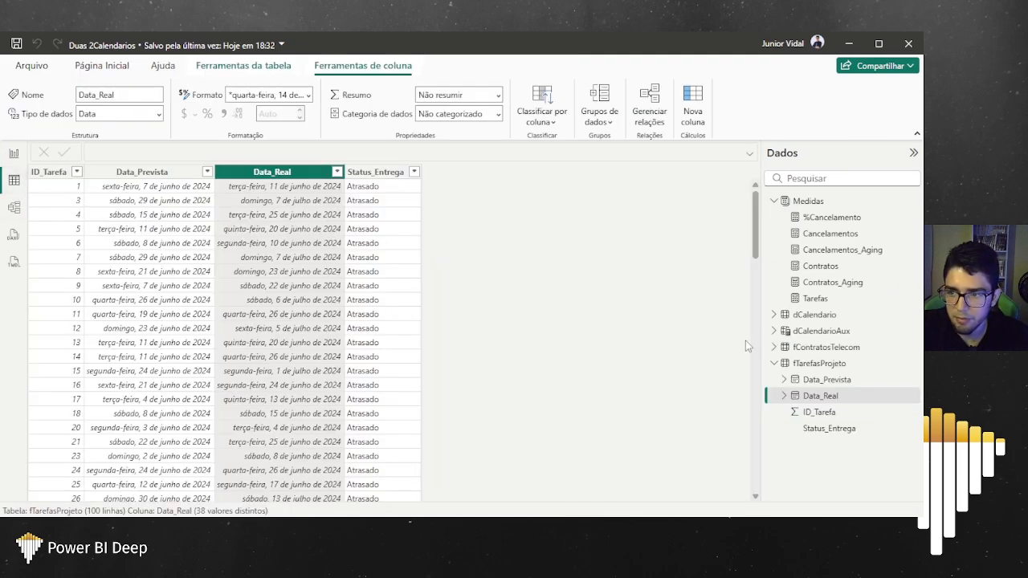
click(822, 365)
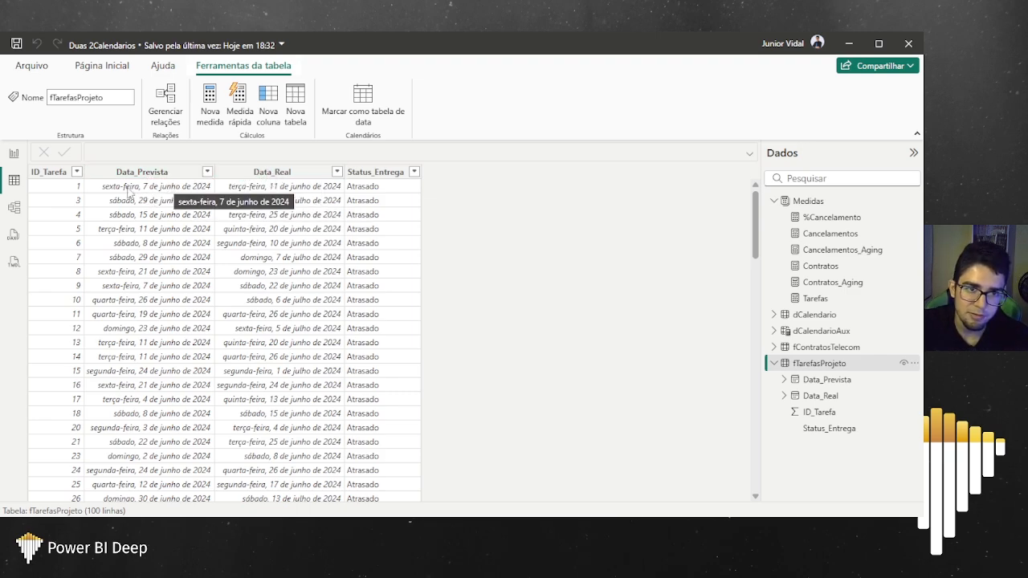
click(248, 184)
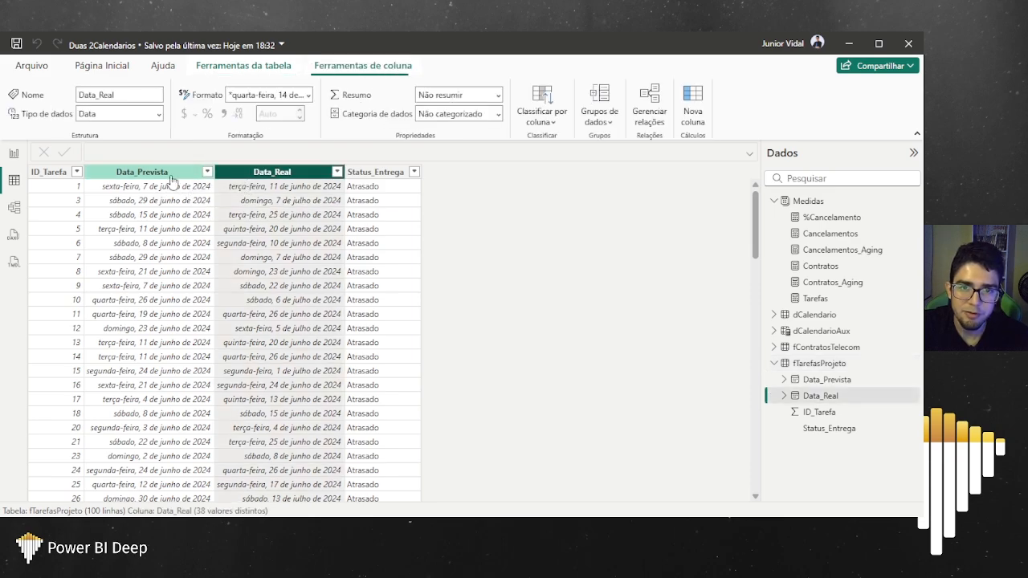
click(162, 176)
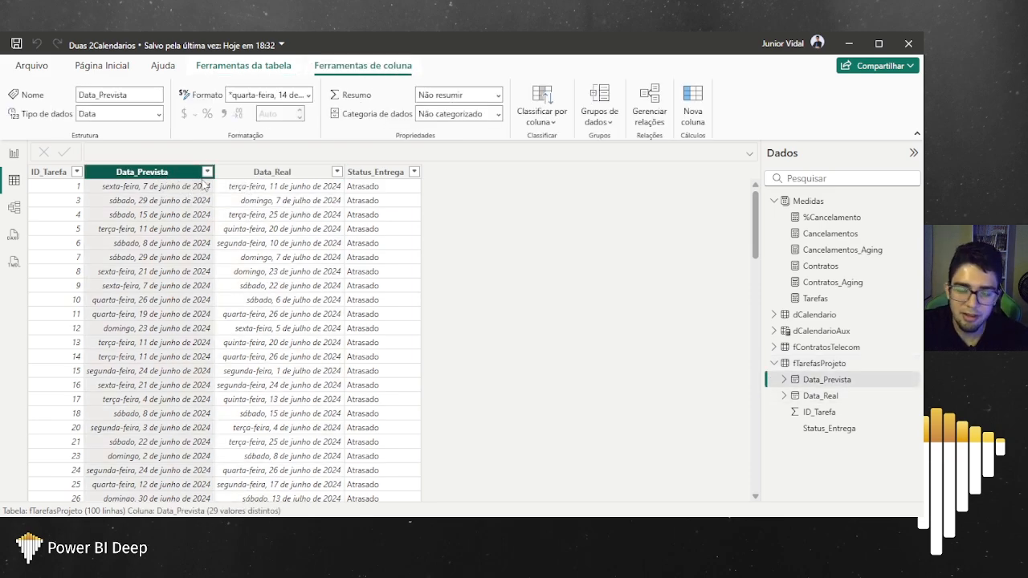